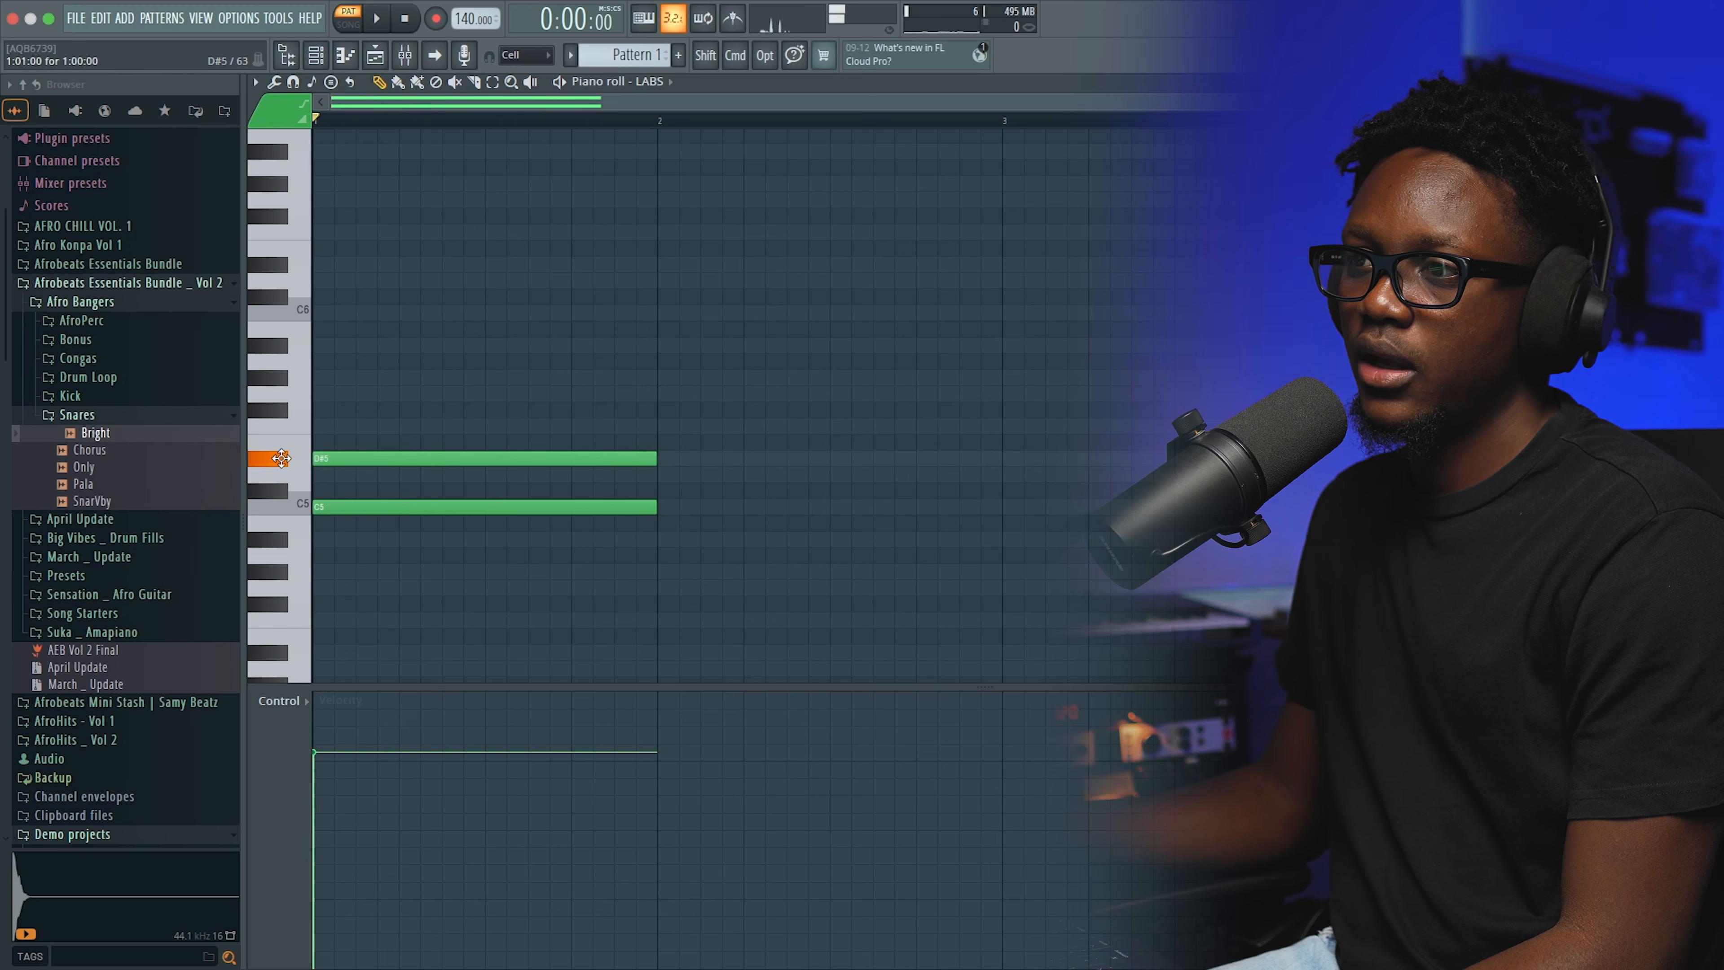
Add a one-bar G5 note to complete the C minor chord and play the chord
{"action": "left_click", "coordinate": [329, 393]}
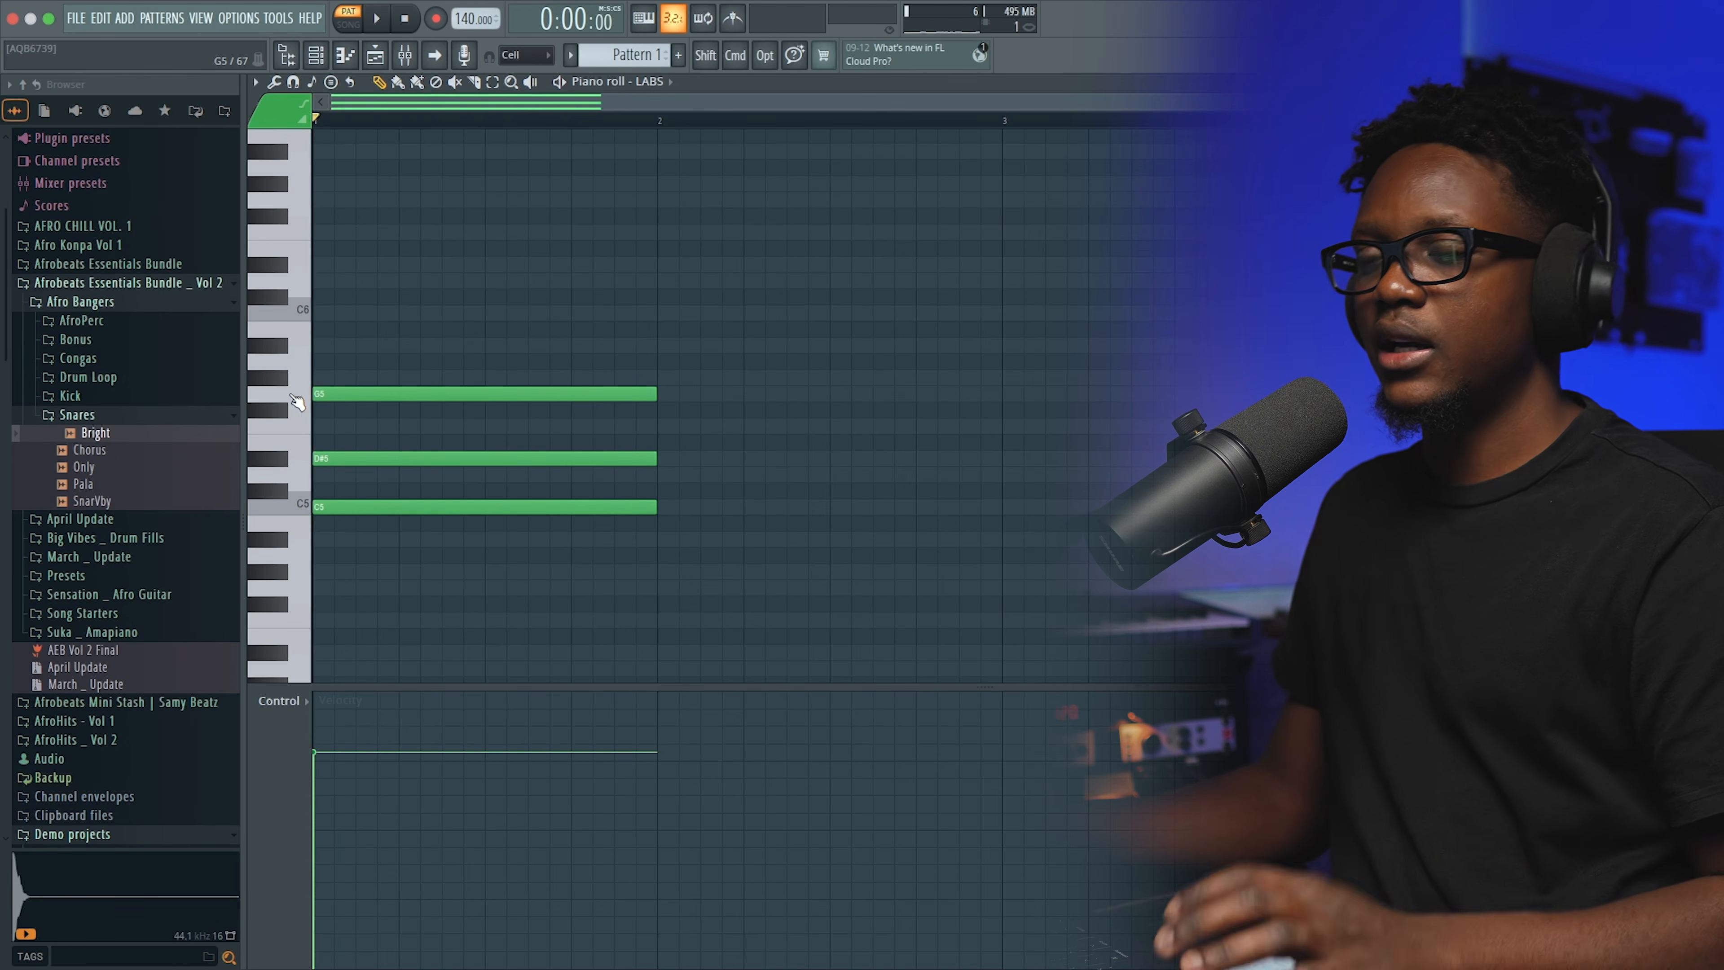
{"action": "key", "text": "space"}
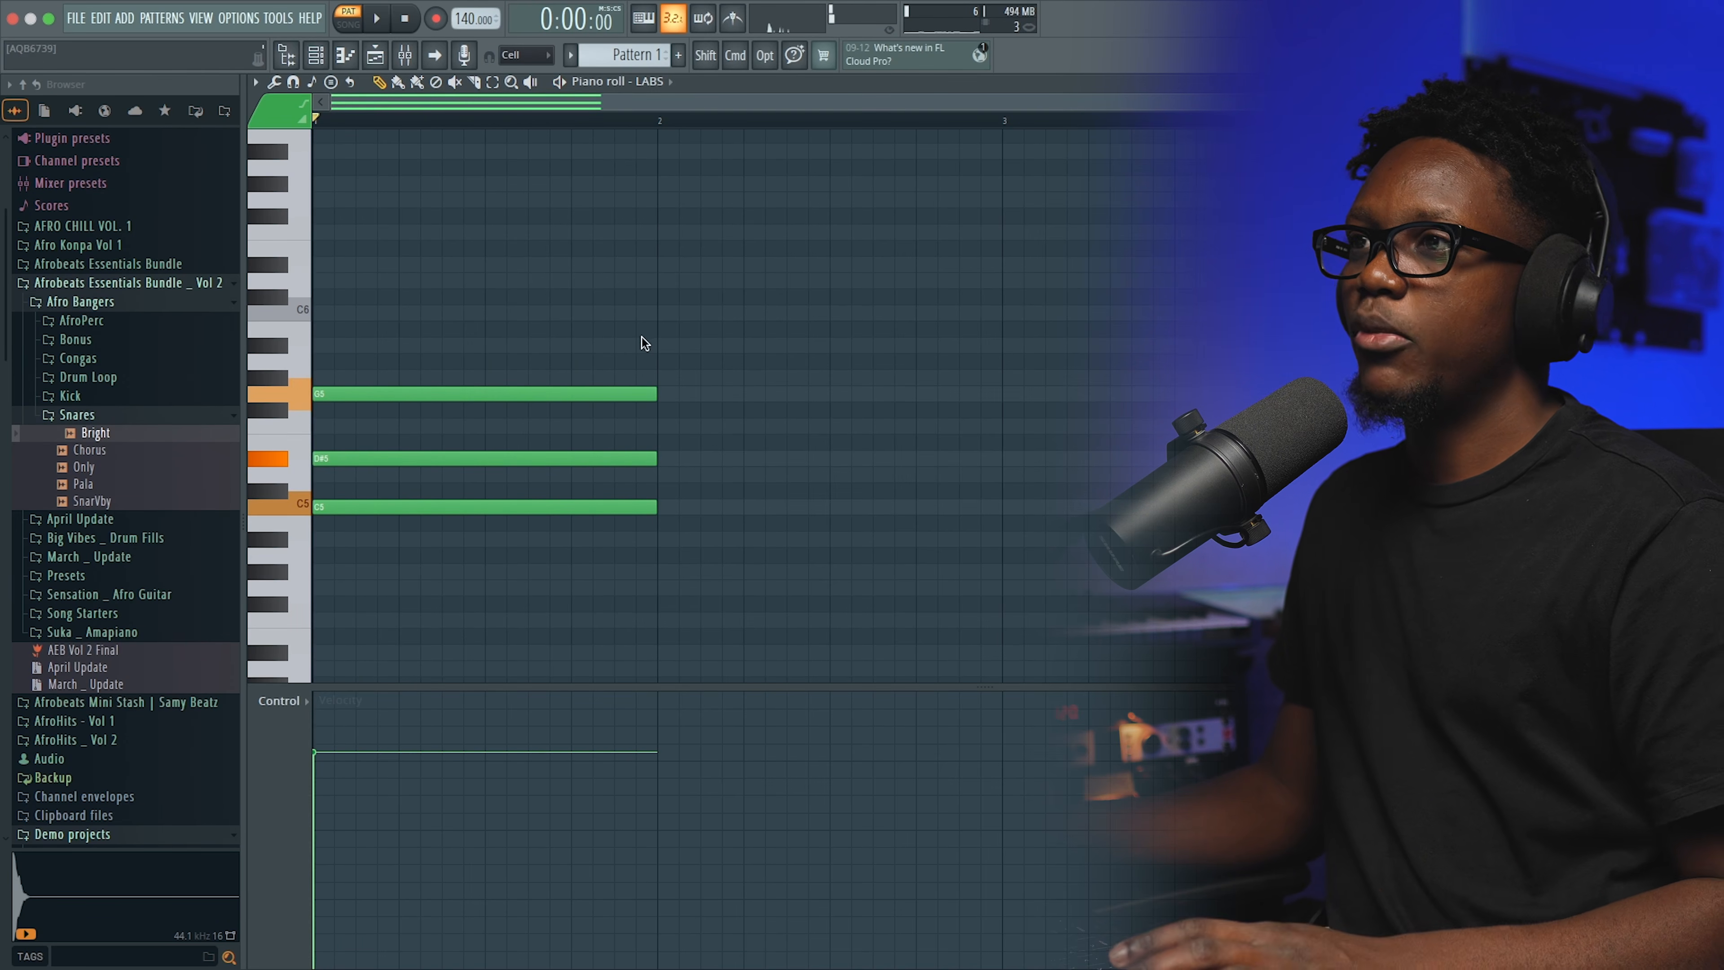
{"action": "key", "text": "space"}
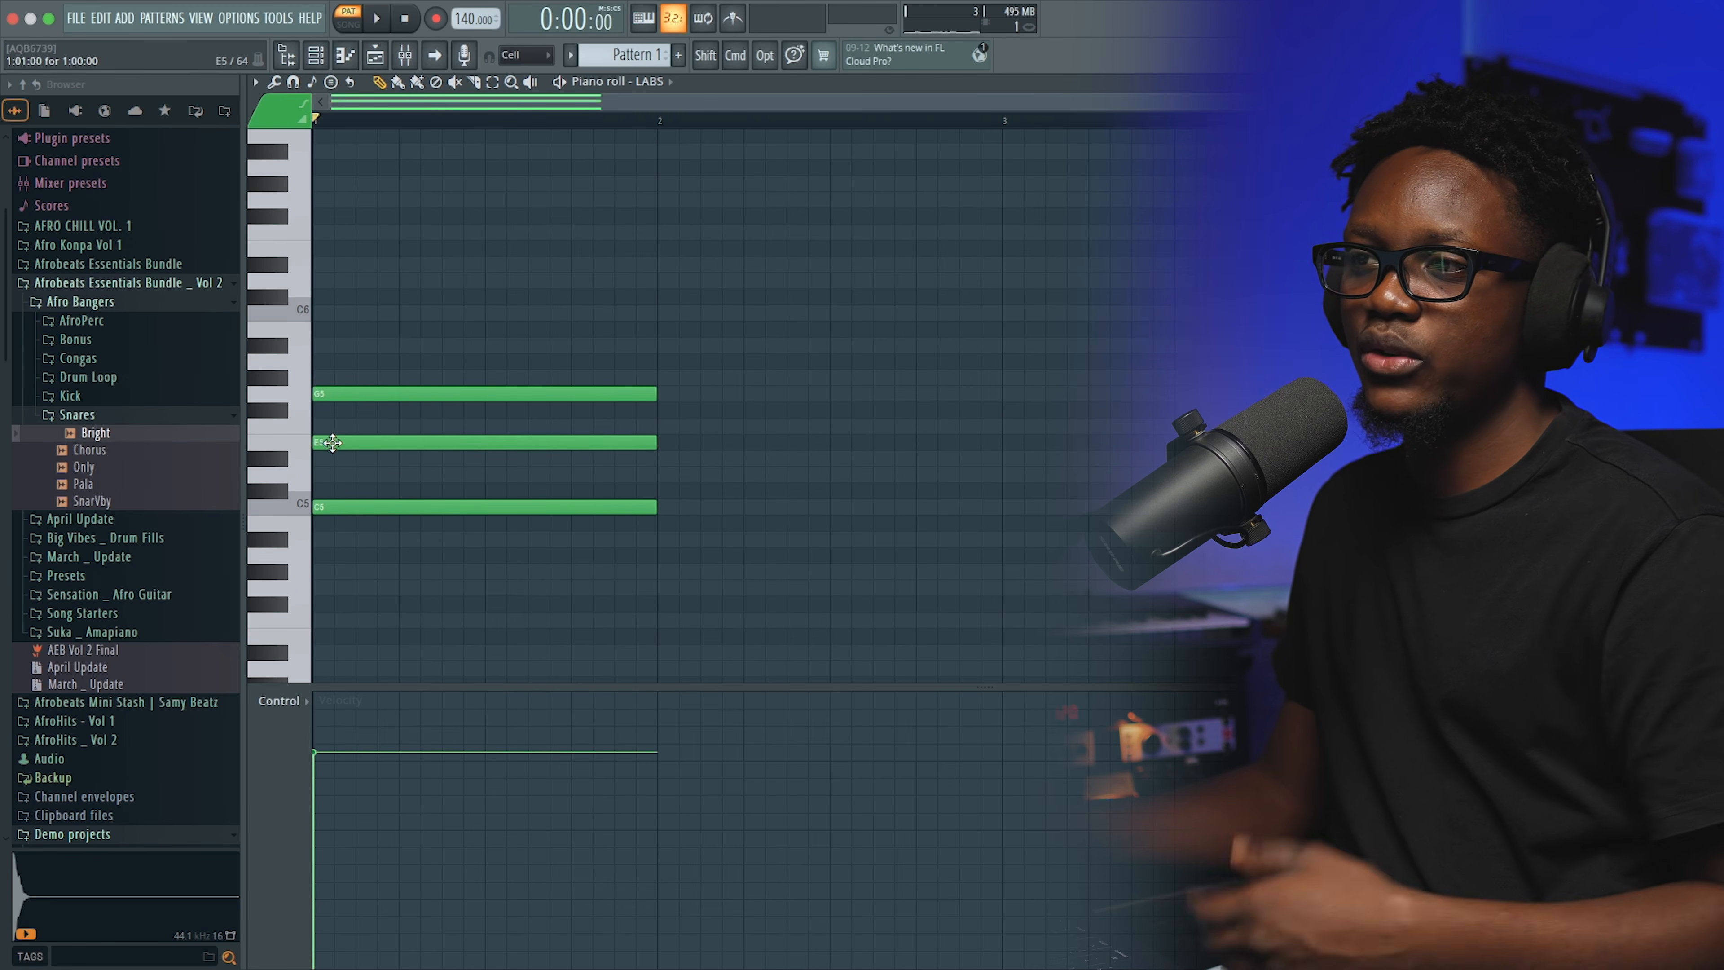
Audition the chord with its middle note raised to E5, move that note back to D#5 and play it again
{"action": "key", "text": "space"}
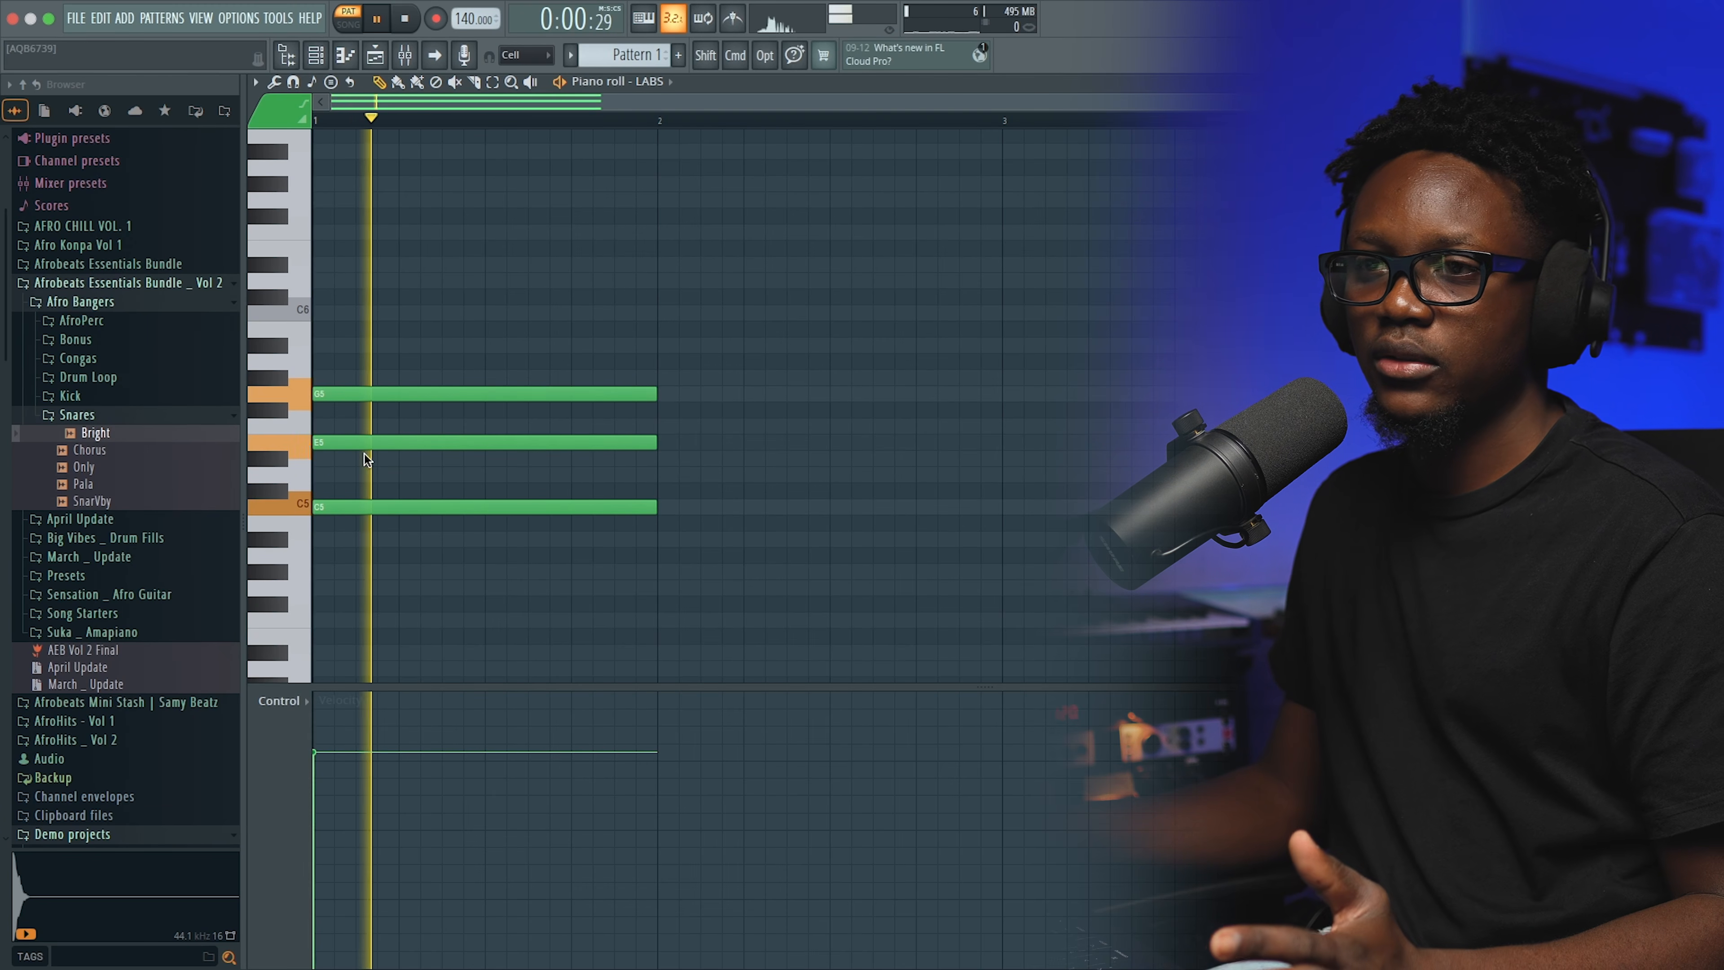
{"action": "key", "text": "space"}
{"action": "left_click_drag", "start_coordinate": [382, 444], "coordinate": [378, 462]}
{"action": "key", "text": "space"}
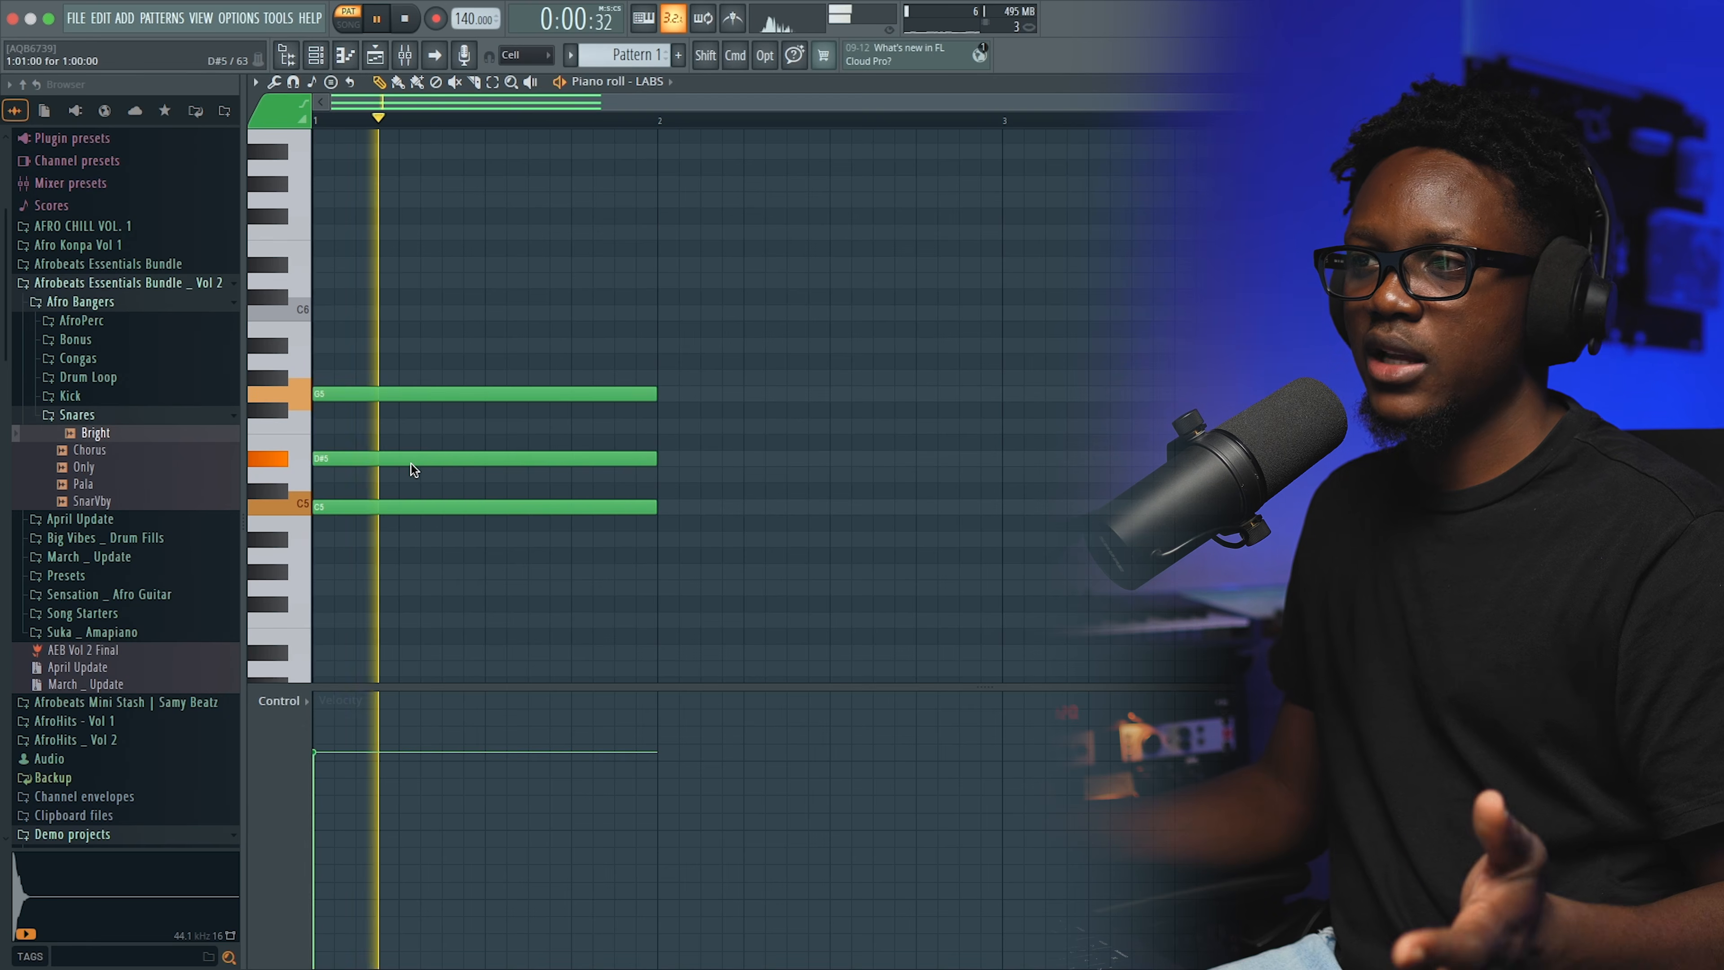
{"action": "key", "text": "space"}
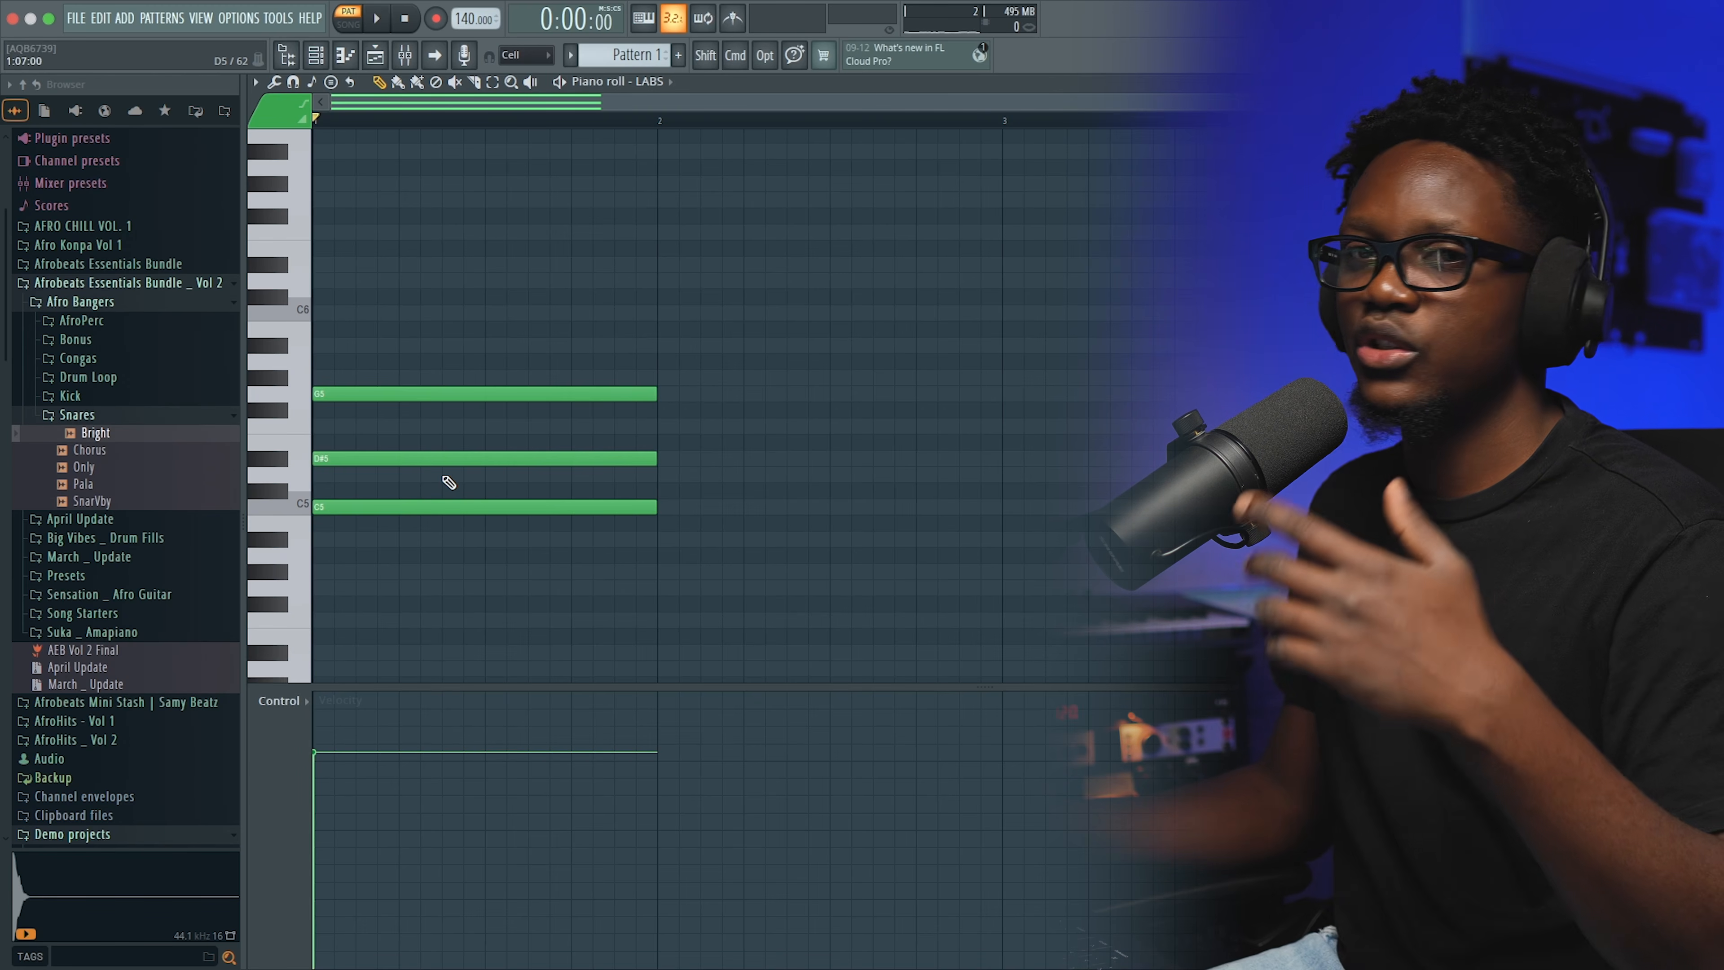
{"action": "key", "text": "space"}
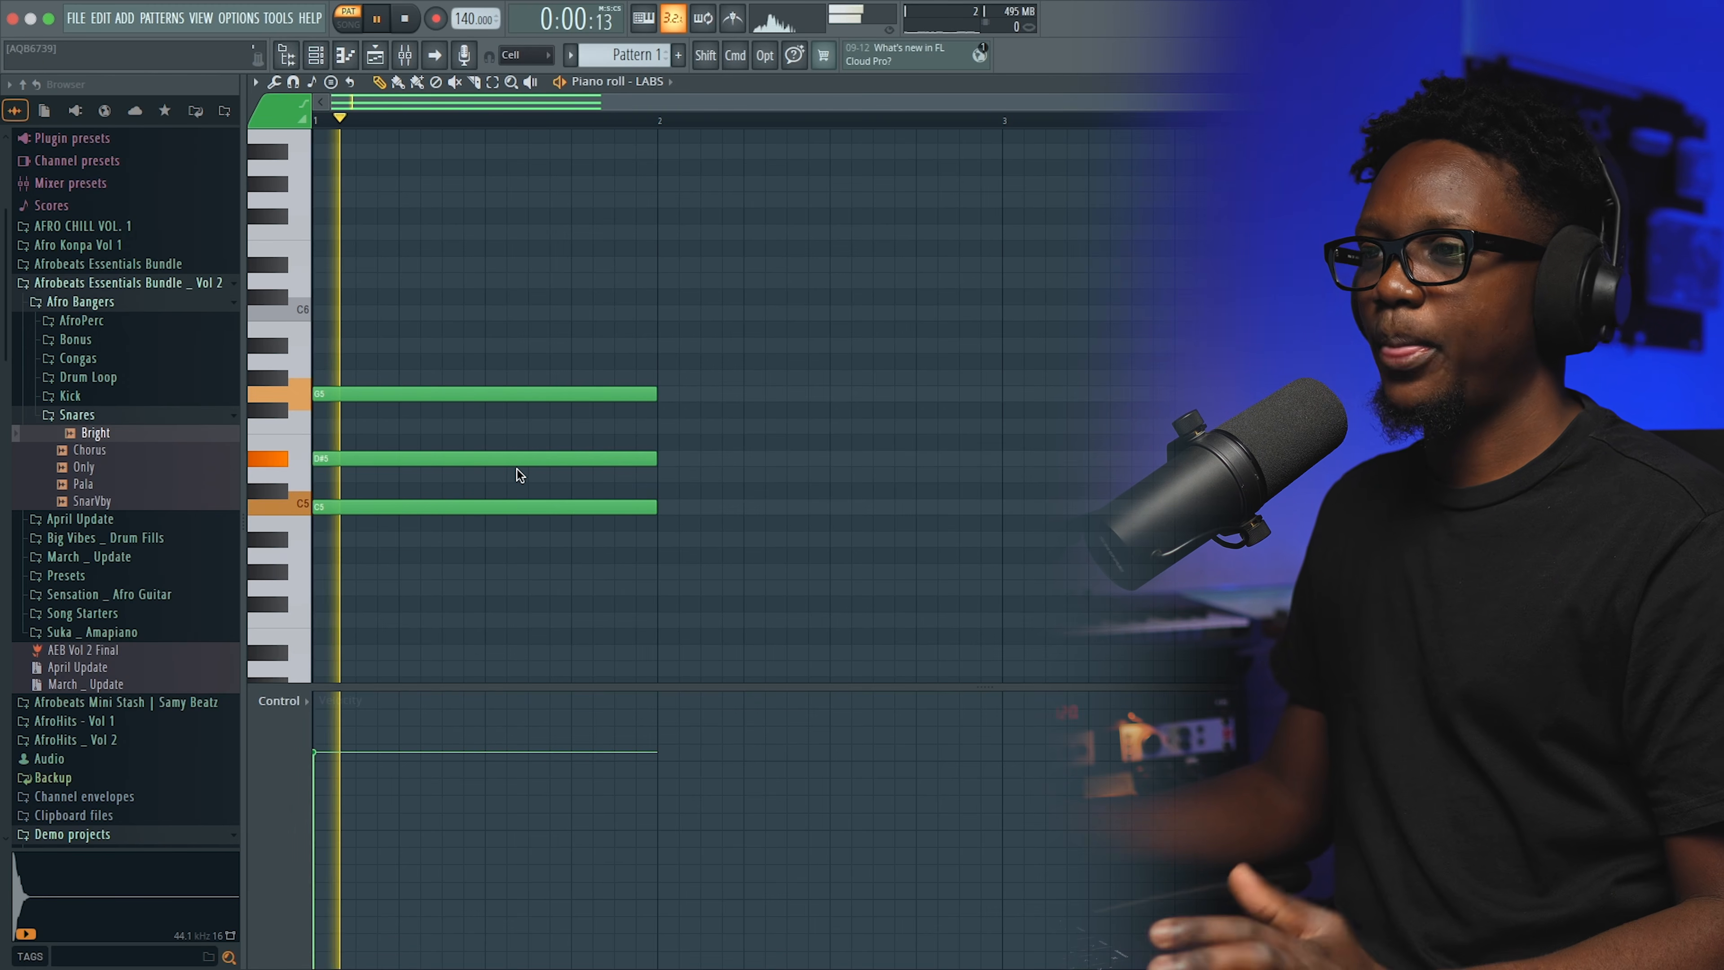
{"action": "key", "text": "space"}
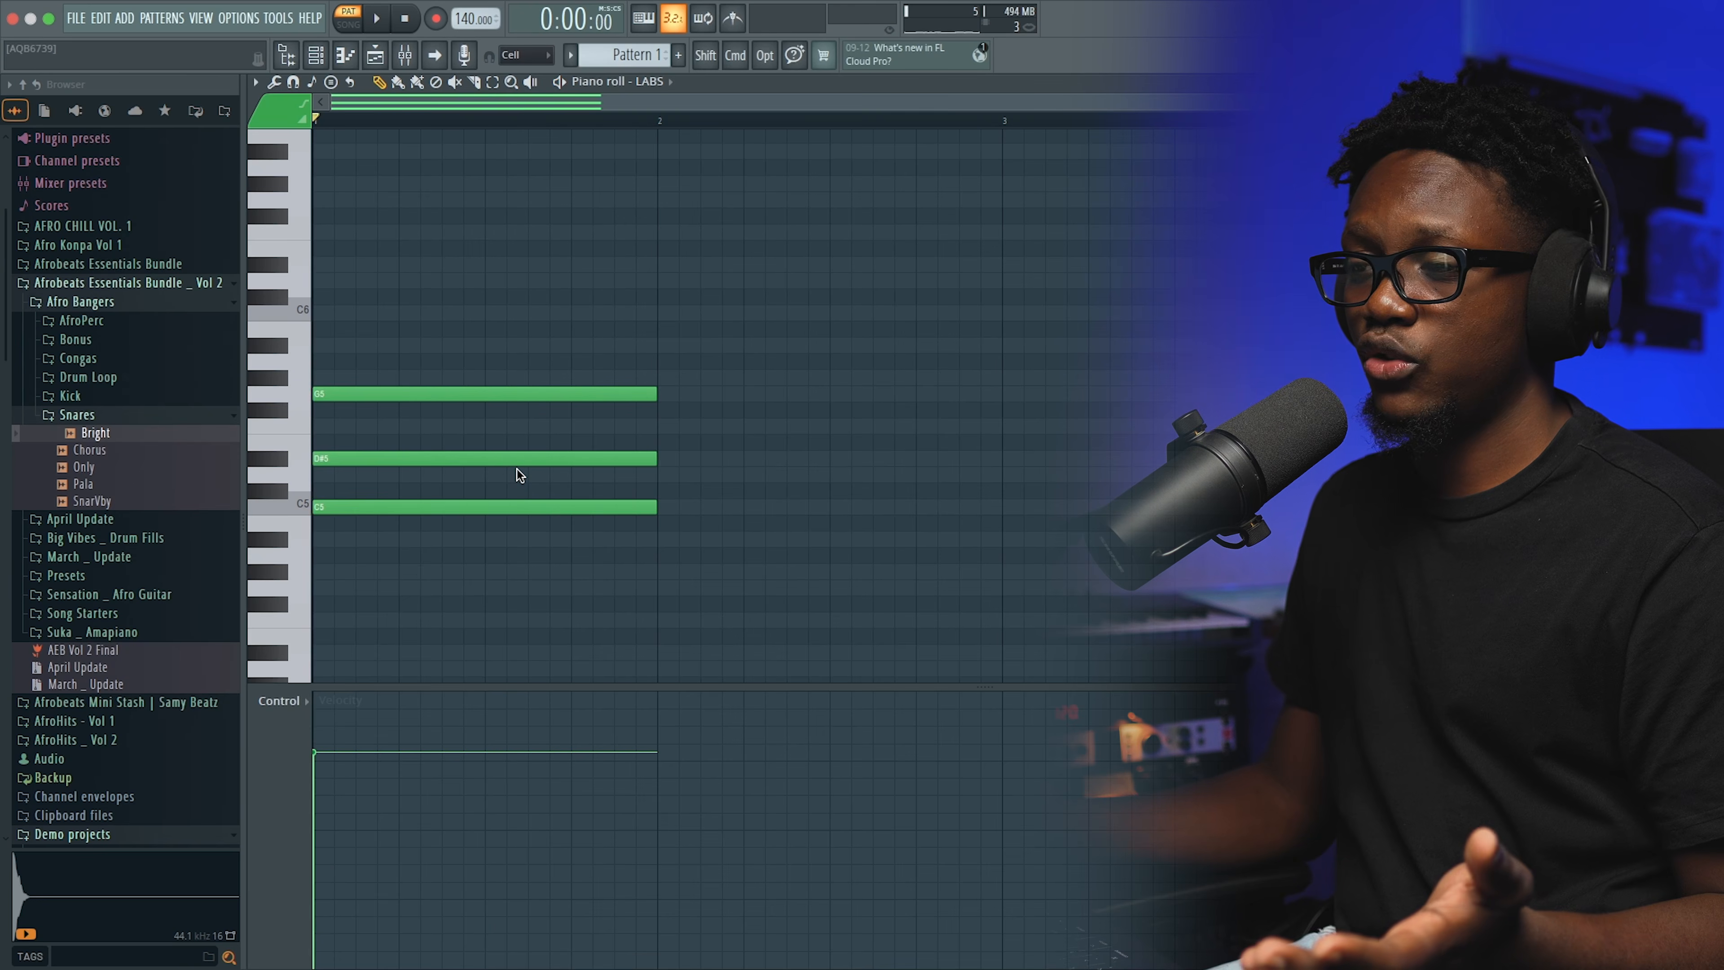
Add a one-bar C4 bass note beneath the chord and play back the result
{"action": "scroll", "coordinate": [517, 469], "scroll_direction": "down", "scroll_amount": 2}
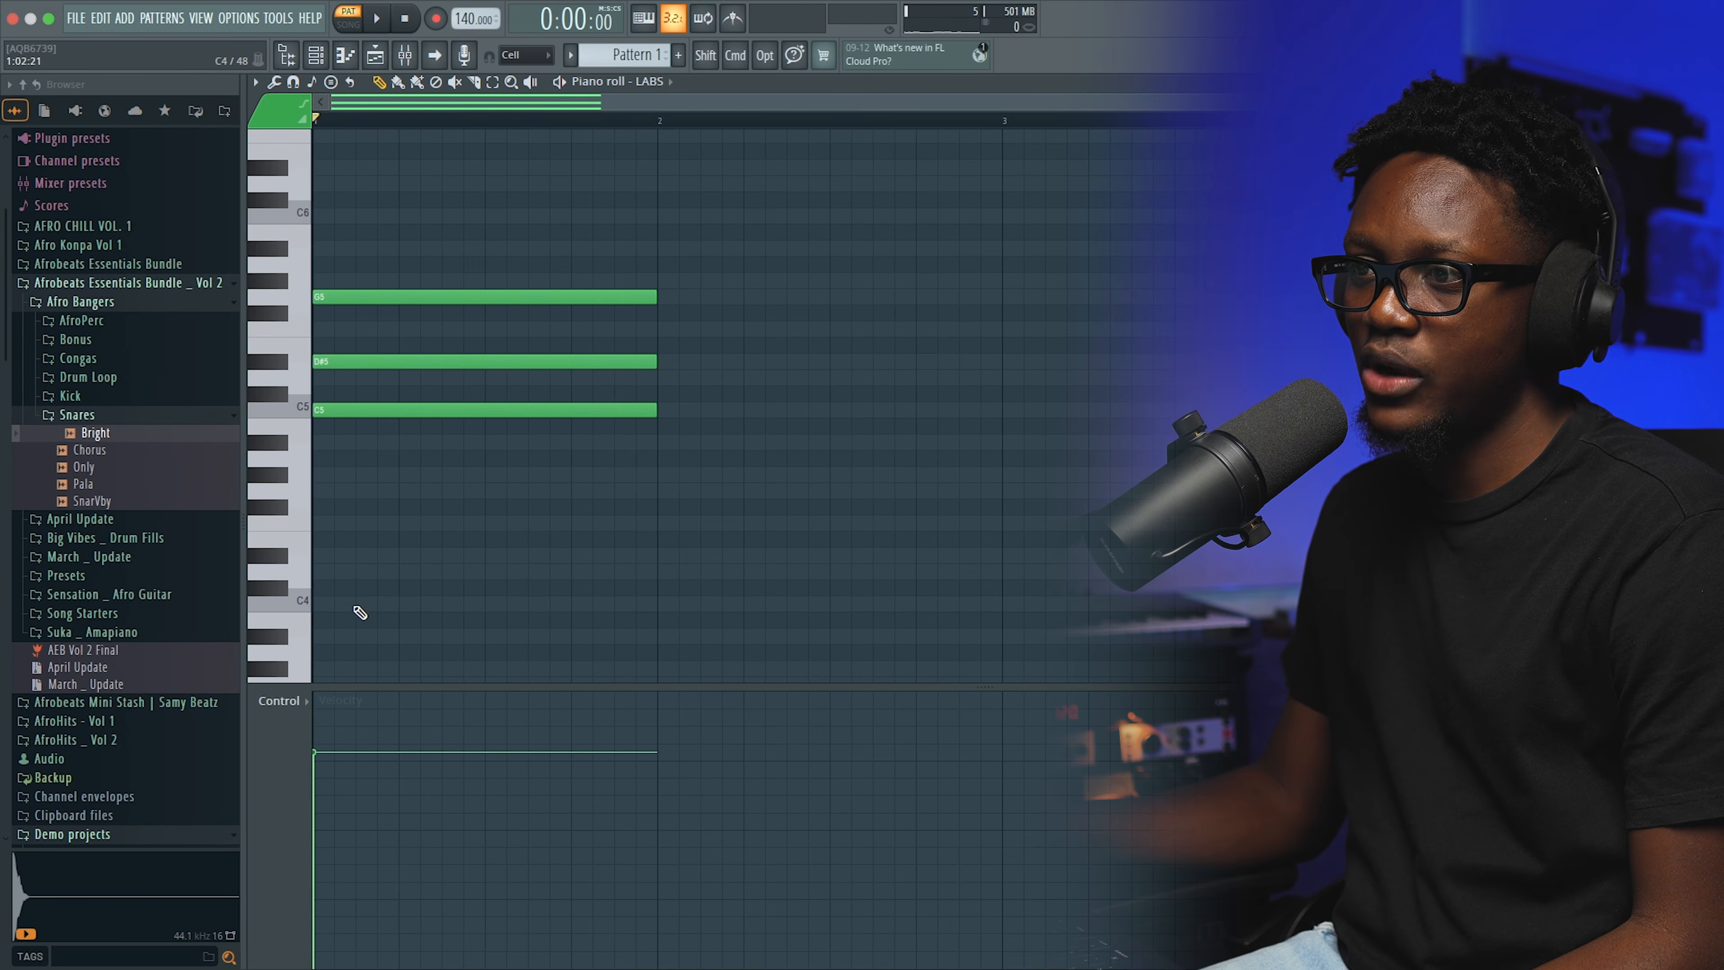
{"action": "key", "text": "space"}
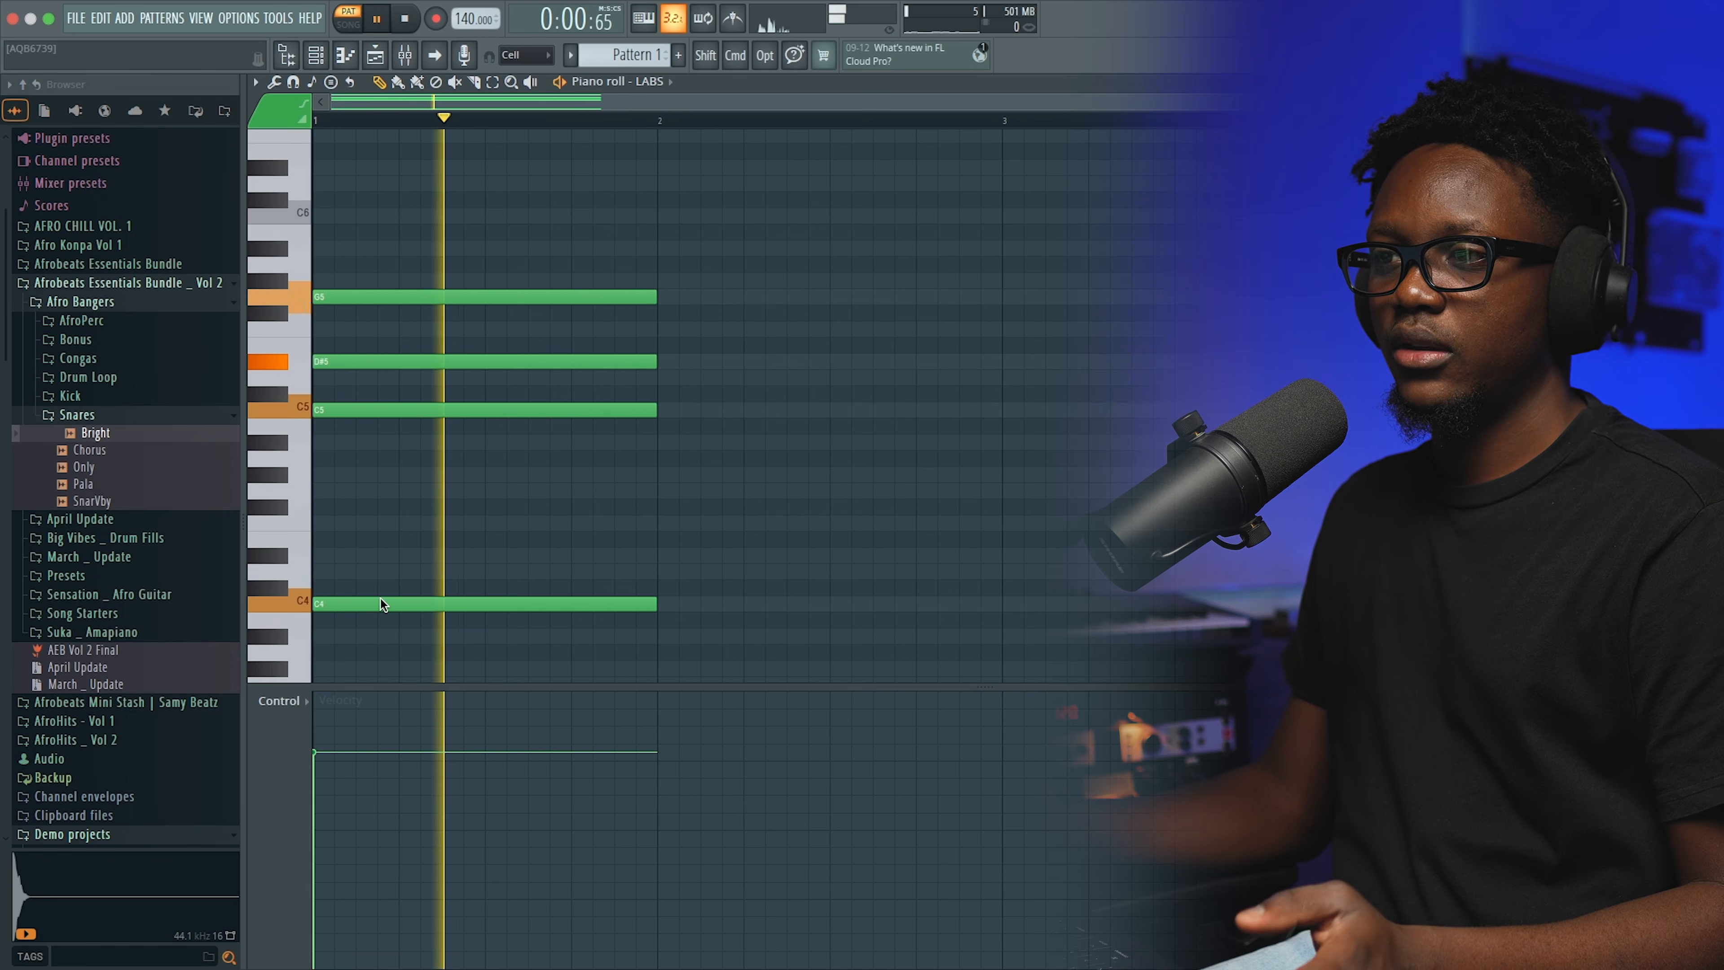
{"action": "key", "text": "space"}
{"action": "key", "text": "space"}
{"action": "key", "text": "space"}
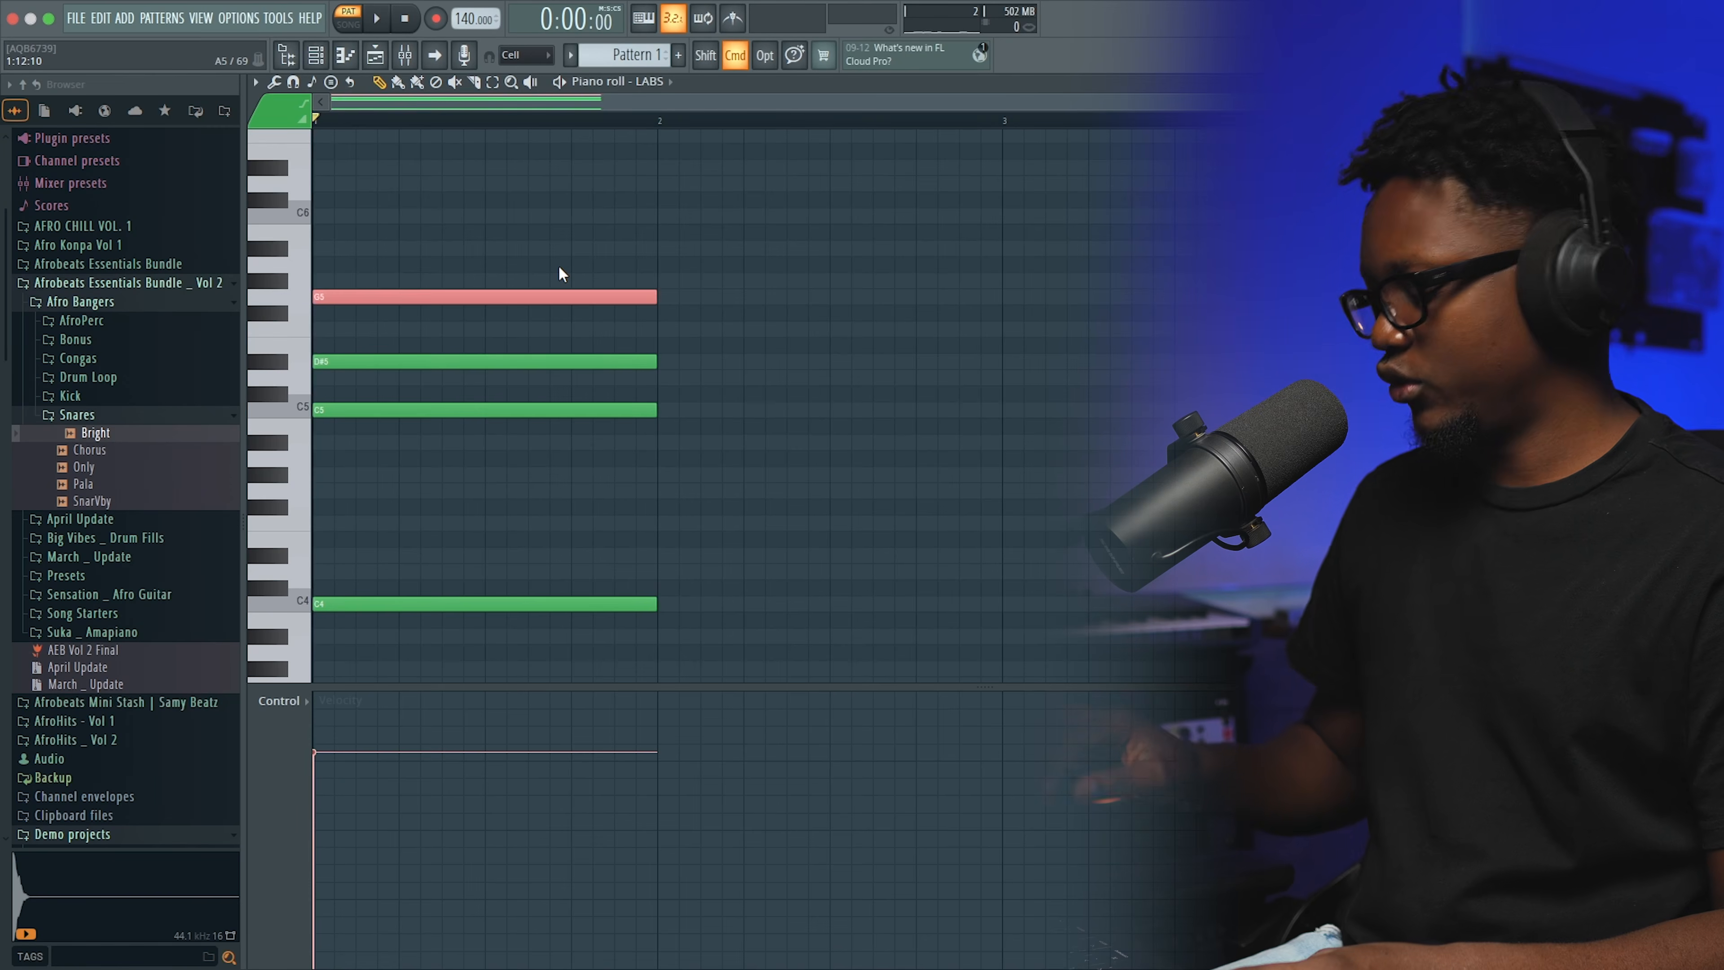
Lower the chord's G5 note by an octave to audition the voicing, and raise it back to G5
{"action": "key", "text": "super+Down"}
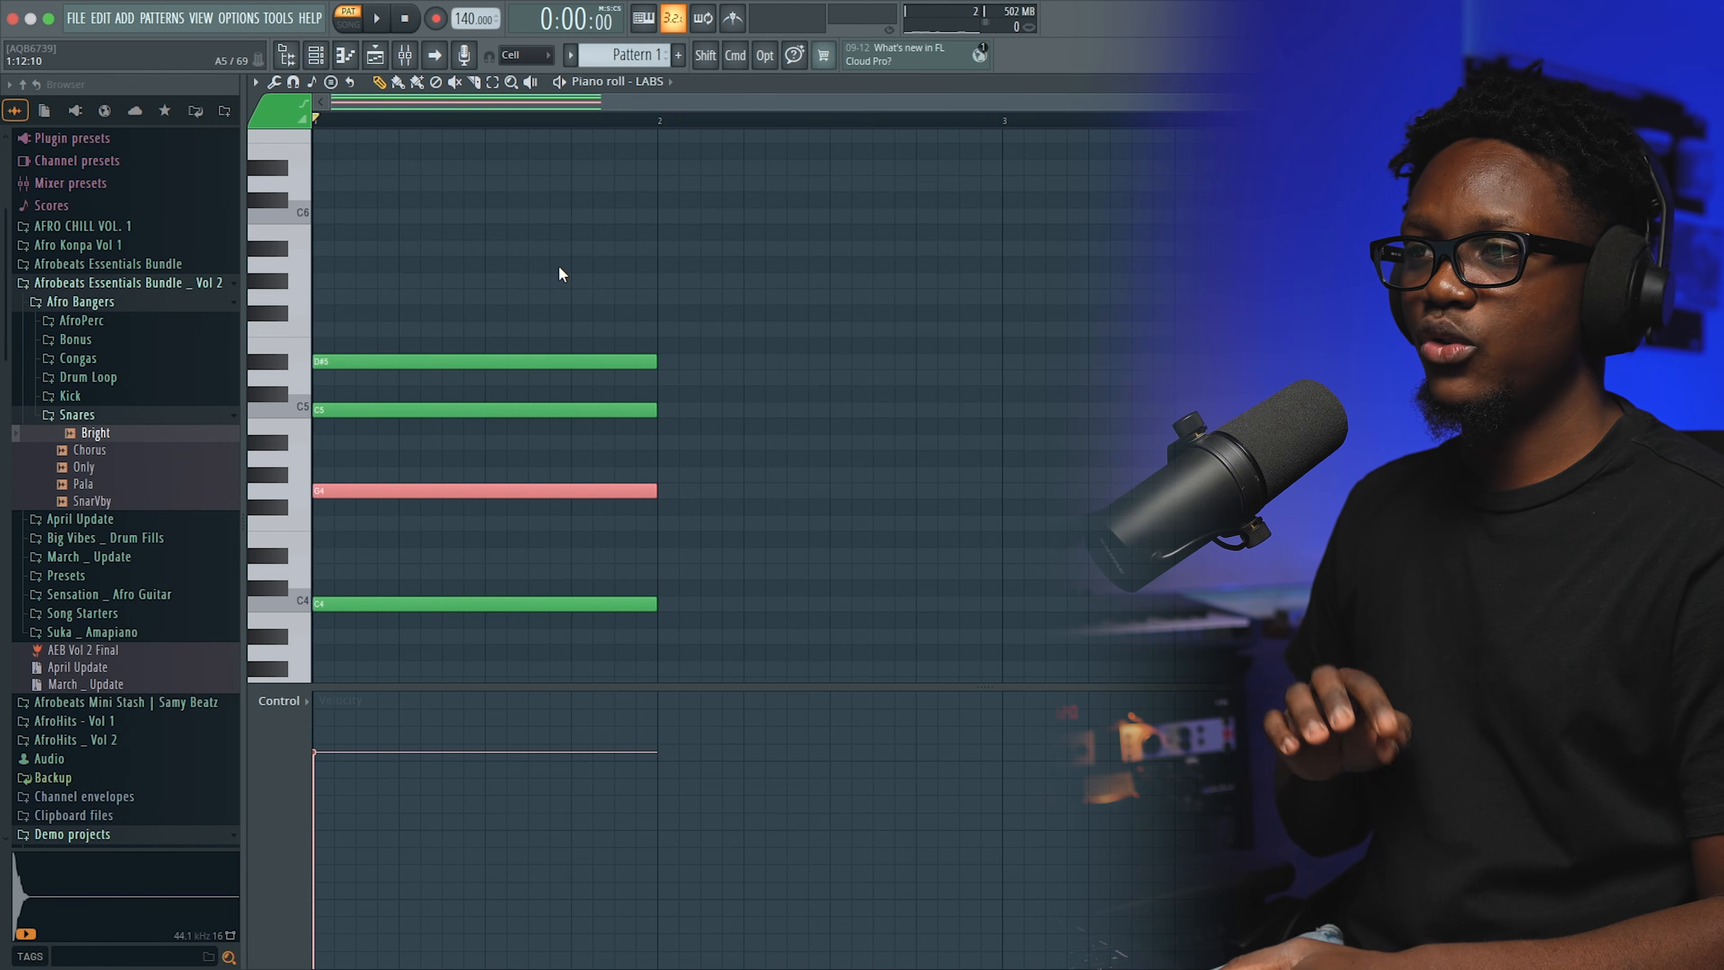
{"action": "key", "text": "space"}
{"action": "key", "text": "space"}
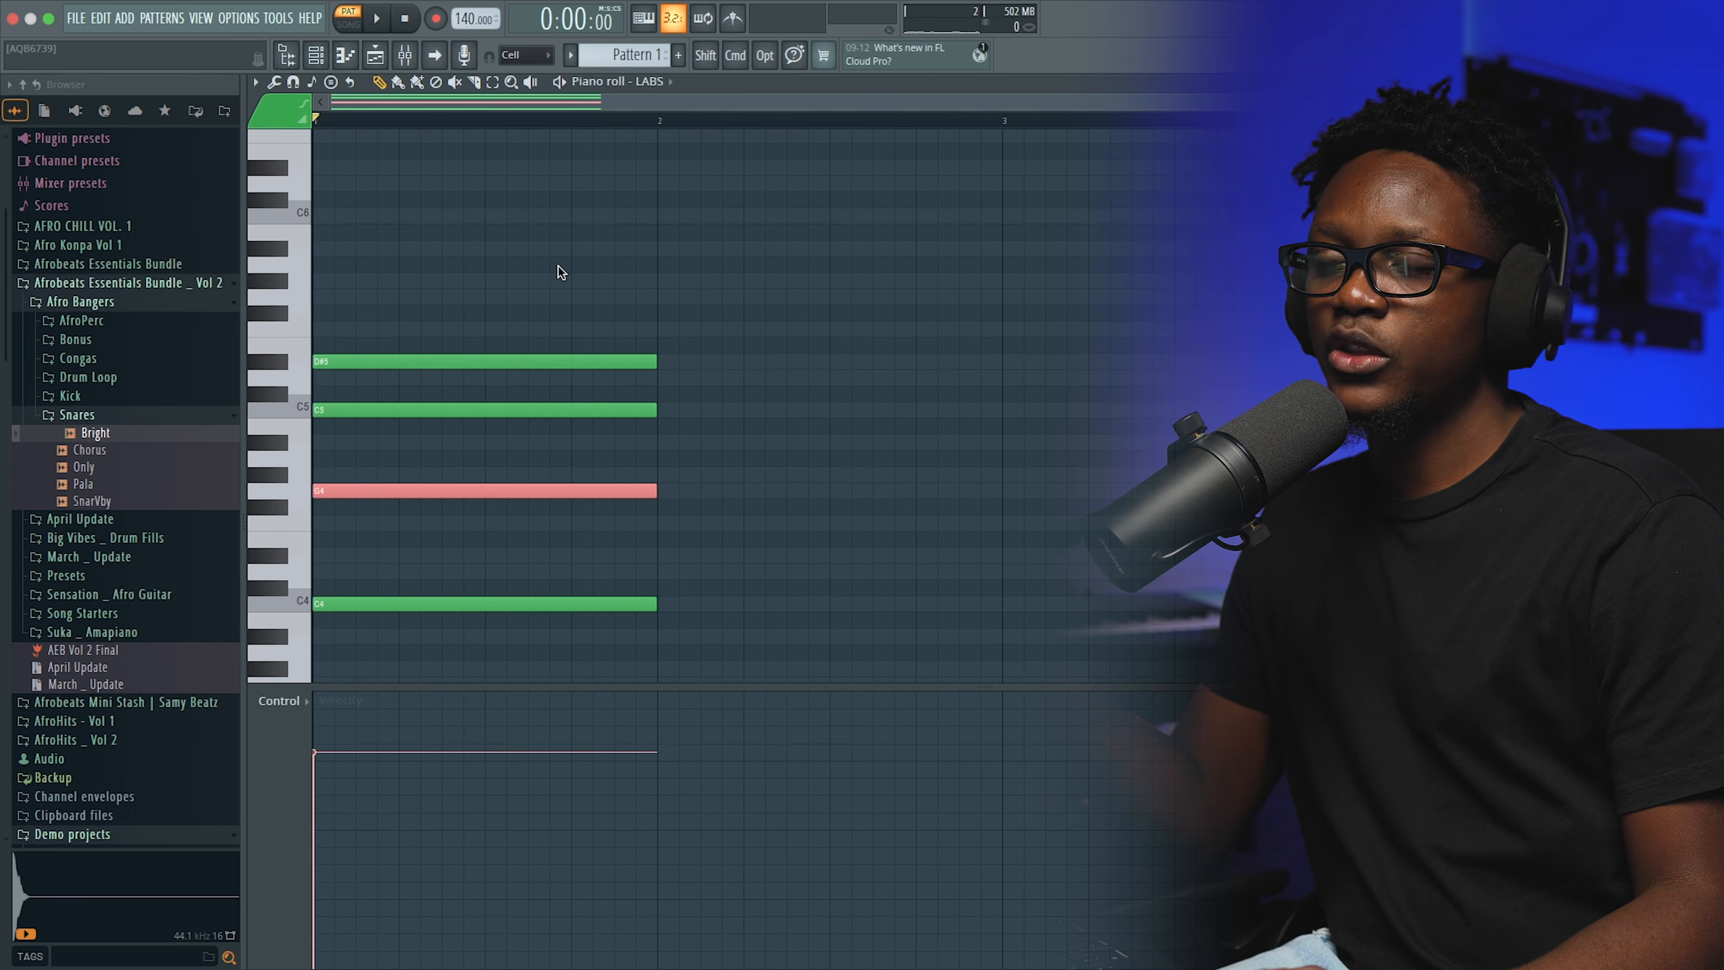
{"action": "key", "text": "space"}
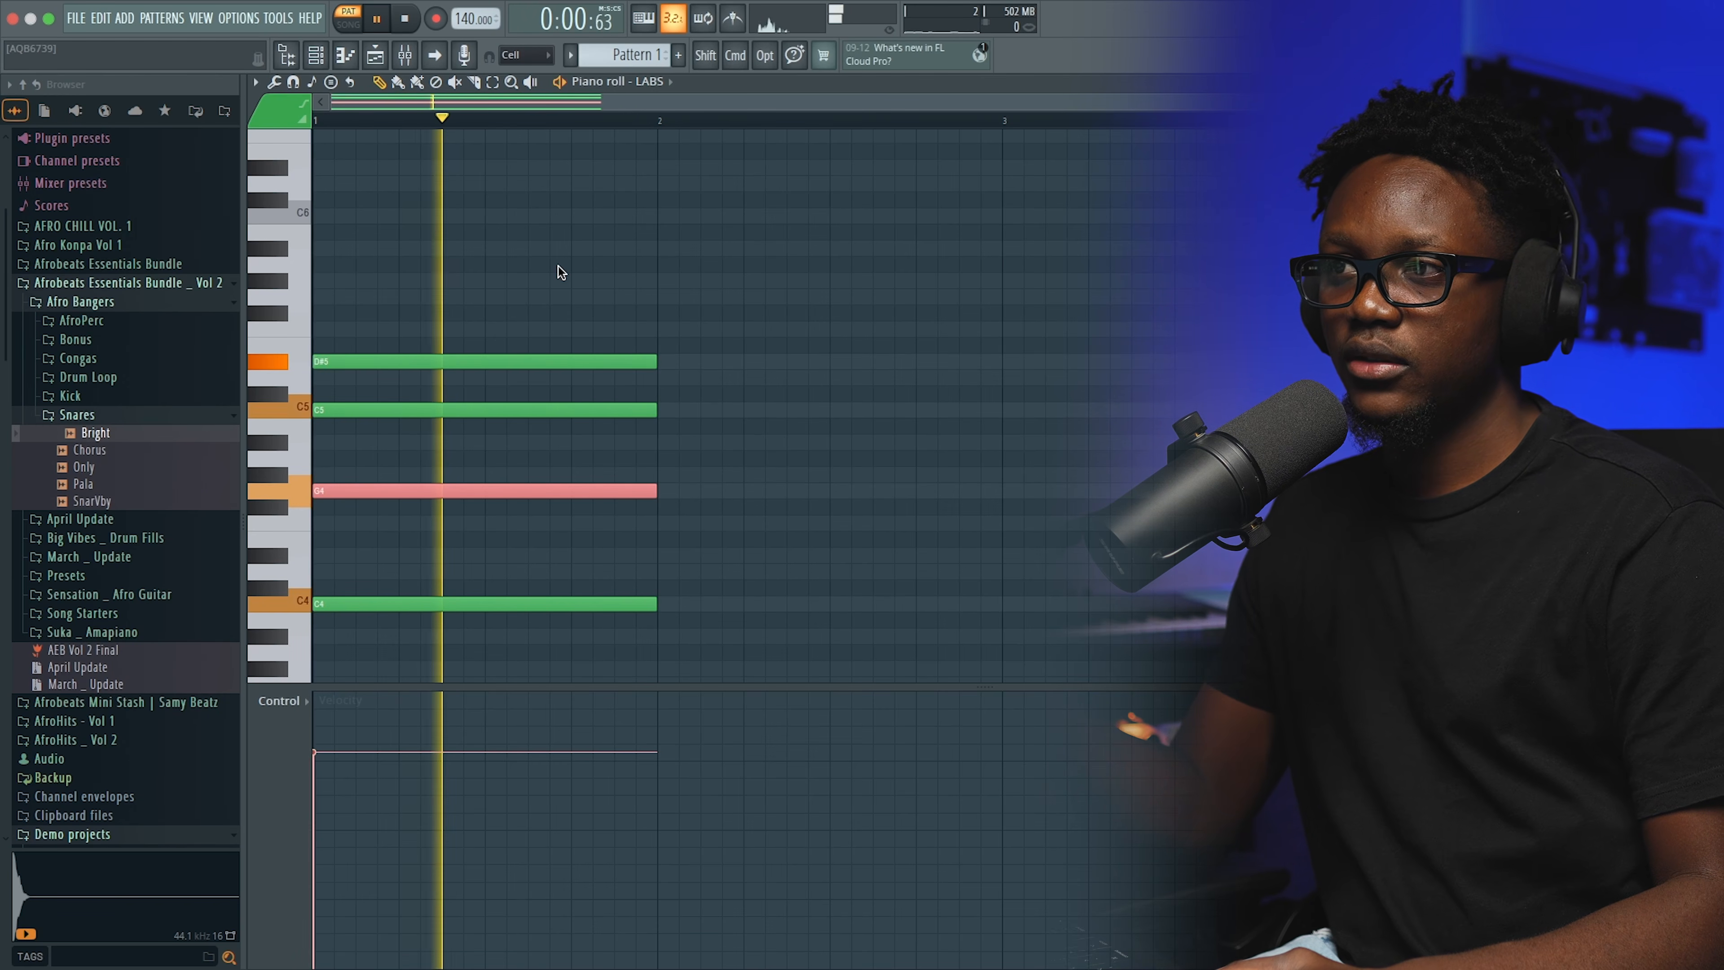
{"action": "key", "text": "space"}
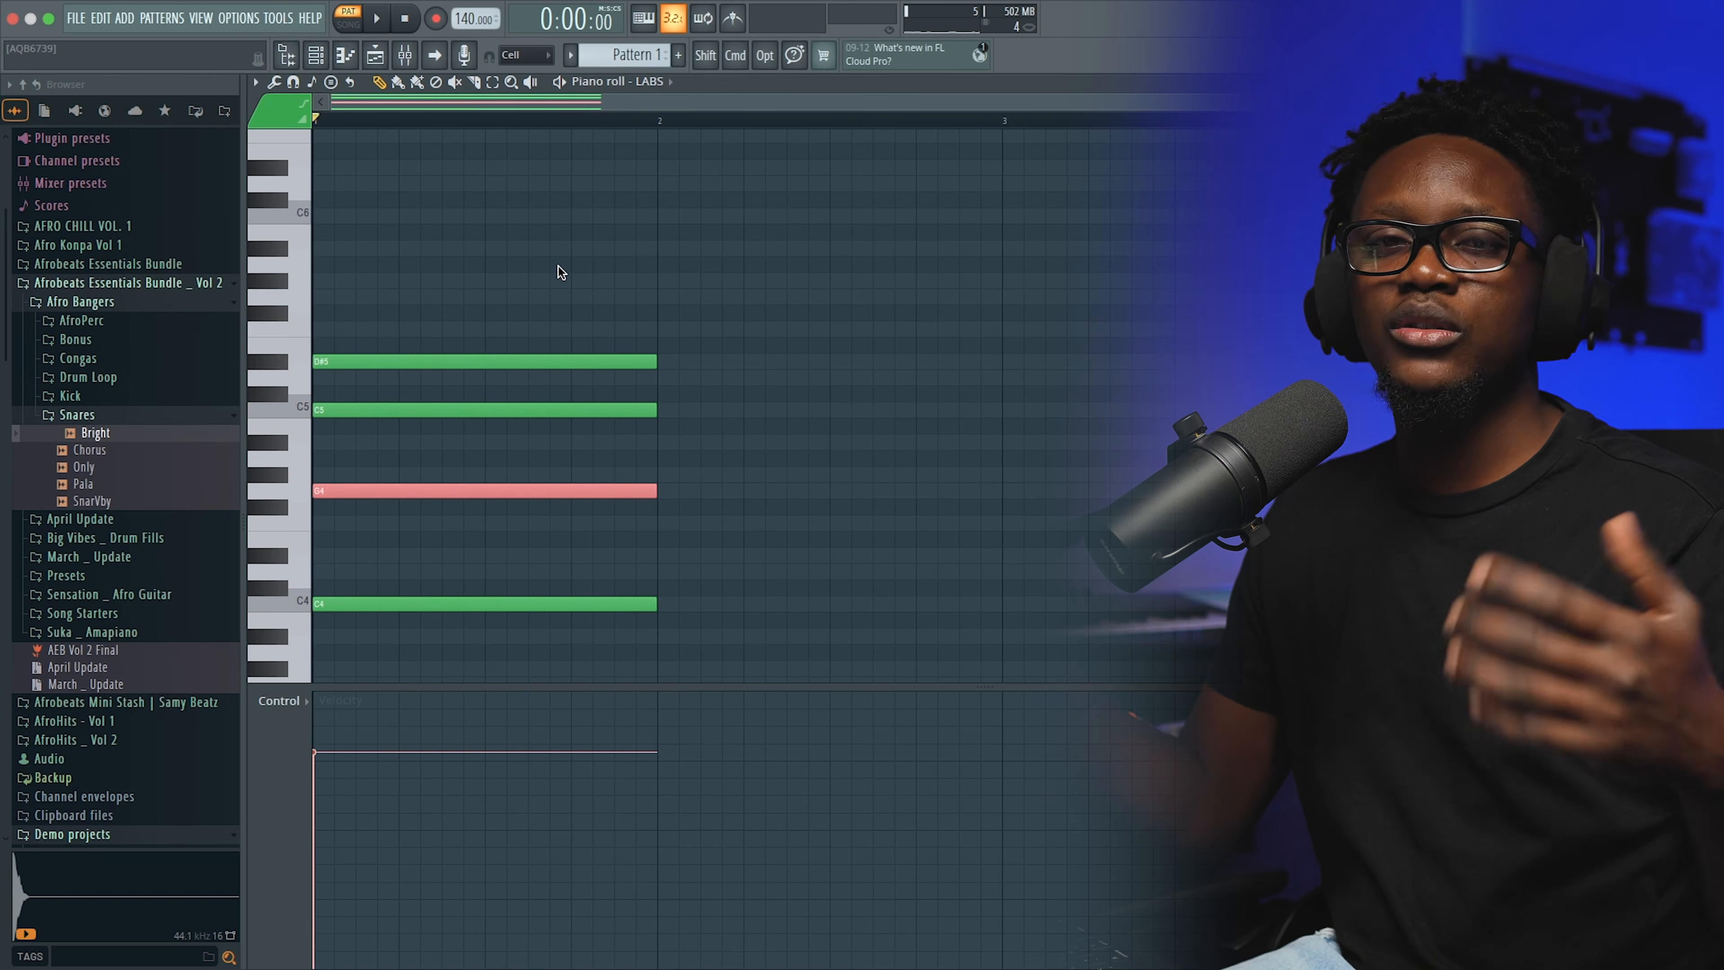
{"action": "key", "text": "super+Up"}
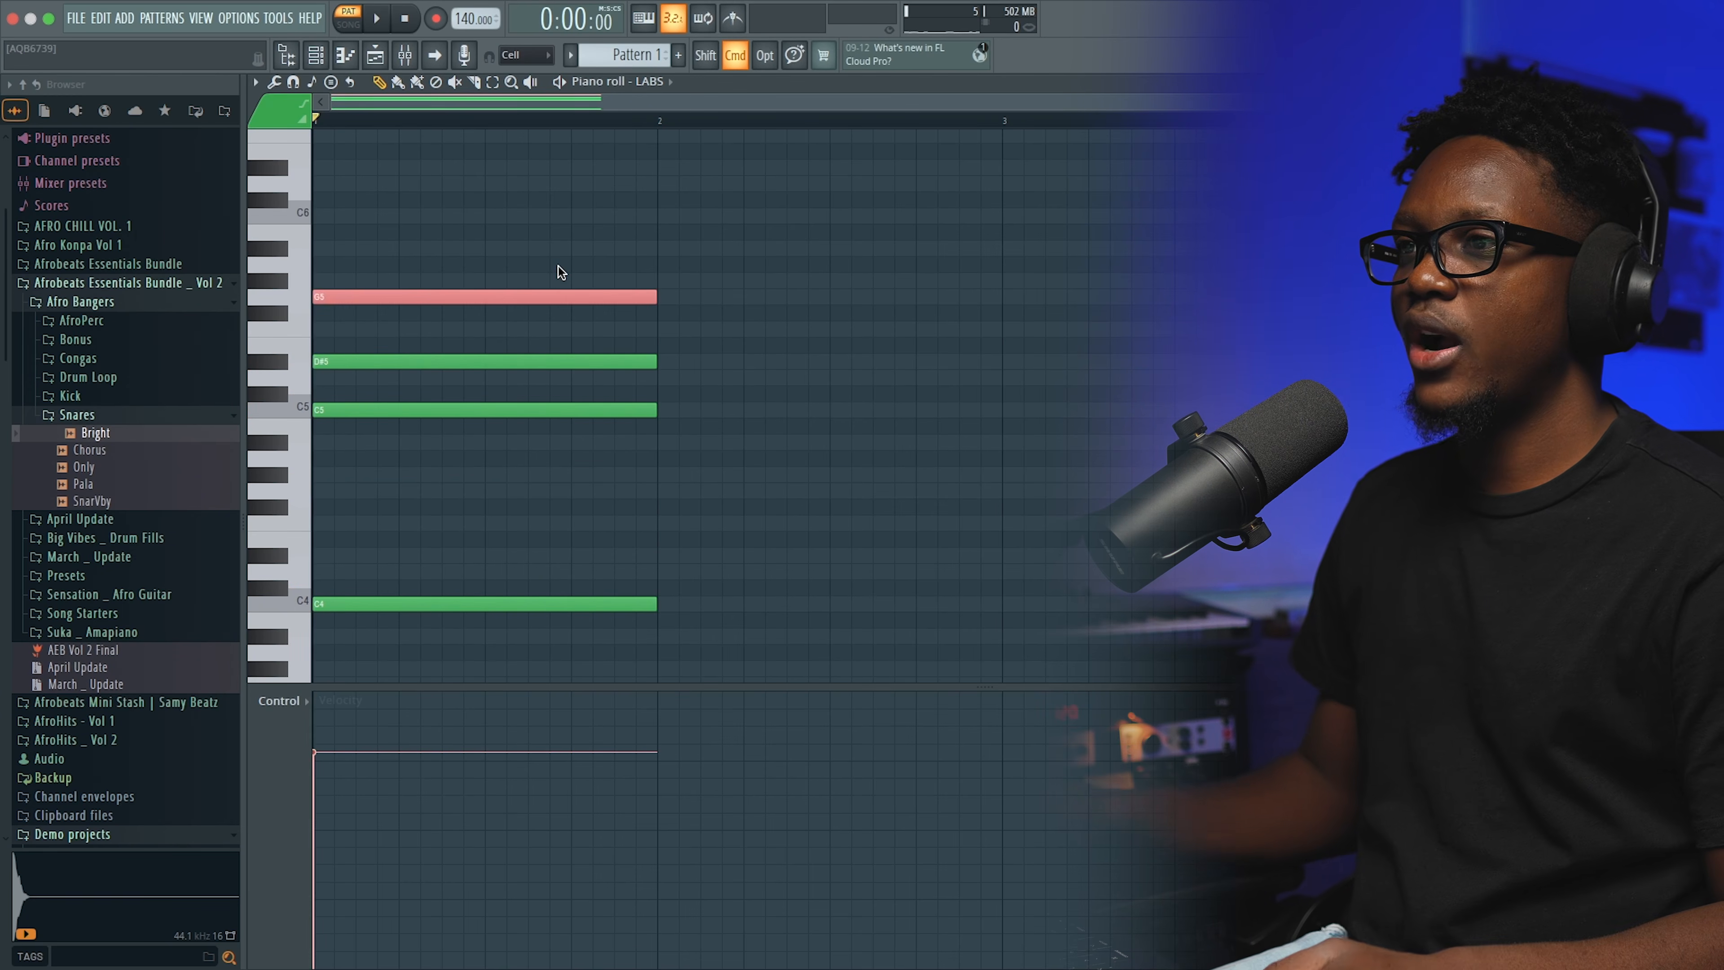
Raise the chord's D#5 note by an octave to D#6 and play the new voicing
{"action": "key", "text": "super+Up"}
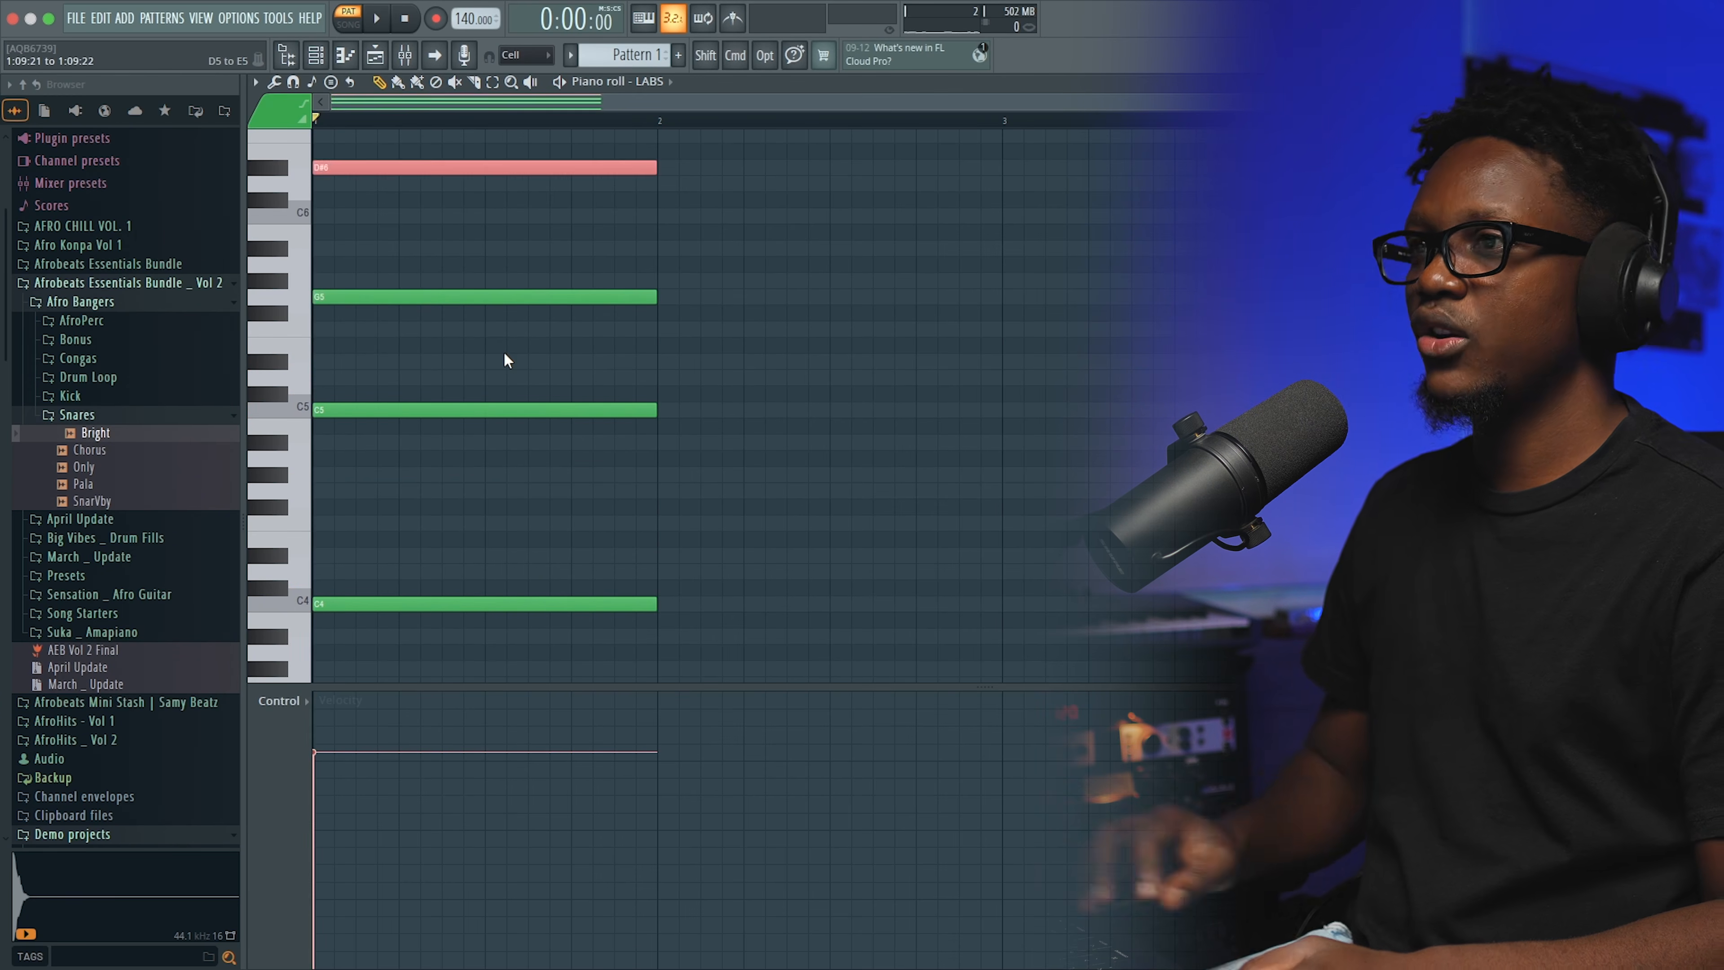
{"action": "key", "text": "space"}
{"action": "key", "text": "space"}
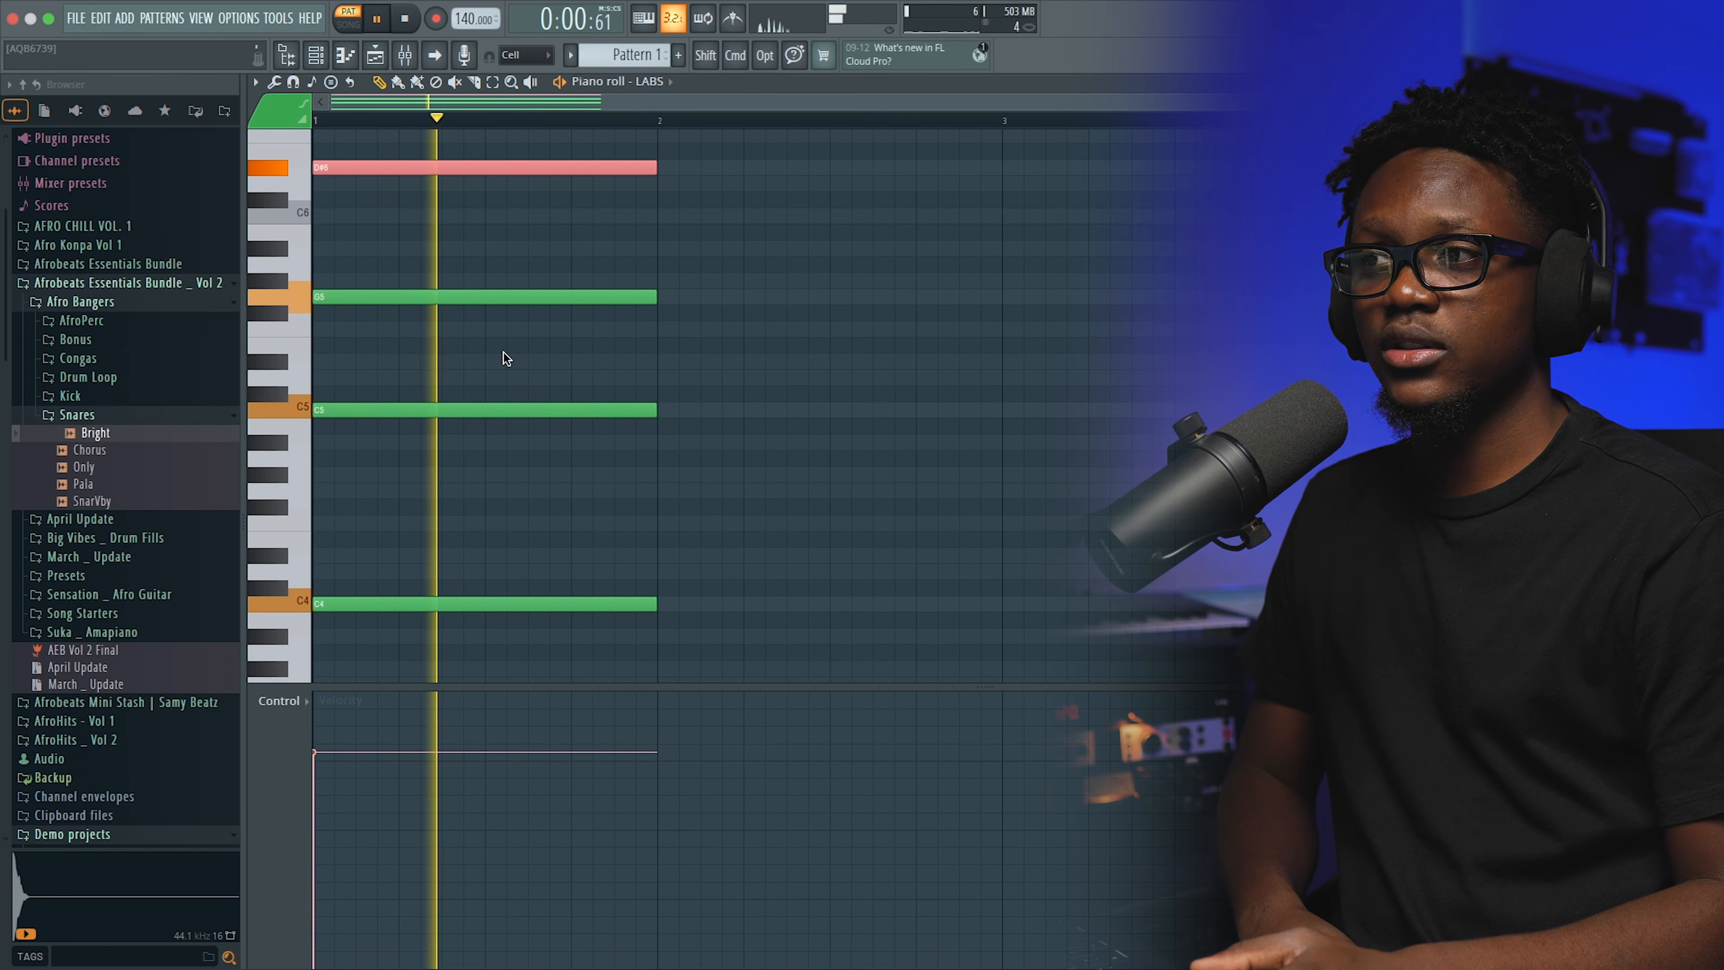
{"action": "key", "text": "space"}
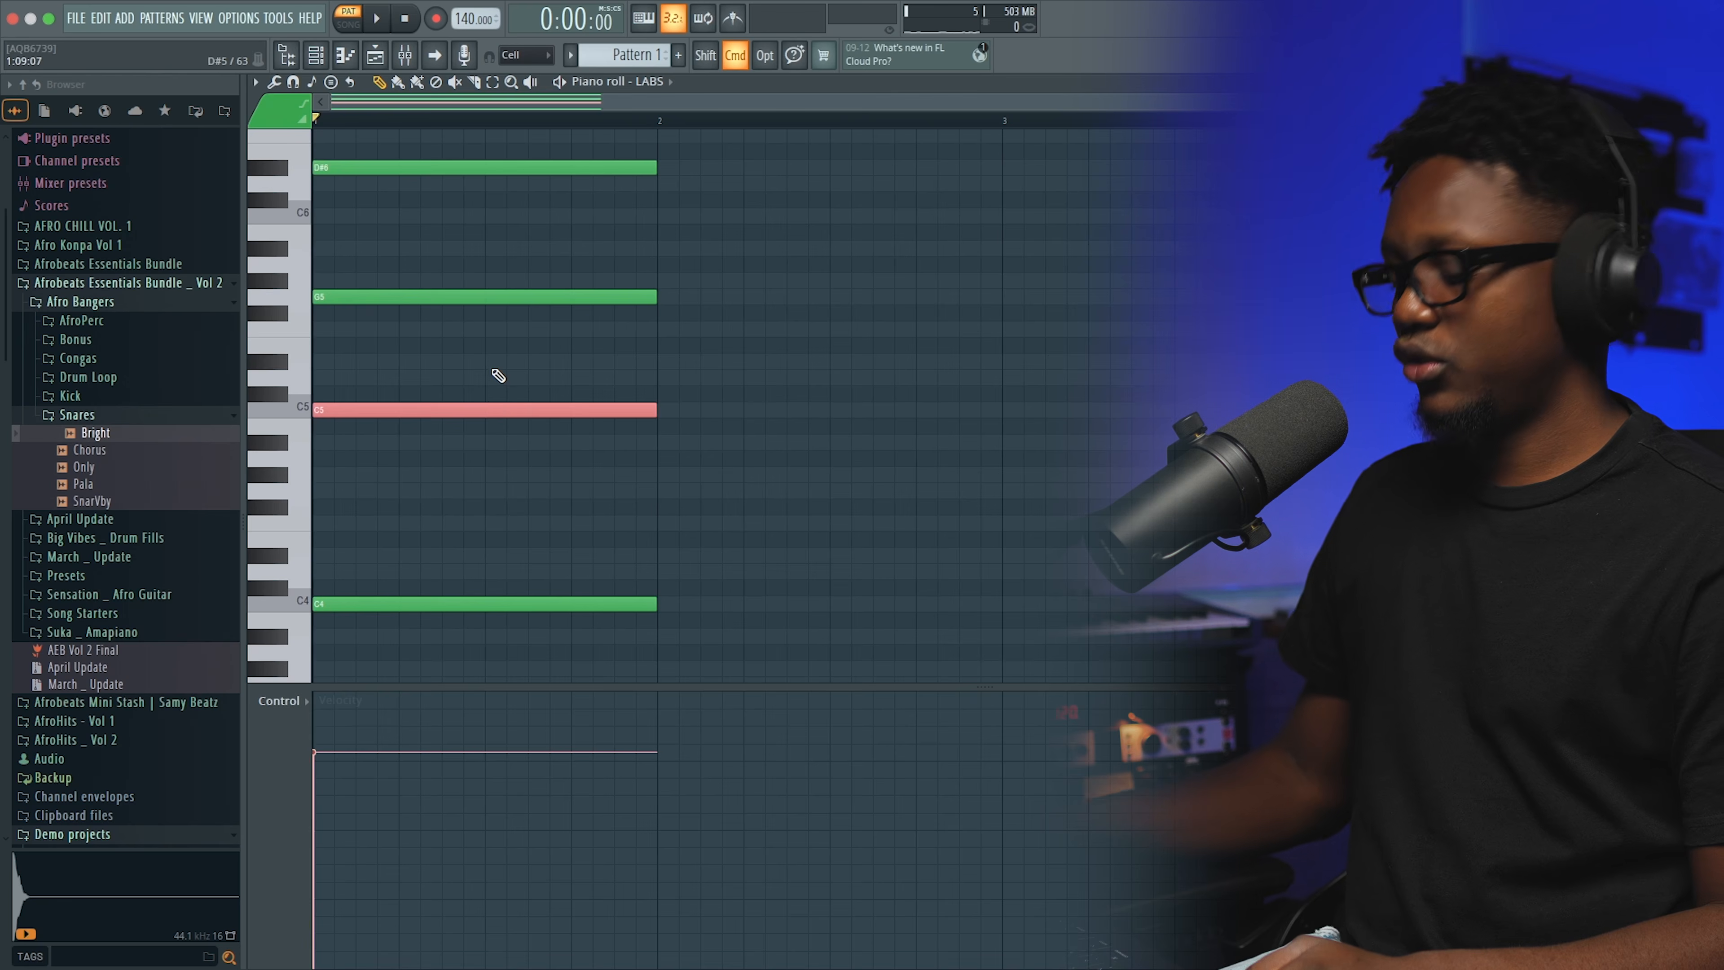
Raise the C5 note by an octave to C6 as another voicing, and undo the transposition
{"action": "key", "text": "space"}
{"action": "key", "text": "space"}
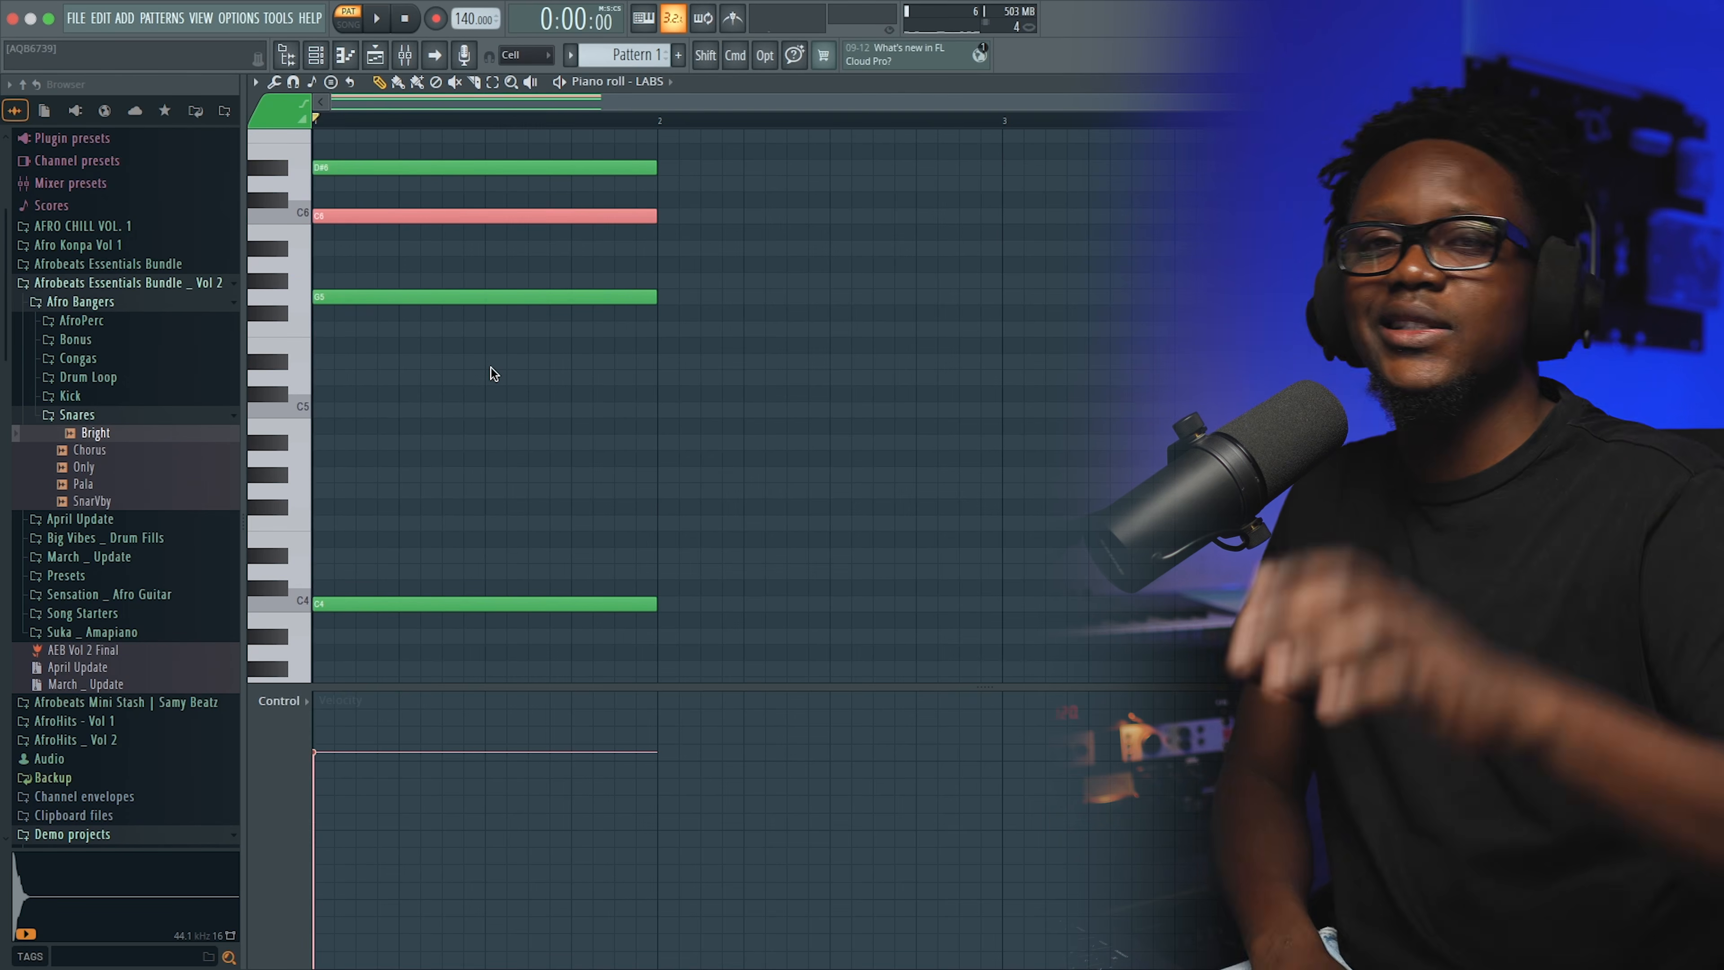
{"action": "key", "text": "super+Down"}
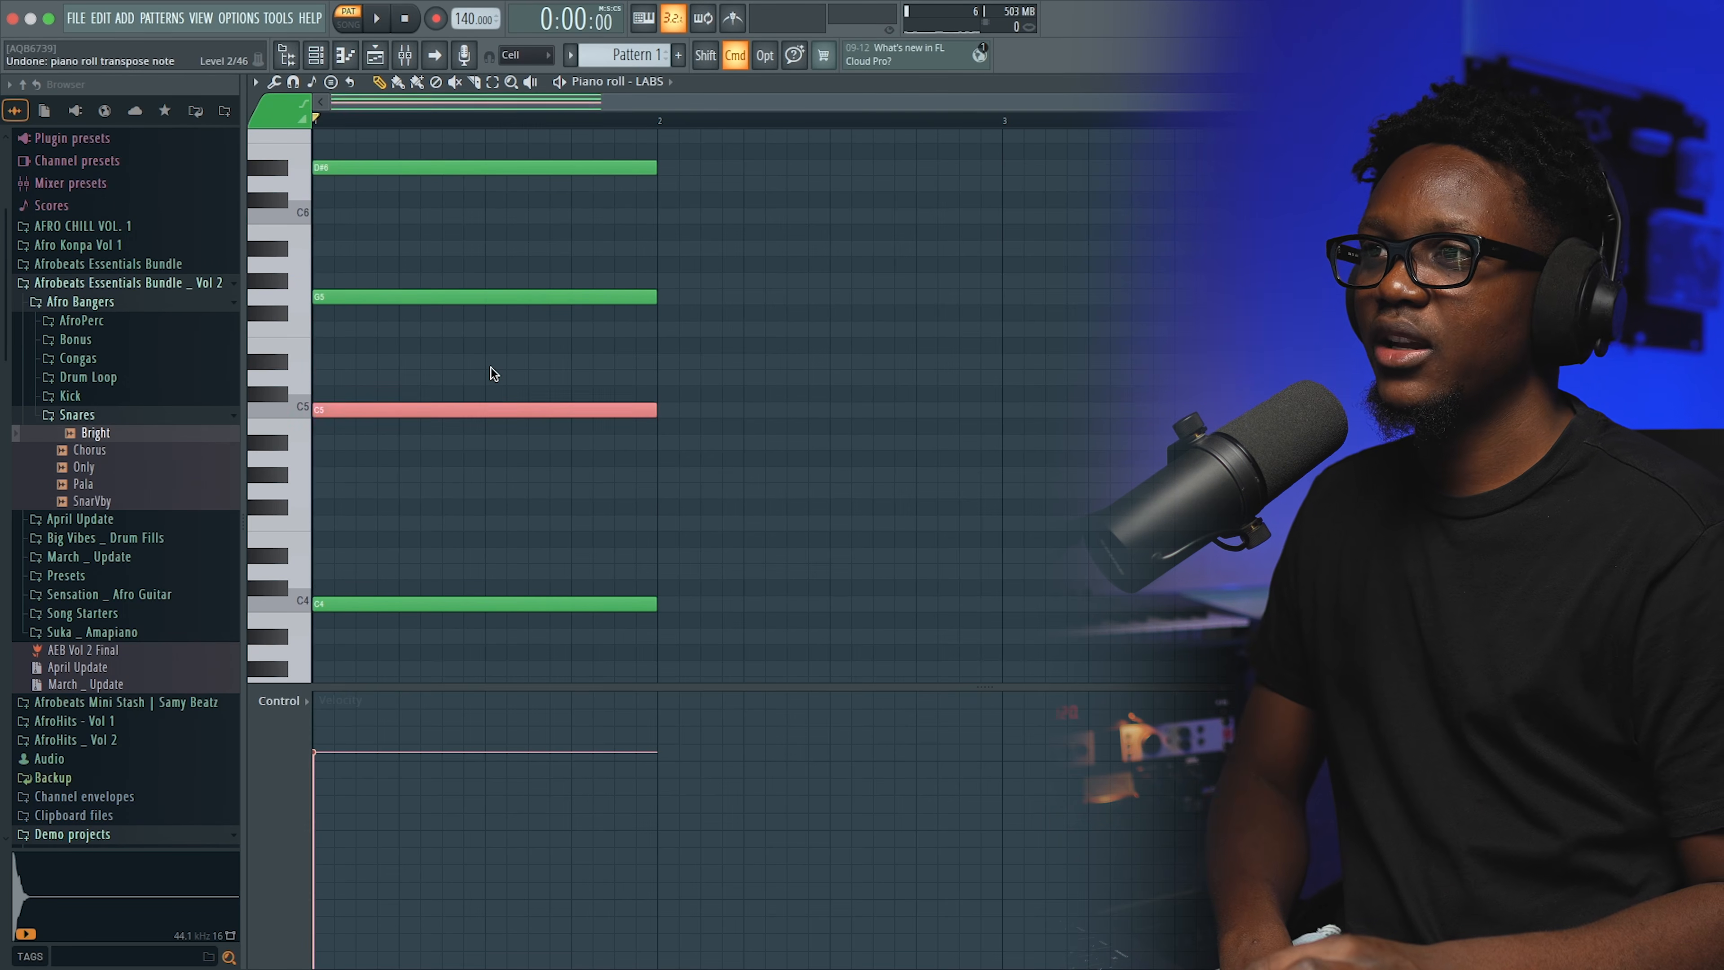
{"action": "key", "text": "super+Right"}
{"action": "key", "text": "super+Down"}
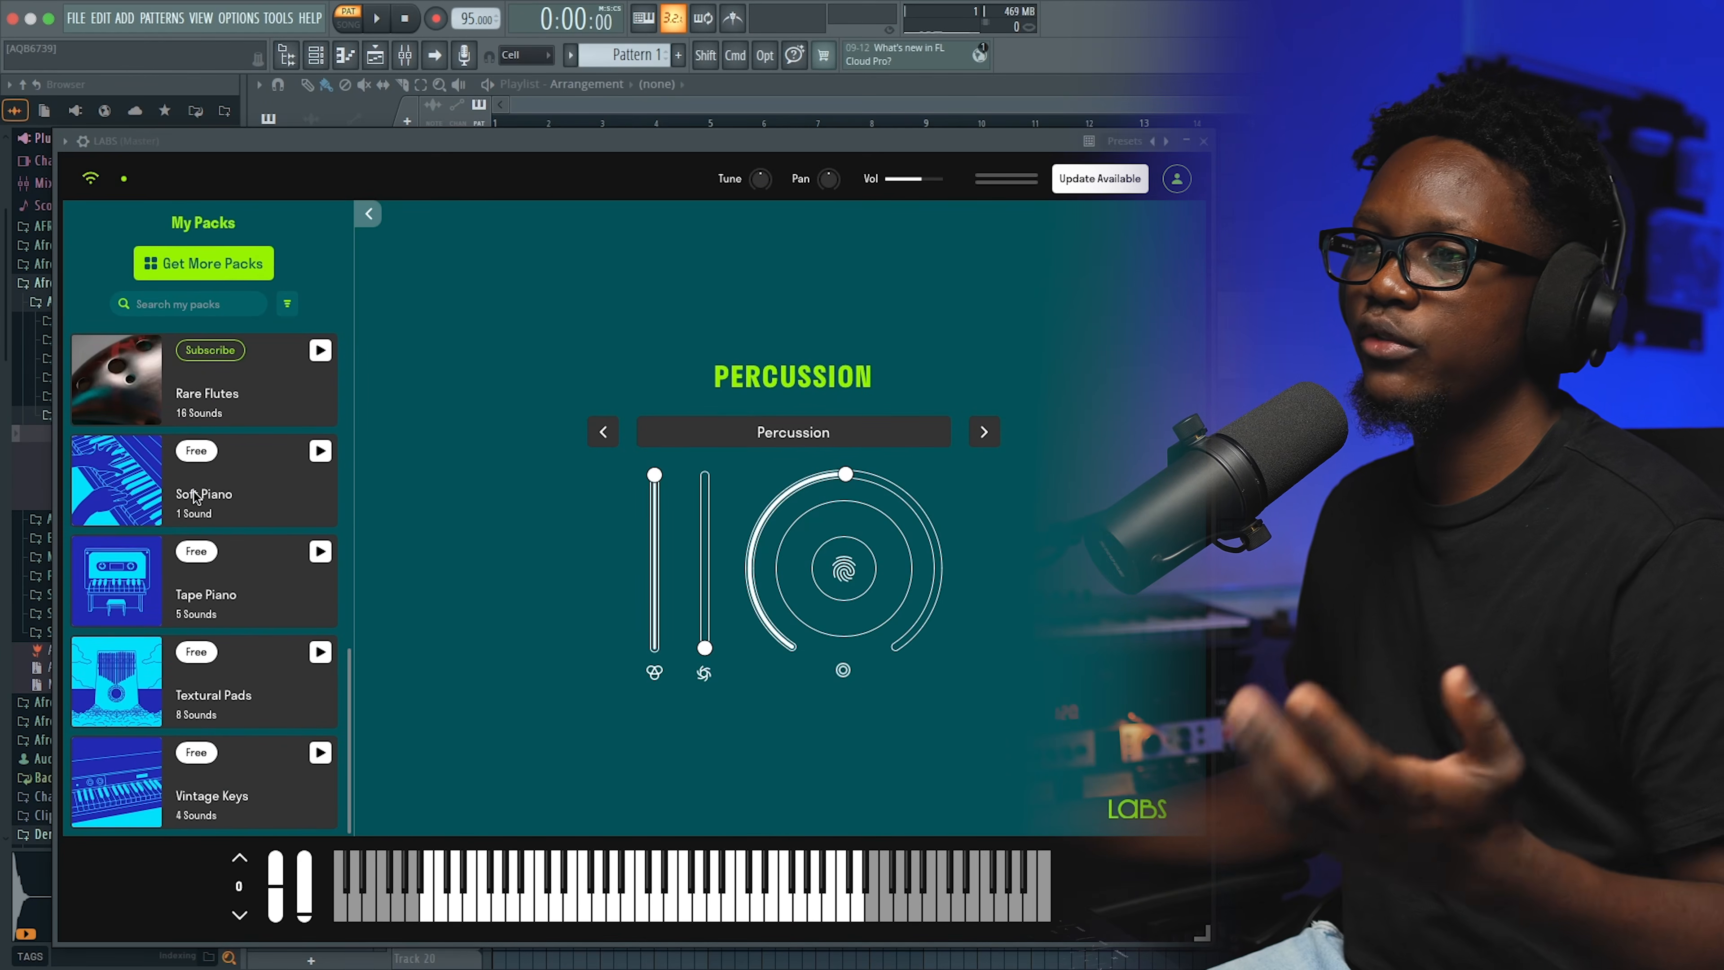
Load the Soft Piano pack in the LABS instrument
{"action": "left_click", "coordinate": [207, 504]}
{"action": "left_click", "coordinate": [133, 509]}
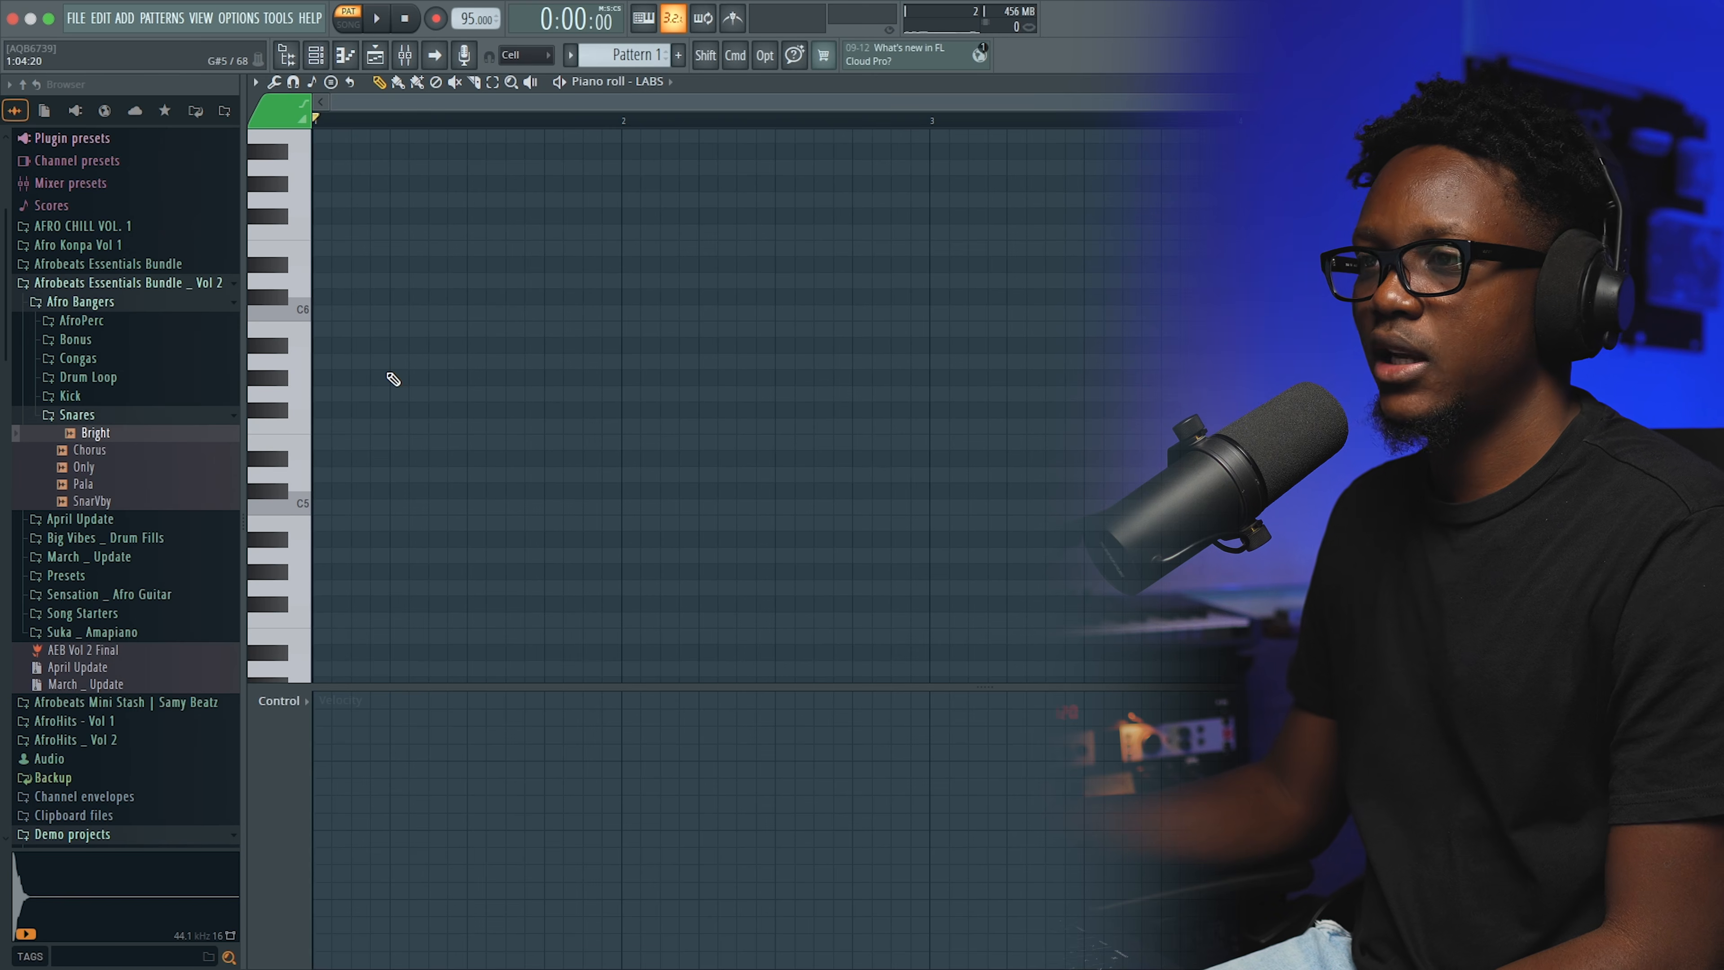
Build an A minor chord from A4, C5 and E5 at the start of bar 1, audition it and shorten it to half a bar
{"action": "scroll", "coordinate": [395, 377], "scroll_direction": "down", "scroll_amount": 1}
{"action": "scroll", "coordinate": [395, 375], "scroll_direction": "up", "scroll_amount": 2}
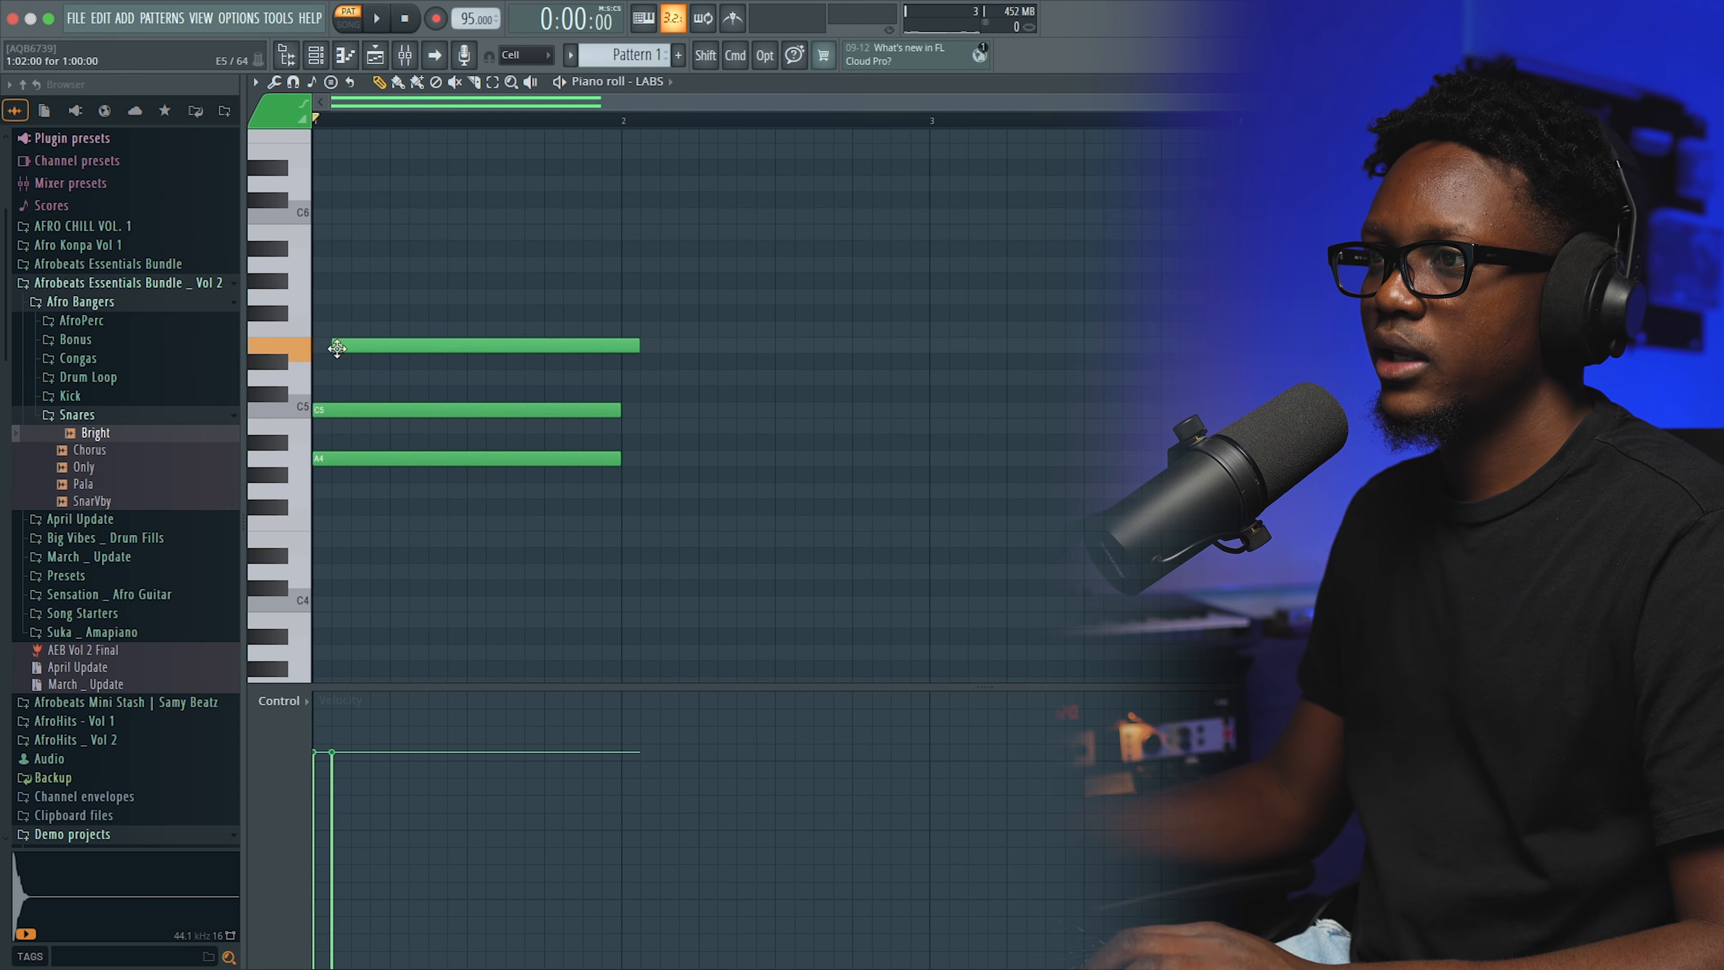
{"action": "left_click_drag", "start_coordinate": [337, 347], "coordinate": [319, 348]}
{"action": "key", "text": "space"}
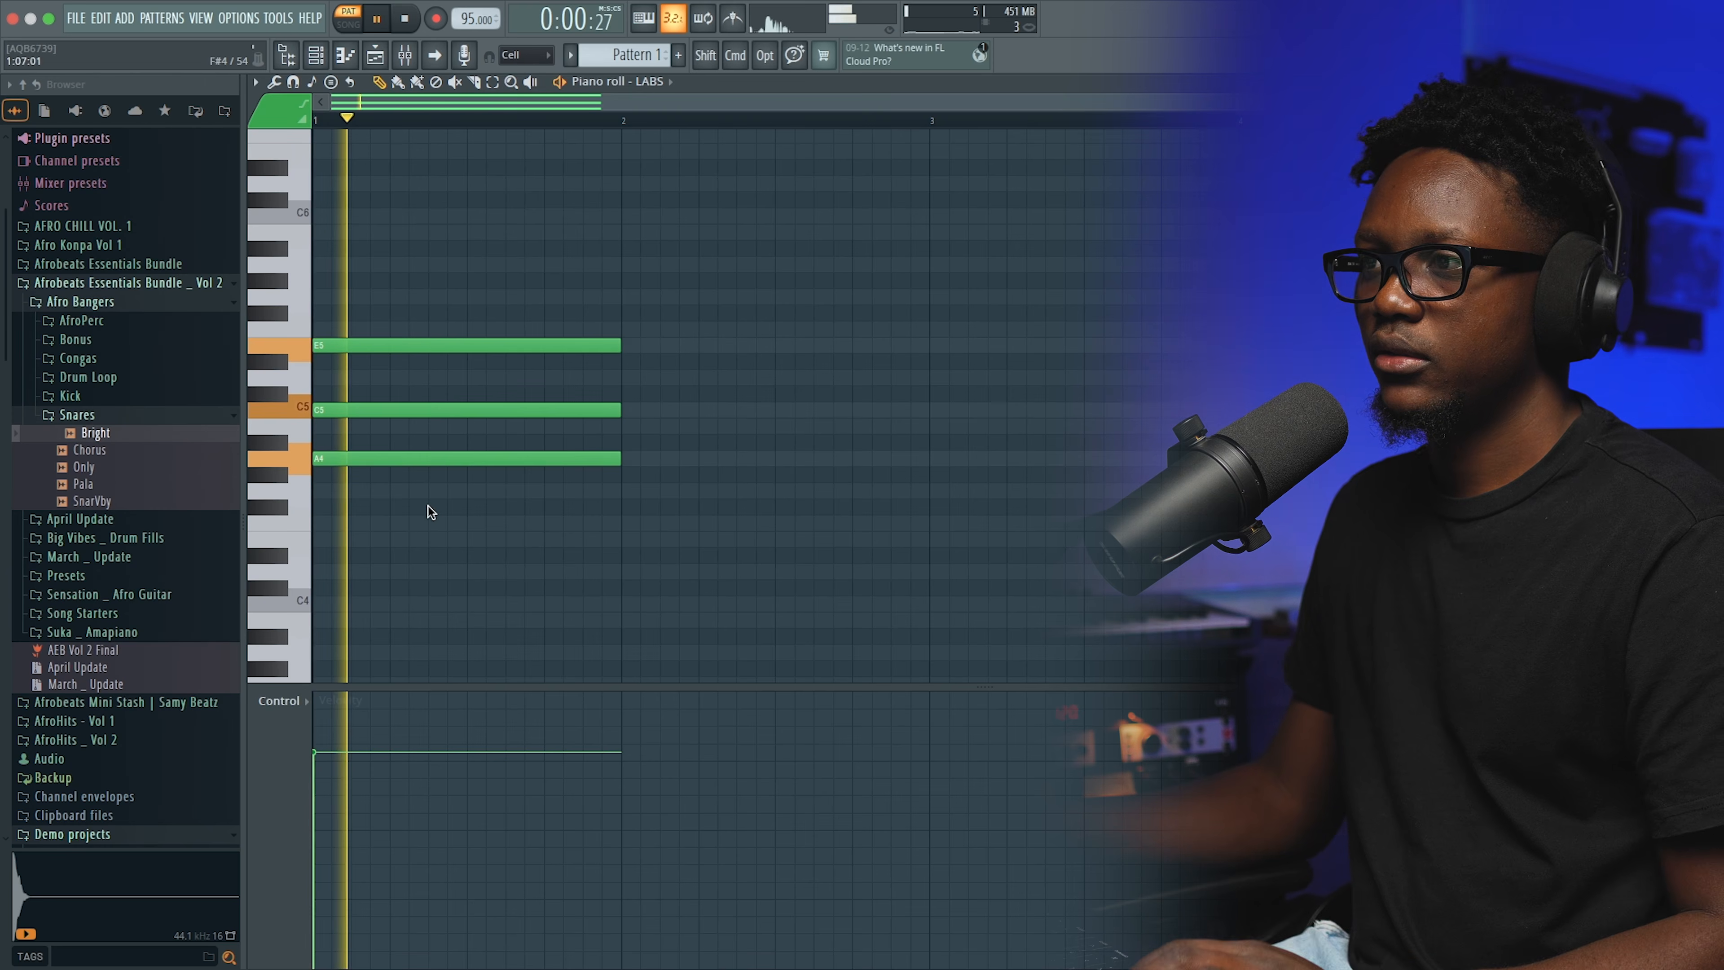
{"action": "key", "text": "space"}
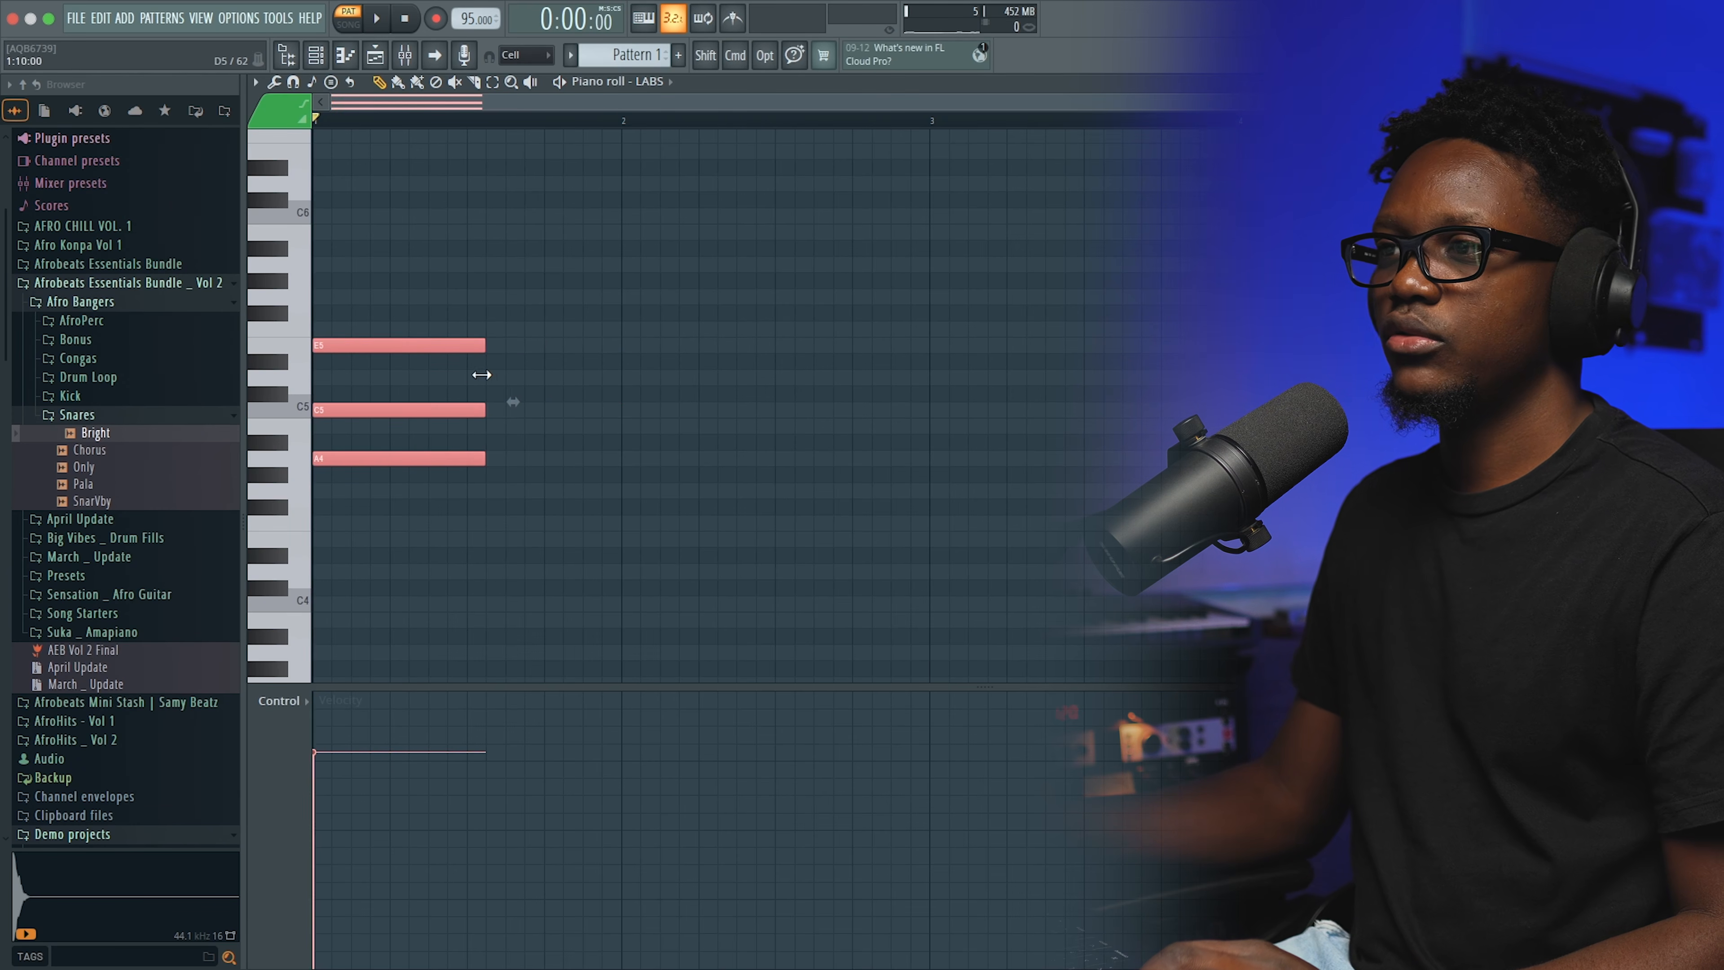
{"action": "key", "text": "space"}
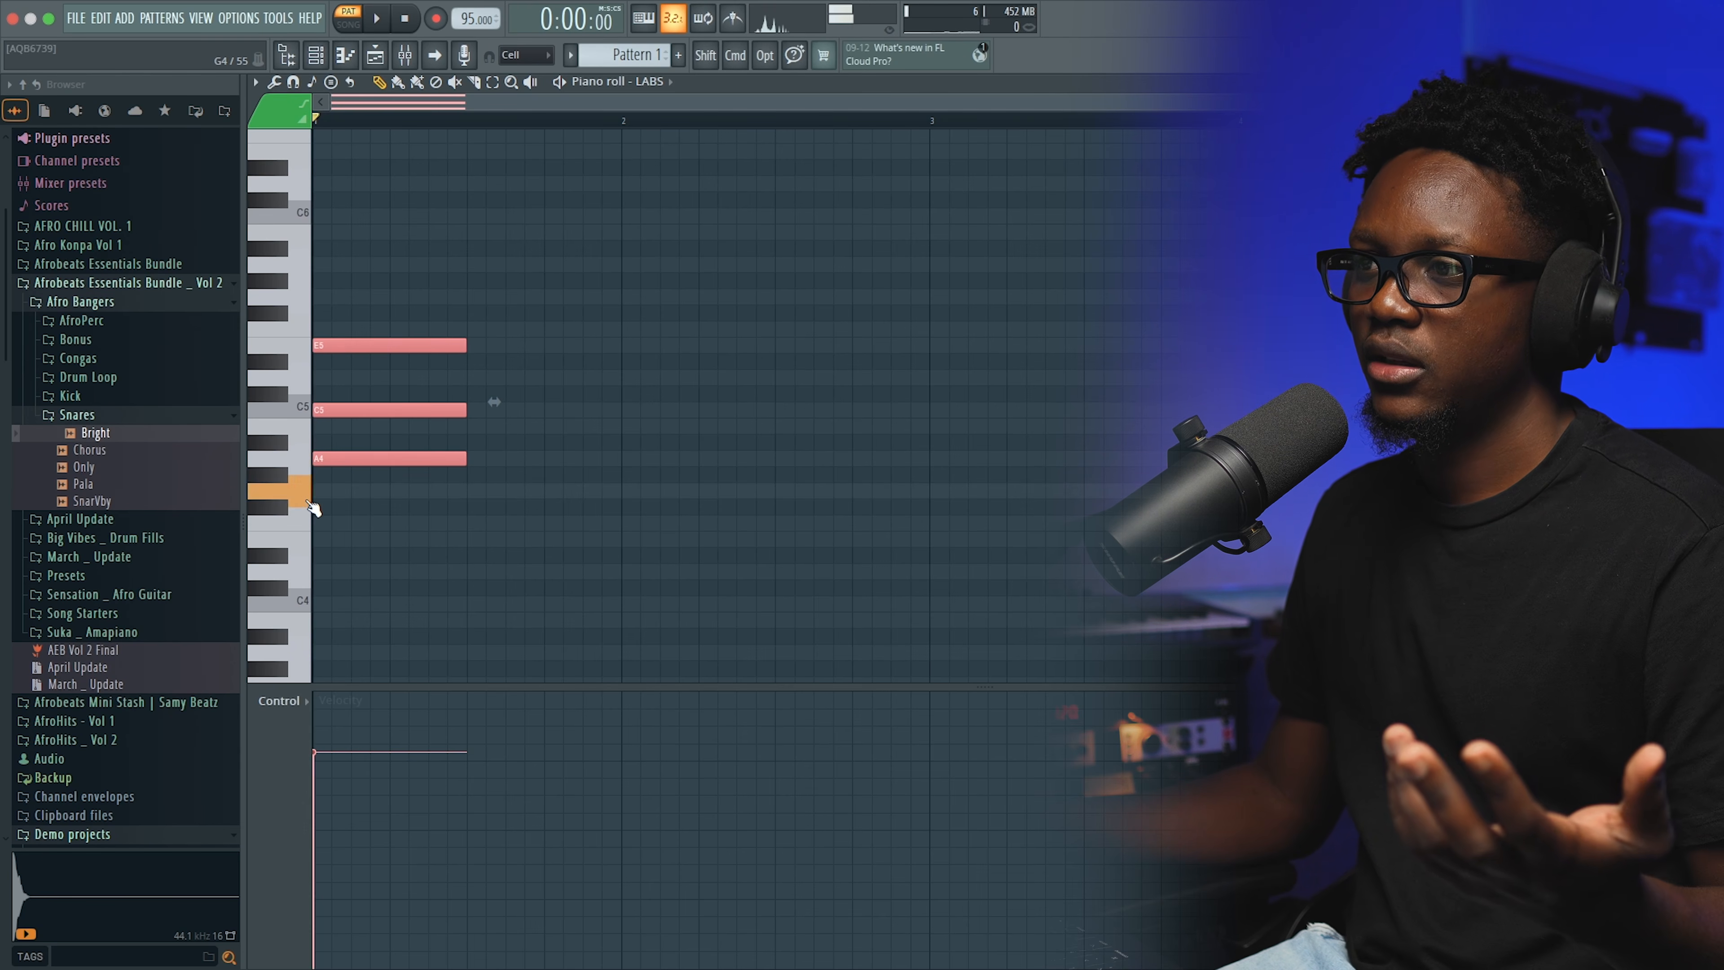
Add a half-bar G major chord with G4, B4 and D5 in the second half of bar 1 and play the progression
{"action": "left_click", "coordinate": [481, 491]}
{"action": "left_click", "coordinate": [477, 426]}
{"action": "left_click", "coordinate": [475, 376]}
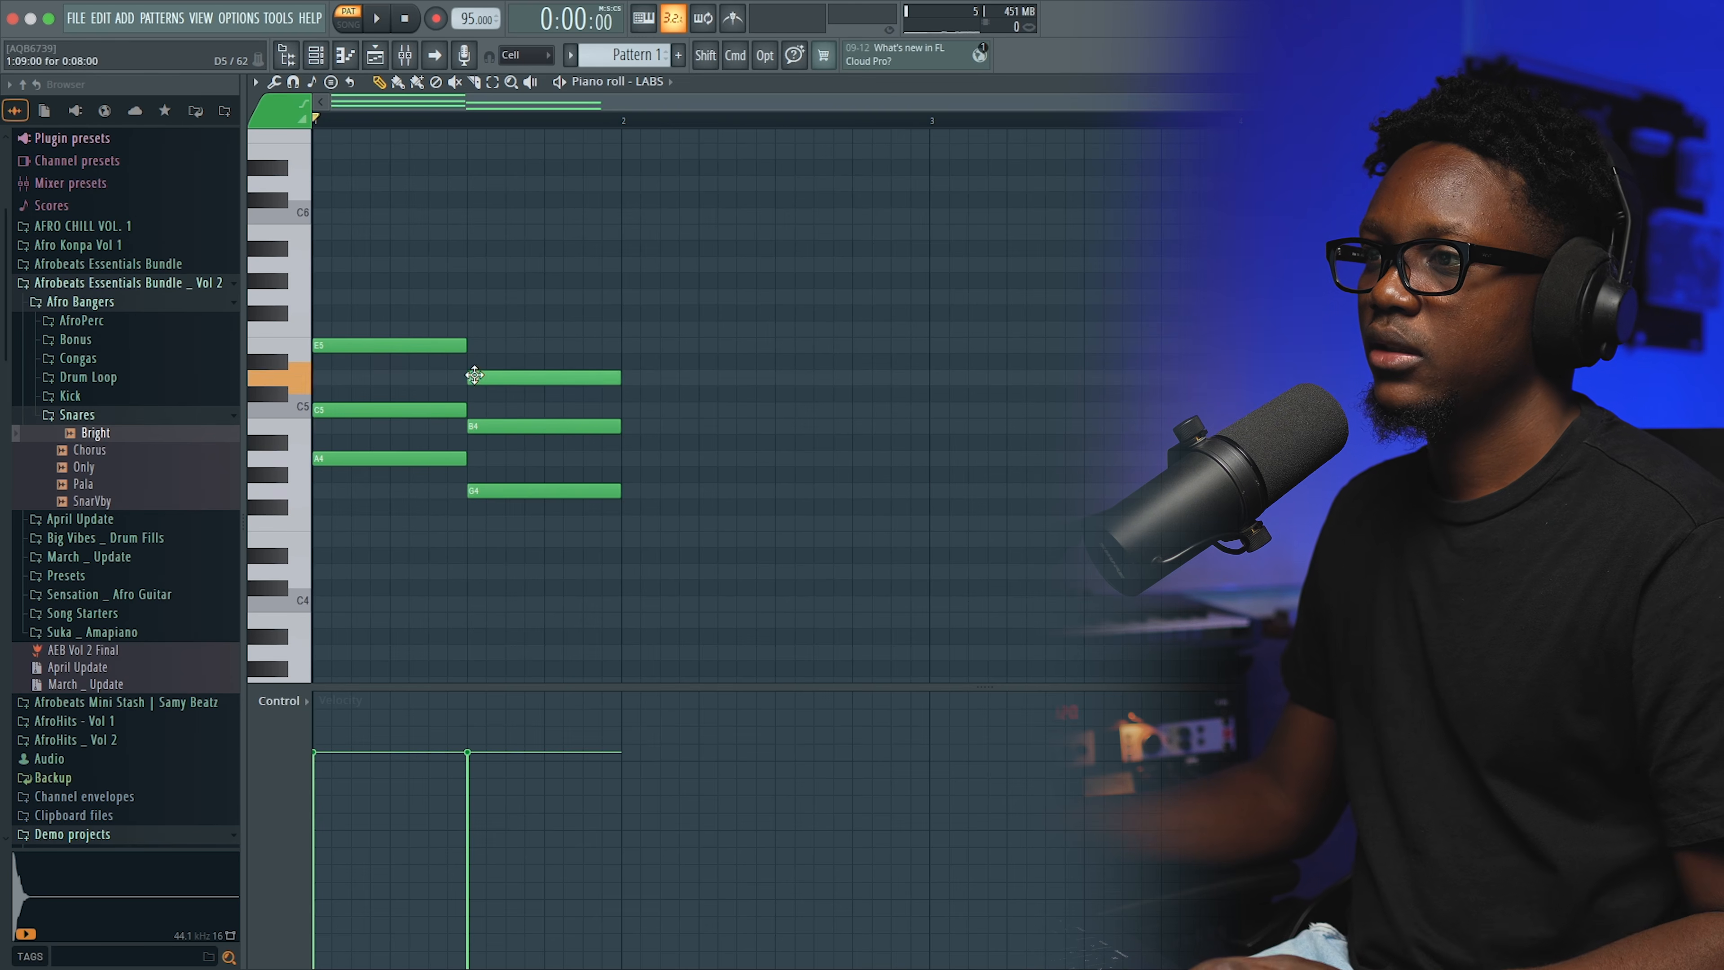
{"action": "key", "text": "space"}
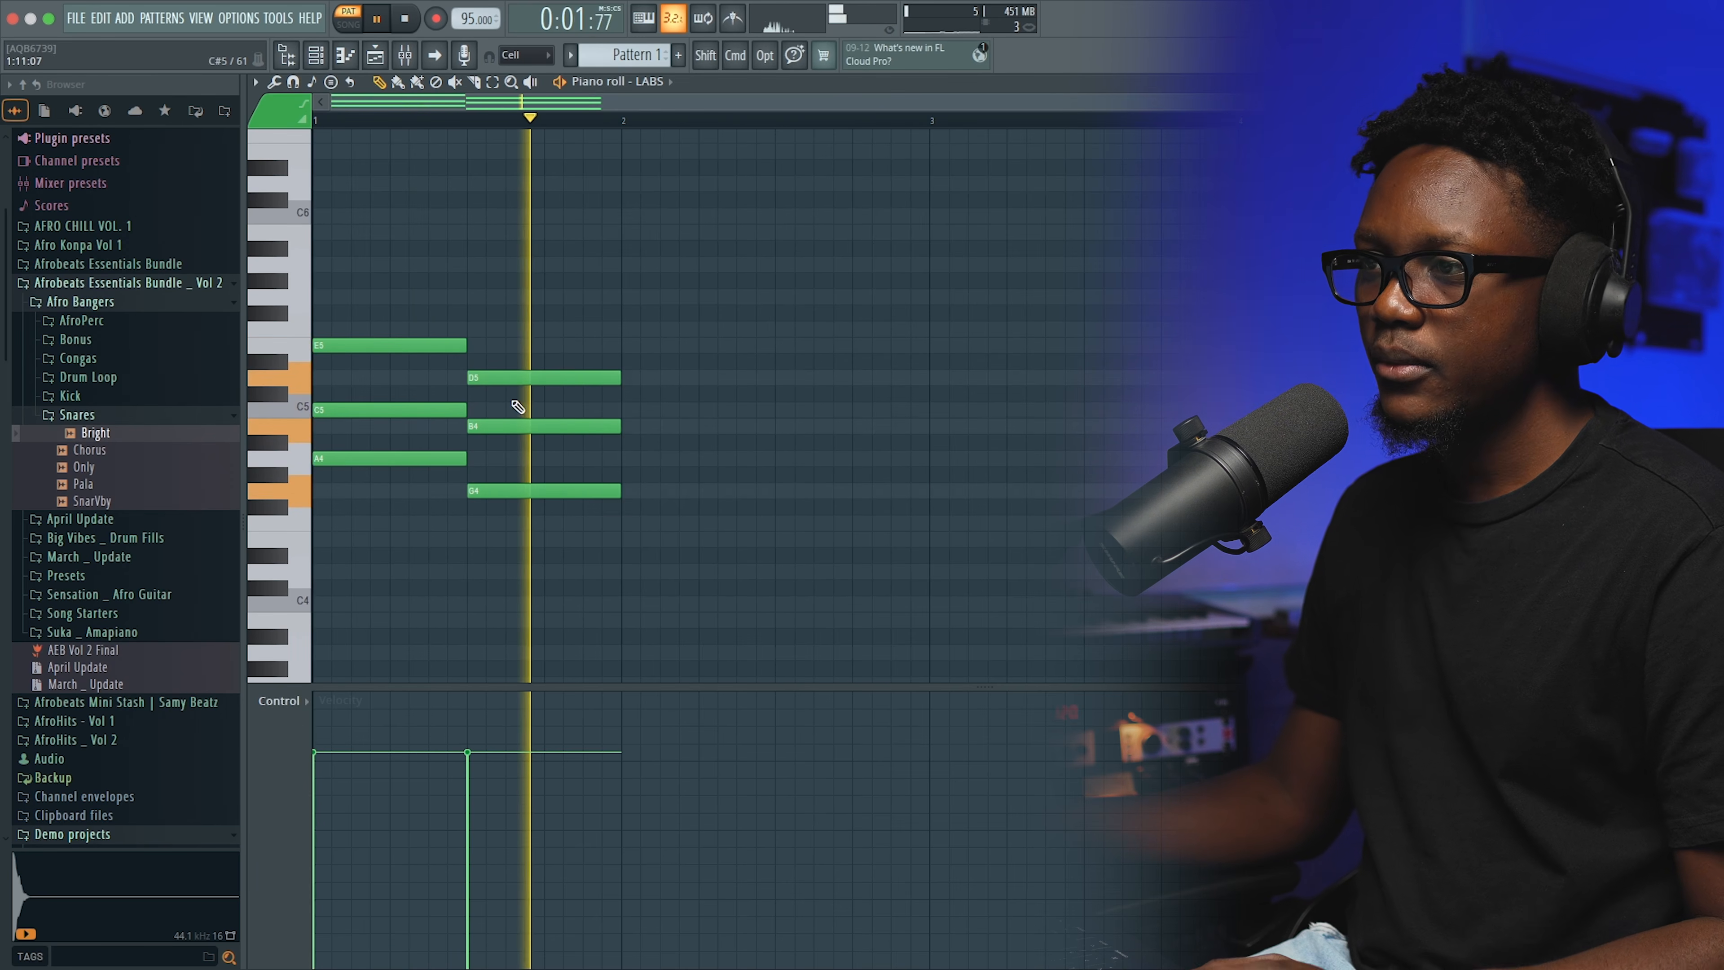
{"action": "key", "text": "space"}
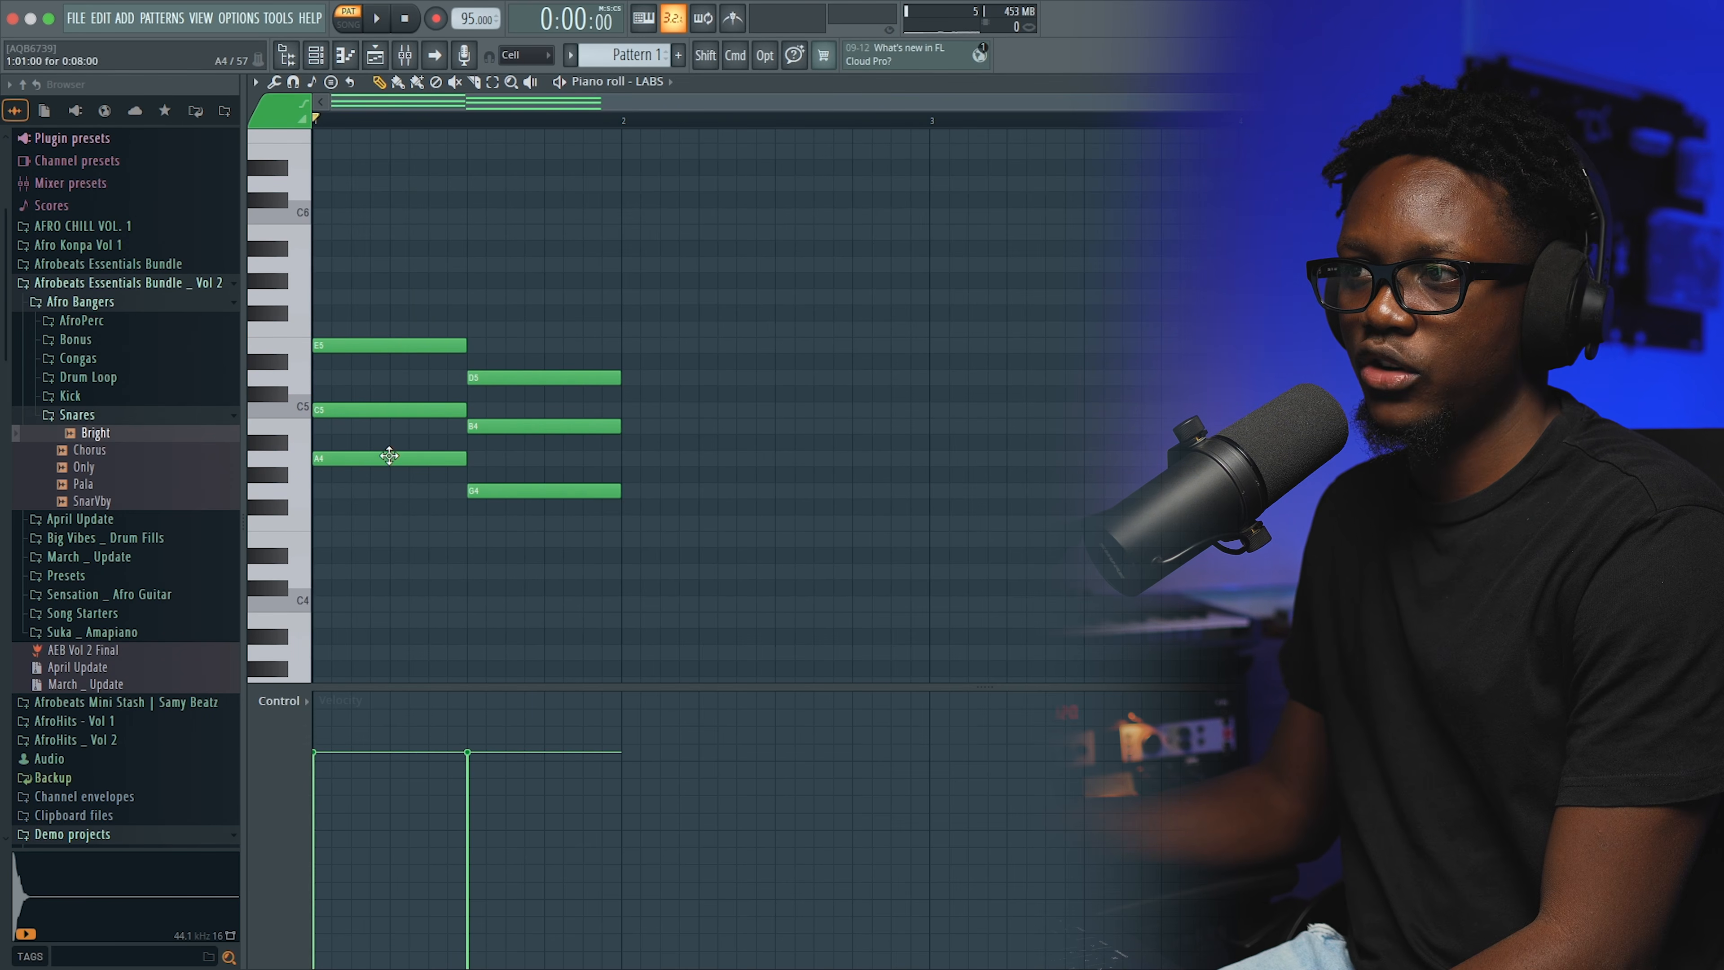
Add a half-bar D minor chord with D4, F4 and A4 at the start of bar 2 and play the progression
{"action": "key", "text": "space"}
{"action": "key", "text": "space"}
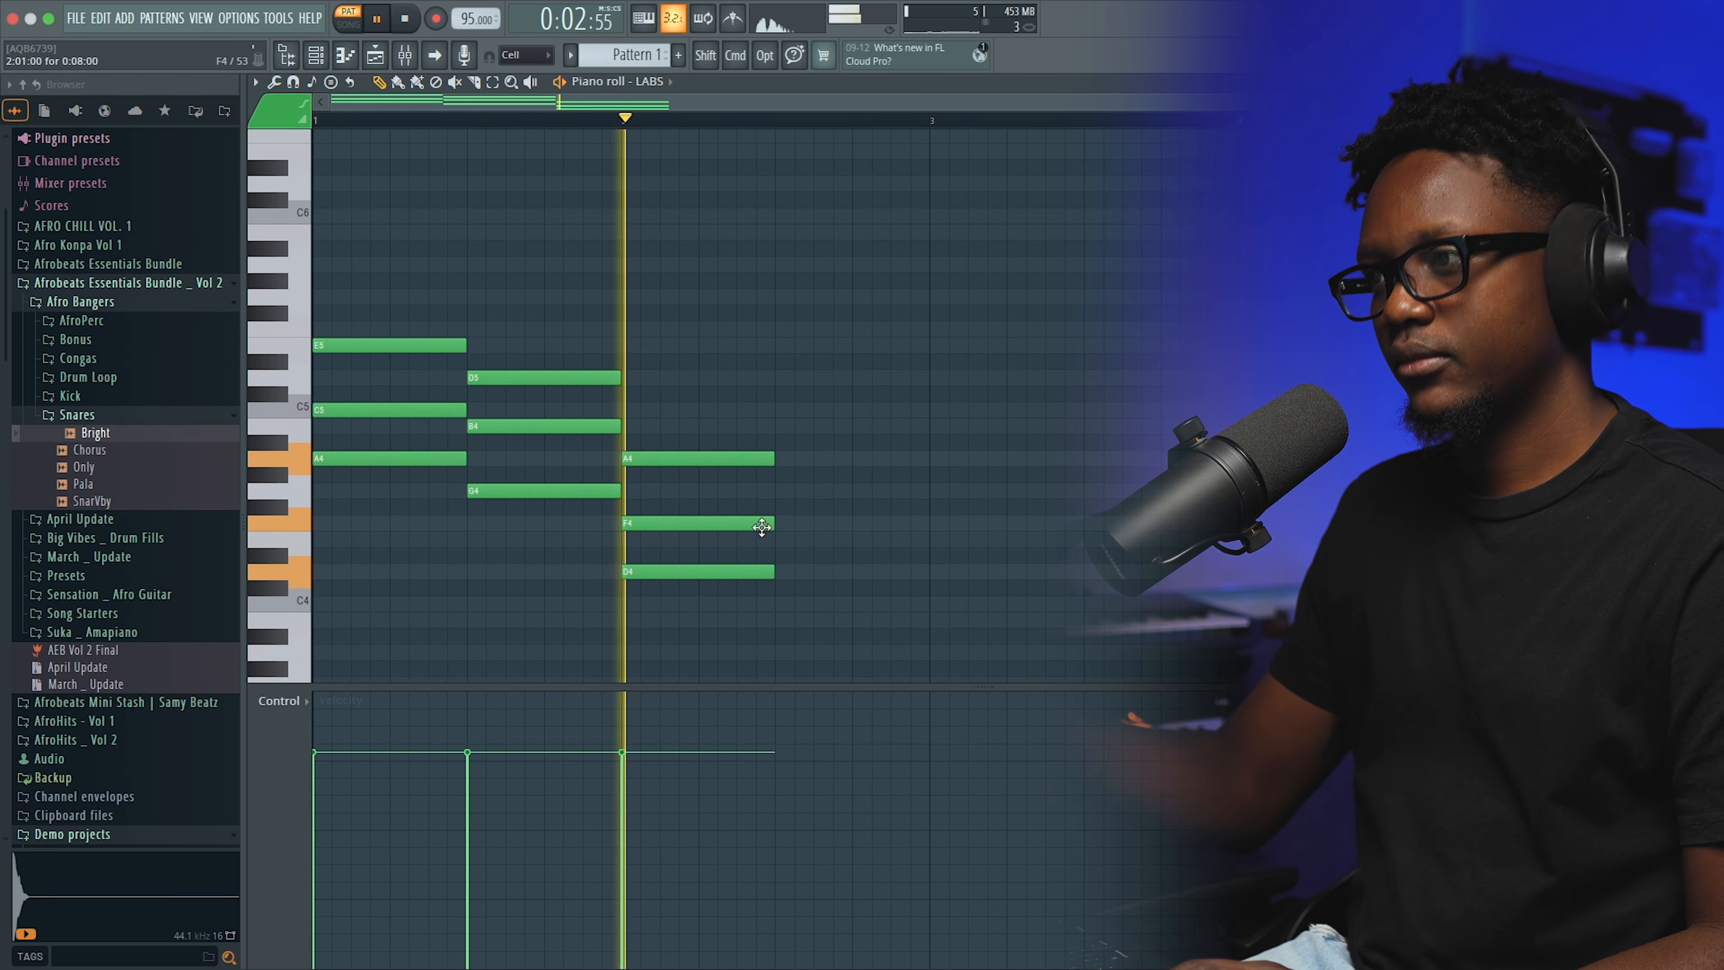
{"action": "key", "text": "space"}
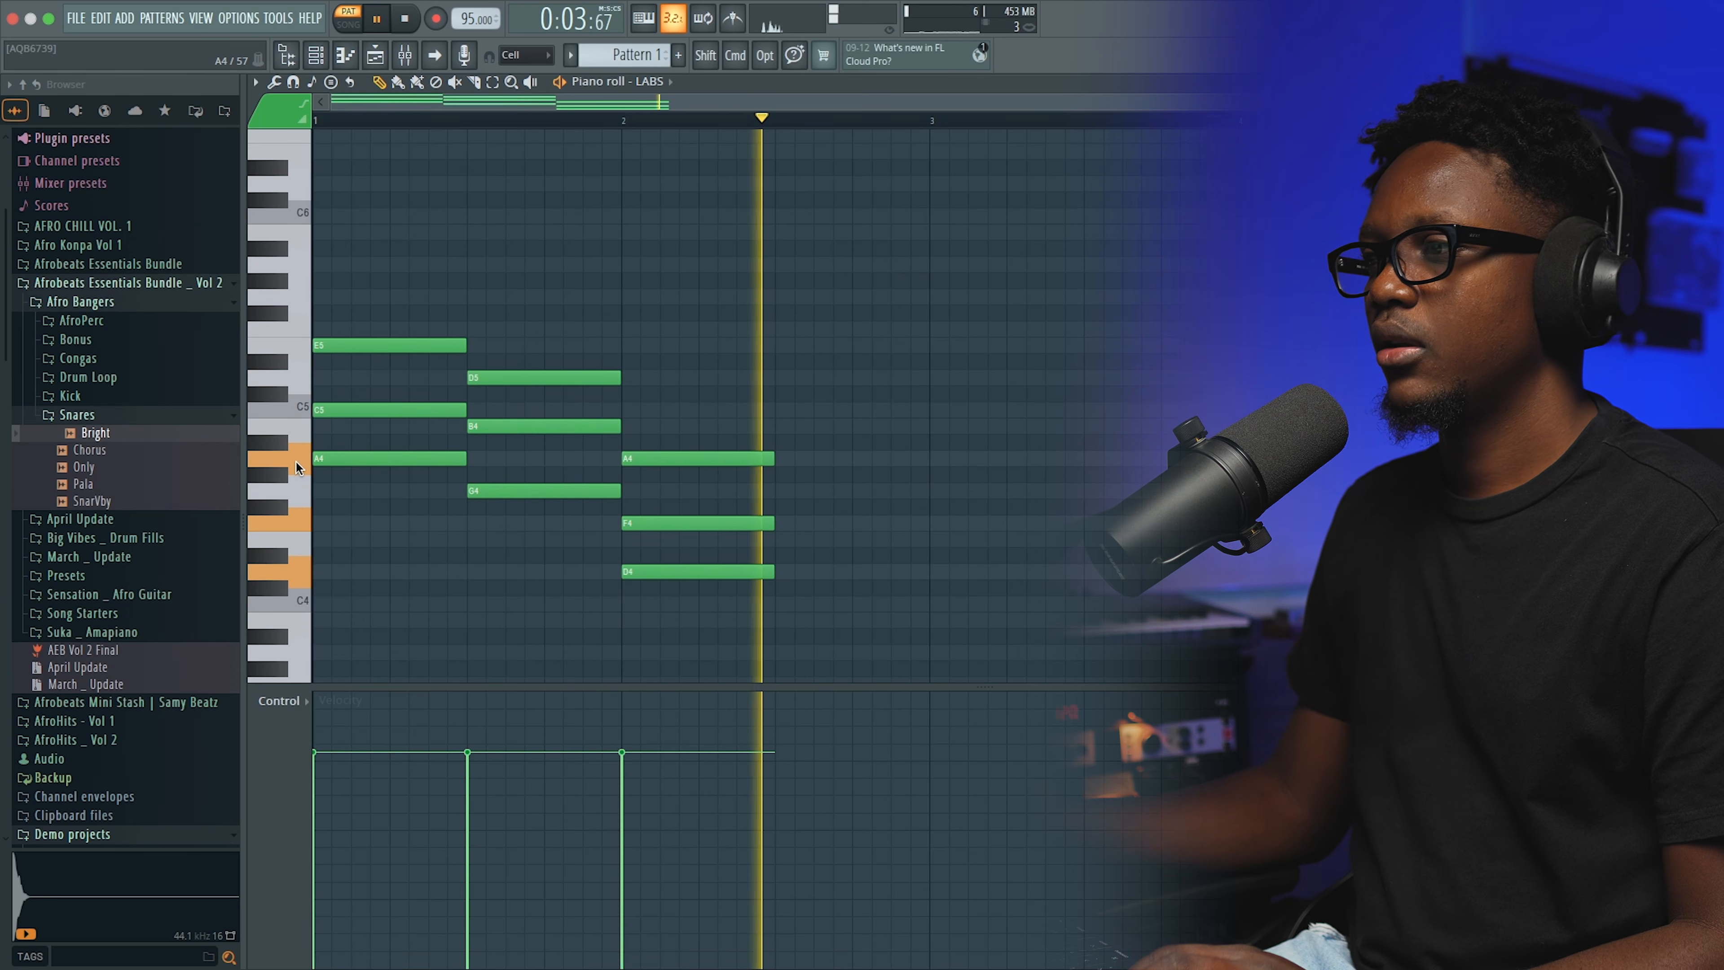
Add a half-bar A minor chord with A4, C5 and E5 in the second half of bar 2 and play the loop
{"action": "key", "text": "space"}
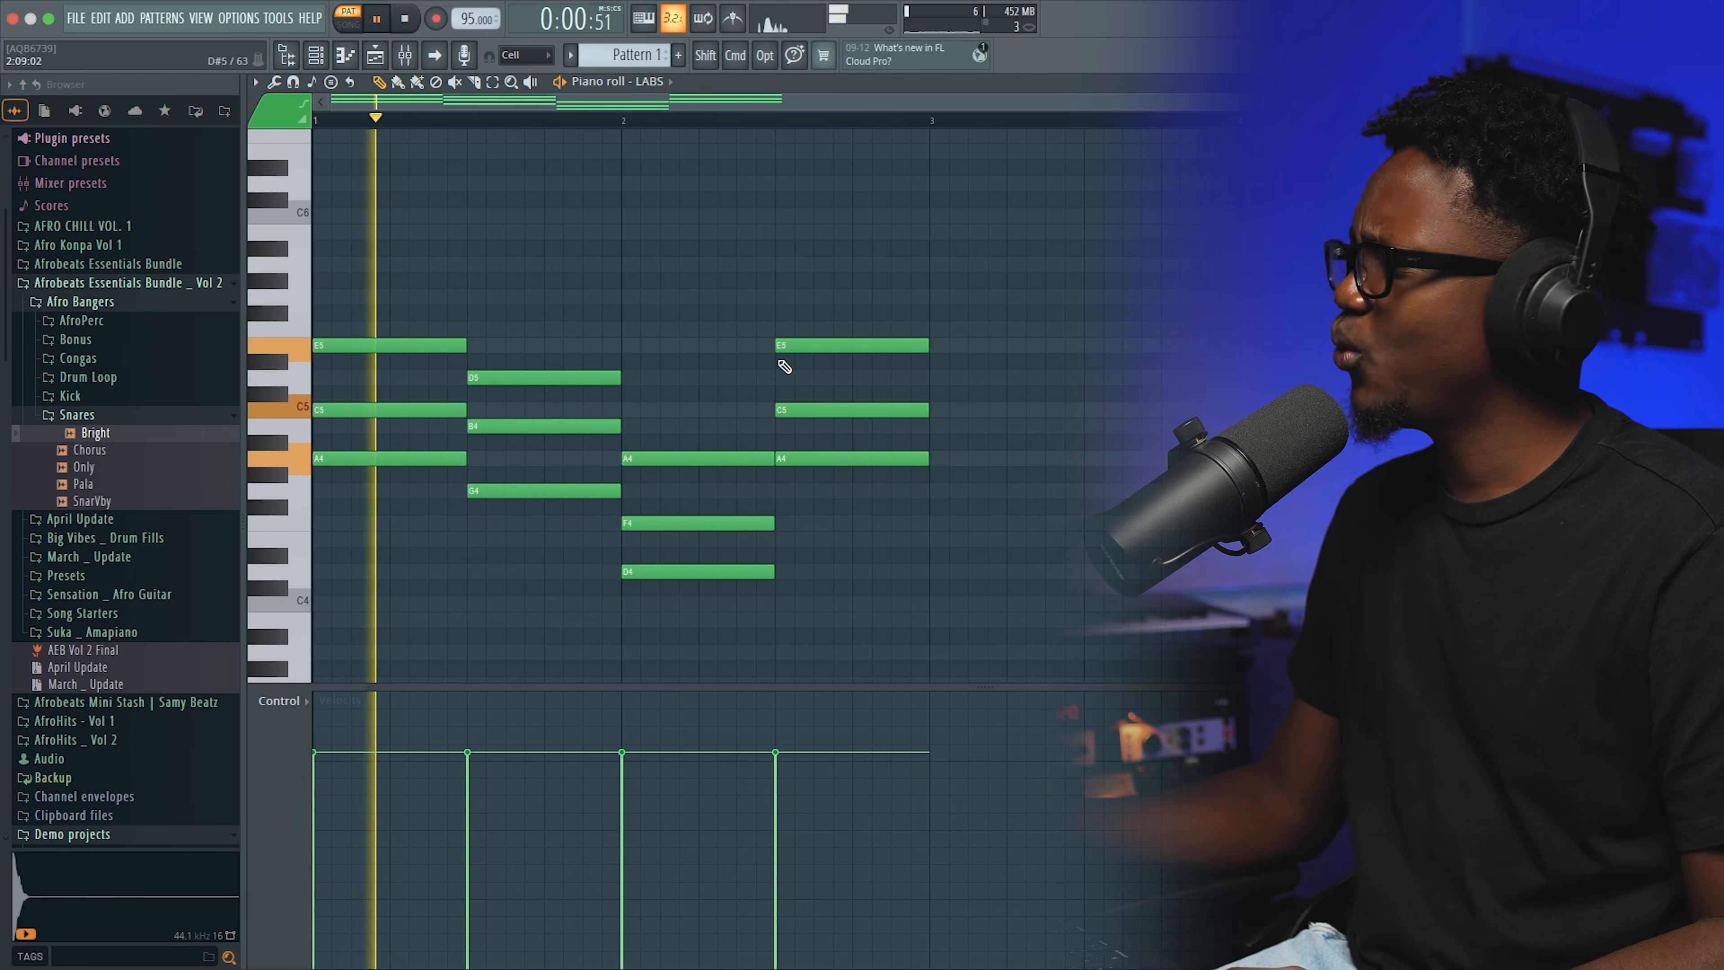
{"action": "left_click_drag", "start_coordinate": [1336, 102], "coordinate": [1068, 318]}
{"action": "key", "text": "space"}
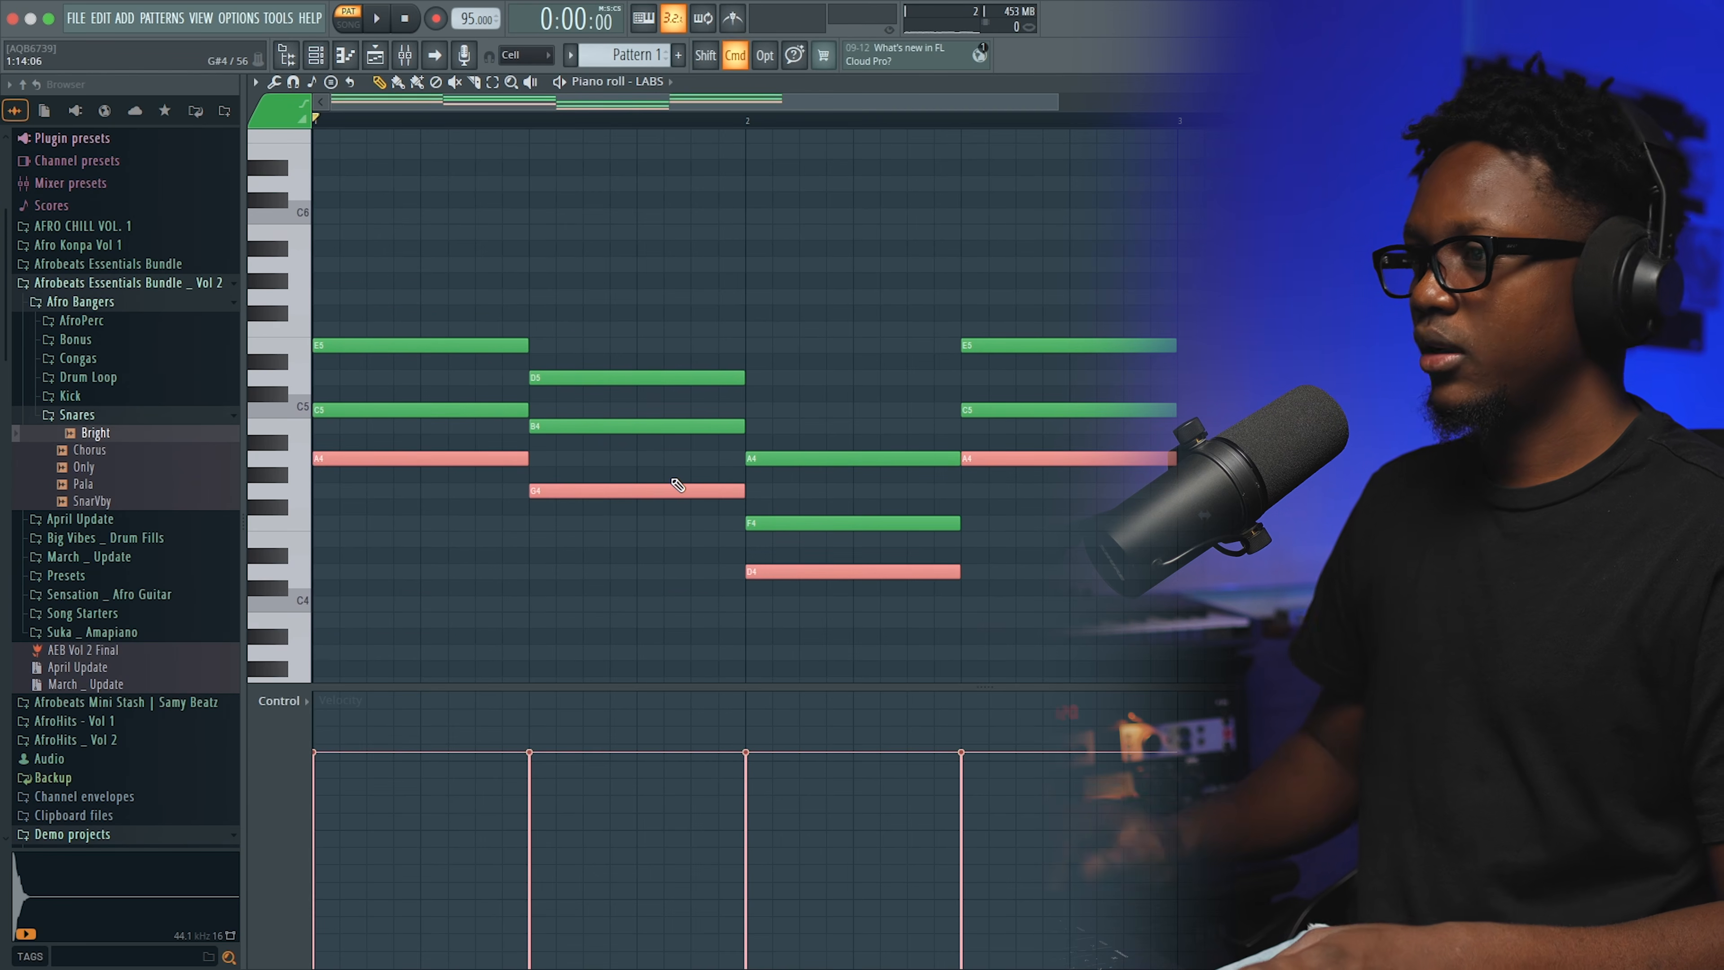
Duplicate the root notes of all four chords an octave lower as bass notes and play the progression
{"action": "key", "text": "super+Down"}
{"action": "key", "text": "space"}
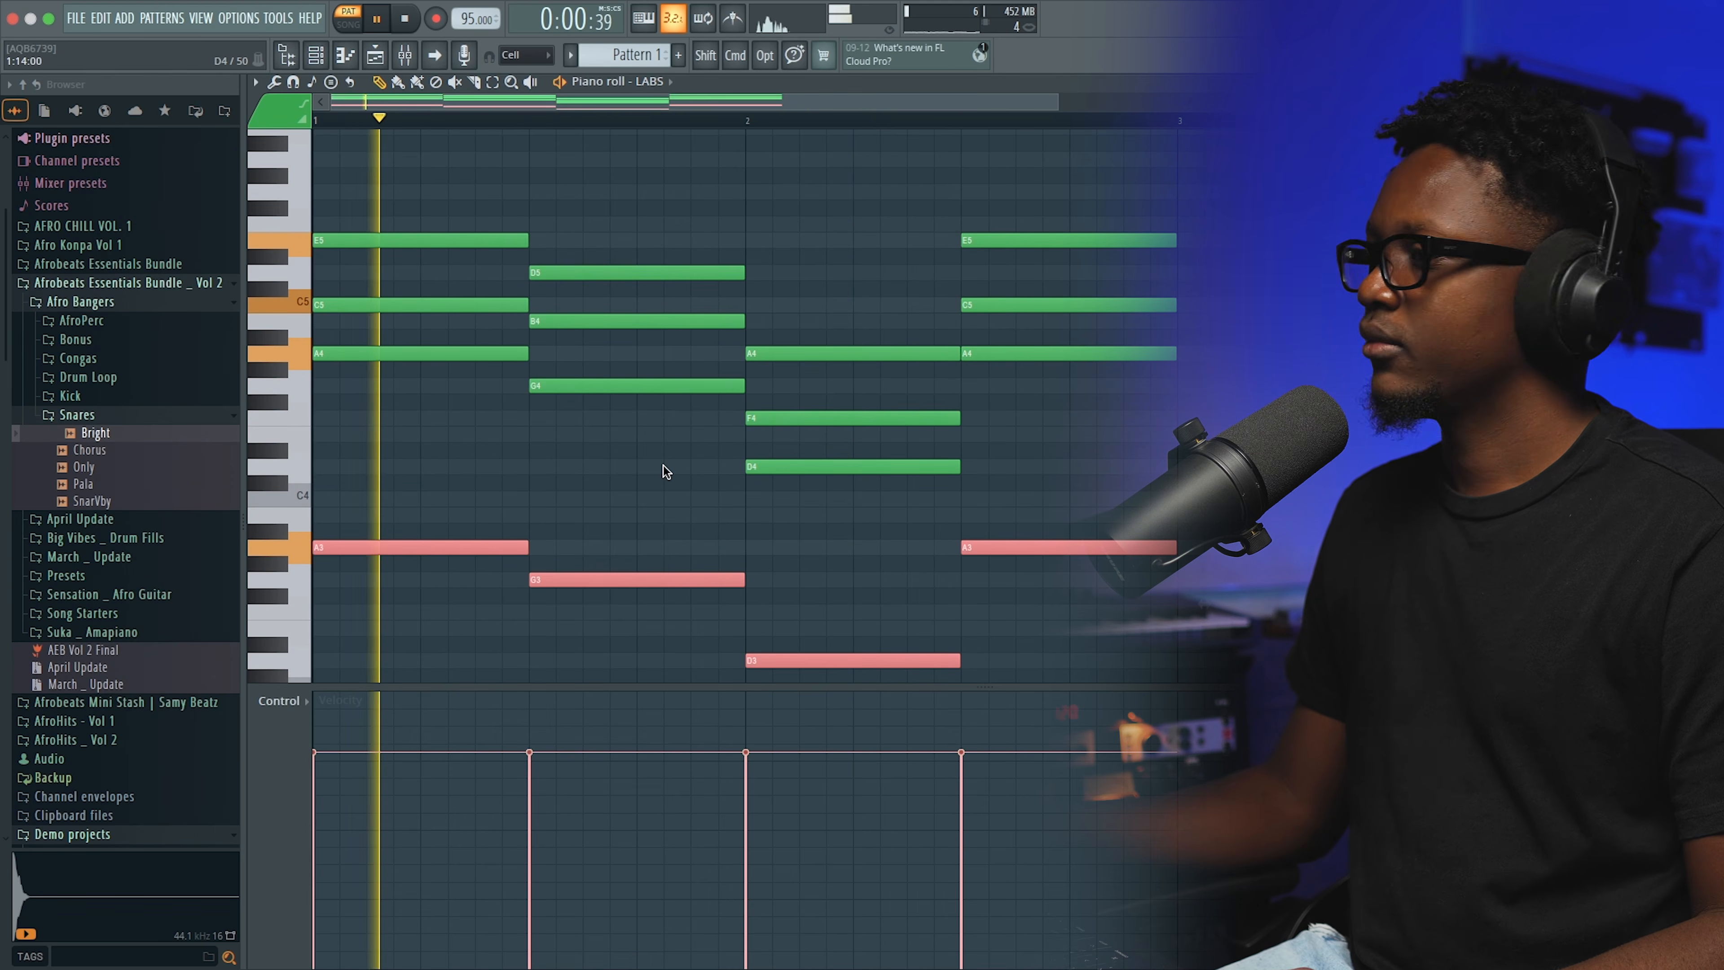
Move the top notes of both A minor chords (E5) and the G major chord (D5) down an octave and play the progression
{"action": "key", "text": "space"}
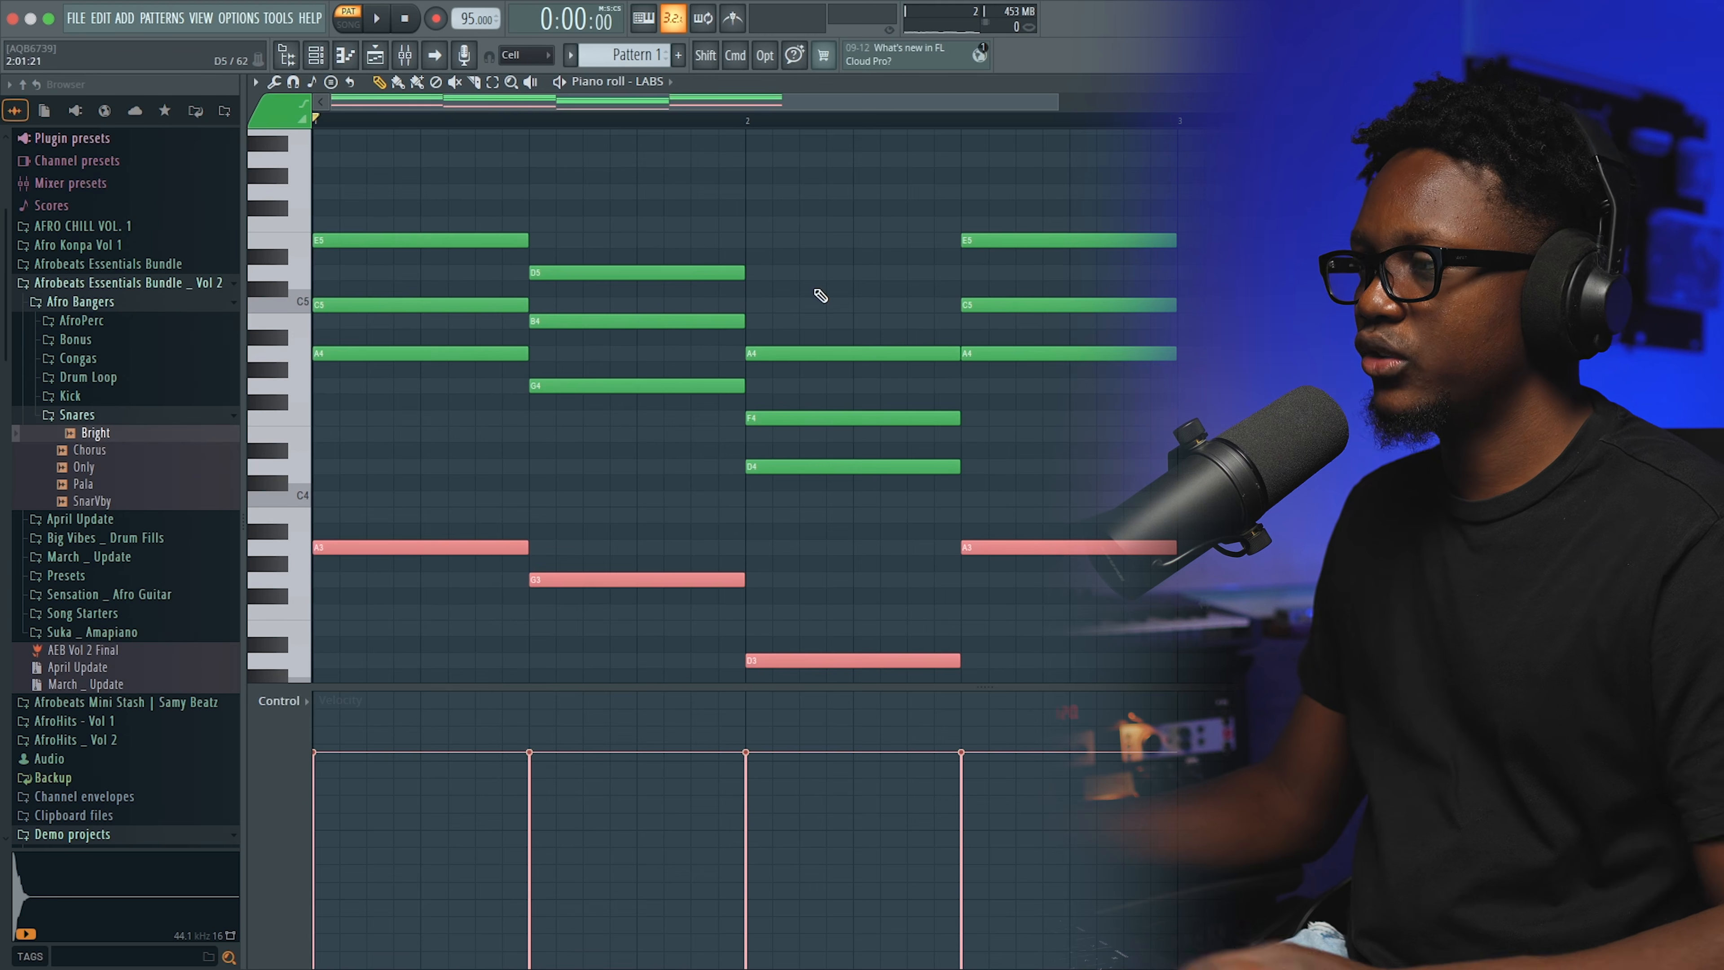
{"action": "left_click_drag", "start_coordinate": [1176, 256], "coordinate": [428, 167]}
{"action": "left_click_drag", "start_coordinate": [1070, 277], "coordinate": [393, 197]}
{"action": "key", "text": "super+Down"}
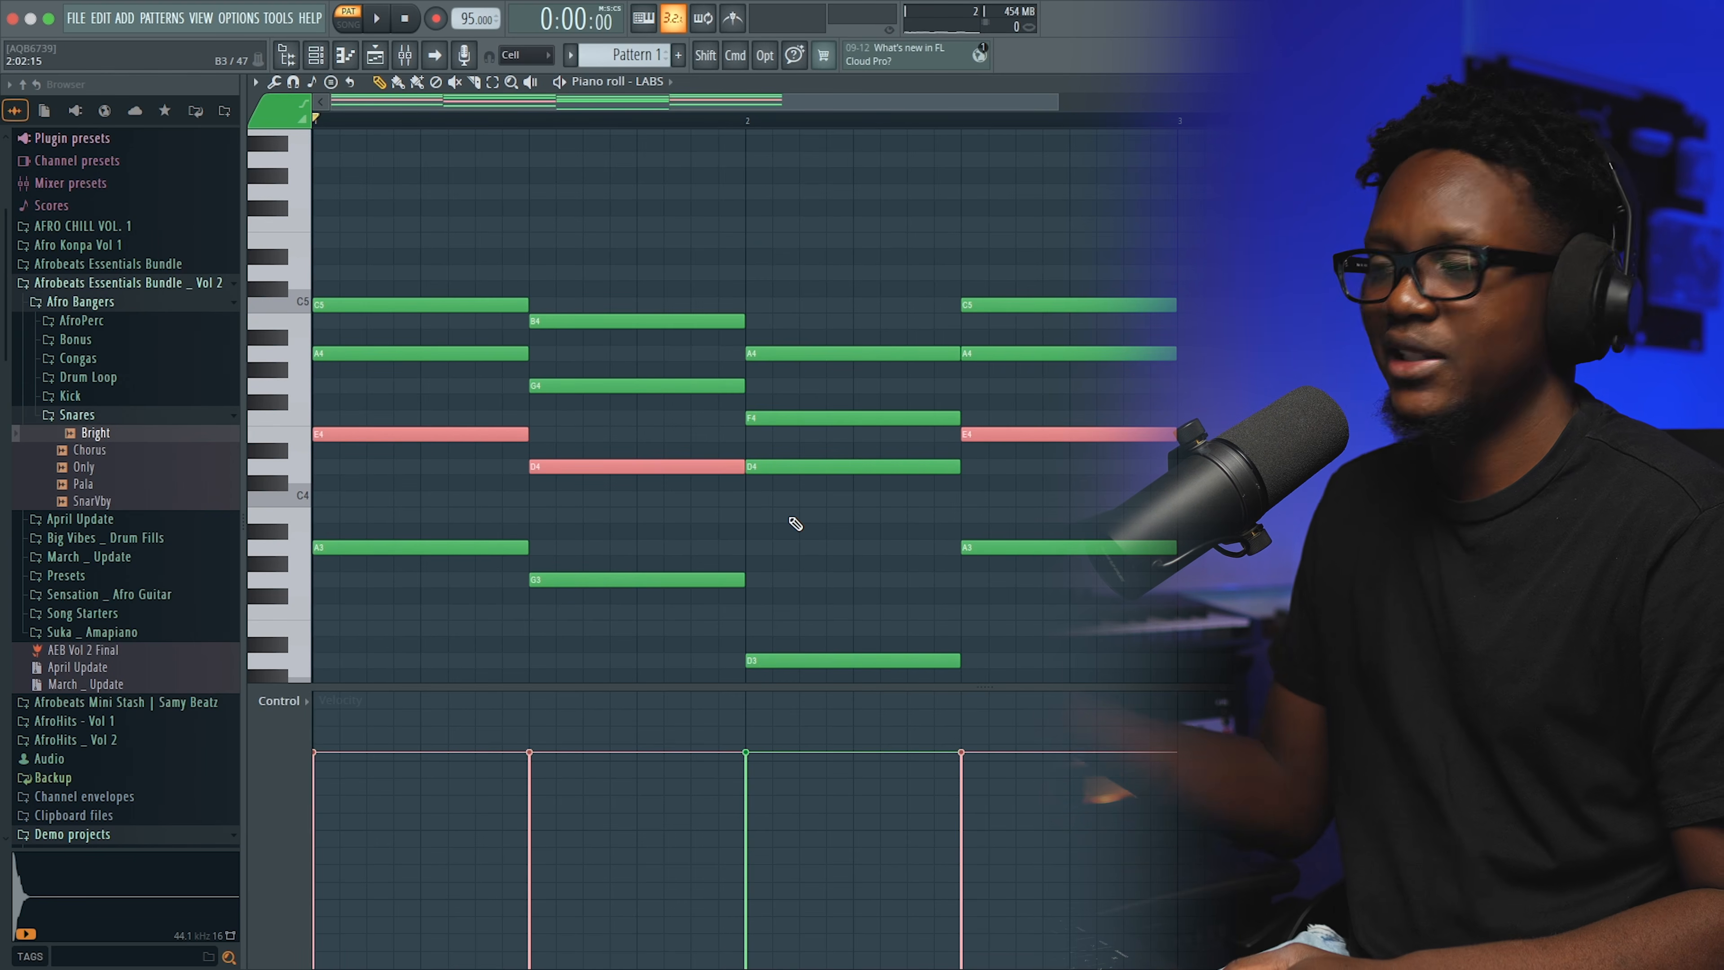
{"action": "key", "text": "space"}
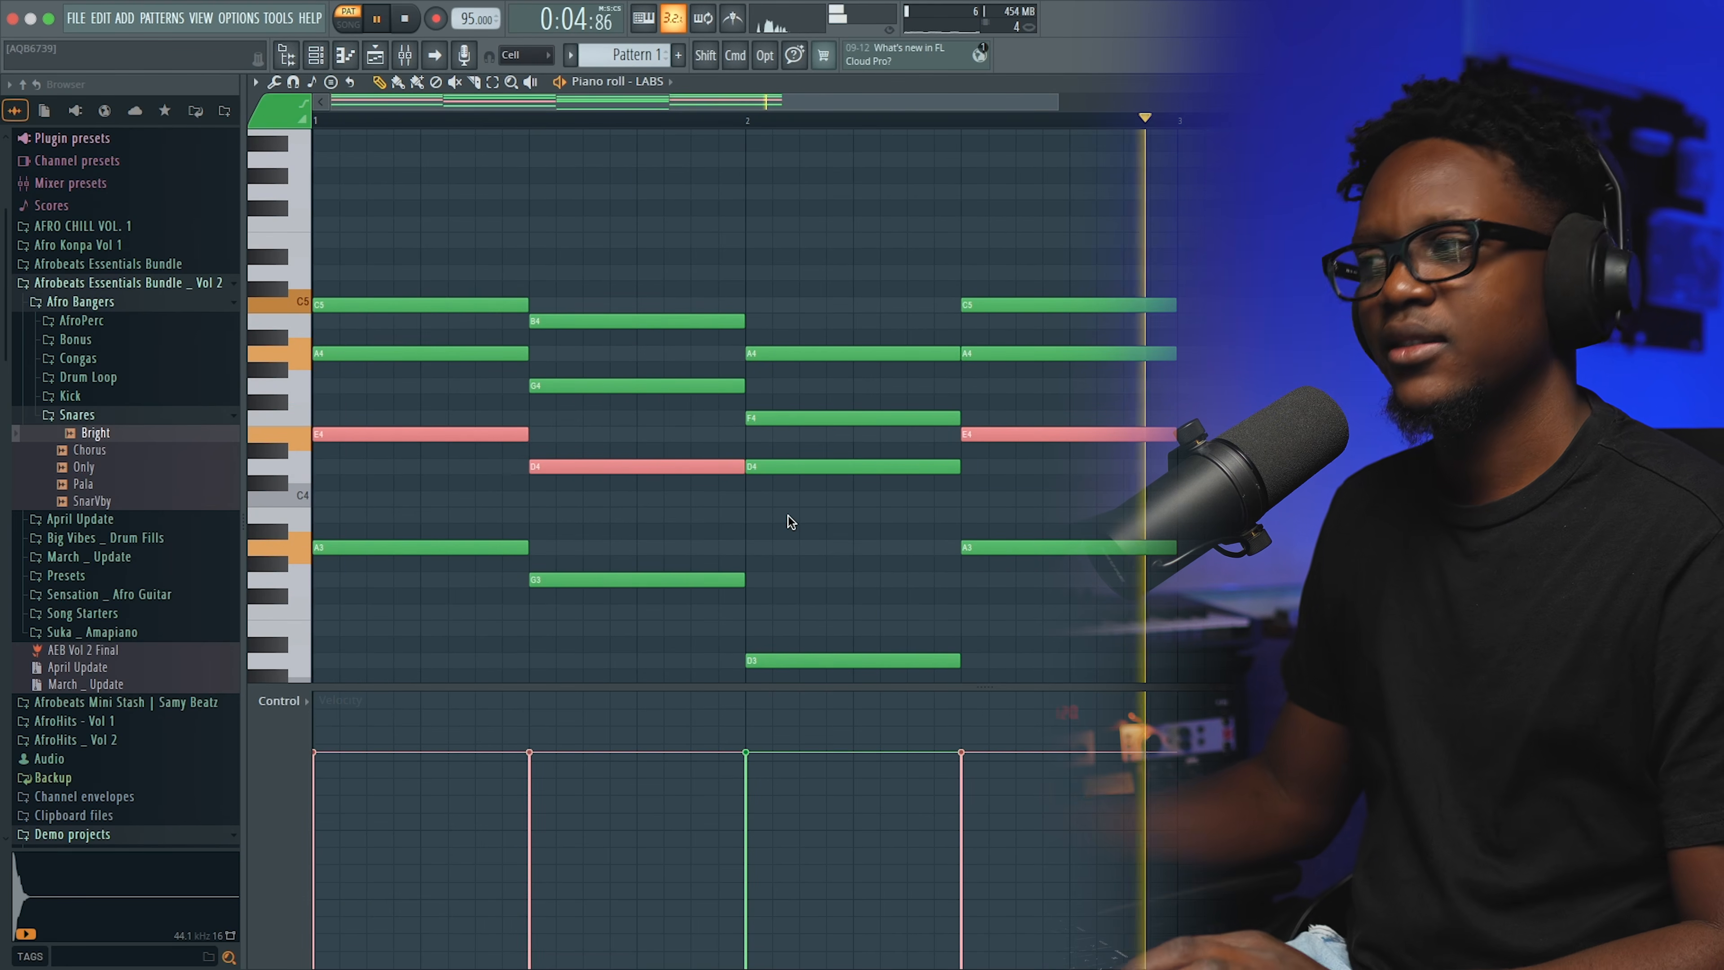
{"action": "scroll", "coordinate": [809, 469], "scroll_direction": "down", "scroll_amount": 4}
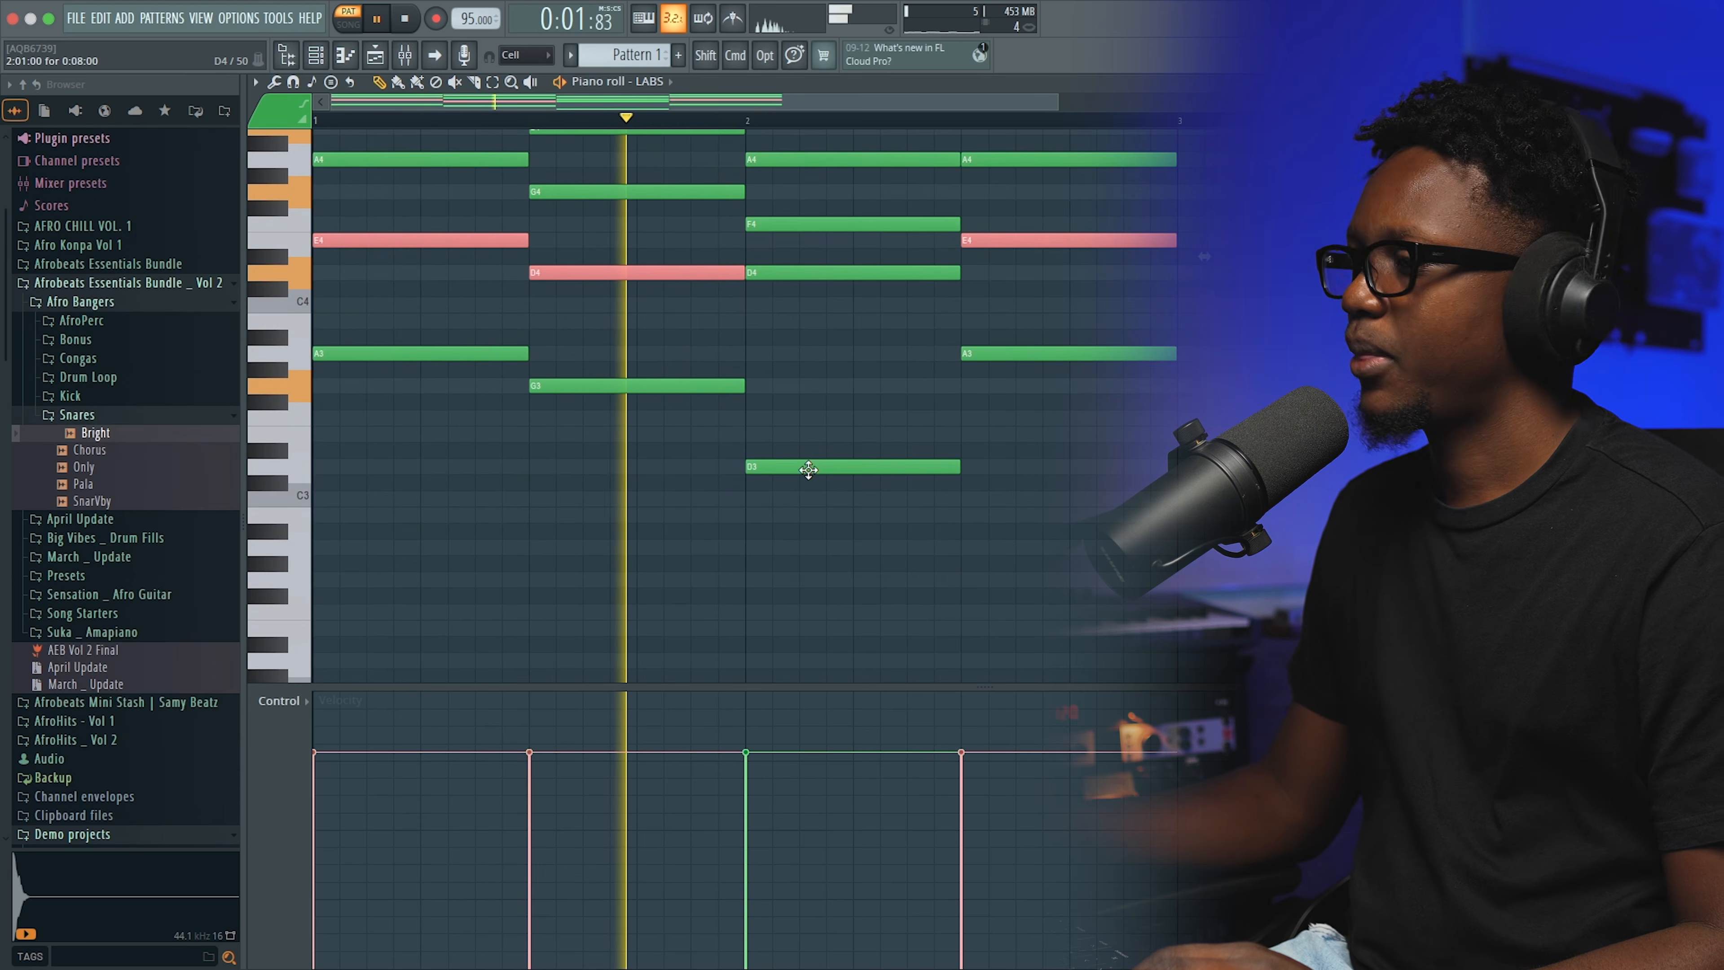
Lower the velocity of the four bass notes below that of the chord notes and play the progression
{"action": "key", "text": "space"}
{"action": "left_click_drag", "start_coordinate": [1246, 587], "coordinate": [348, 313]}
{"action": "left_click", "coordinate": [314, 803]}
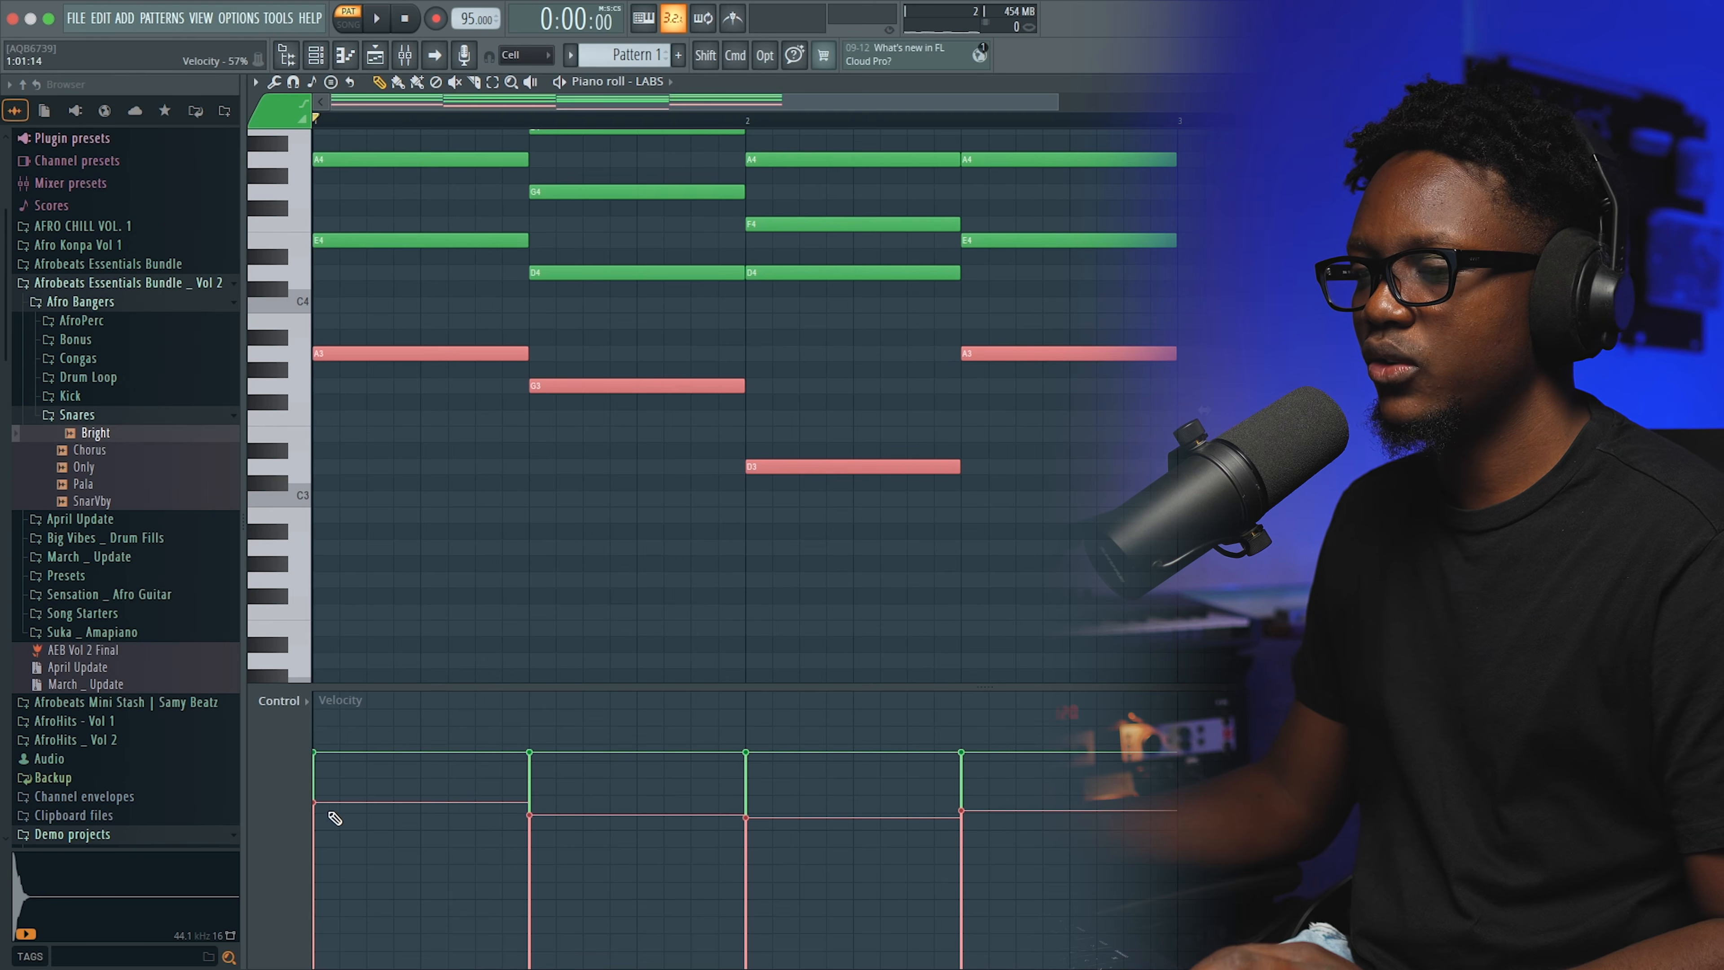
{"action": "key", "text": "space"}
{"action": "left_click", "coordinate": [962, 825]}
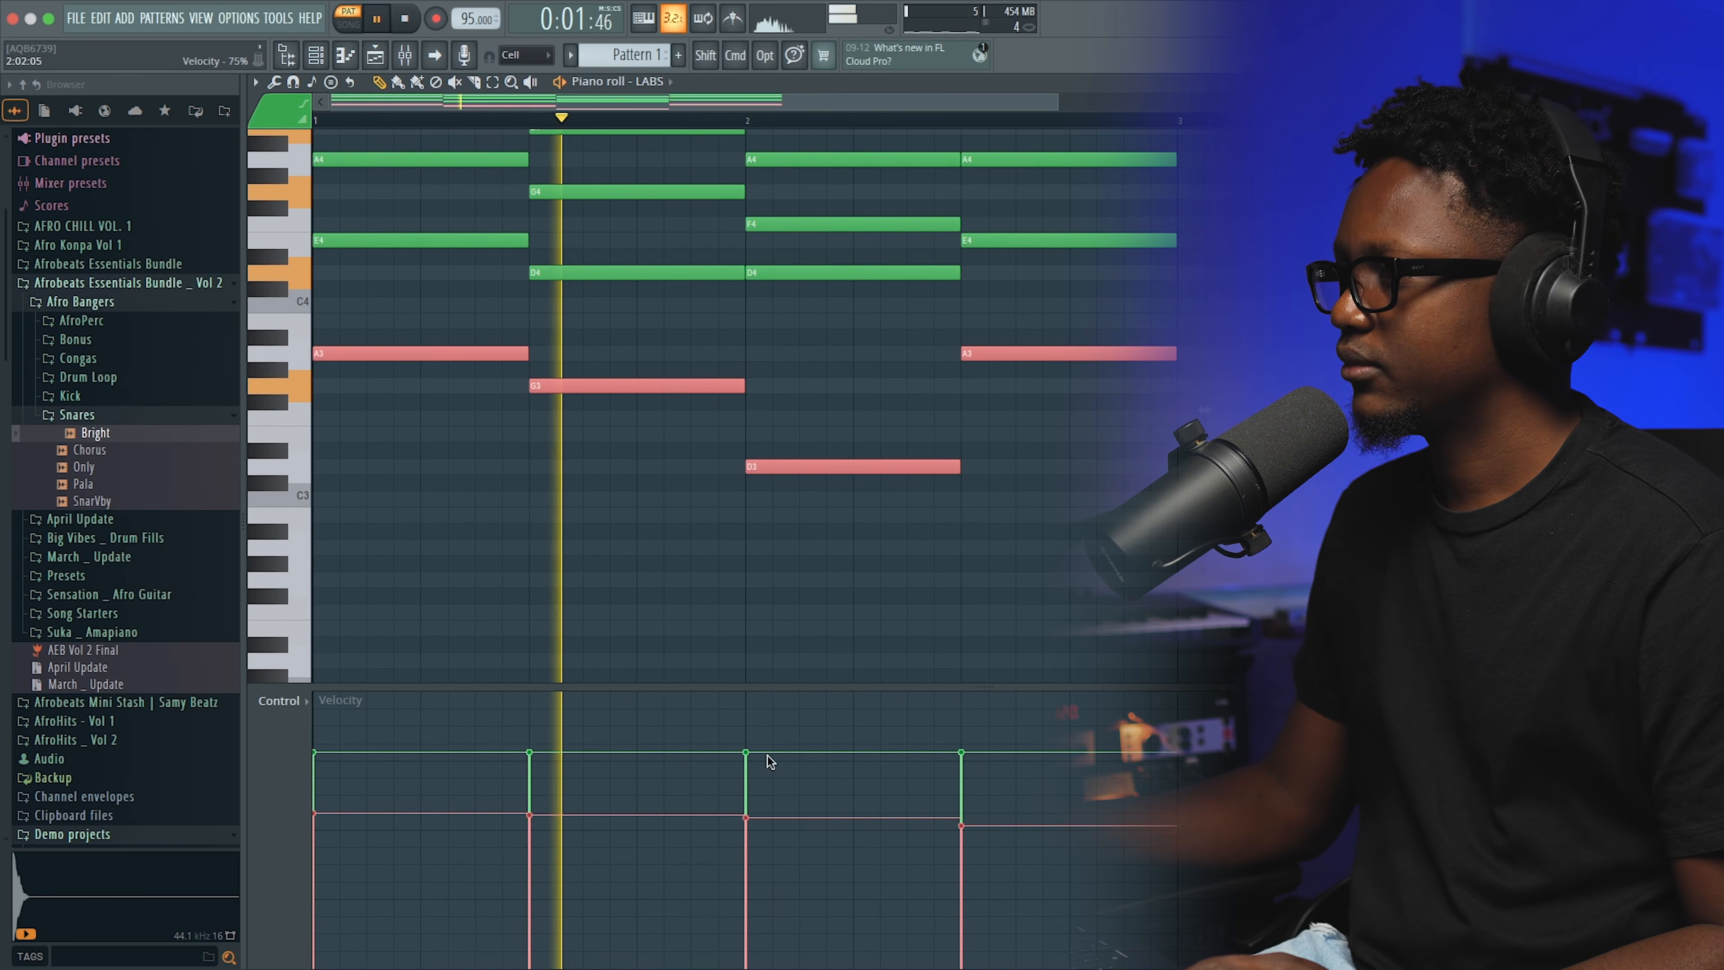
{"action": "scroll", "coordinate": [814, 408], "scroll_direction": "up", "scroll_amount": 3}
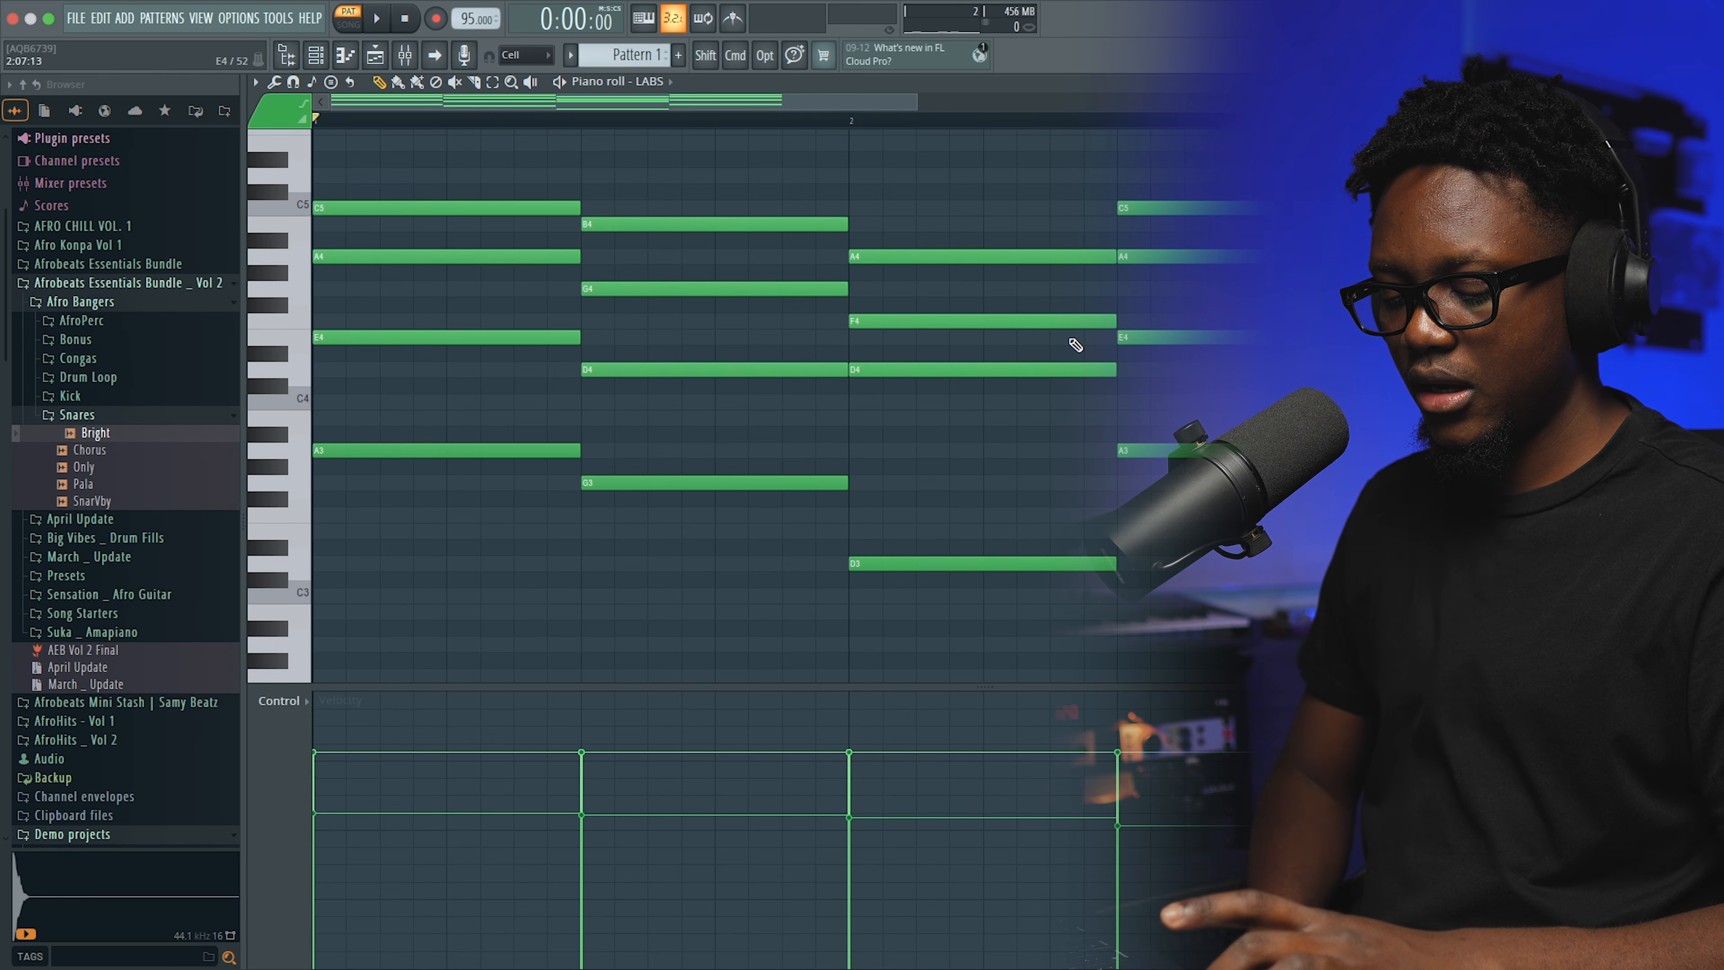
Start the Strum tool on all the notes and audition it with an exaggerated start time strength
{"action": "key", "text": "alt+s"}
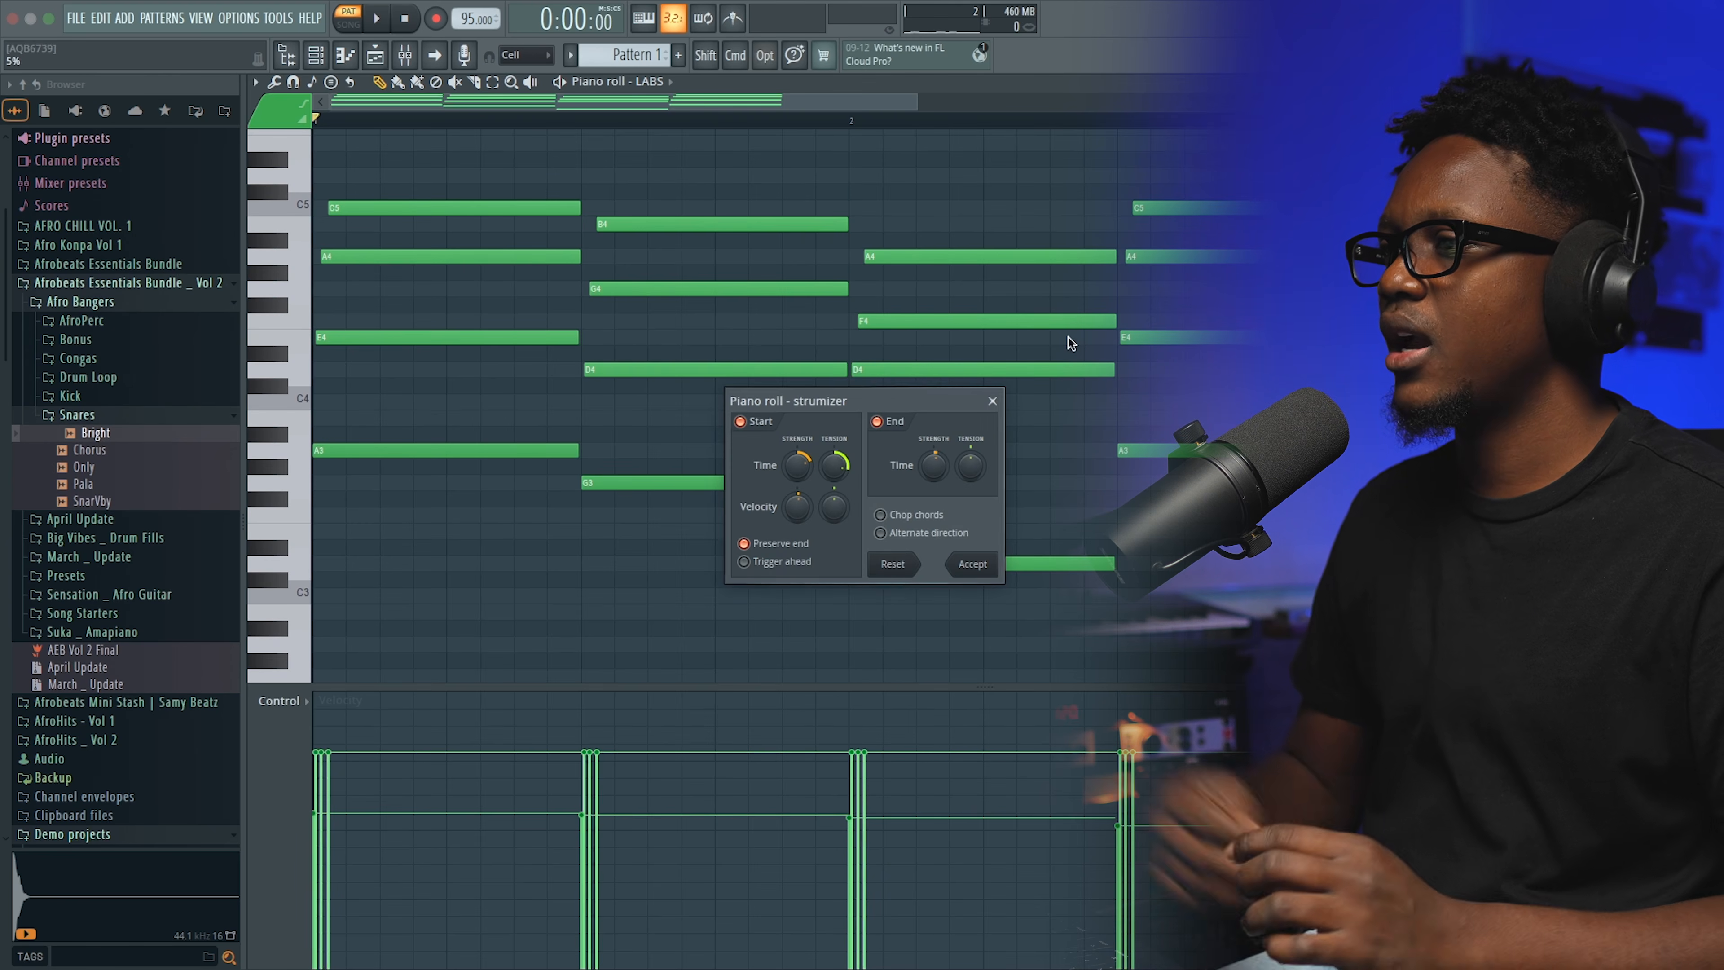
{"action": "key", "text": "space"}
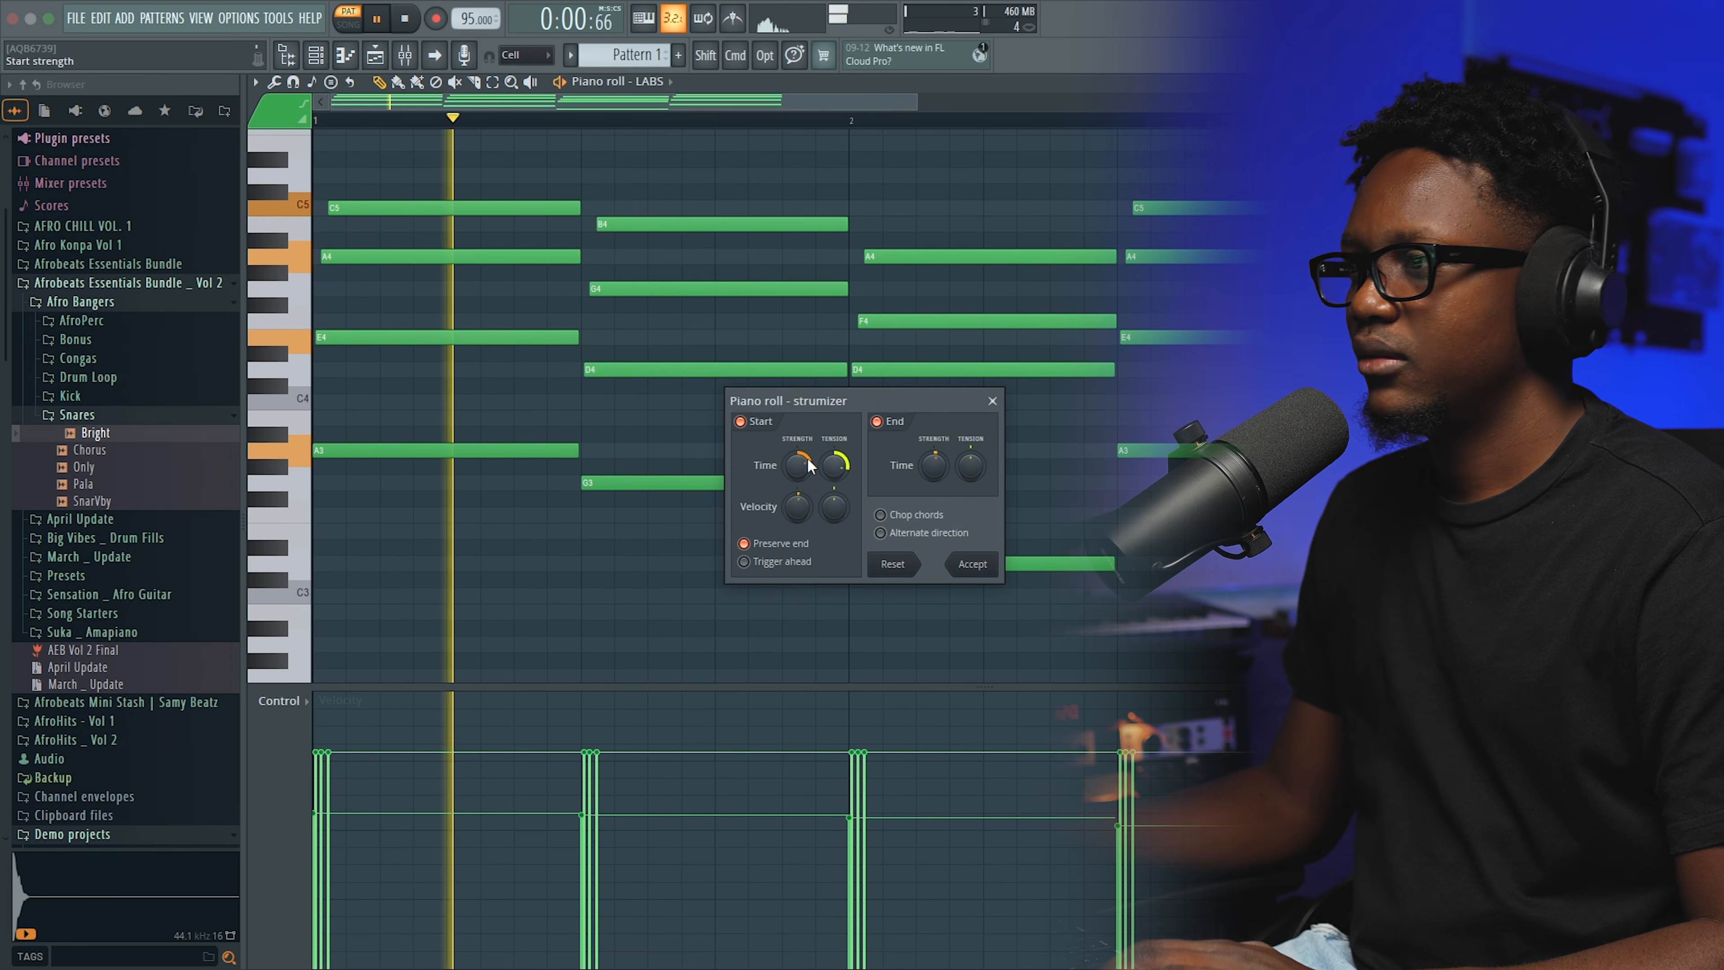
{"action": "left_click_drag", "start_coordinate": [794, 473], "coordinate": [792, 465]}
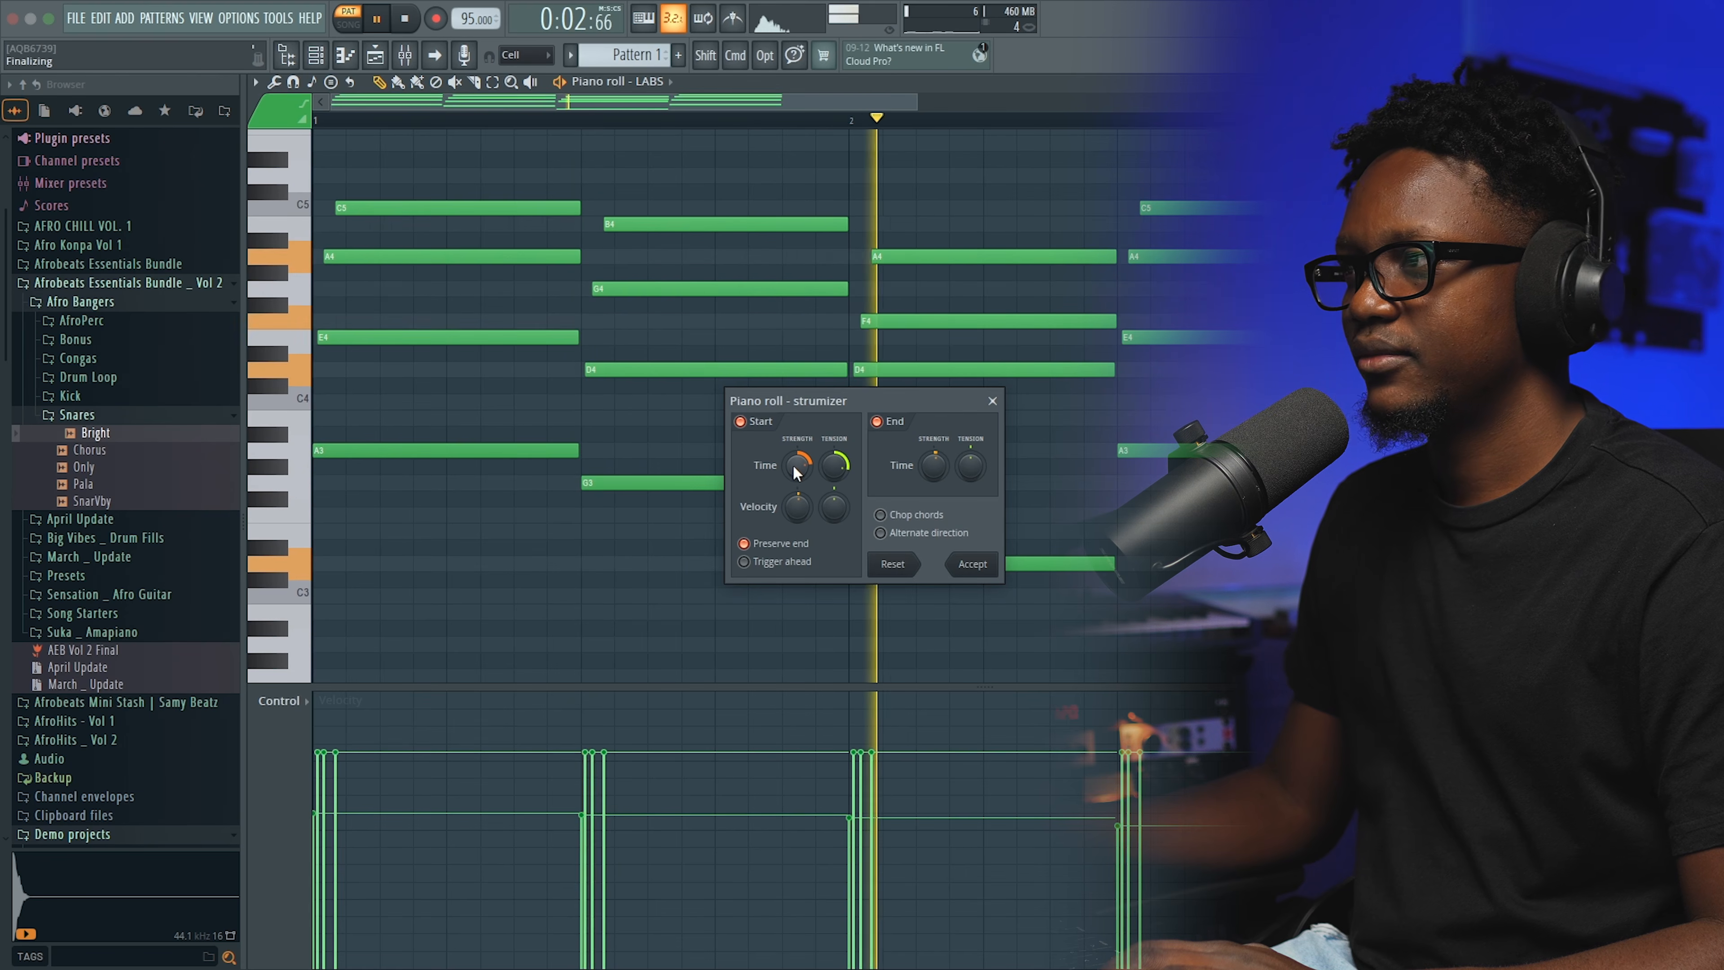
{"action": "scroll", "coordinate": [796, 467], "scroll_direction": "up", "scroll_amount": 3}
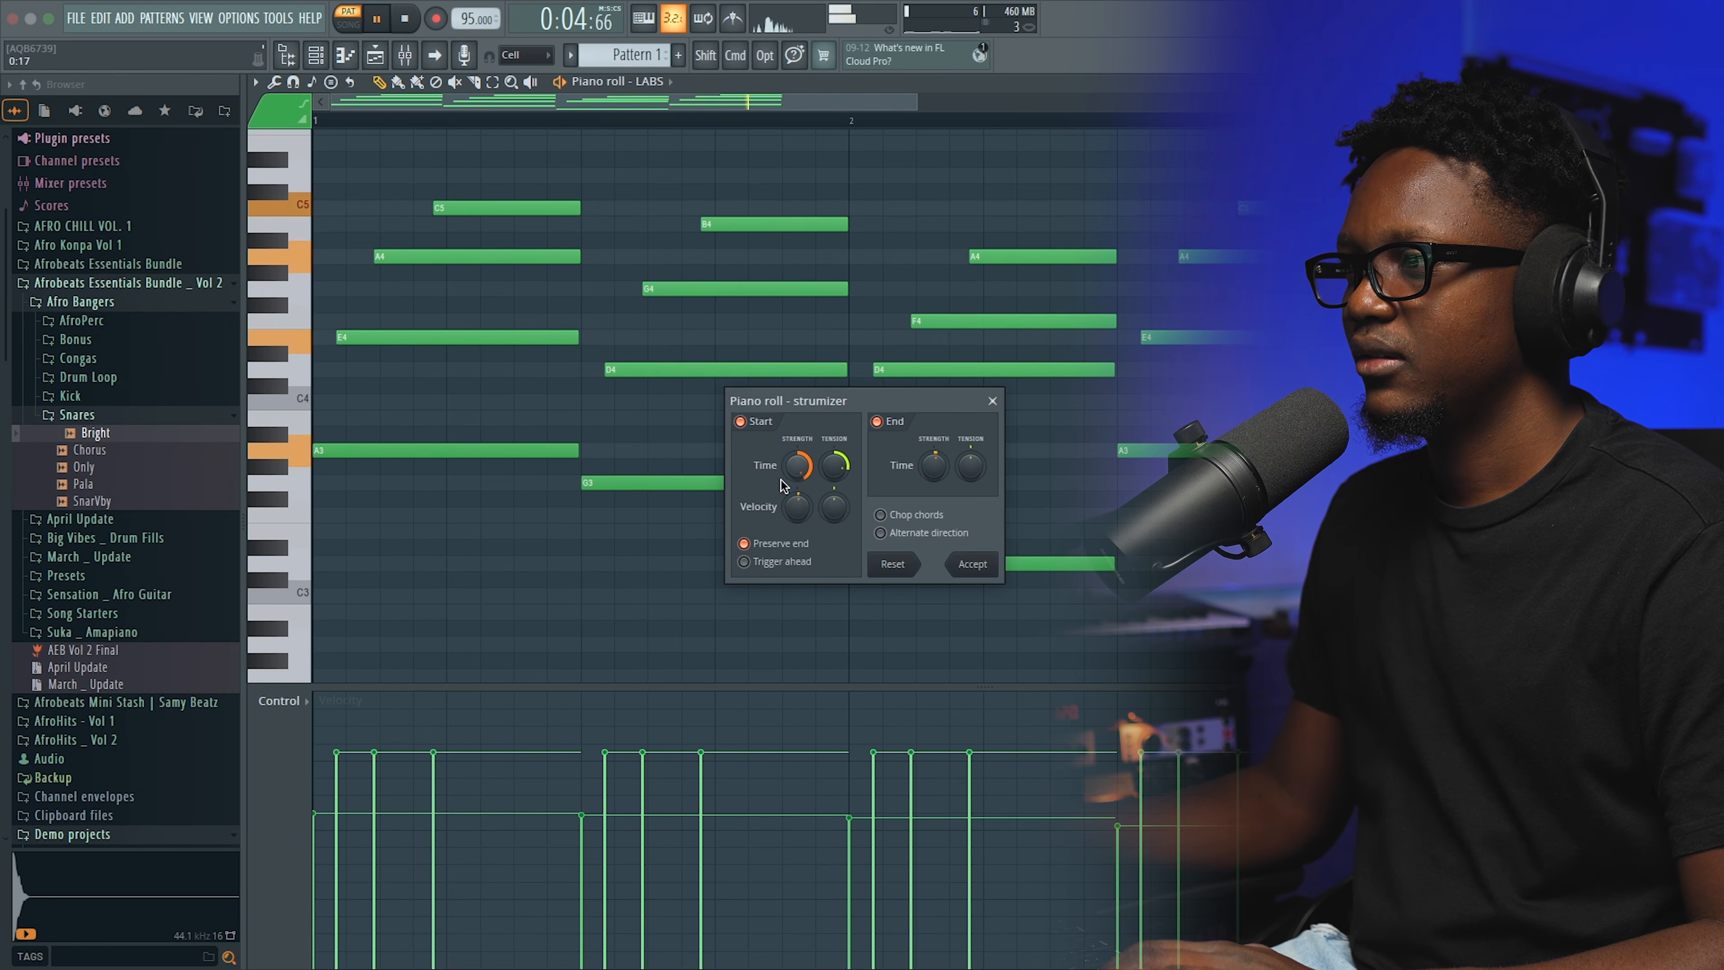
{"action": "scroll", "coordinate": [799, 466], "scroll_direction": "down", "scroll_amount": 2}
Reduce the strum's start time strength to a slight note offset, audition it and accept the strum
{"action": "key", "text": "space"}
{"action": "left_click_drag", "start_coordinate": [801, 460], "coordinate": [801, 489]}
{"action": "key", "text": "space"}
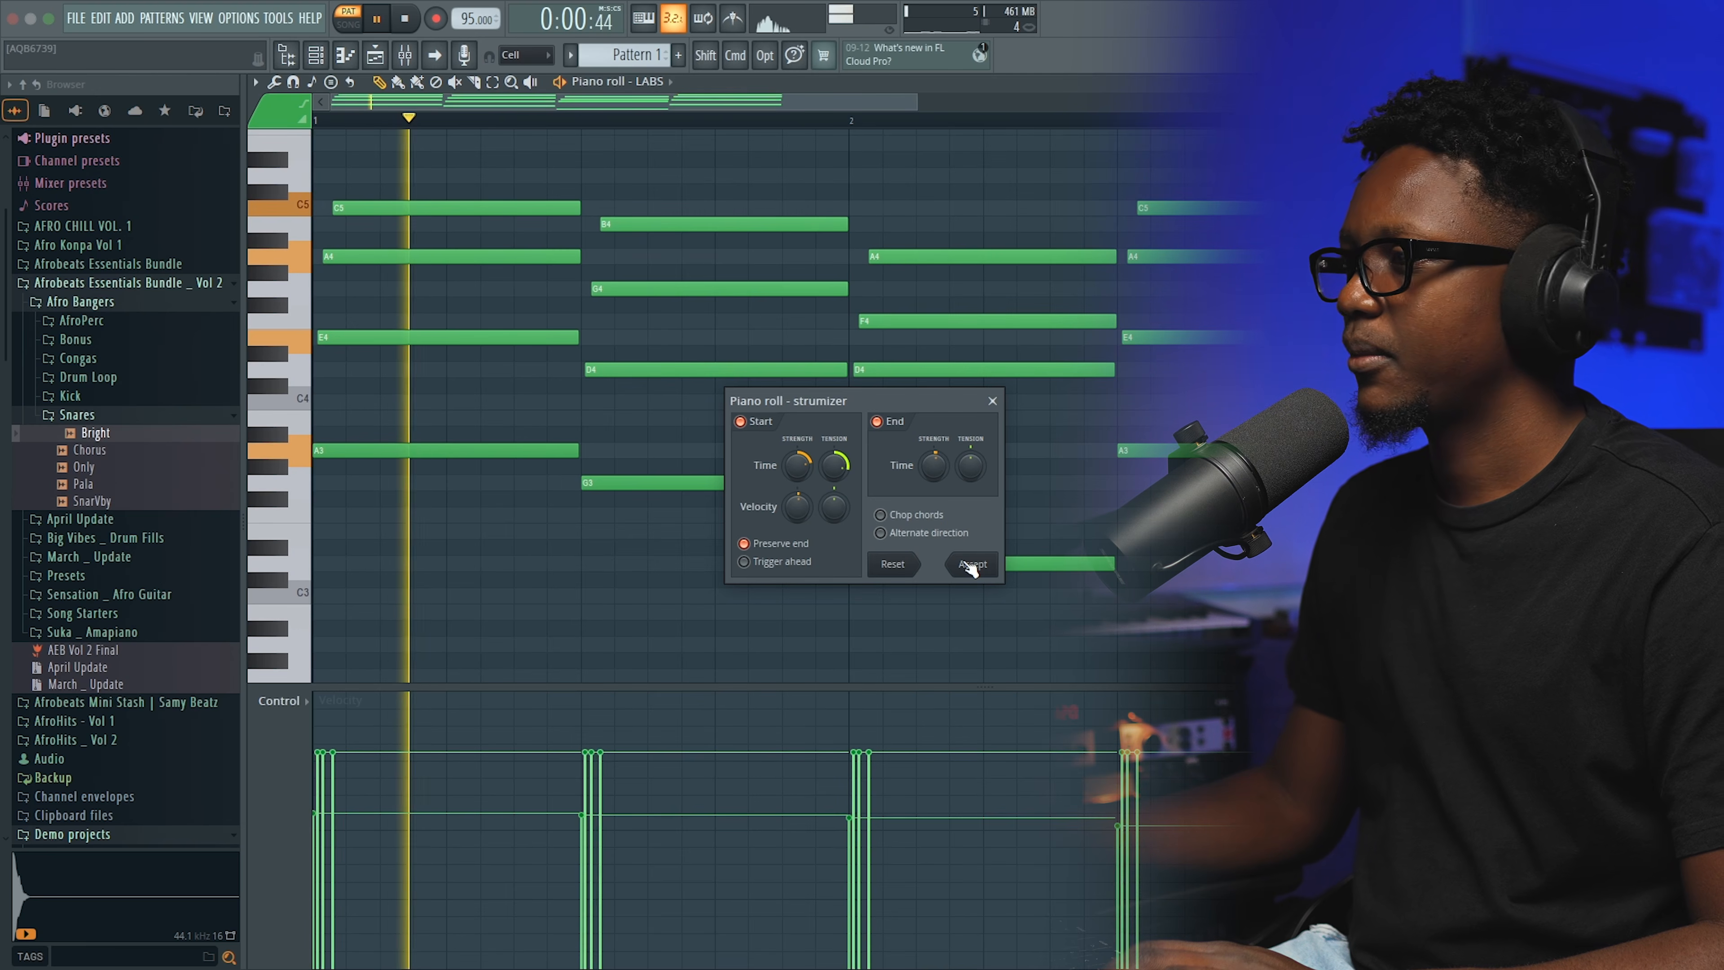
{"action": "key", "text": "space"}
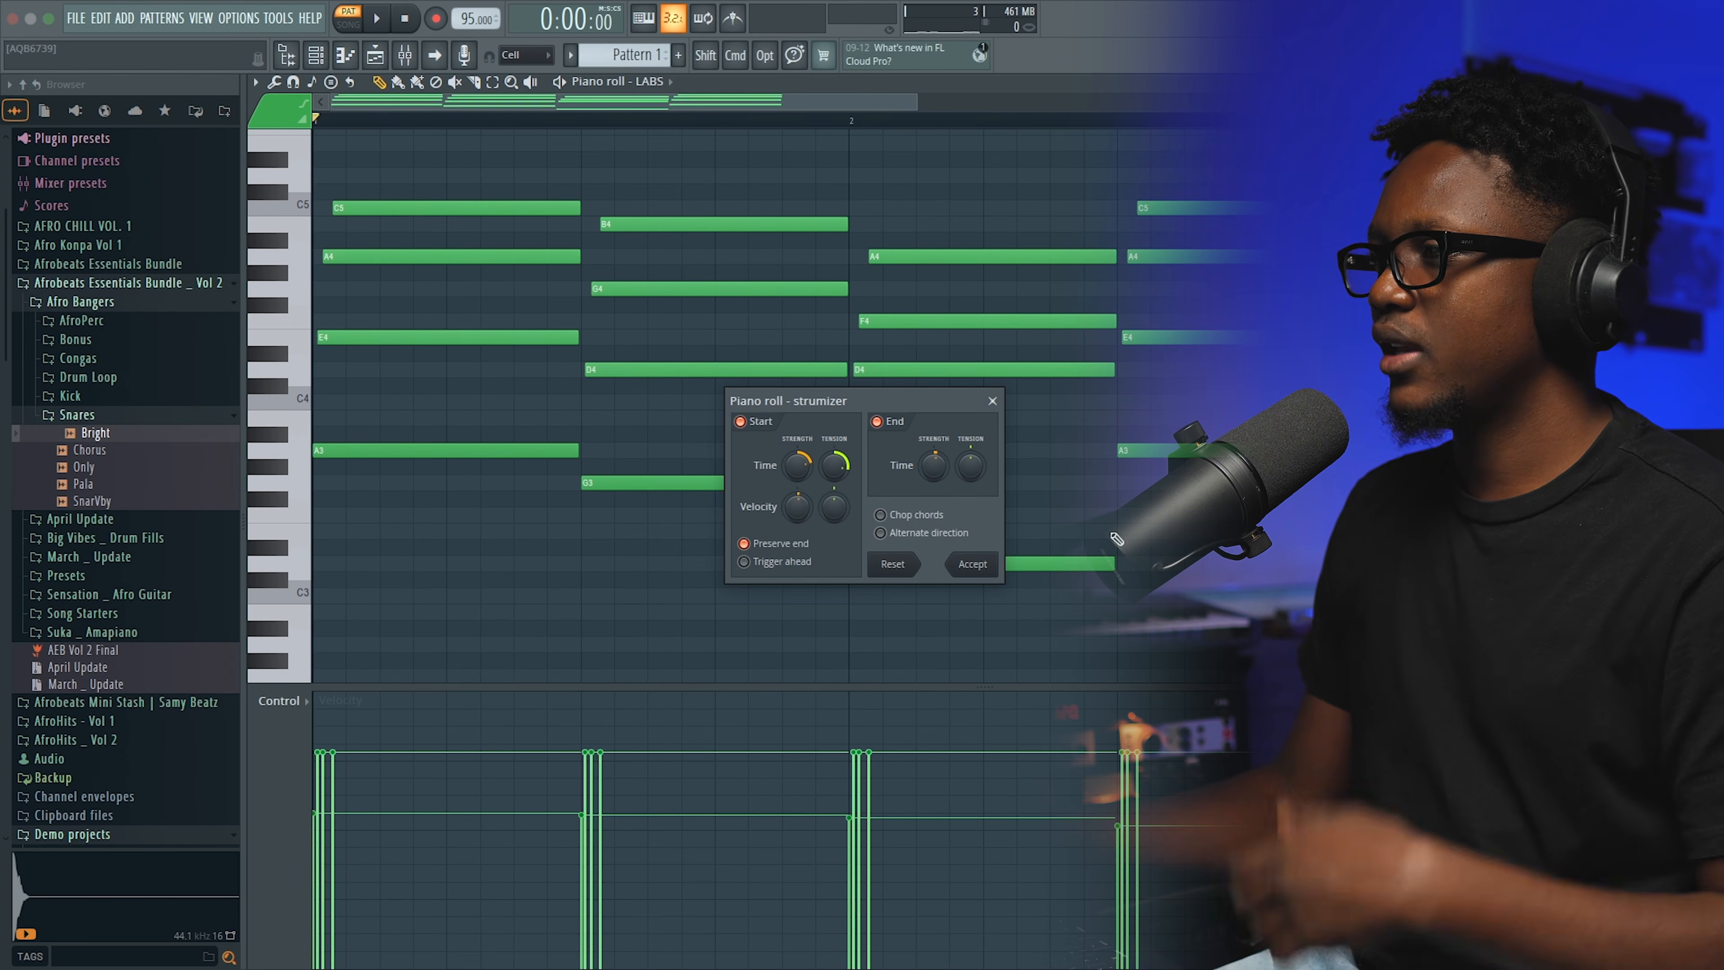
{"action": "key", "text": "space"}
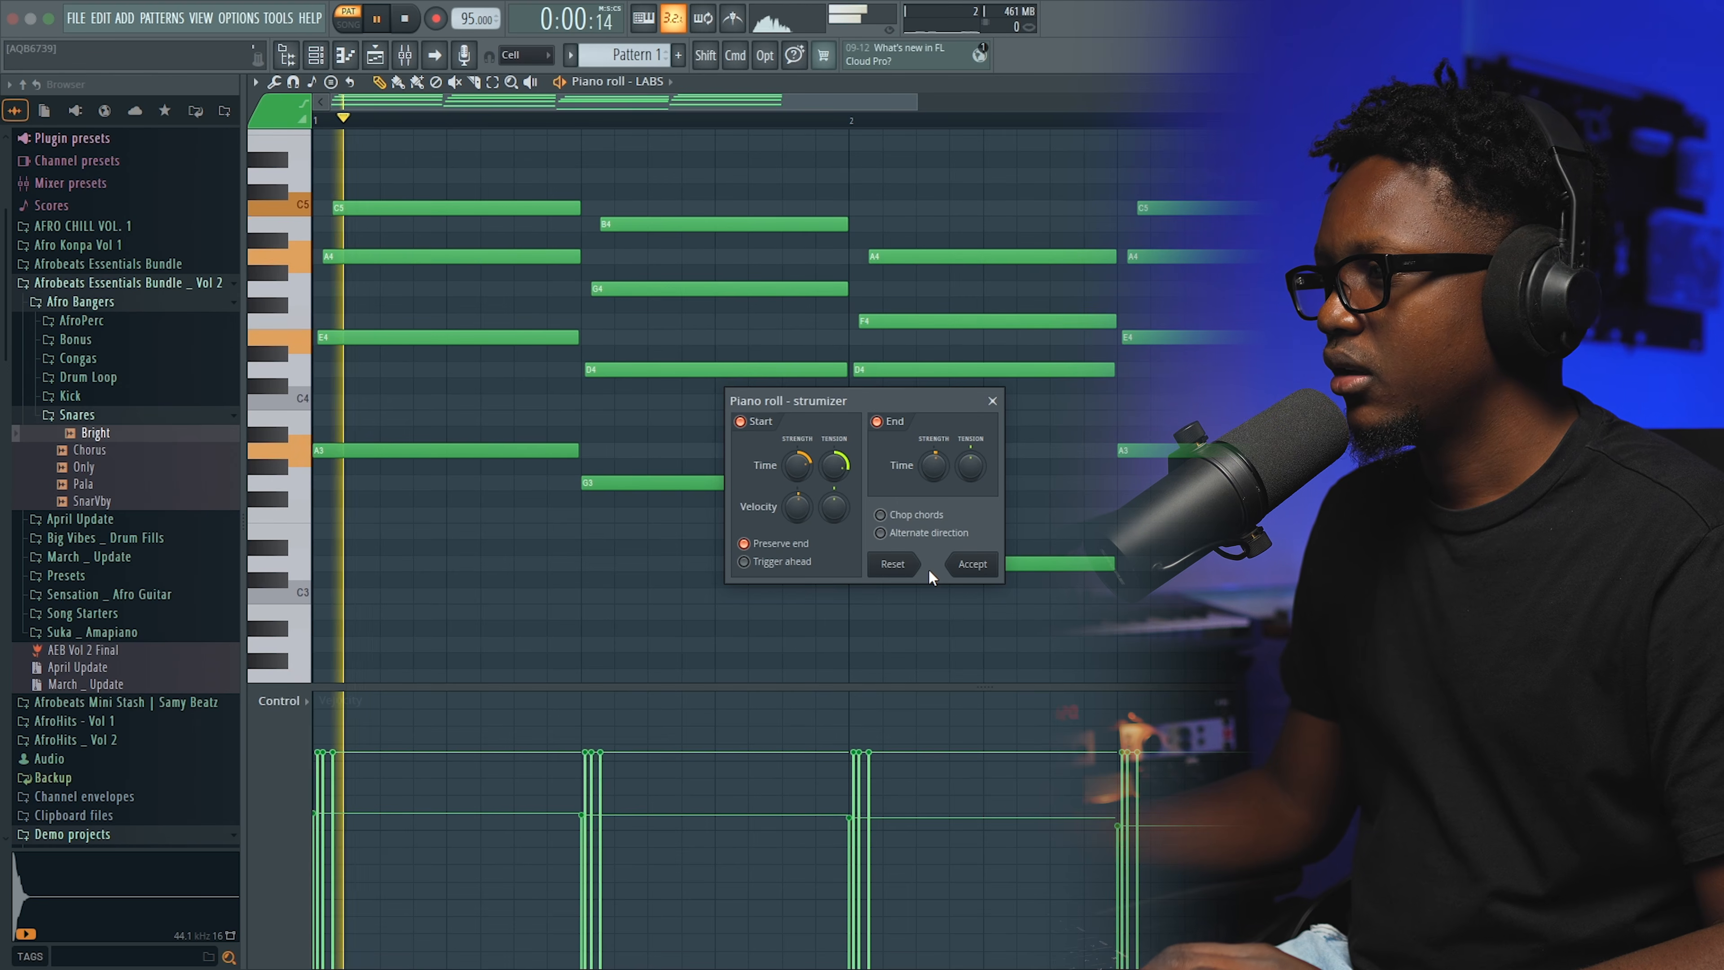
{"action": "left_click", "coordinate": [968, 573]}
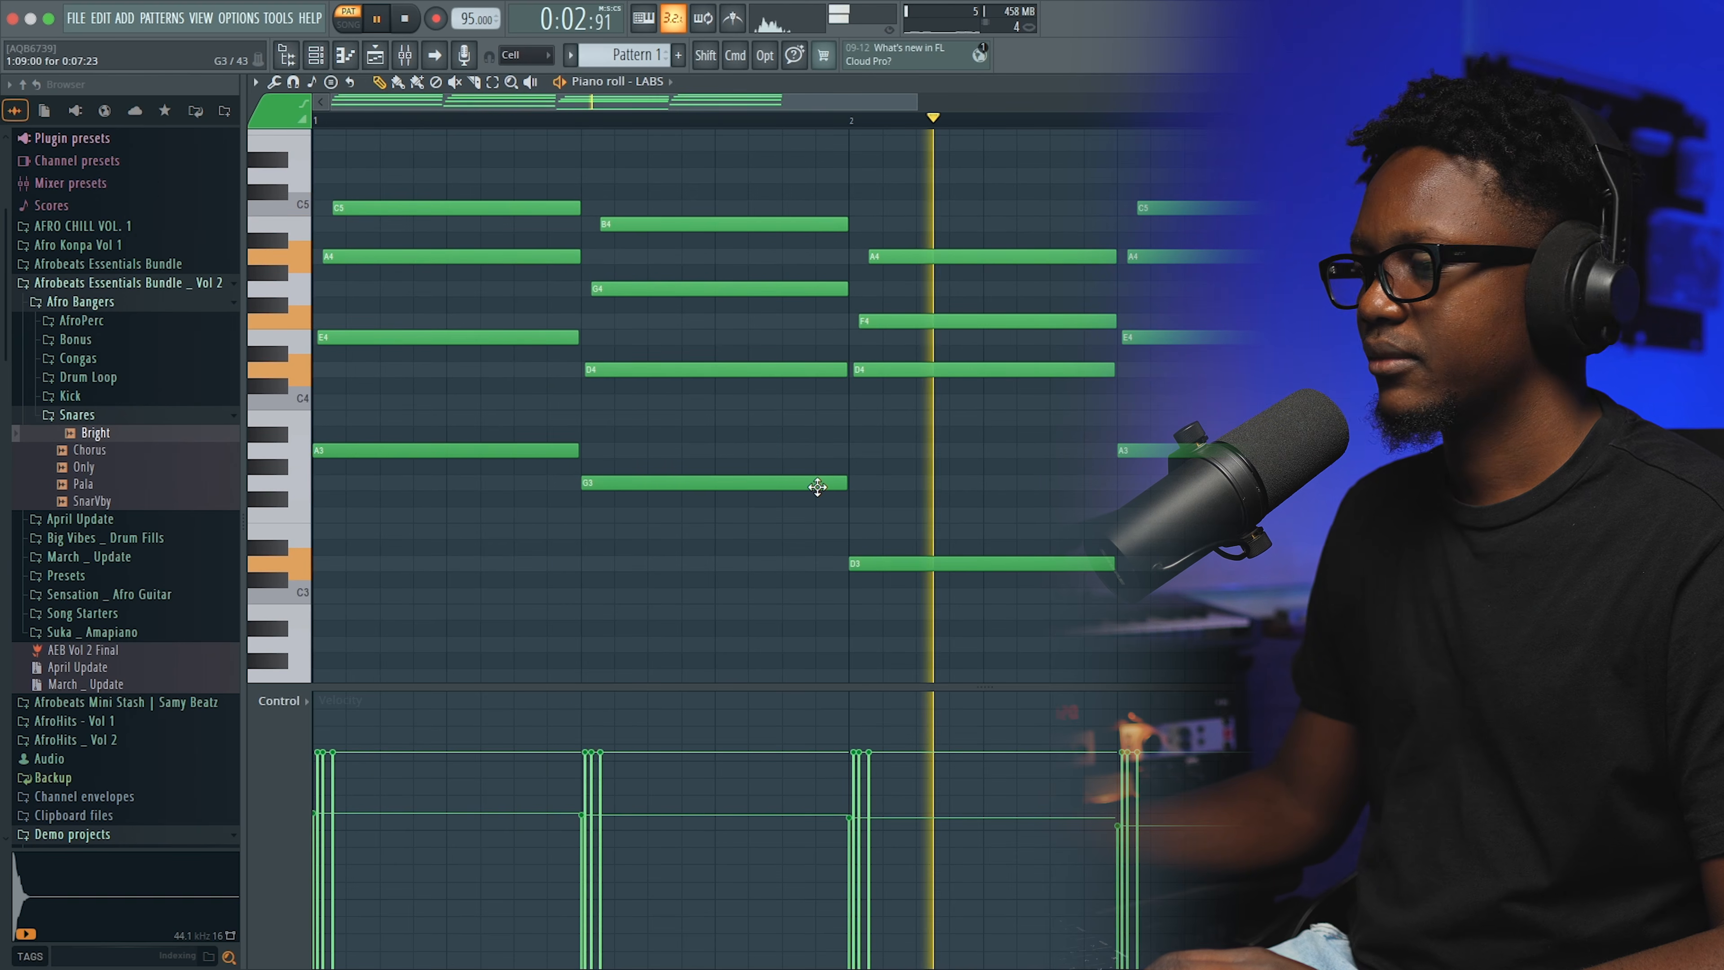
{"action": "key", "text": "space"}
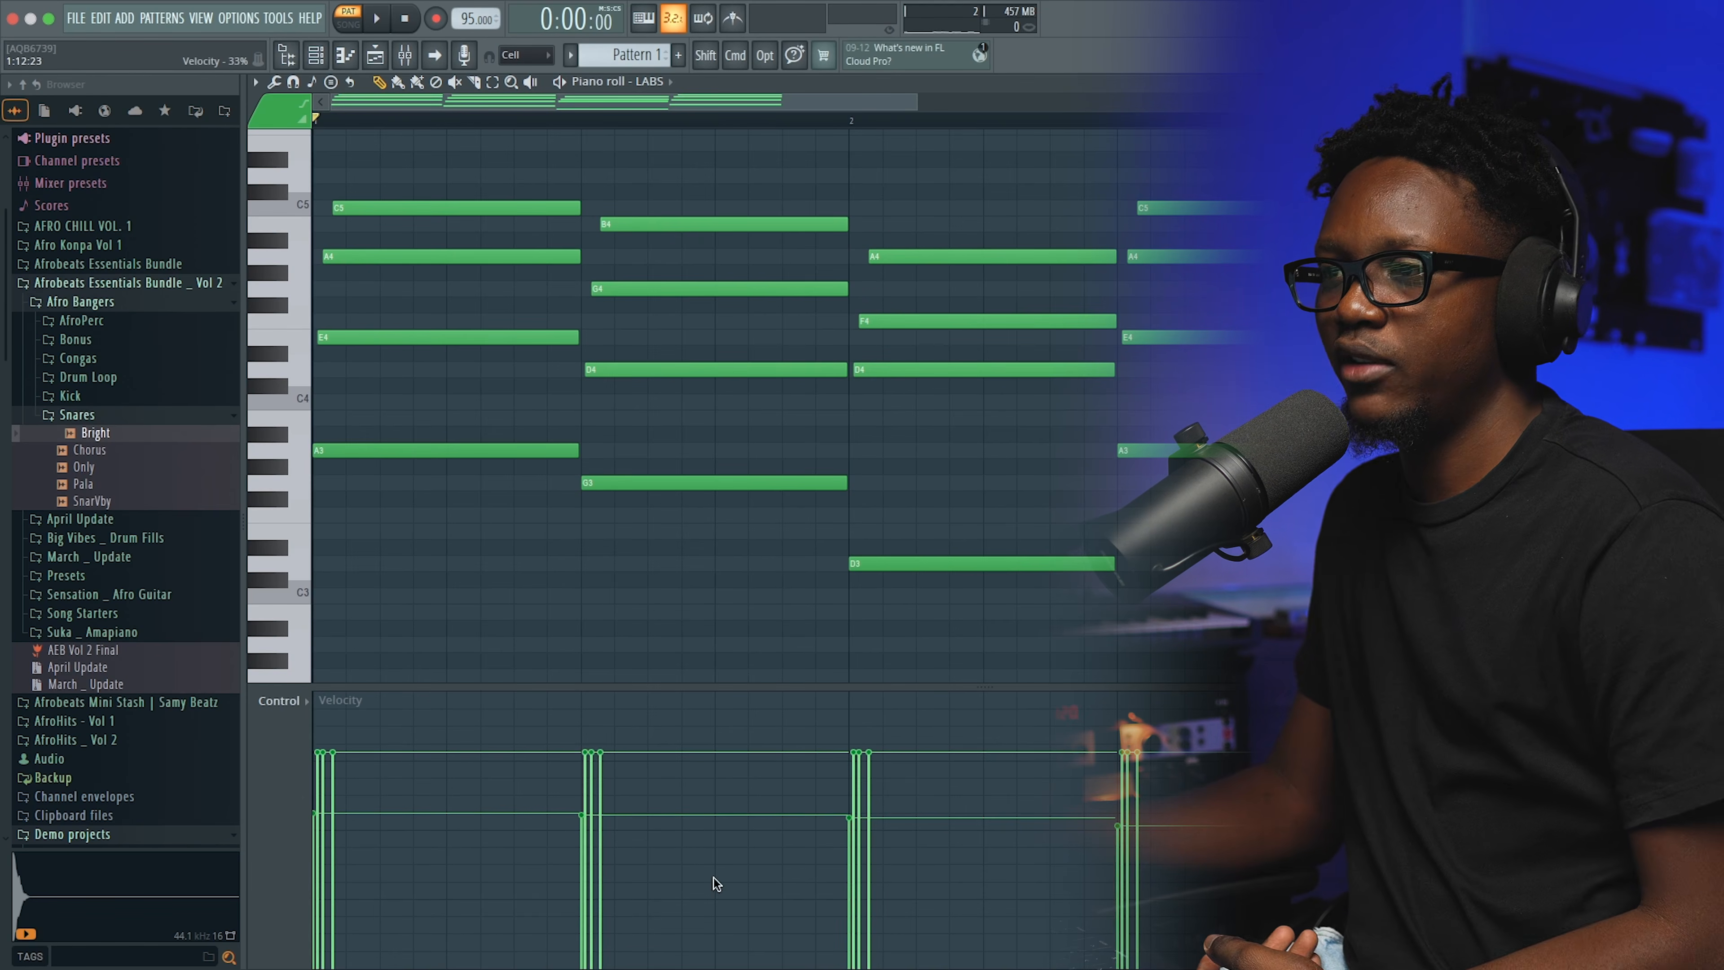
Try humanizing all the notes with start time range 0.100, duration range 0.100 and velocity range 0.200
{"action": "left_click", "coordinate": [255, 83]}
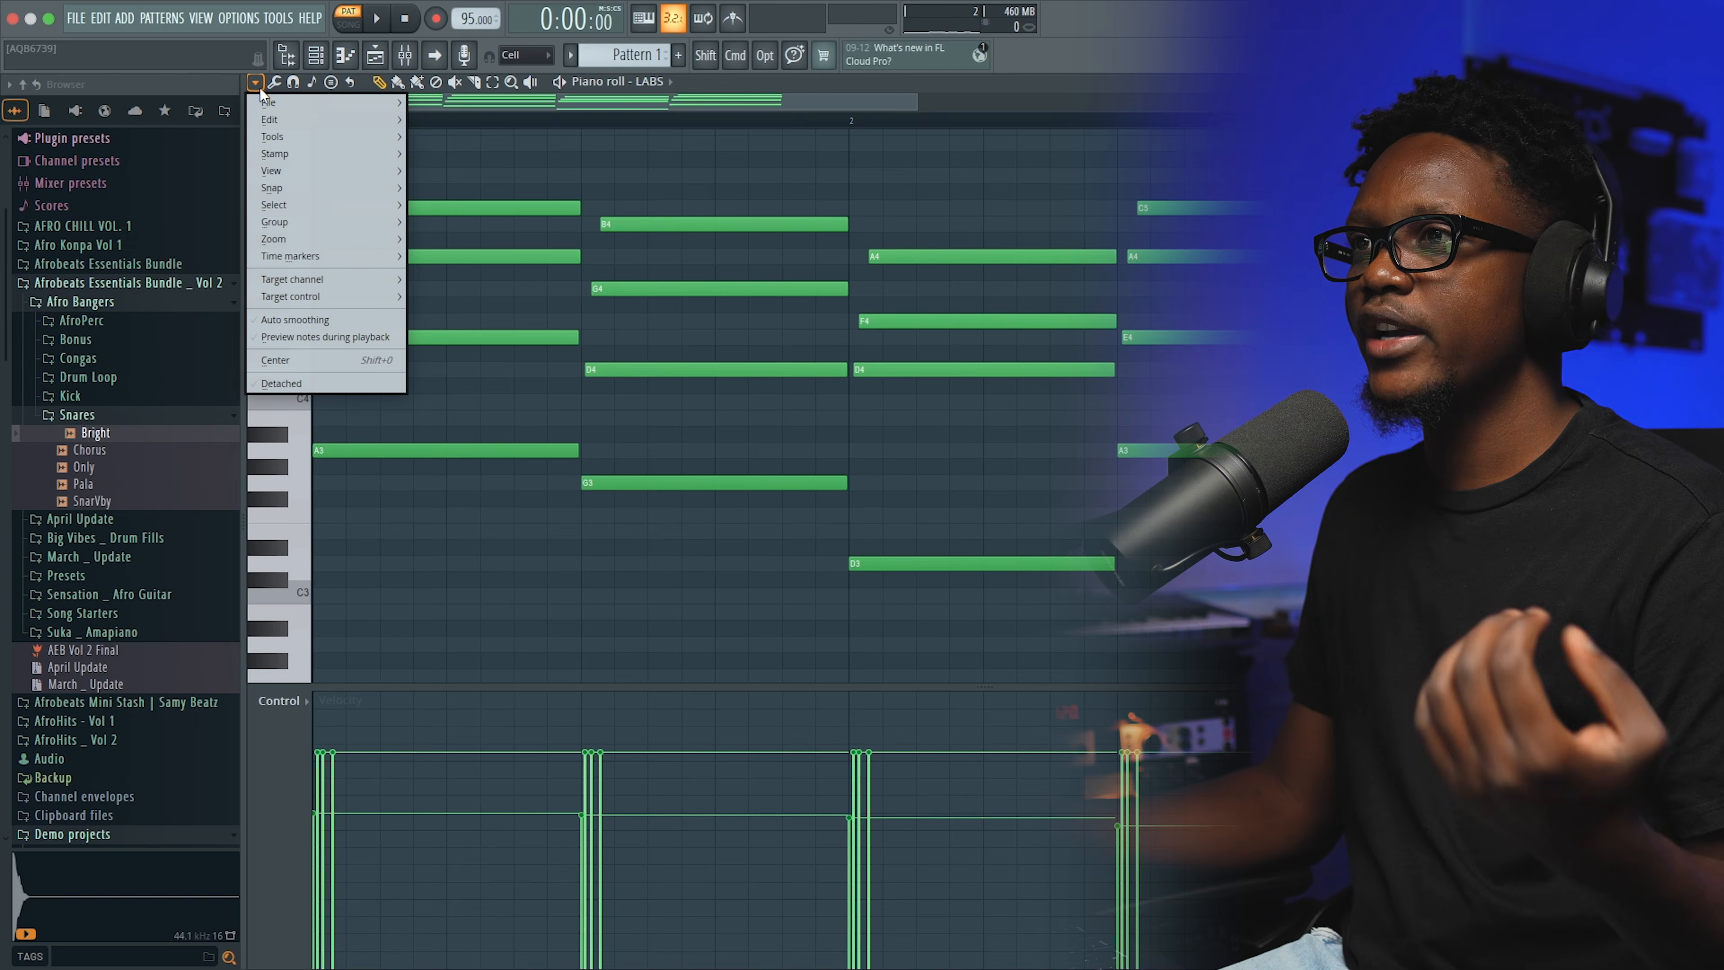
{"action": "mouse_move", "coordinate": [272, 131]}
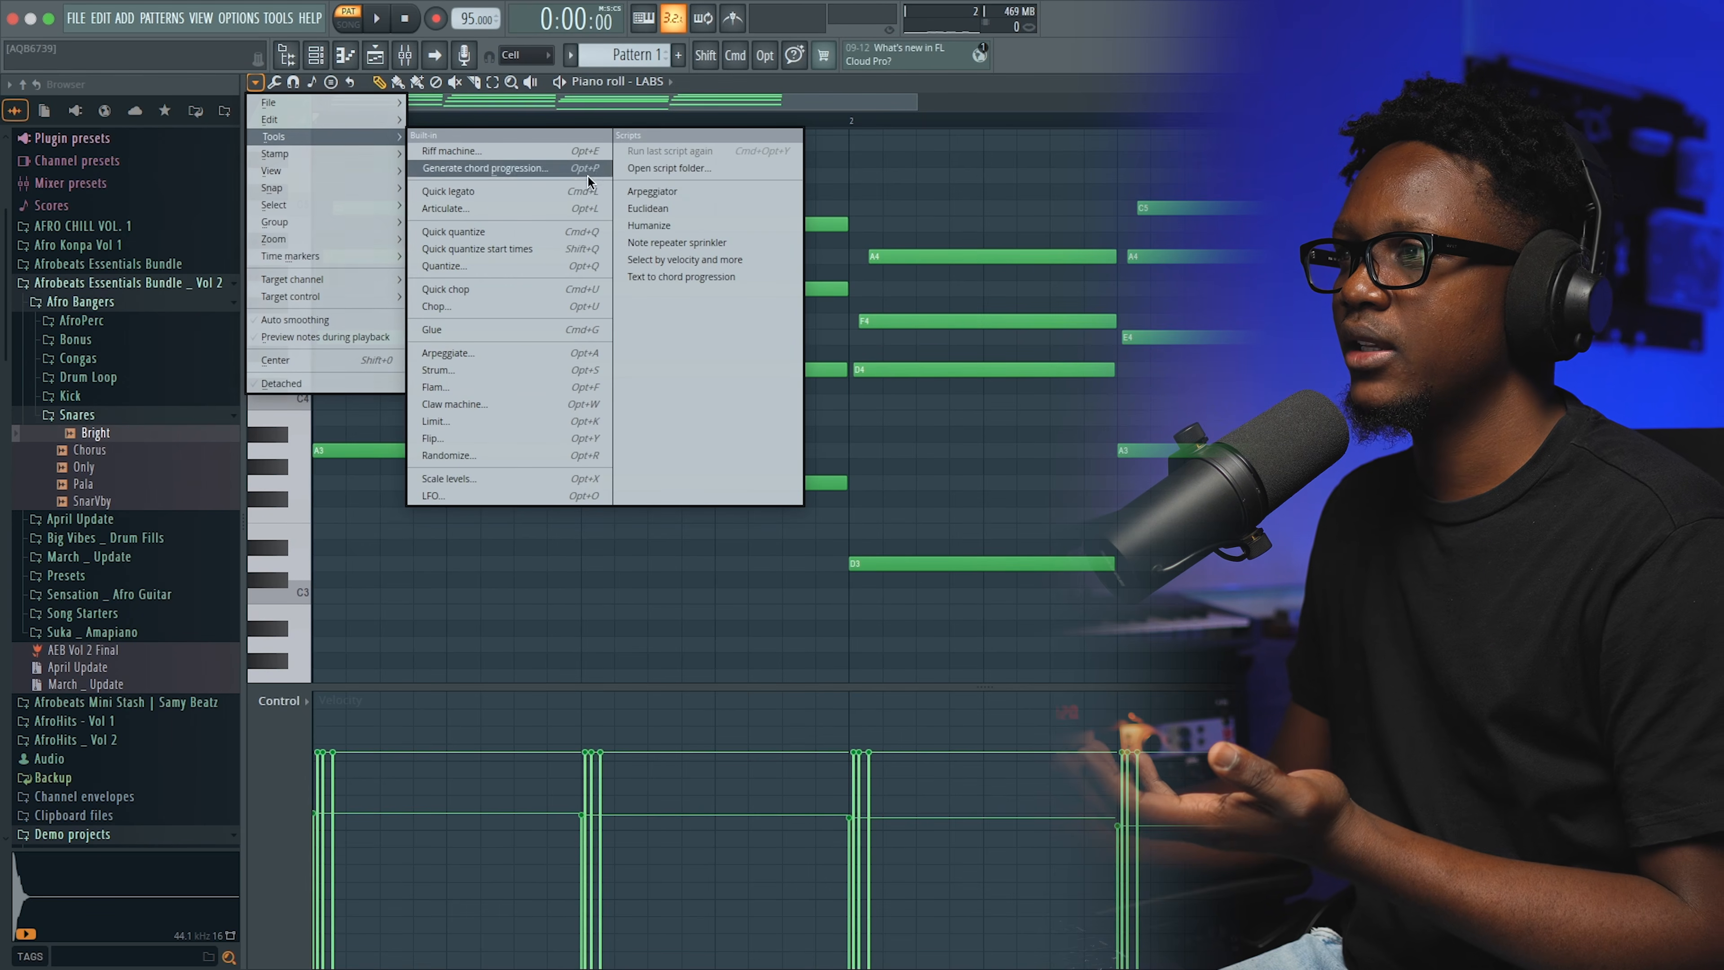
{"action": "left_click", "coordinate": [689, 225]}
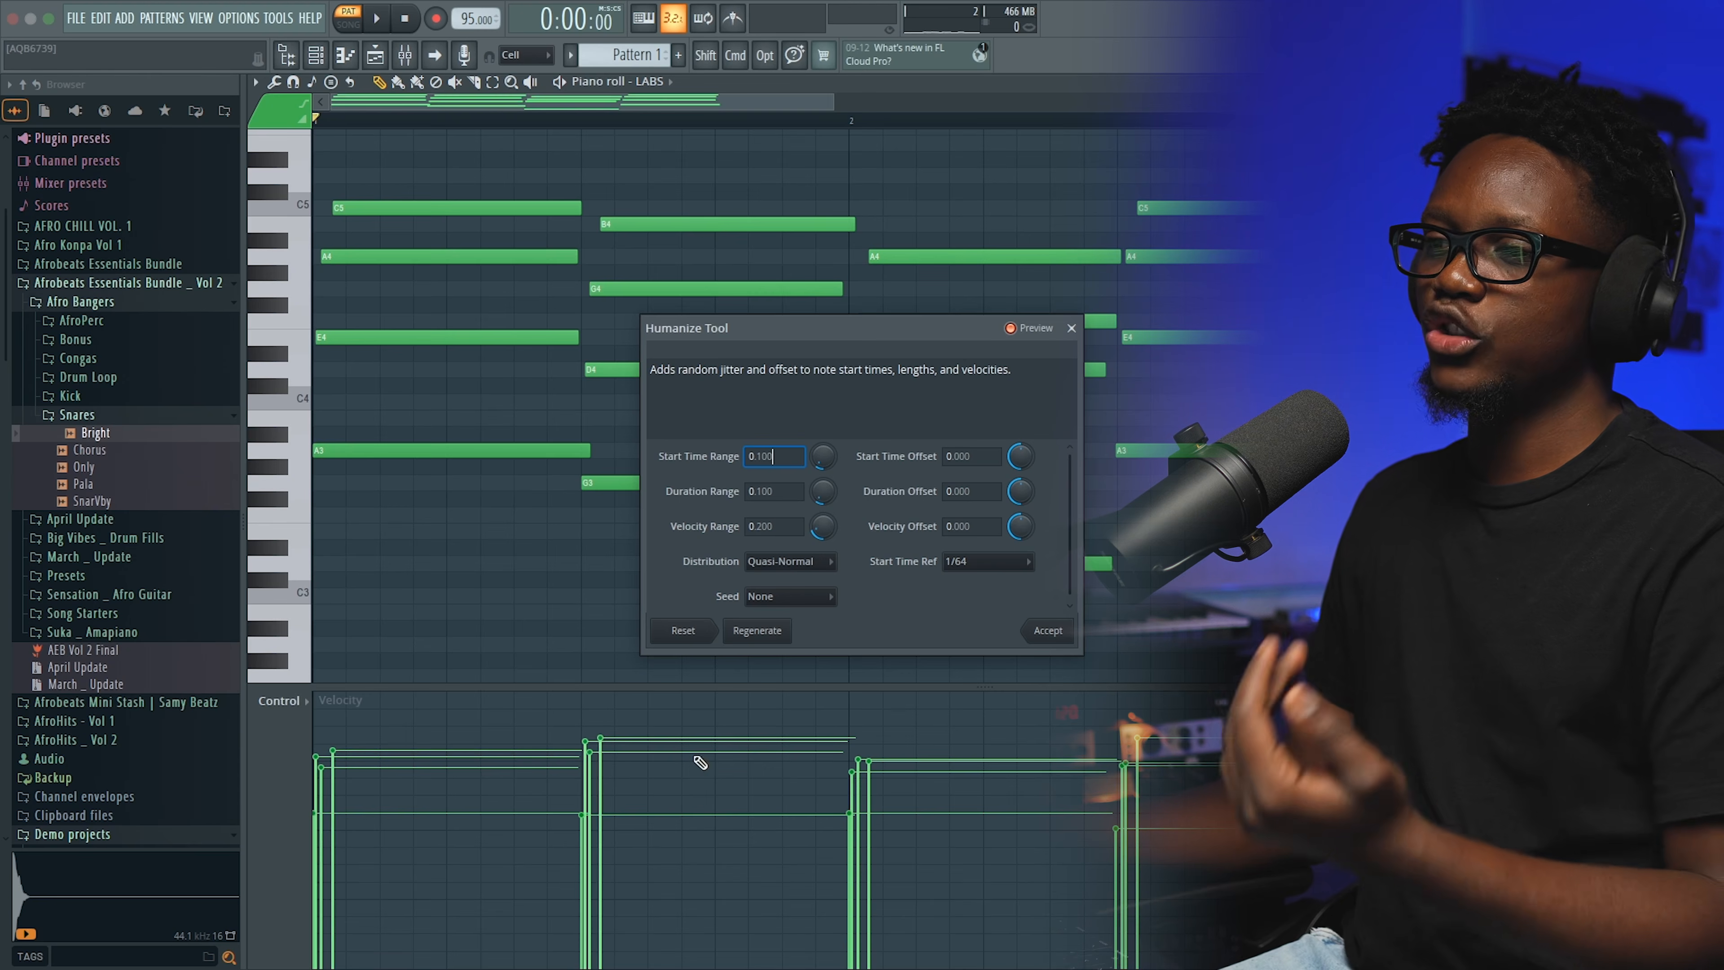
{"action": "left_click", "coordinate": [1049, 631]}
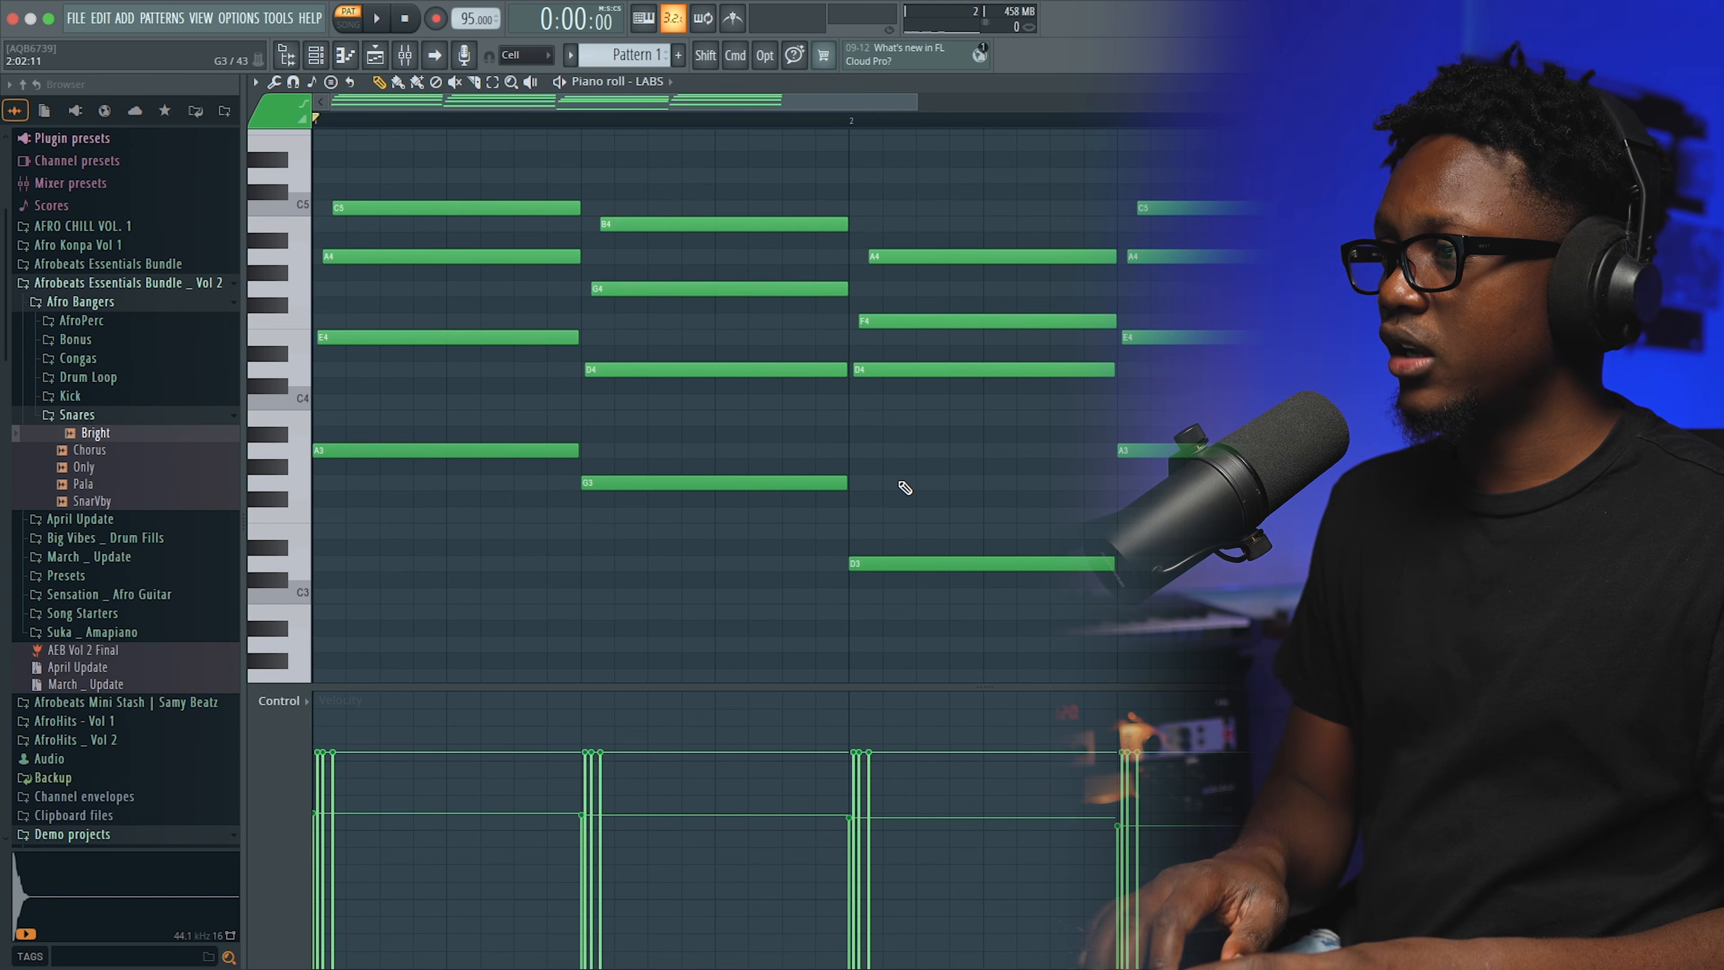
Try randomizing the notes' panning and release levels, and dismiss the randomizer without accepting
{"action": "key", "text": "alt+r"}
{"action": "left_click_drag", "start_coordinate": [798, 571], "coordinate": [859, 558]}
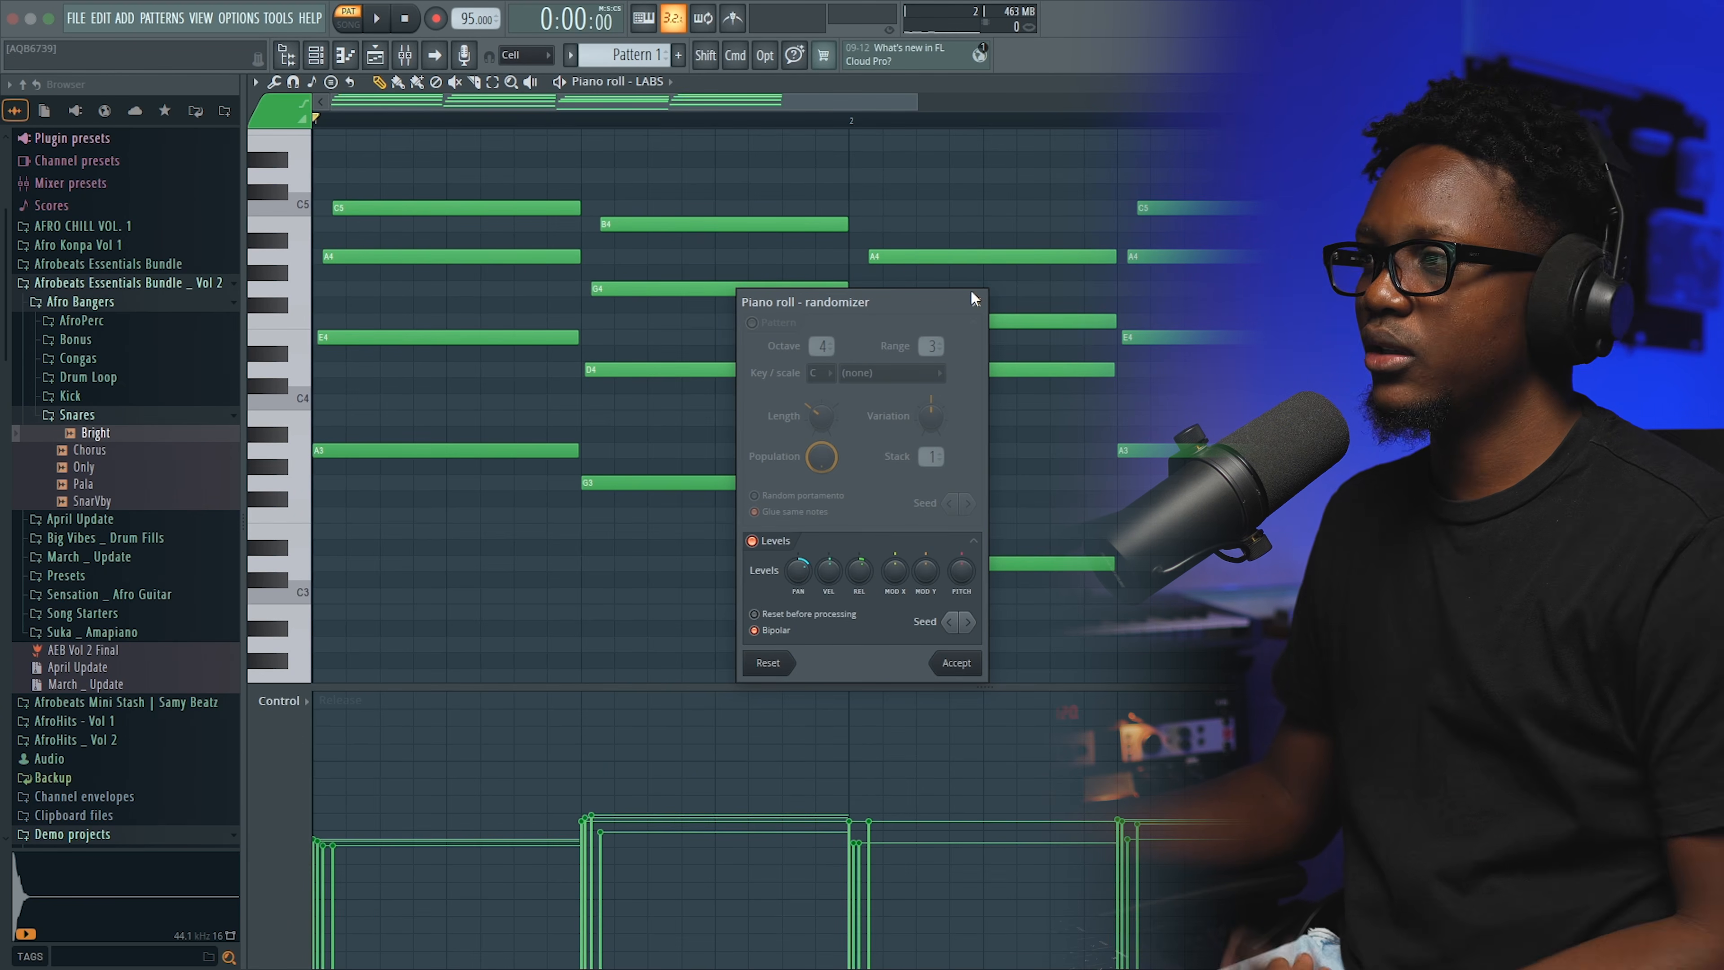
{"action": "left_click", "coordinate": [977, 302]}
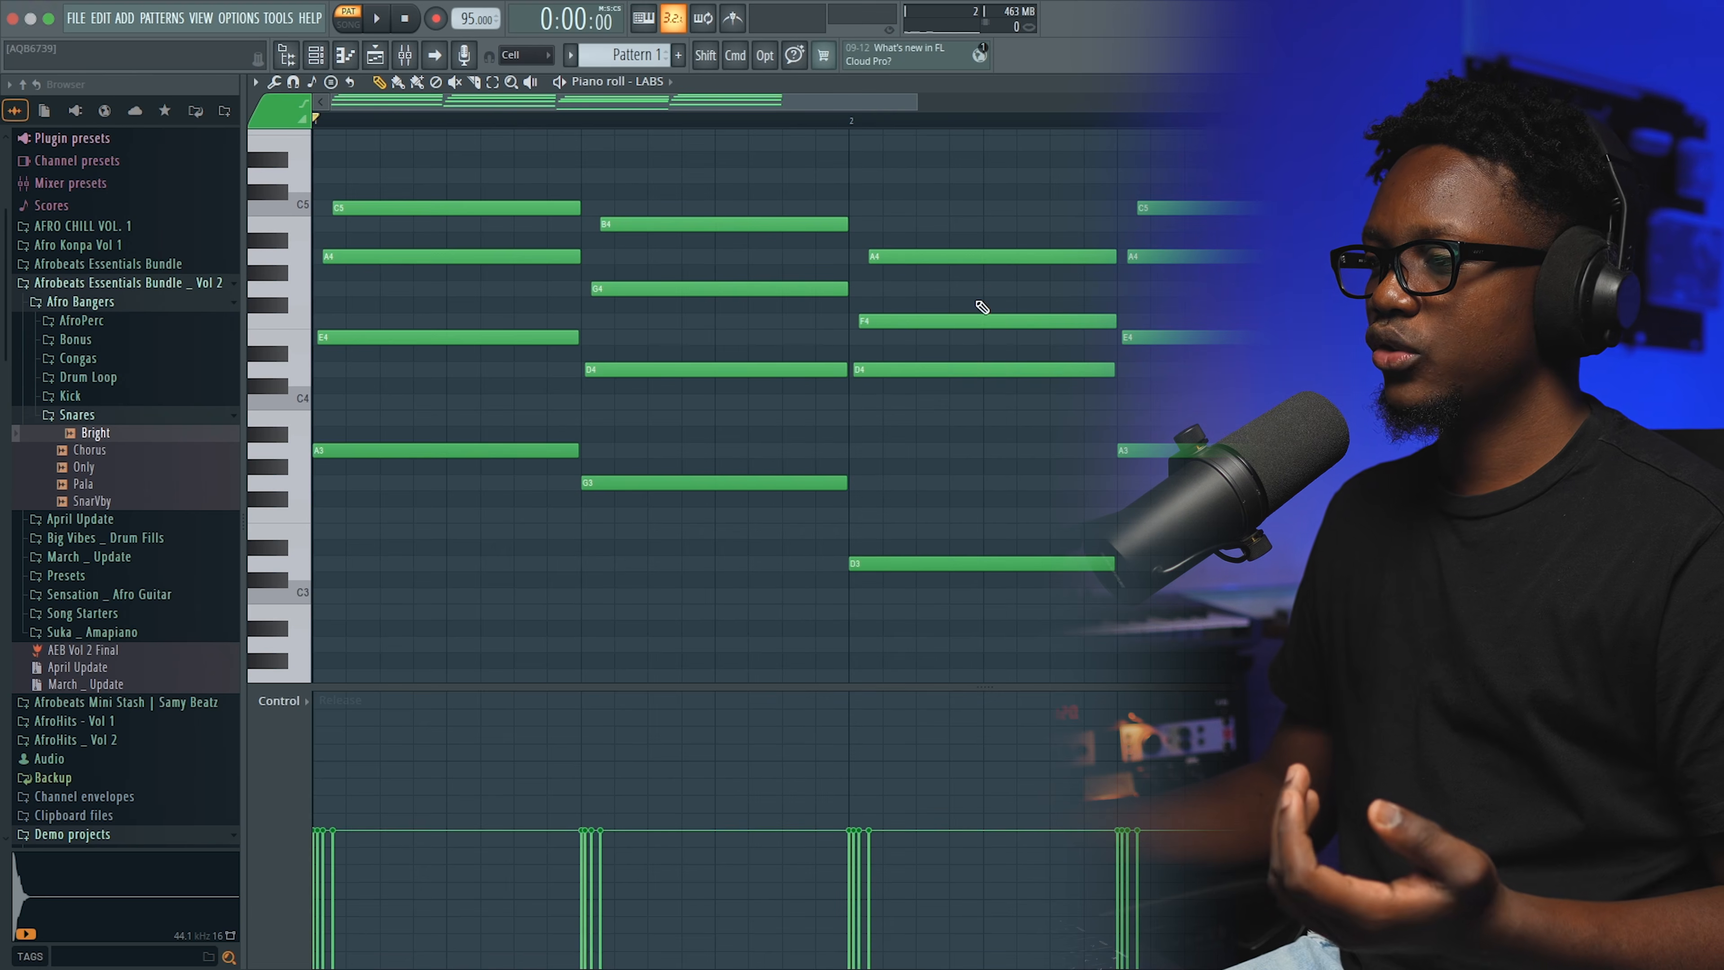
Humanize all the notes with start time range 0.100, duration range 0.100 and velocity range 0.200, and play the result
{"action": "left_click", "coordinate": [277, 18]}
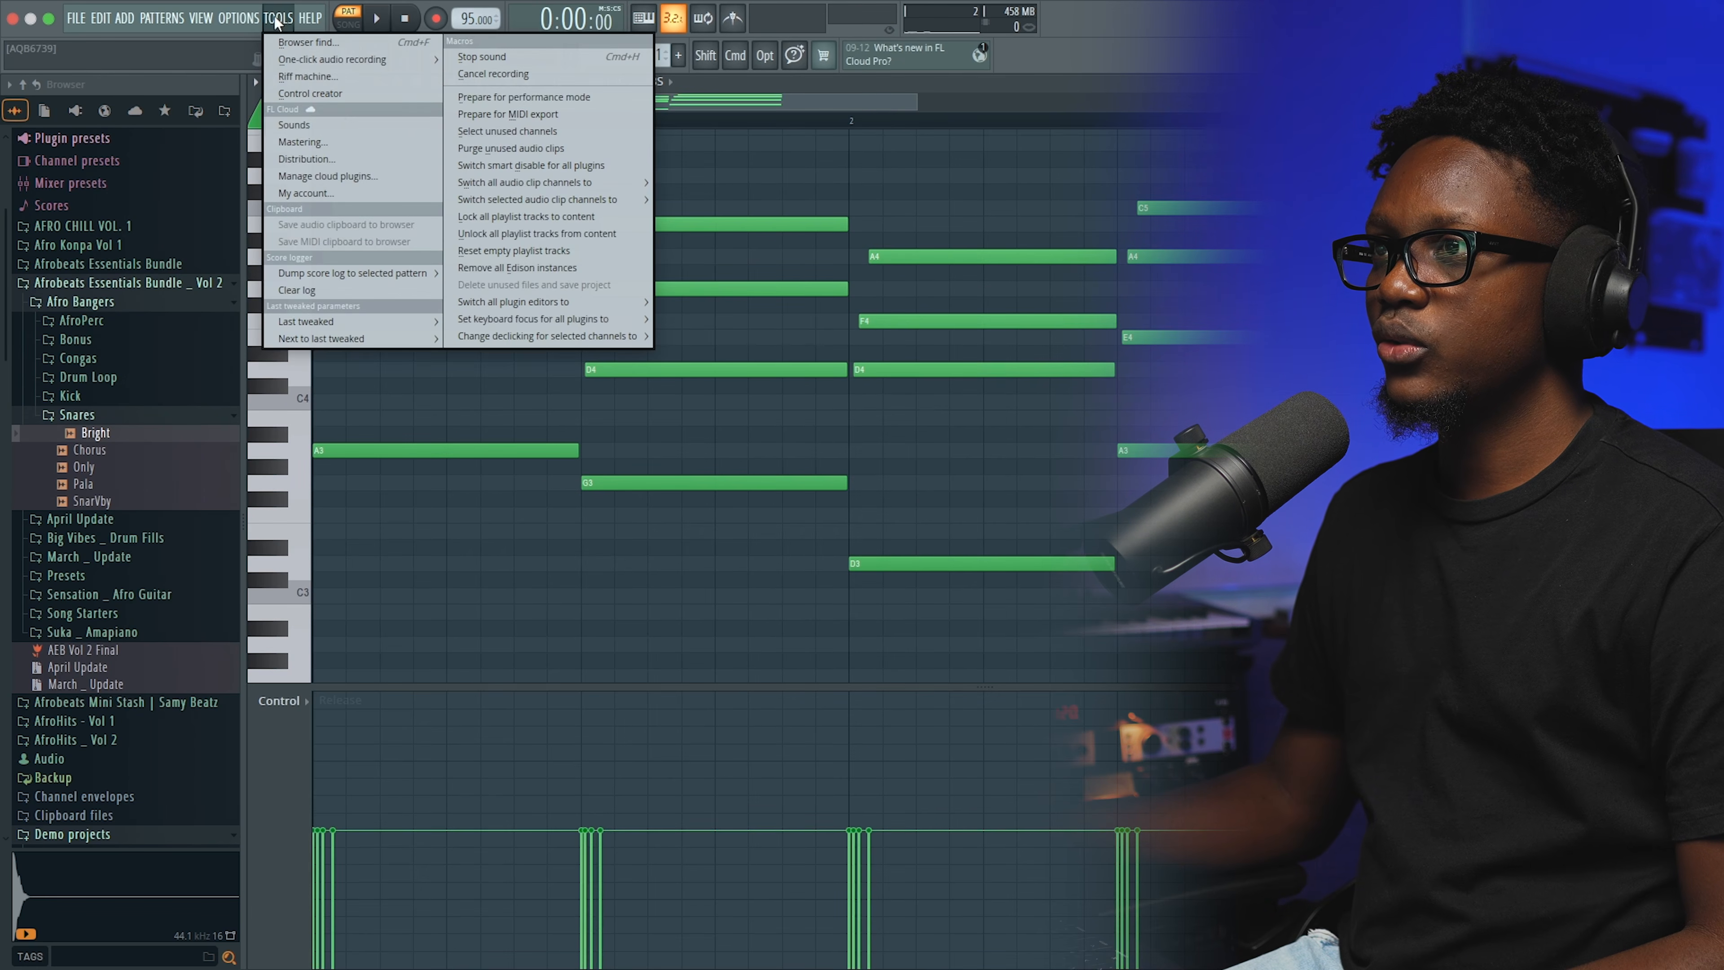
{"action": "left_click", "coordinate": [859, 640]}
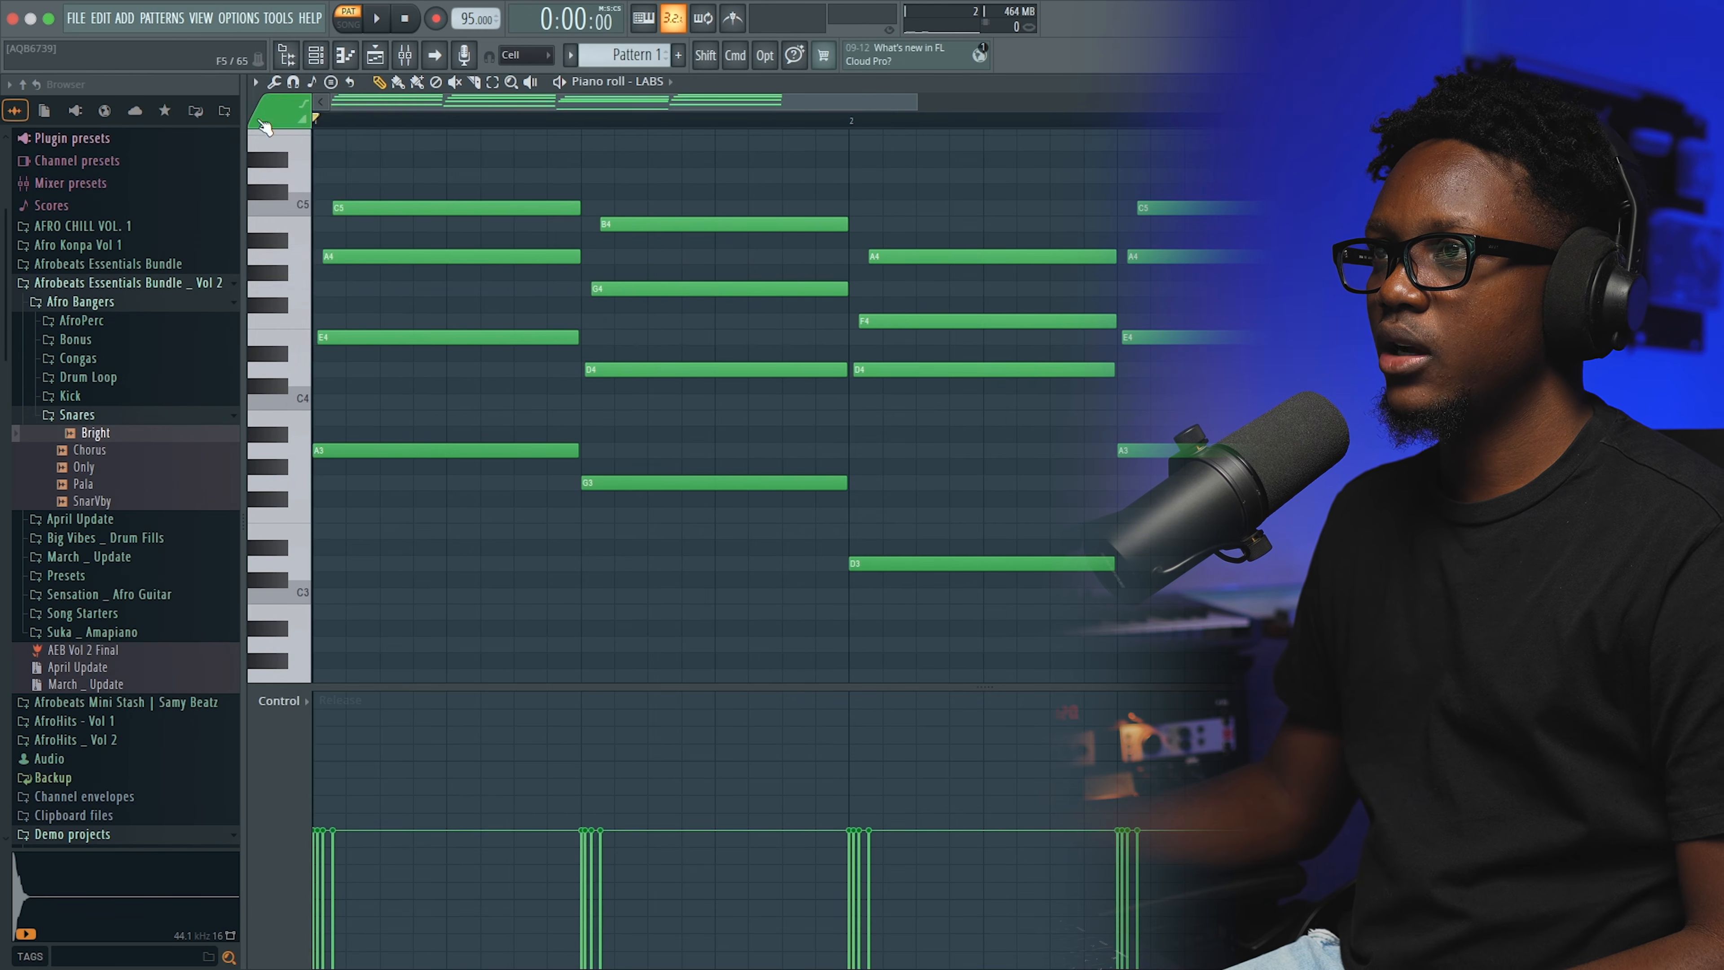
{"action": "left_click", "coordinate": [255, 84]}
{"action": "mouse_move", "coordinate": [372, 124]}
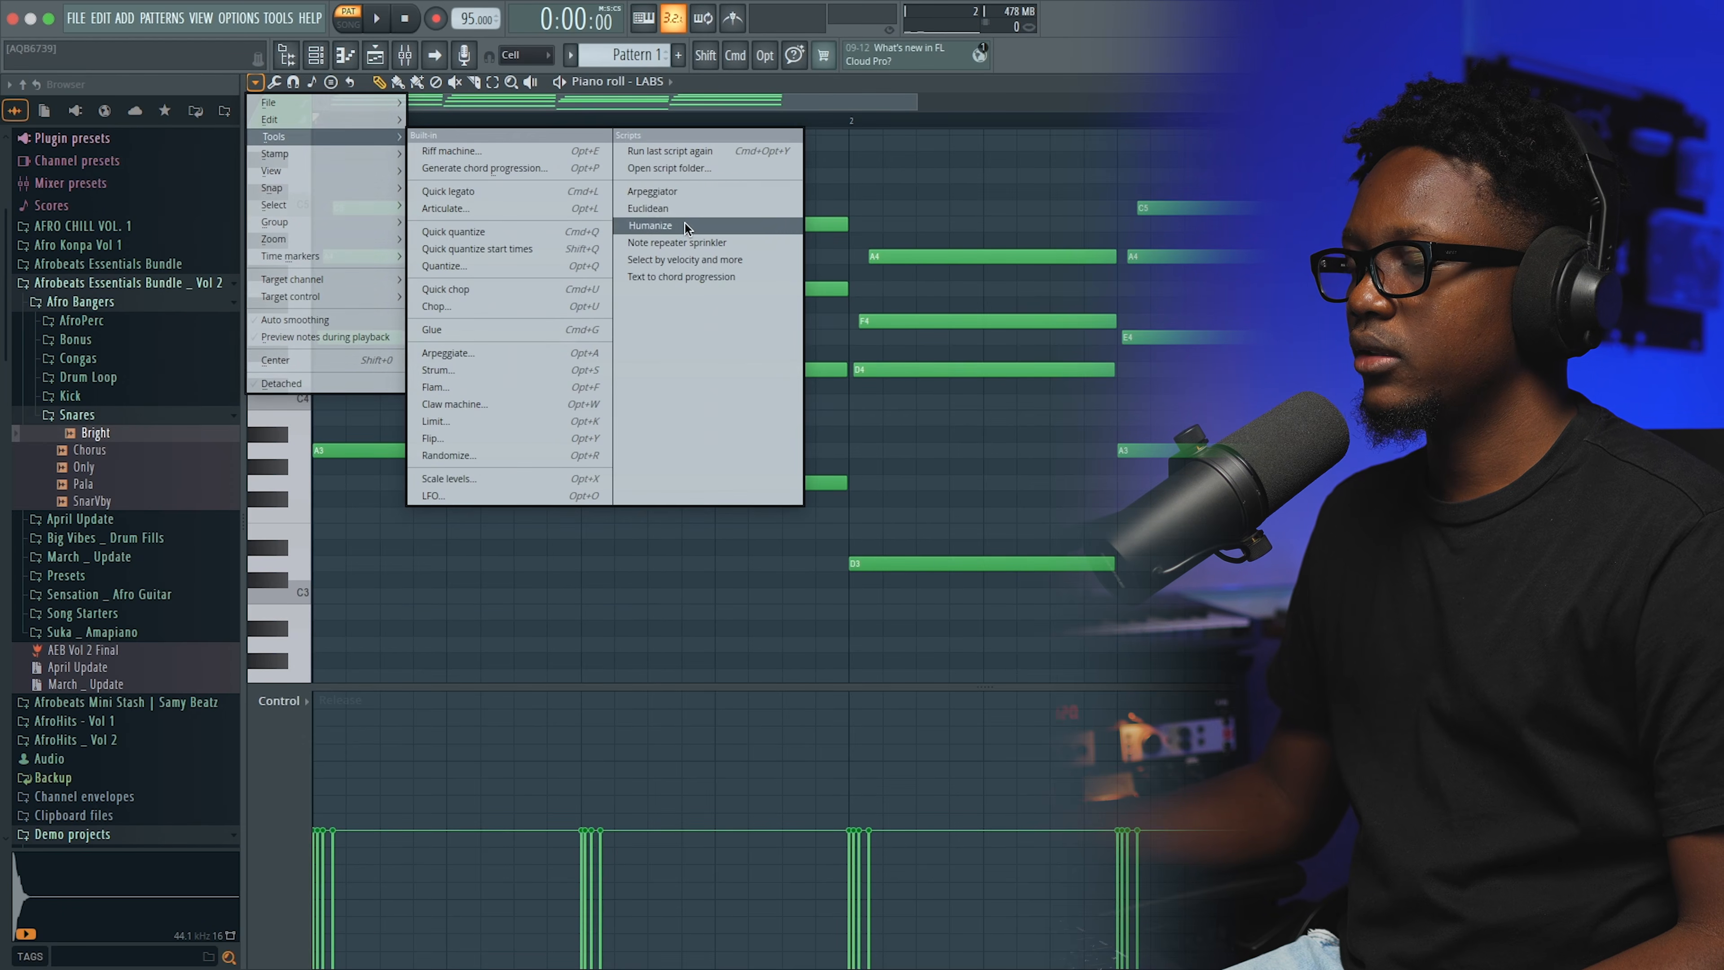
{"action": "left_click", "coordinate": [661, 224]}
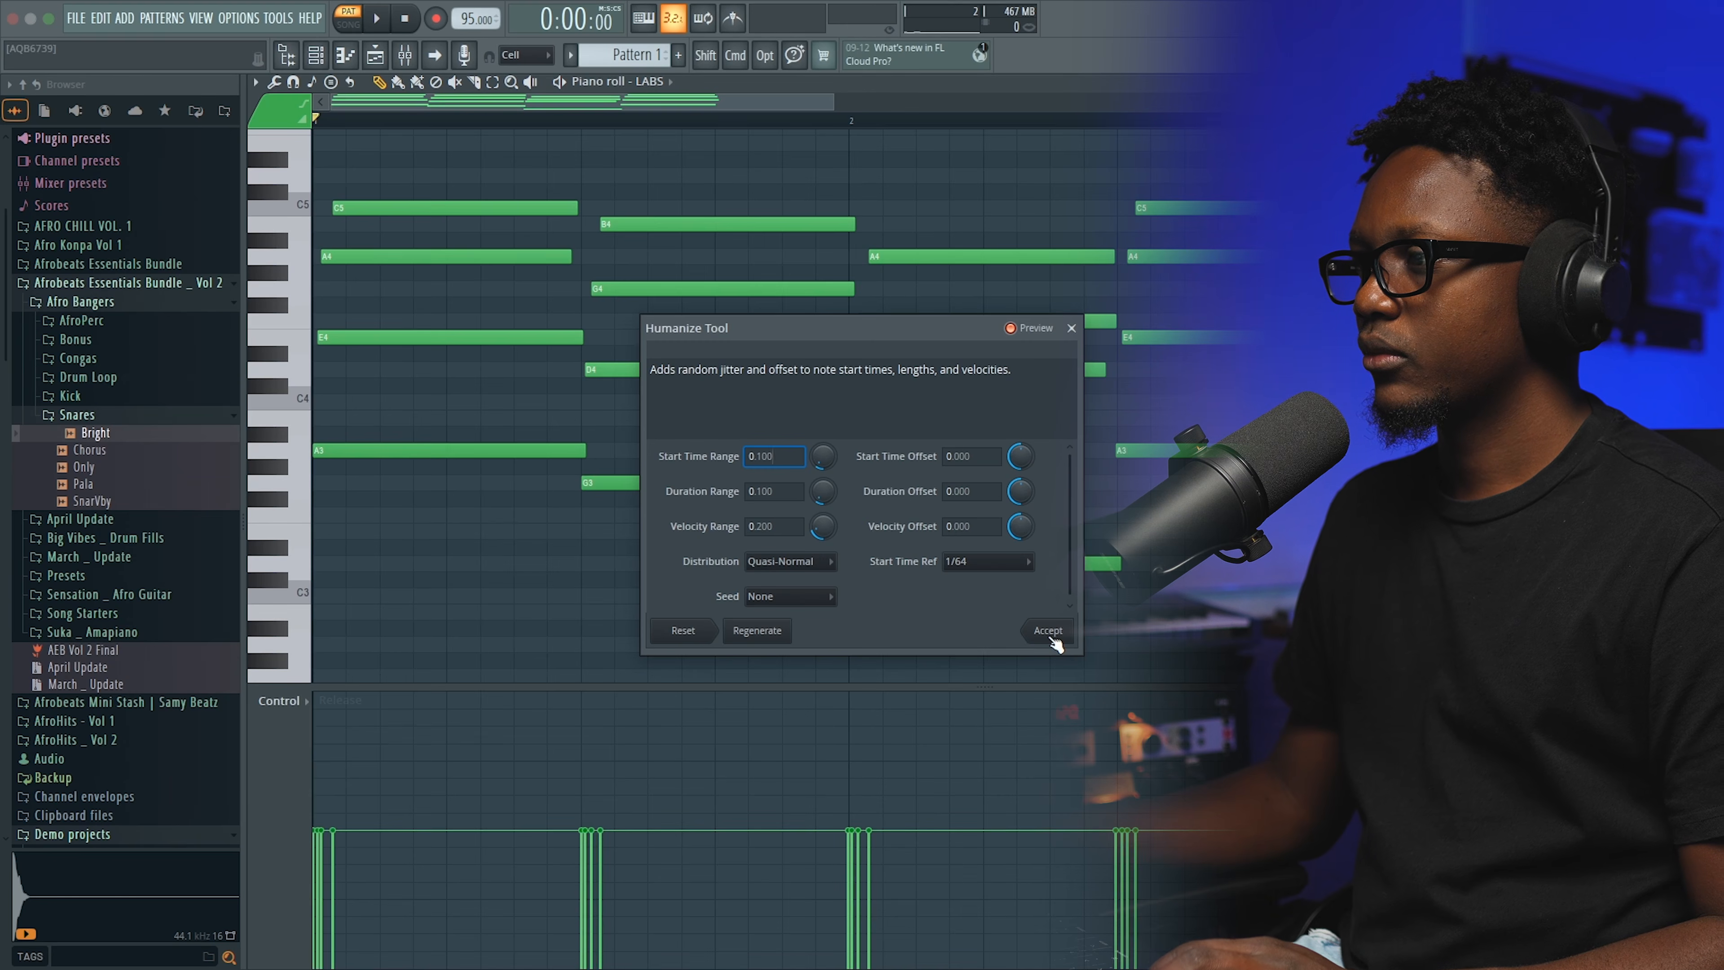
{"action": "left_click", "coordinate": [1048, 631]}
{"action": "key", "text": "space"}
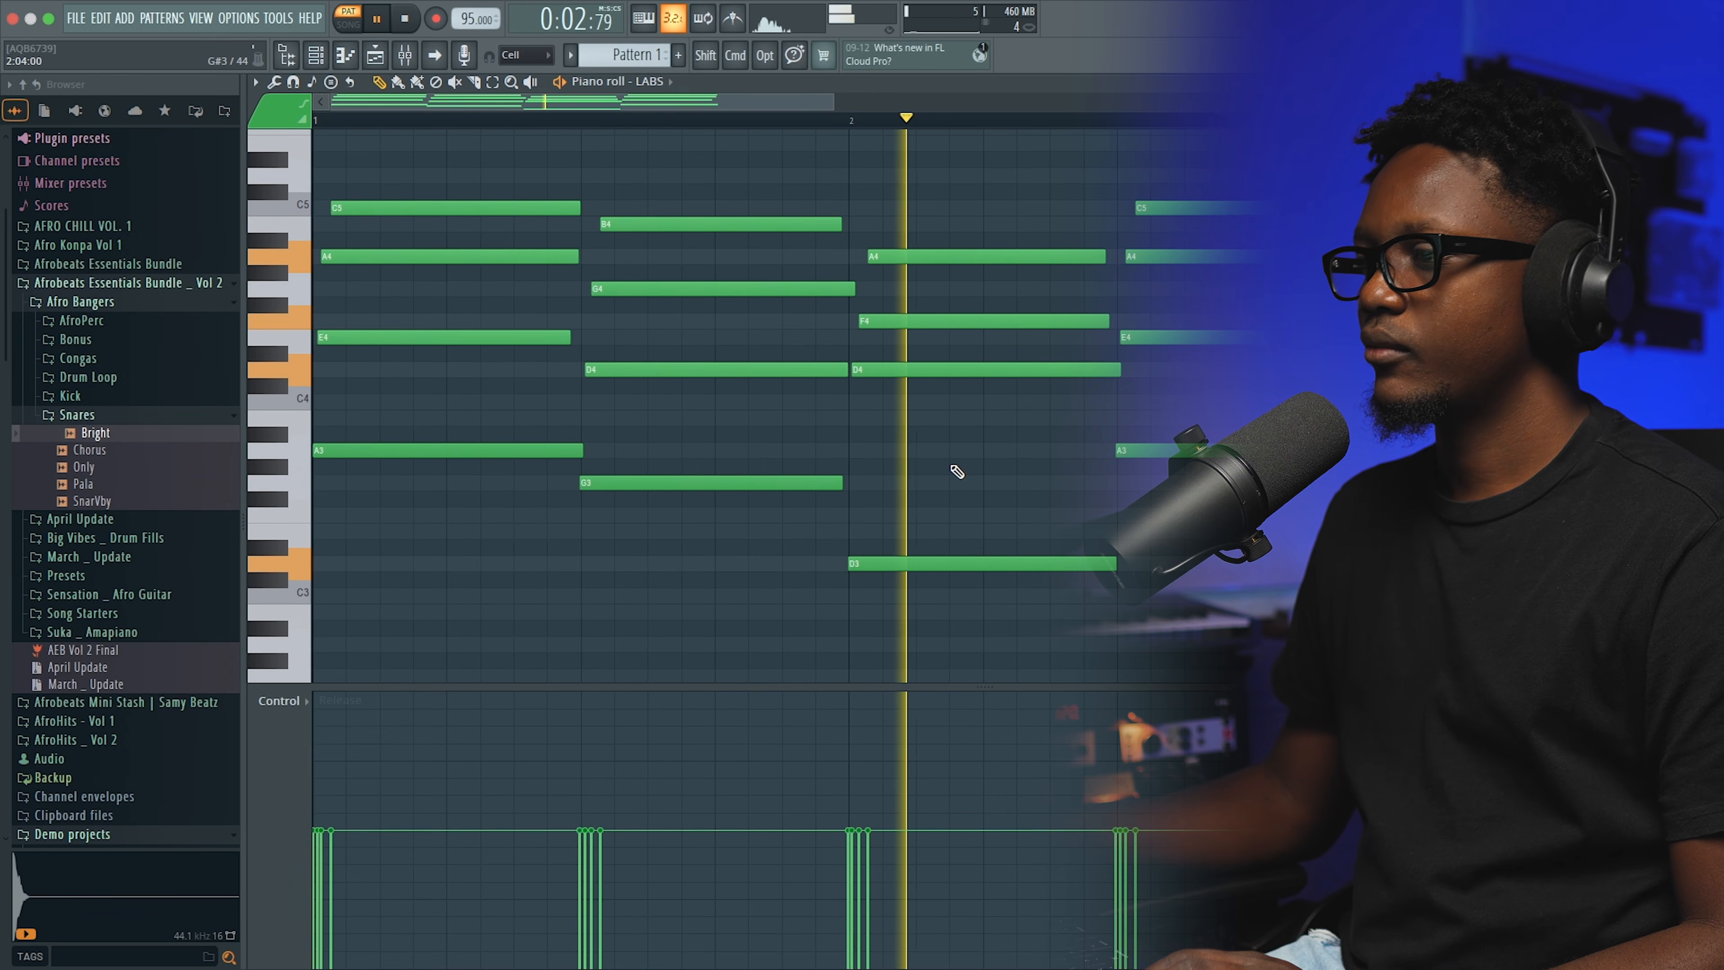
{"action": "key", "text": "space"}
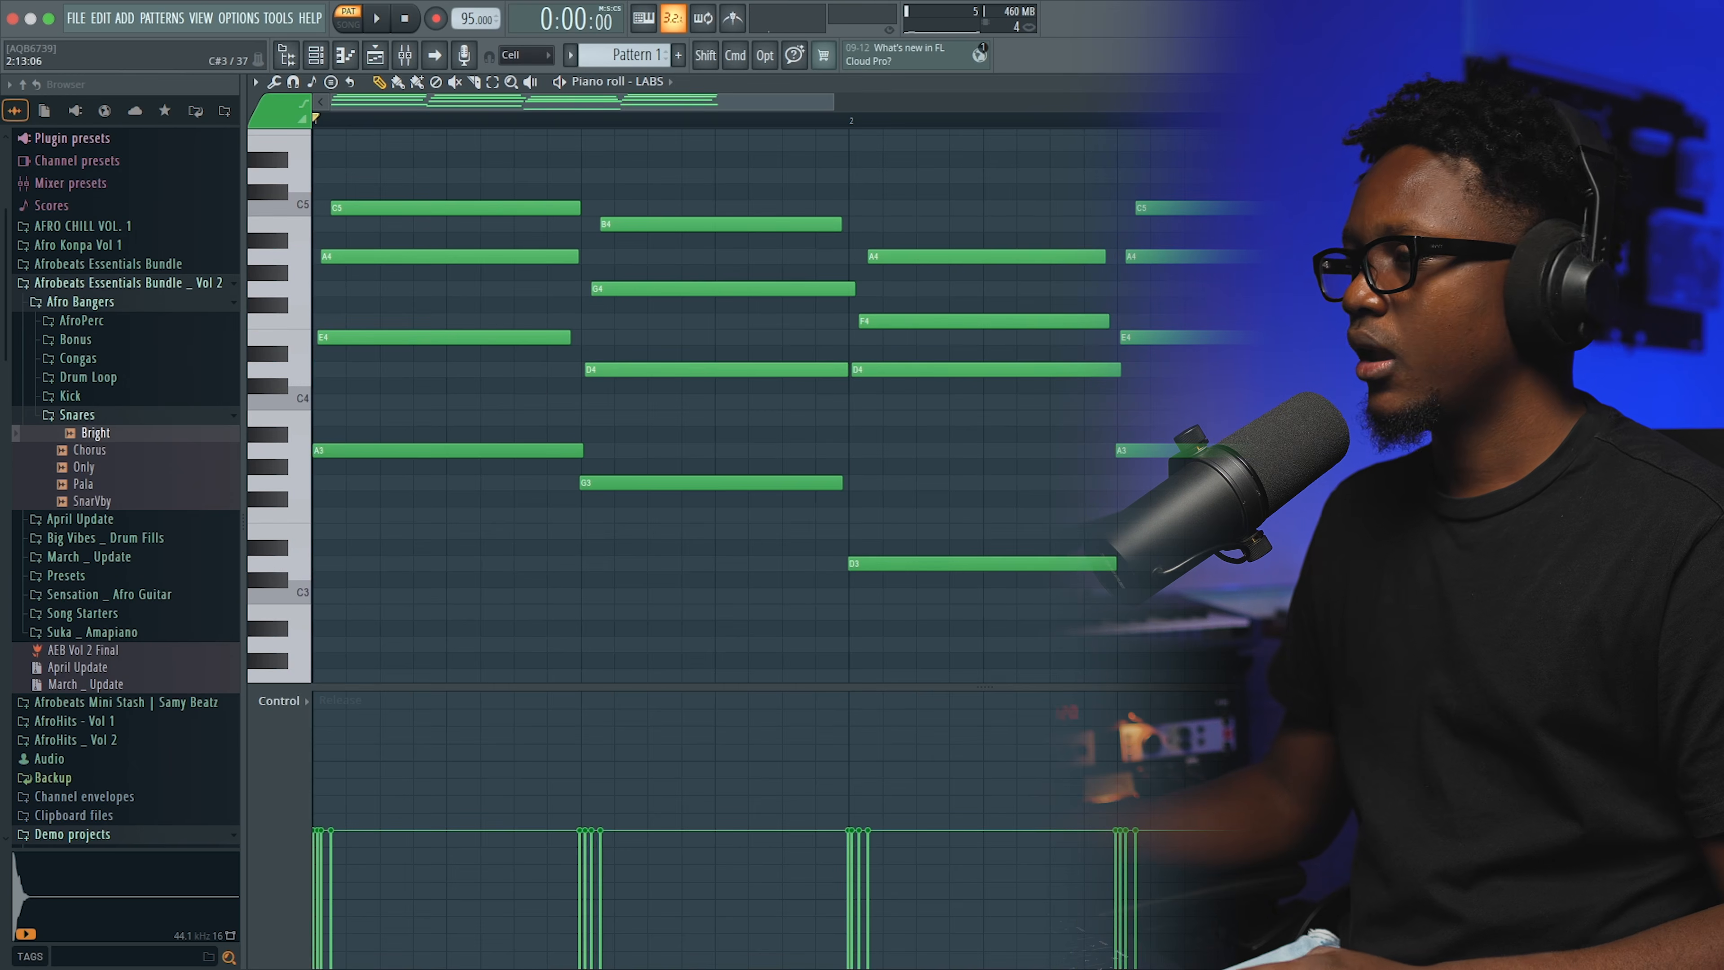
Lower the release of the four bass notes, play the progression and show note velocity in the control lane
{"action": "left_click_drag", "start_coordinate": [1249, 602], "coordinate": [314, 411]}
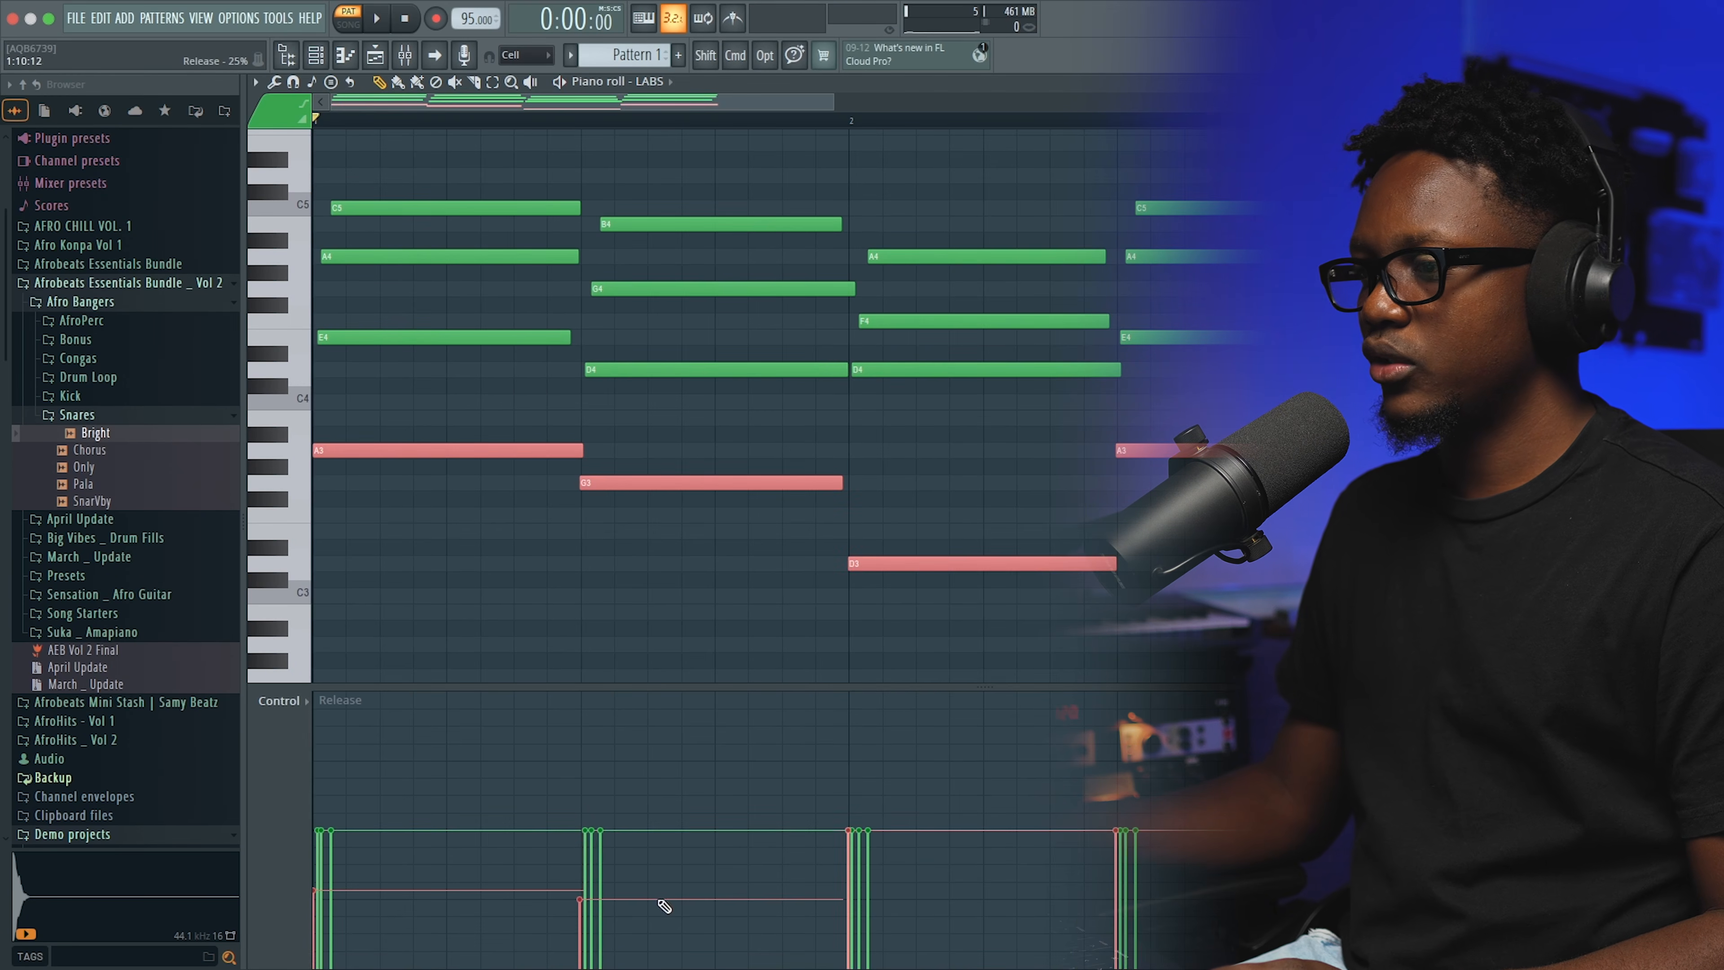
{"action": "key", "text": "space"}
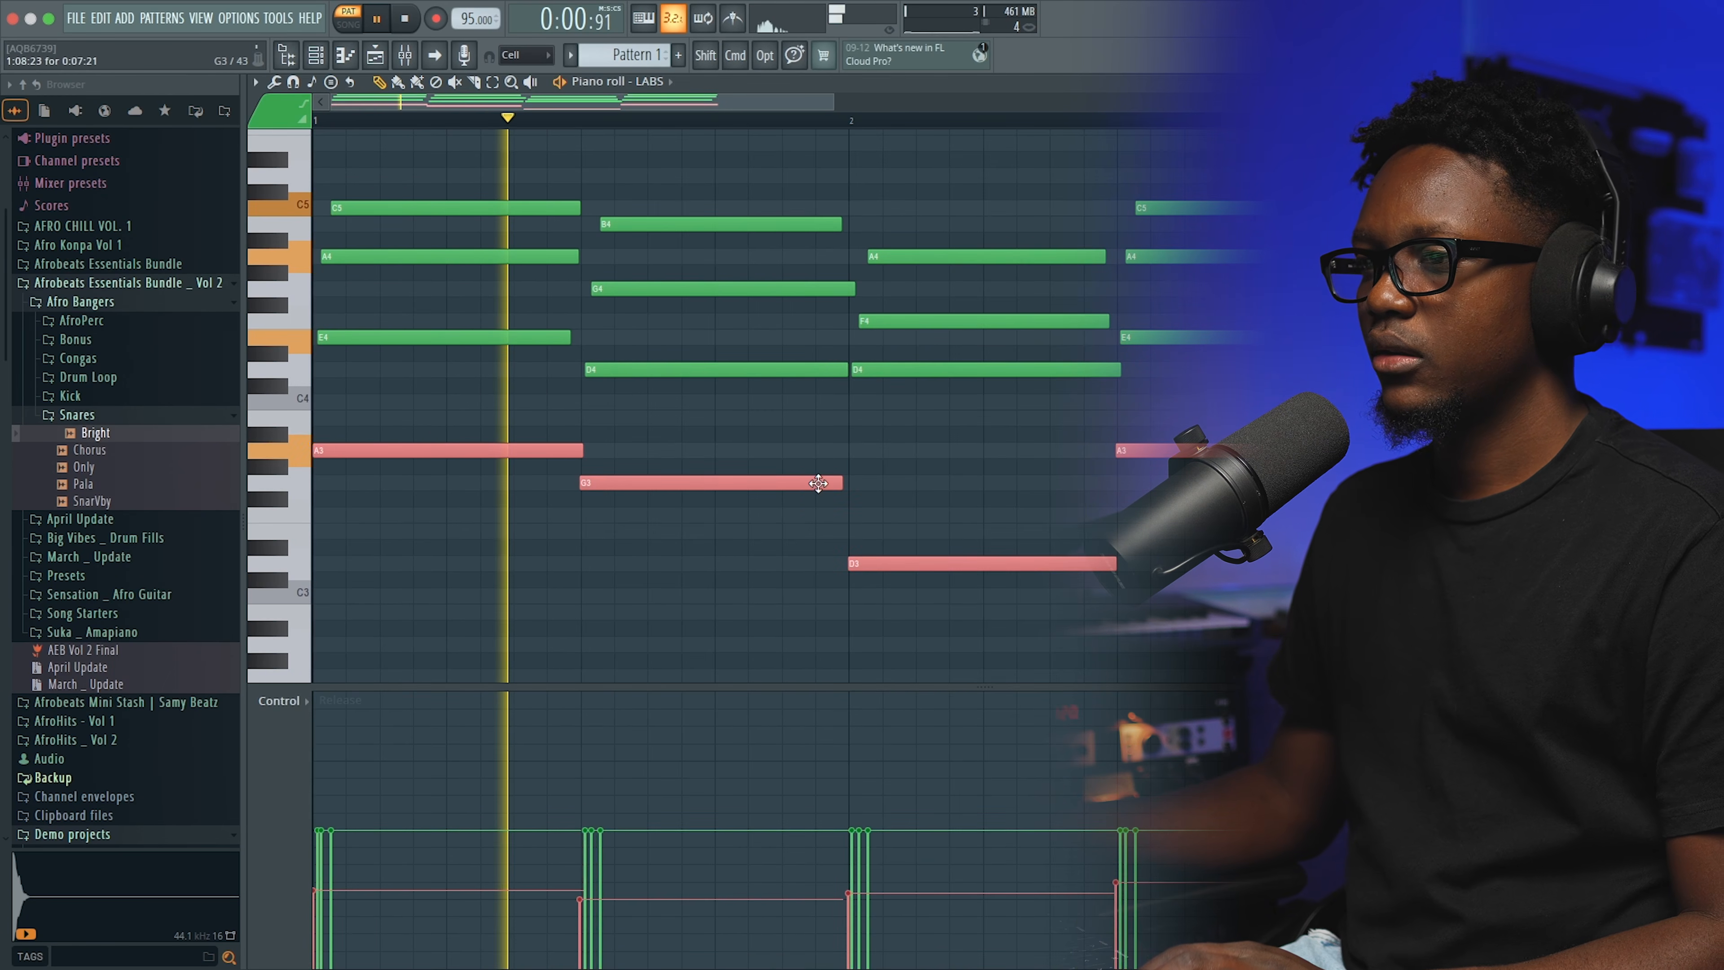
{"action": "left_click", "coordinate": [288, 699]}
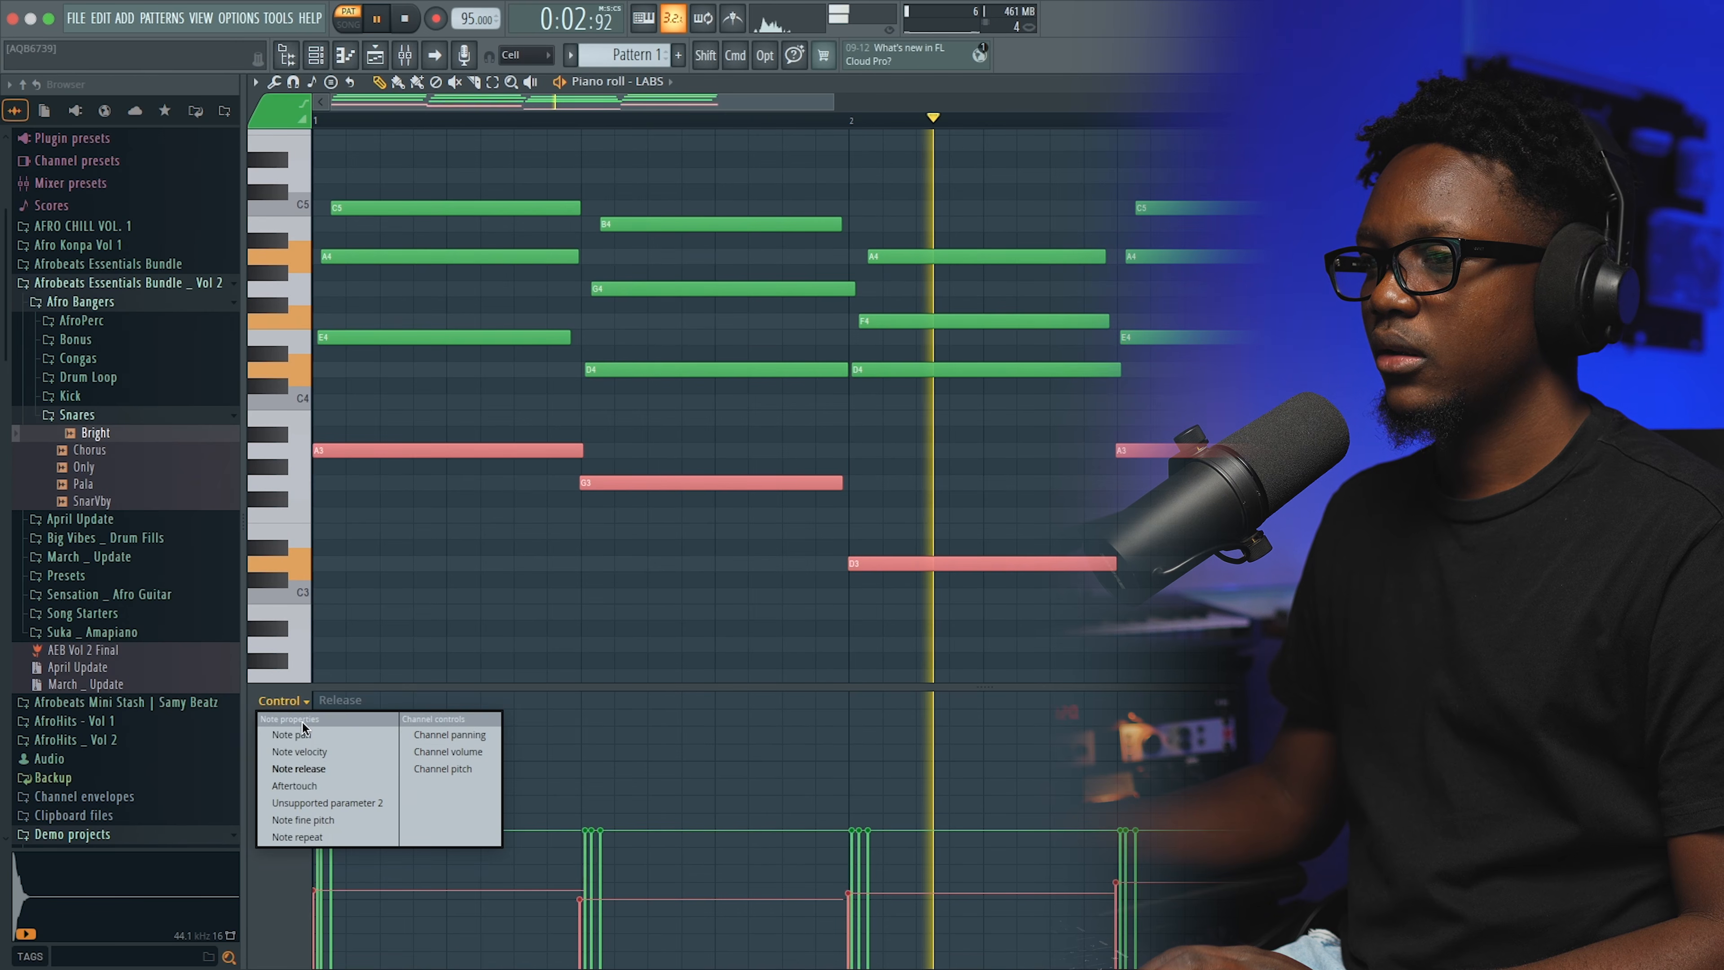
{"action": "left_click", "coordinate": [310, 751]}
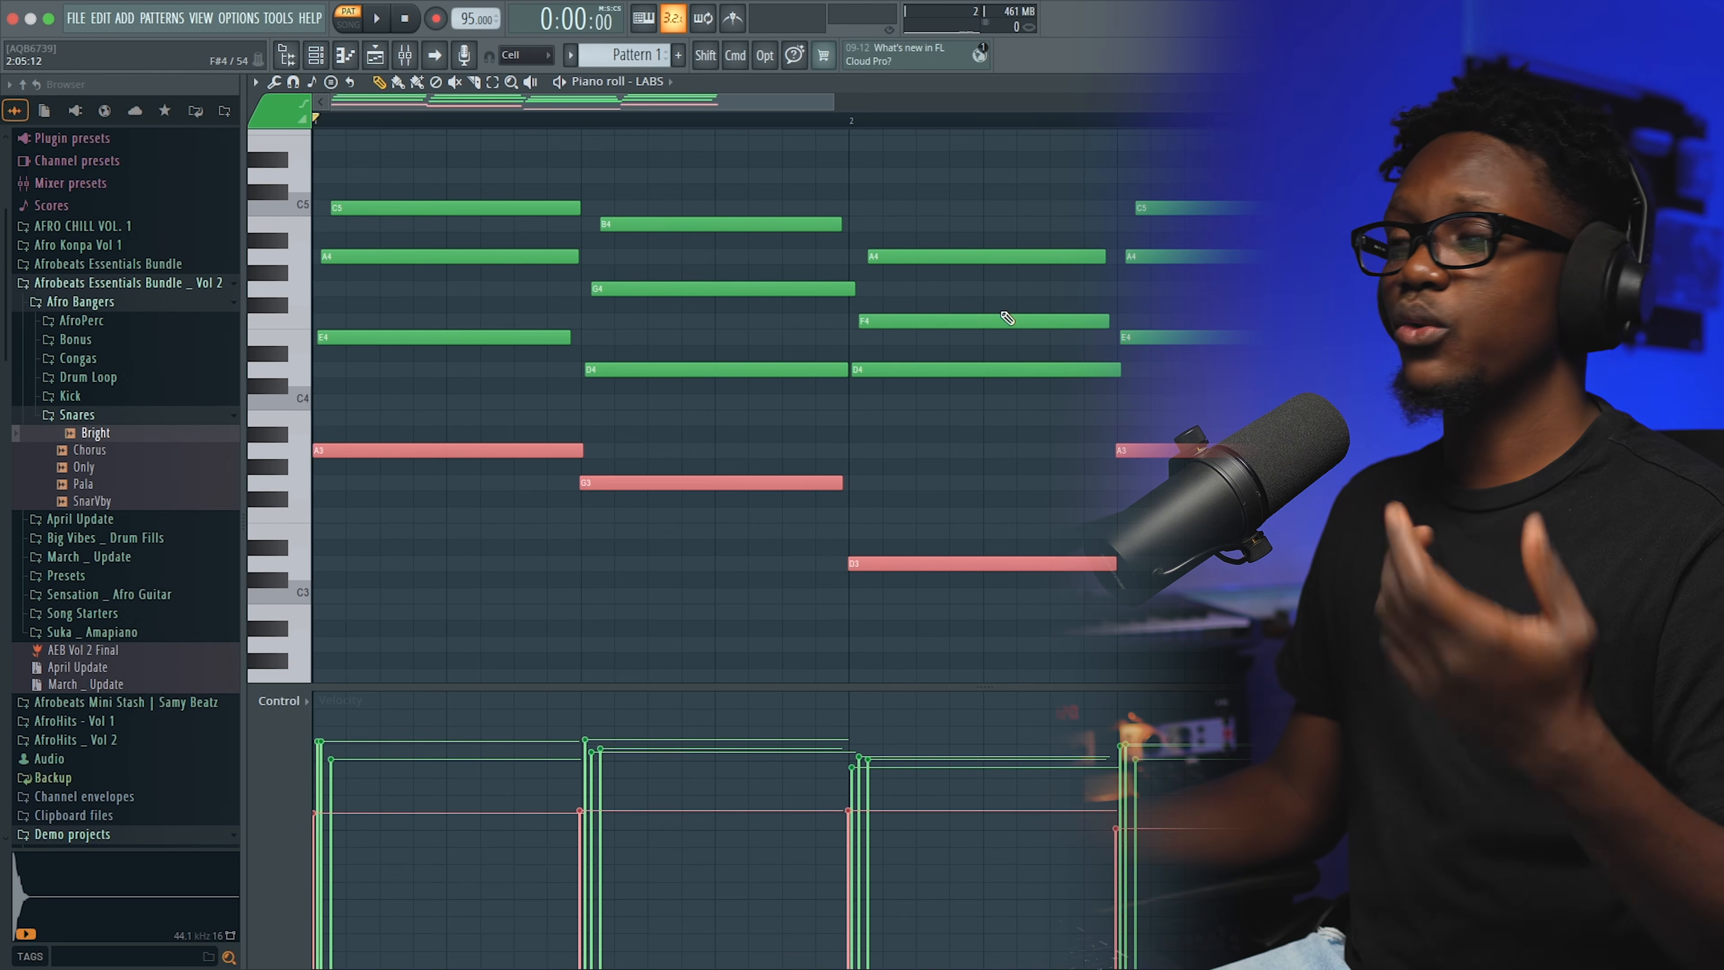
Audition the loops in the Afro Bangers Drum Loop folder, comparing Charm, Meta, Nana and Location with Lonely _ BPM 93
{"action": "key", "text": "Escape"}
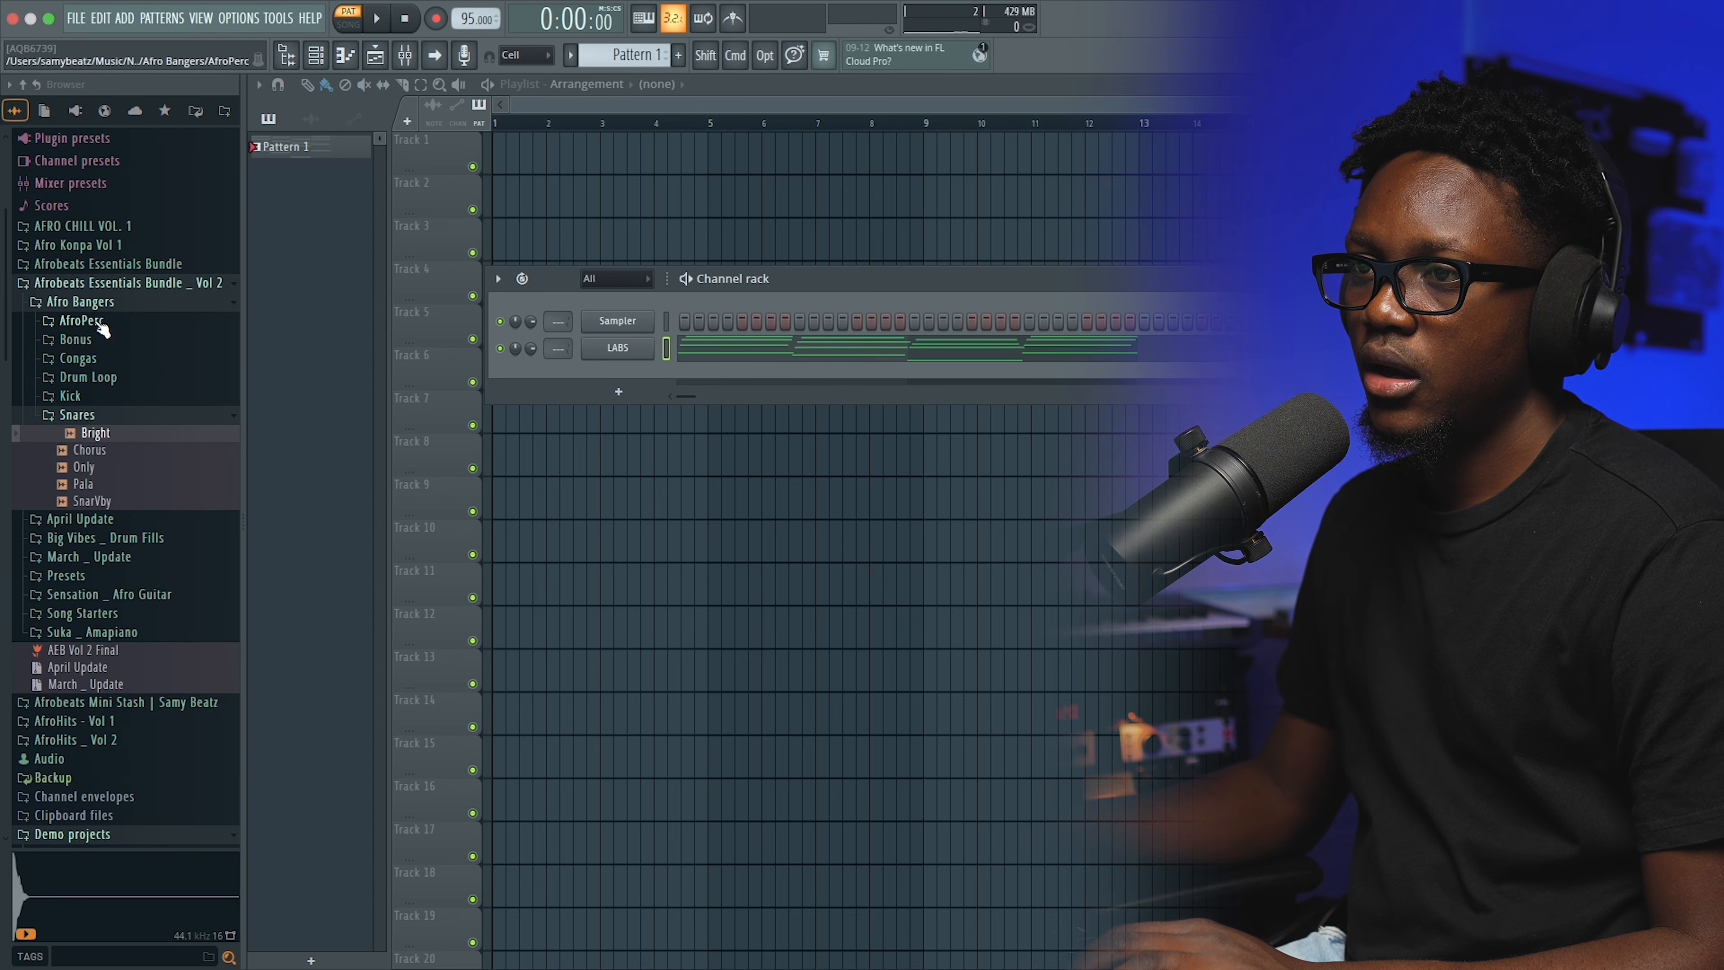
{"action": "left_click", "coordinate": [108, 377]}
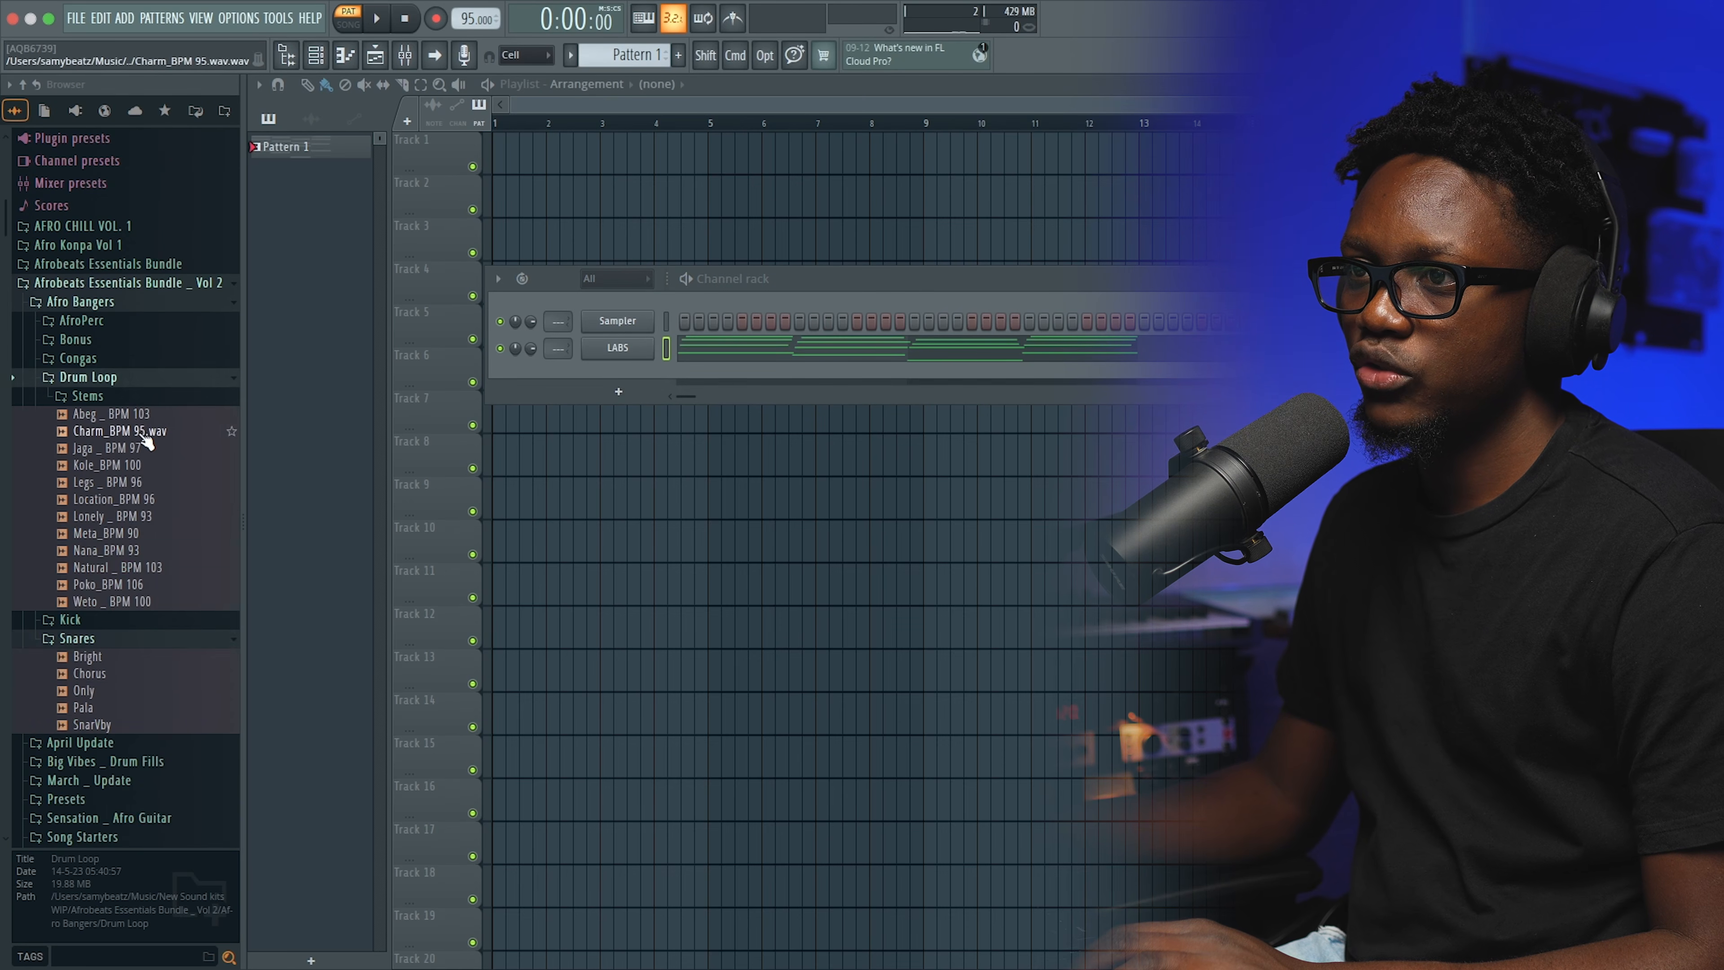
{"action": "left_click", "coordinate": [144, 434]}
{"action": "left_click", "coordinate": [133, 517]}
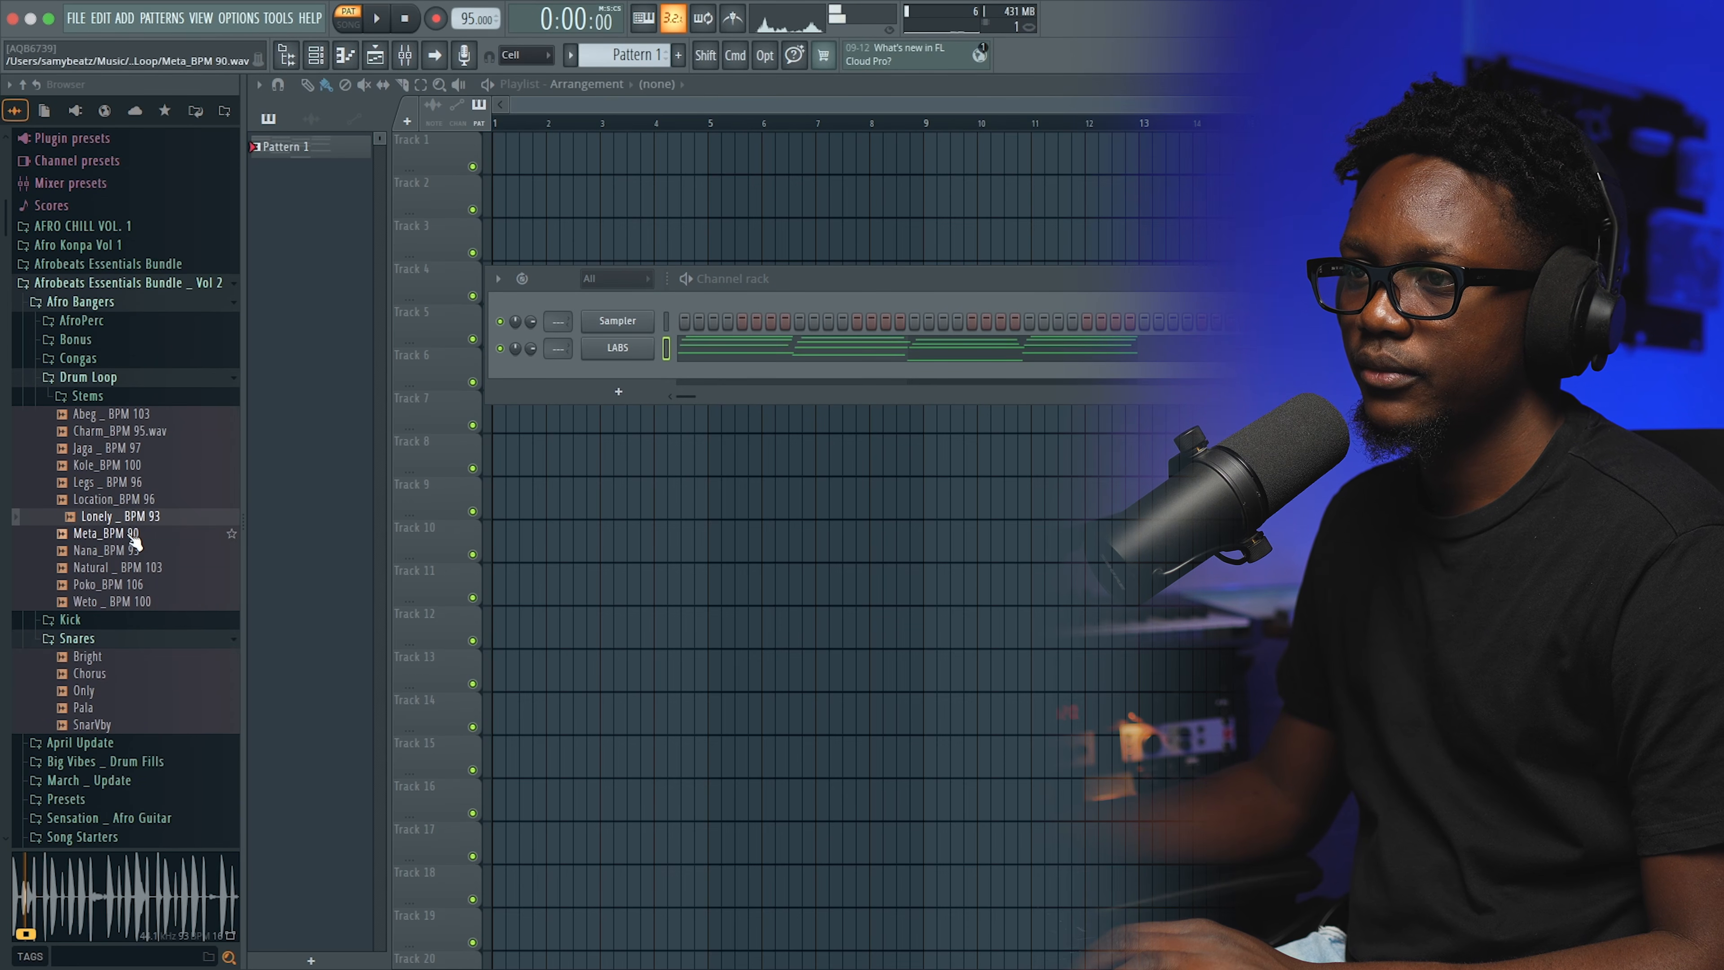
{"action": "left_click", "coordinate": [136, 542]}
{"action": "left_click", "coordinate": [135, 551]}
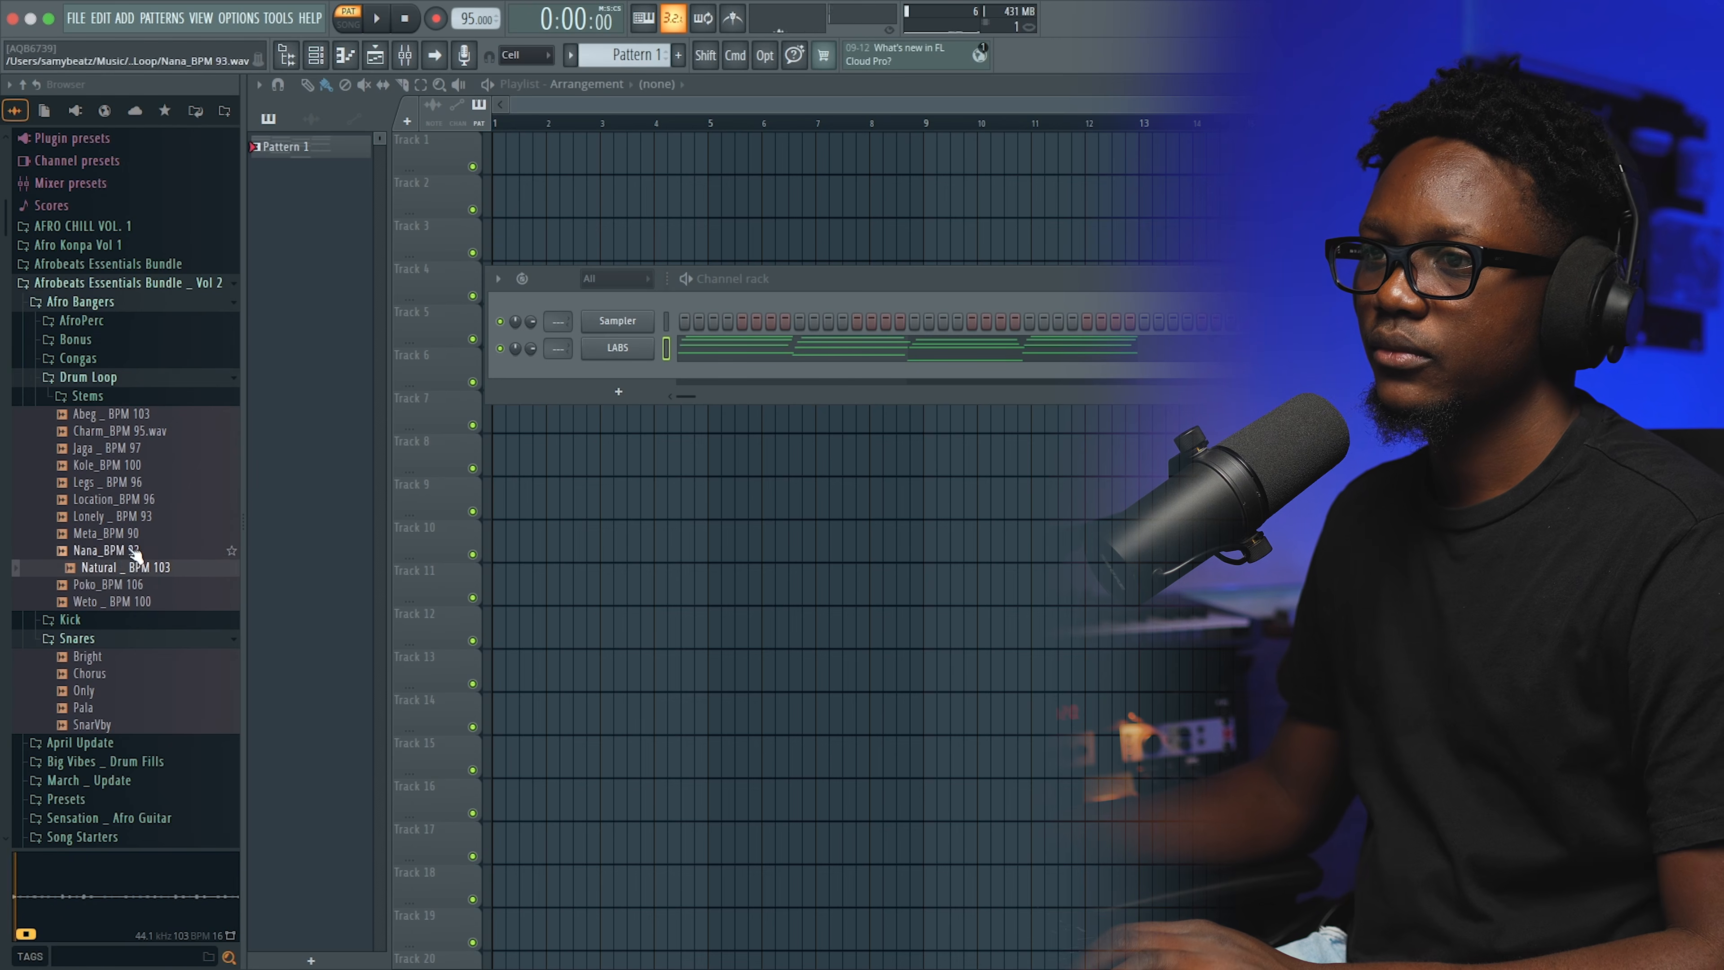
{"action": "left_click", "coordinate": [134, 501]}
{"action": "left_click", "coordinate": [139, 518]}
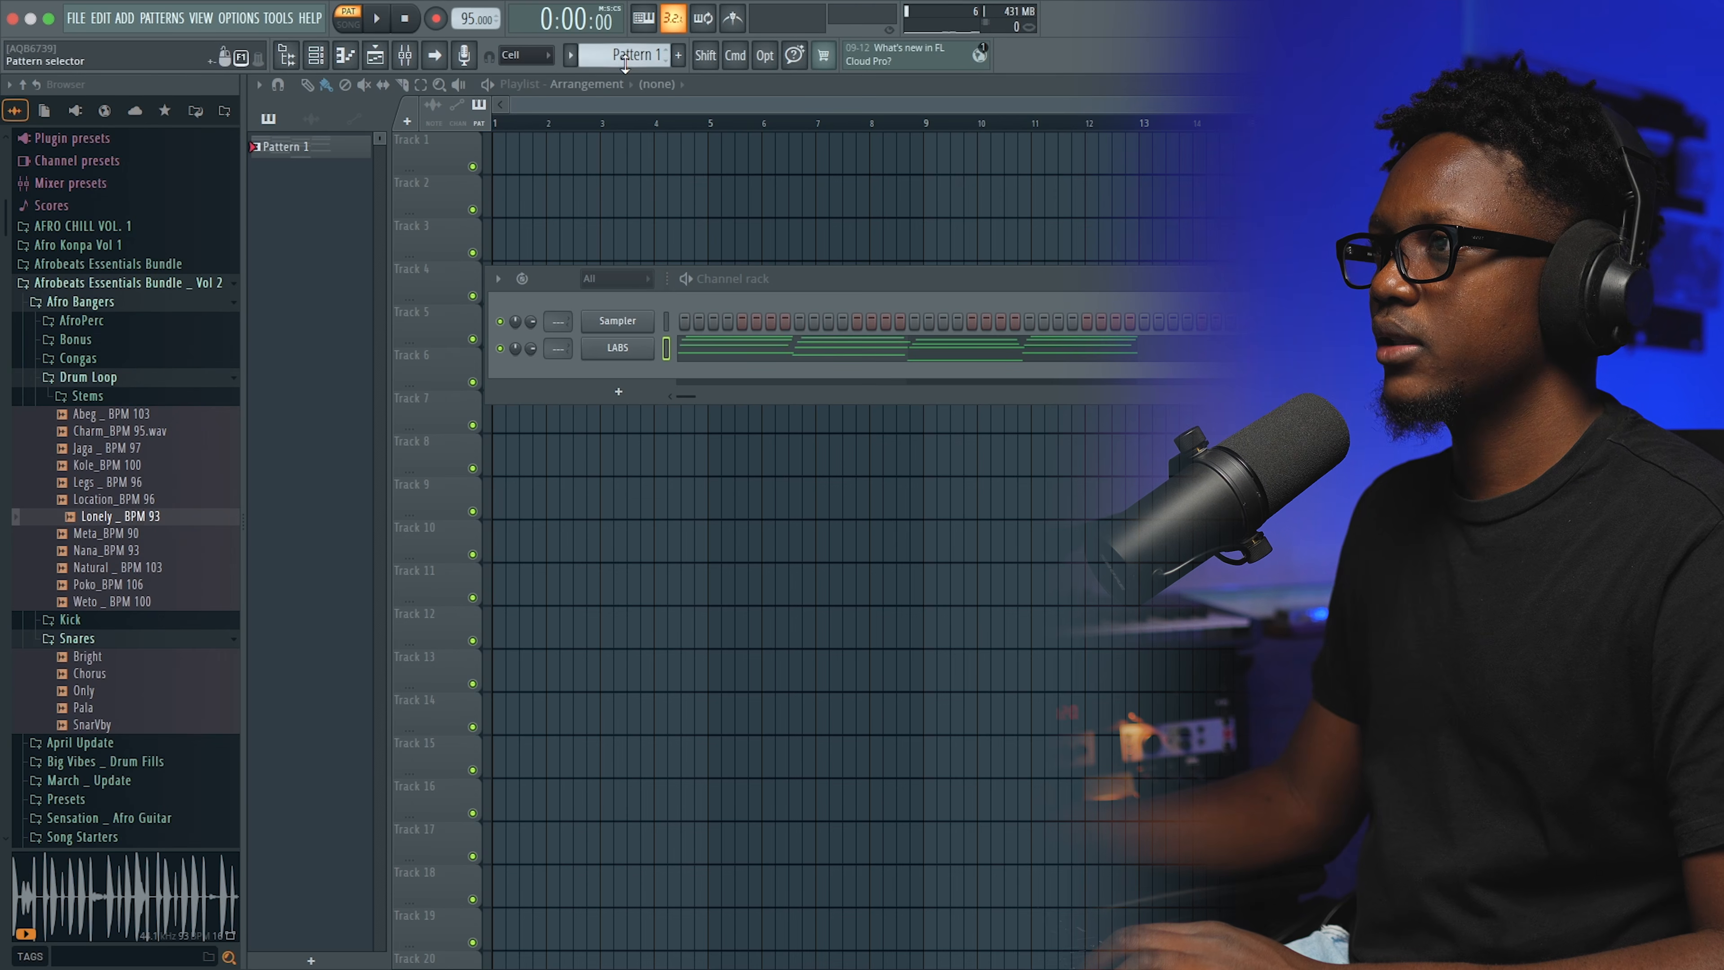
Duplicate all notes of the four-chord progression right after the original, with Pattern 1 placed at the start of Track 1
{"action": "left_click_drag", "start_coordinate": [611, 168], "coordinate": [505, 165]}
{"action": "double_click", "coordinate": [586, 144]}
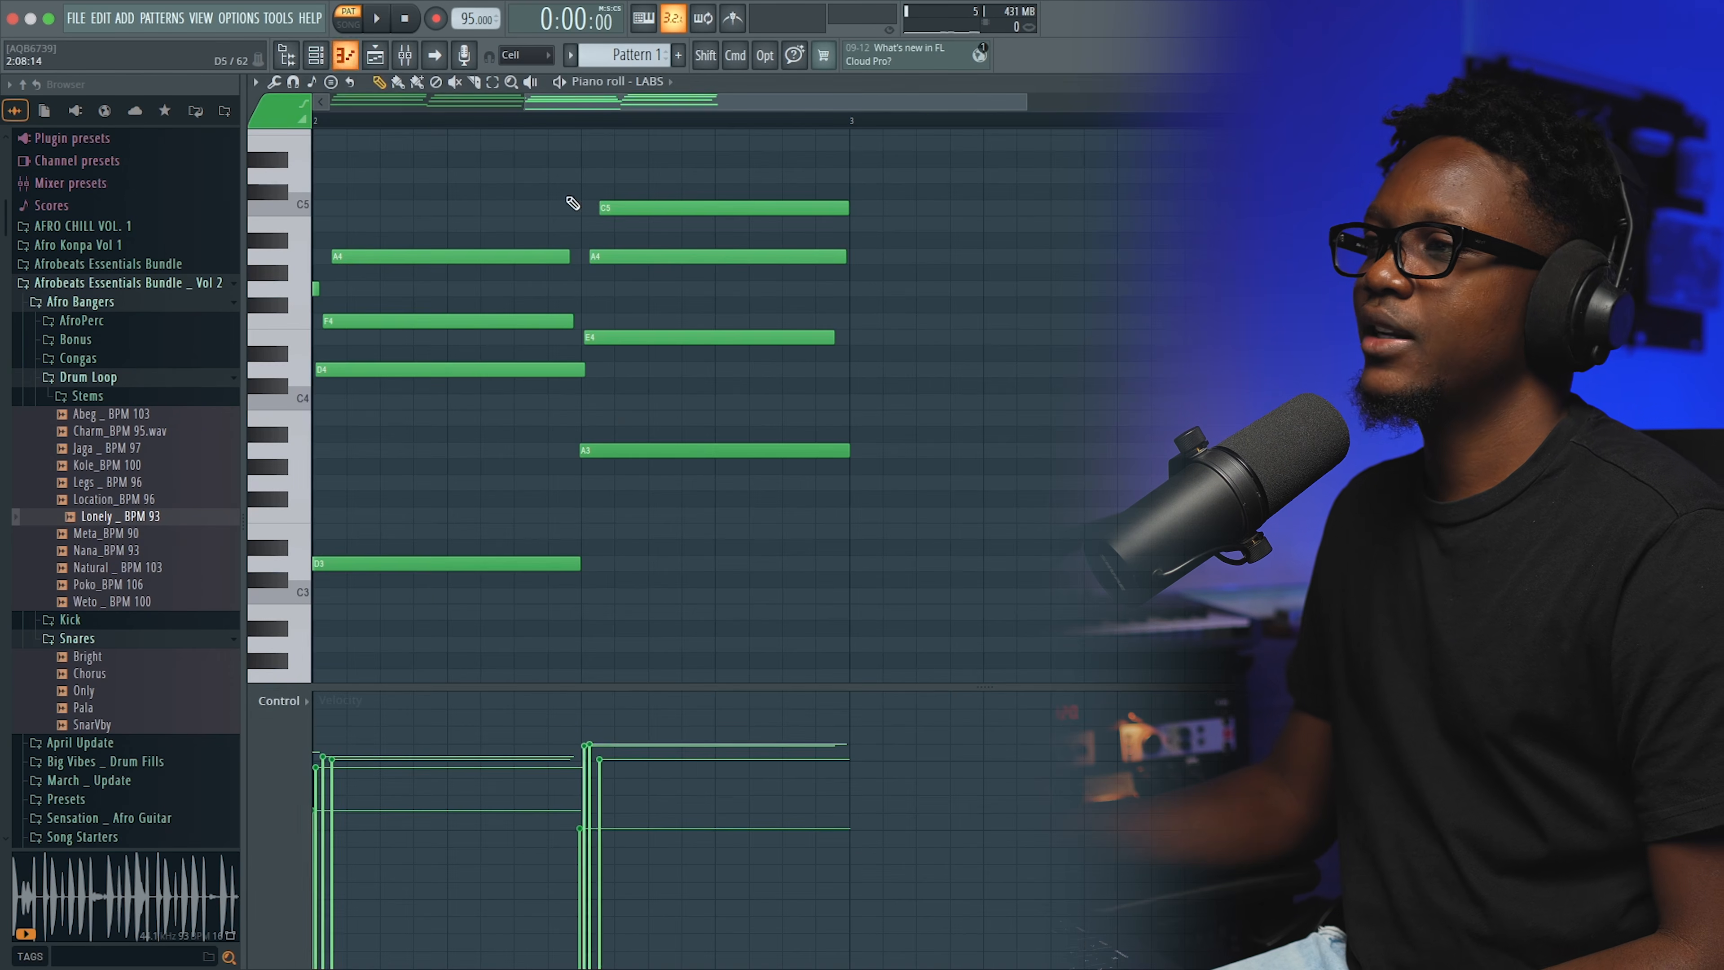
{"action": "scroll", "coordinate": [612, 405], "scroll_direction": "left", "scroll_amount": 5}
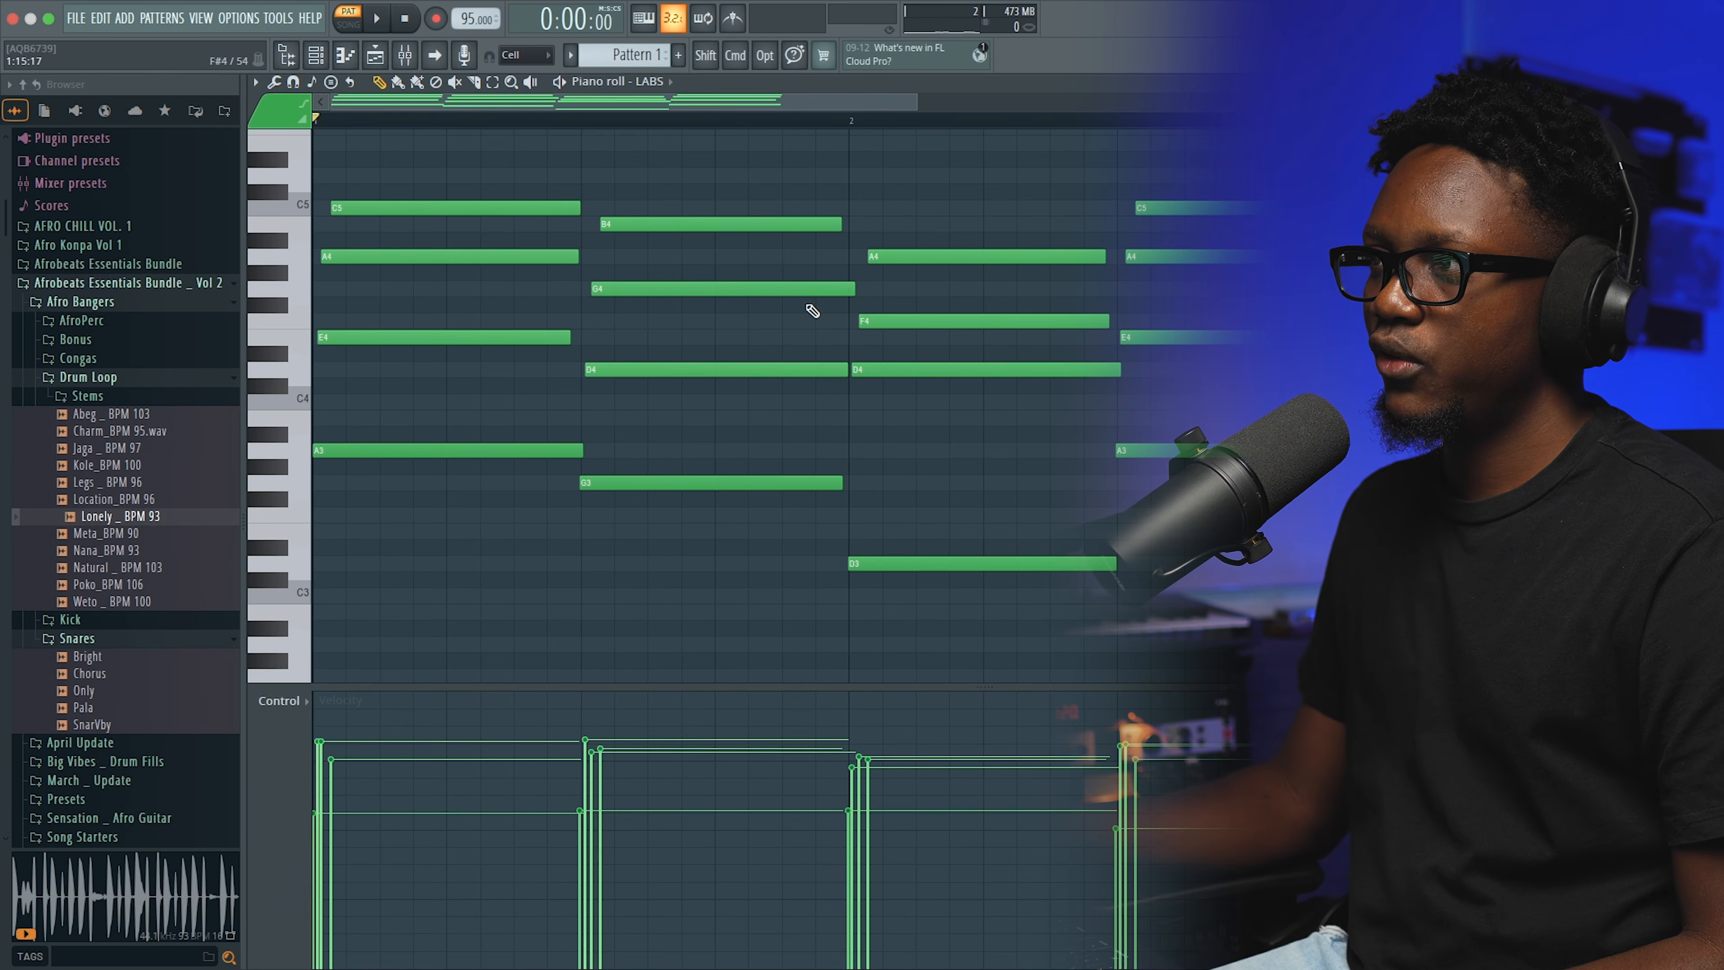
{"action": "left_click_drag", "start_coordinate": [910, 96], "coordinate": [1108, 97]}
{"action": "key", "text": "super+a"}
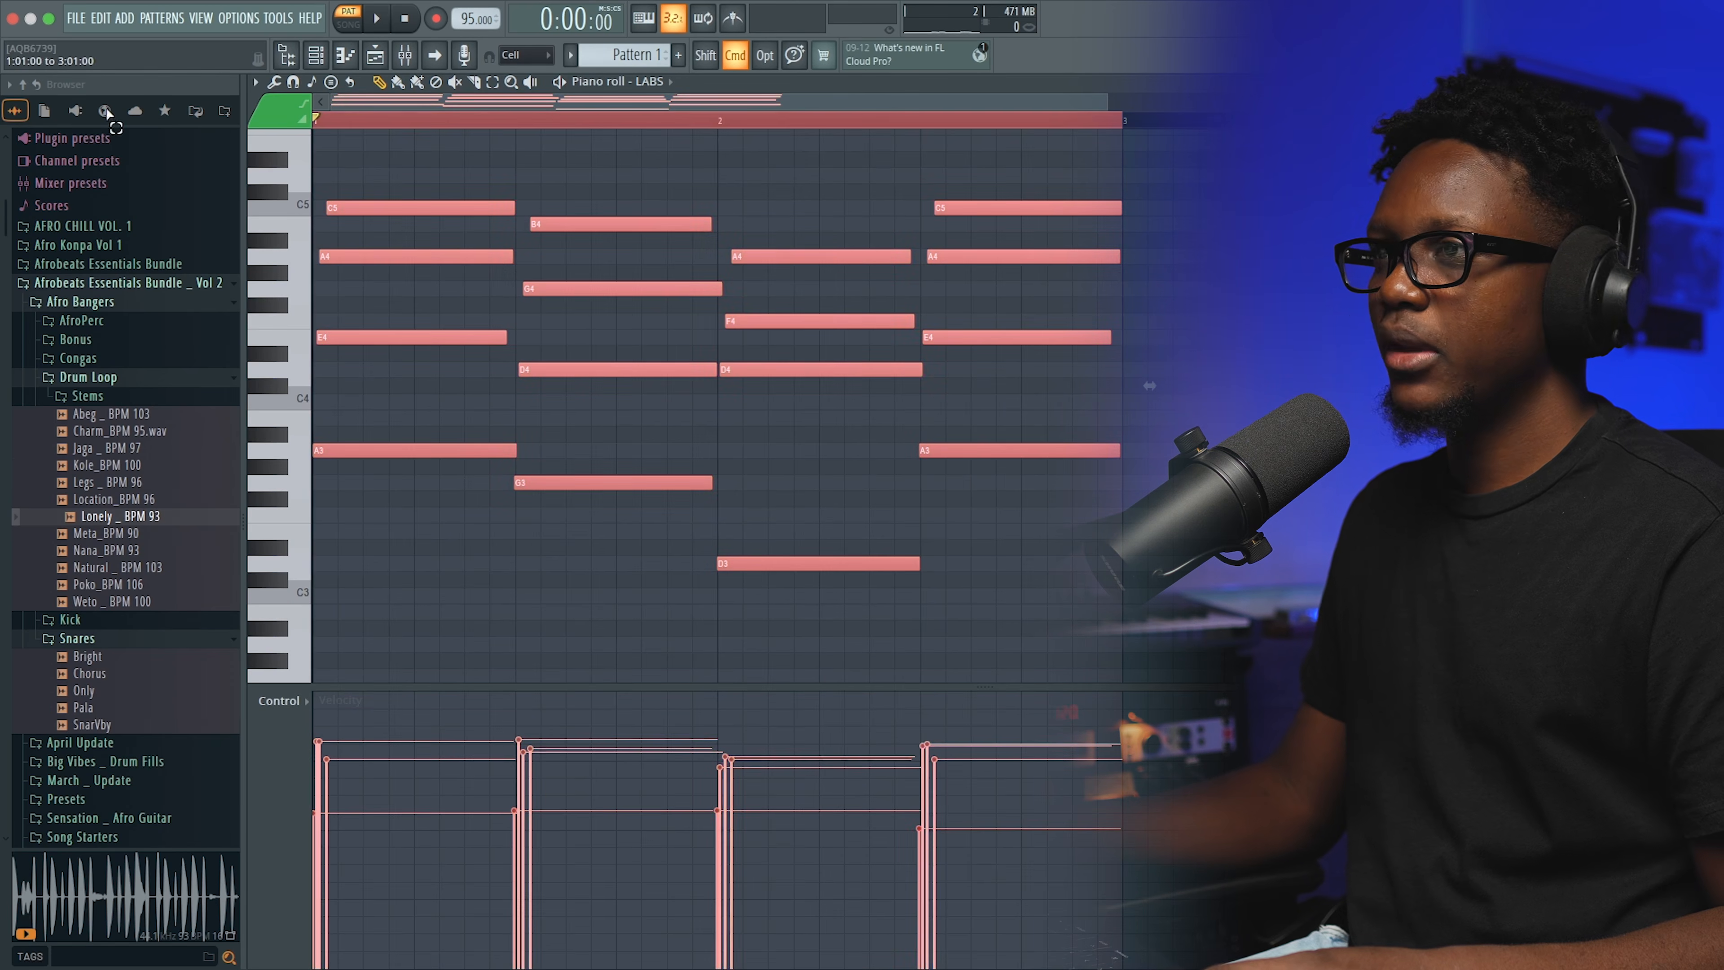
{"action": "key", "text": "super+b"}
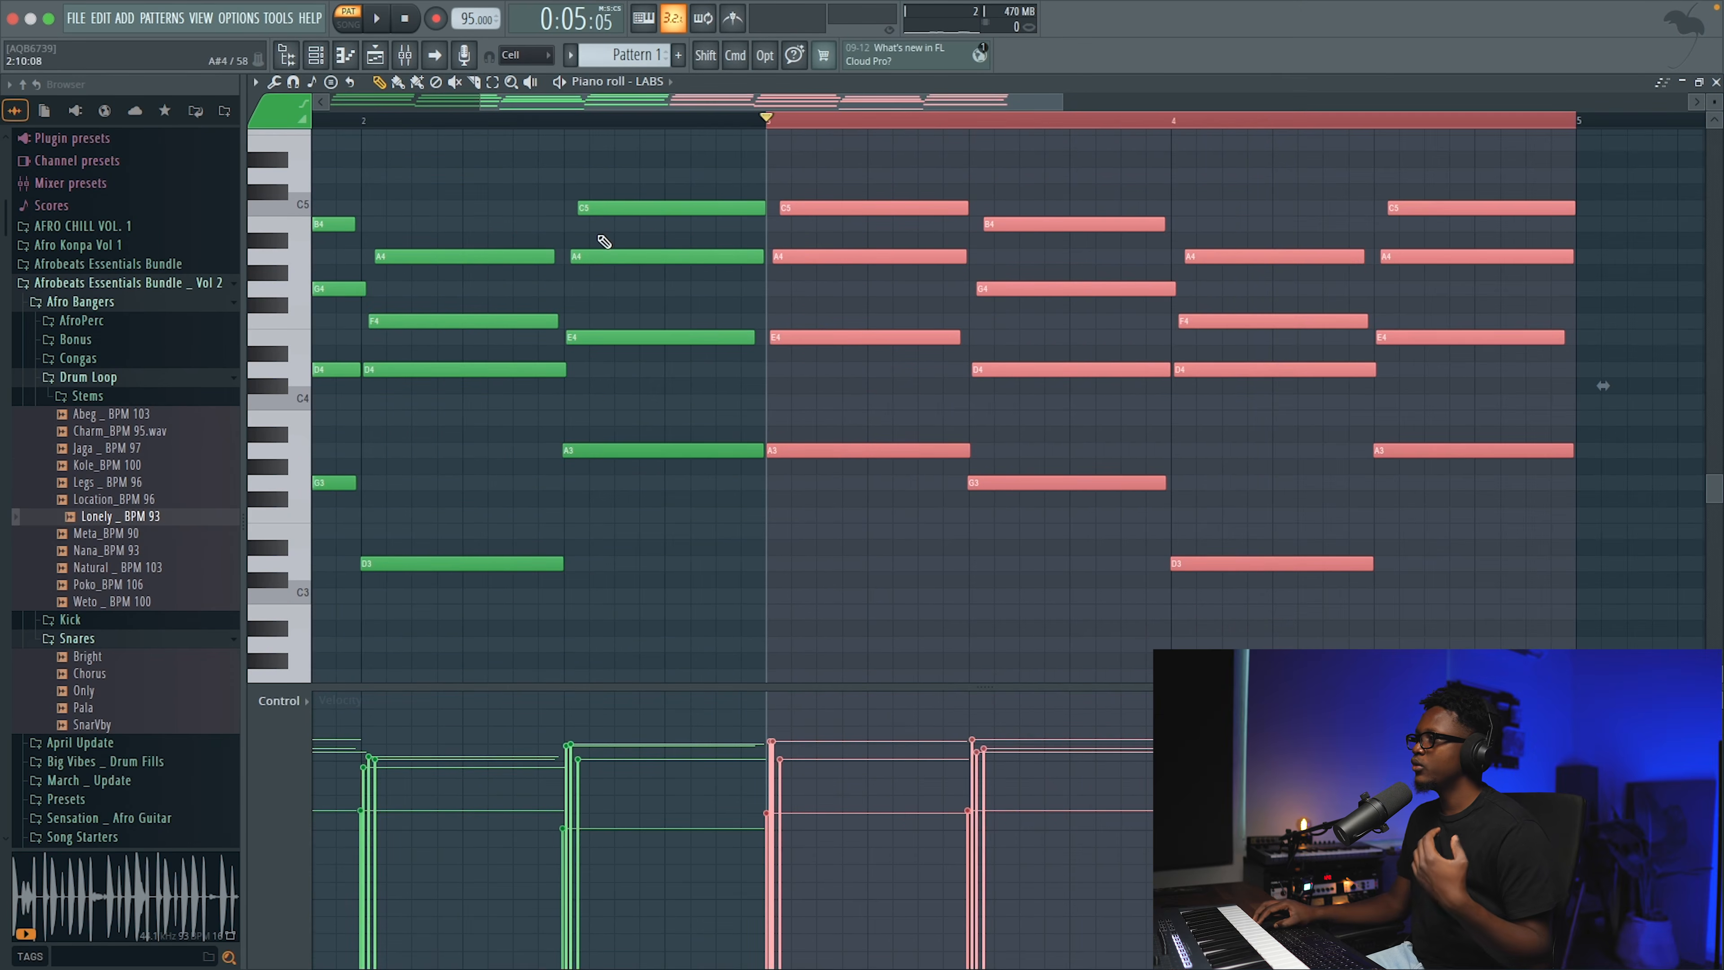
{"action": "left_click", "coordinate": [1715, 83]}
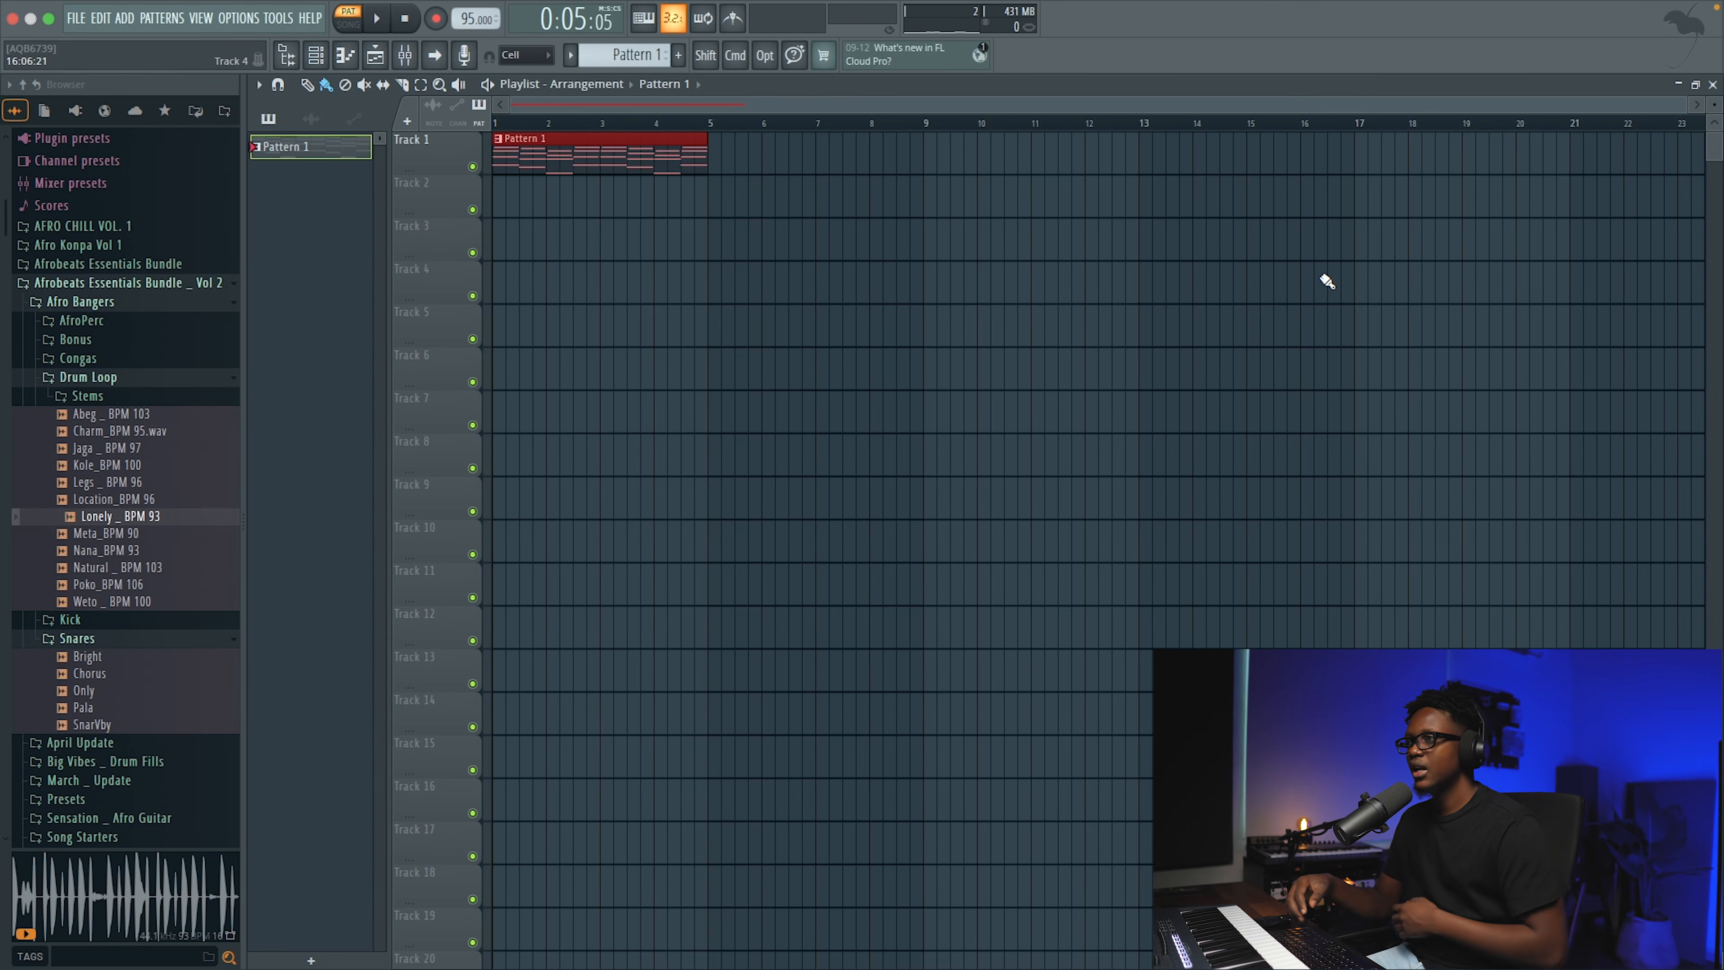
Place the Lonely _ BPM 93 drum loop on Track 2 beneath Pattern 1 and lower its channel volume to about 43%
{"action": "left_click_drag", "start_coordinate": [1682, 107], "coordinate": [1008, 197]}
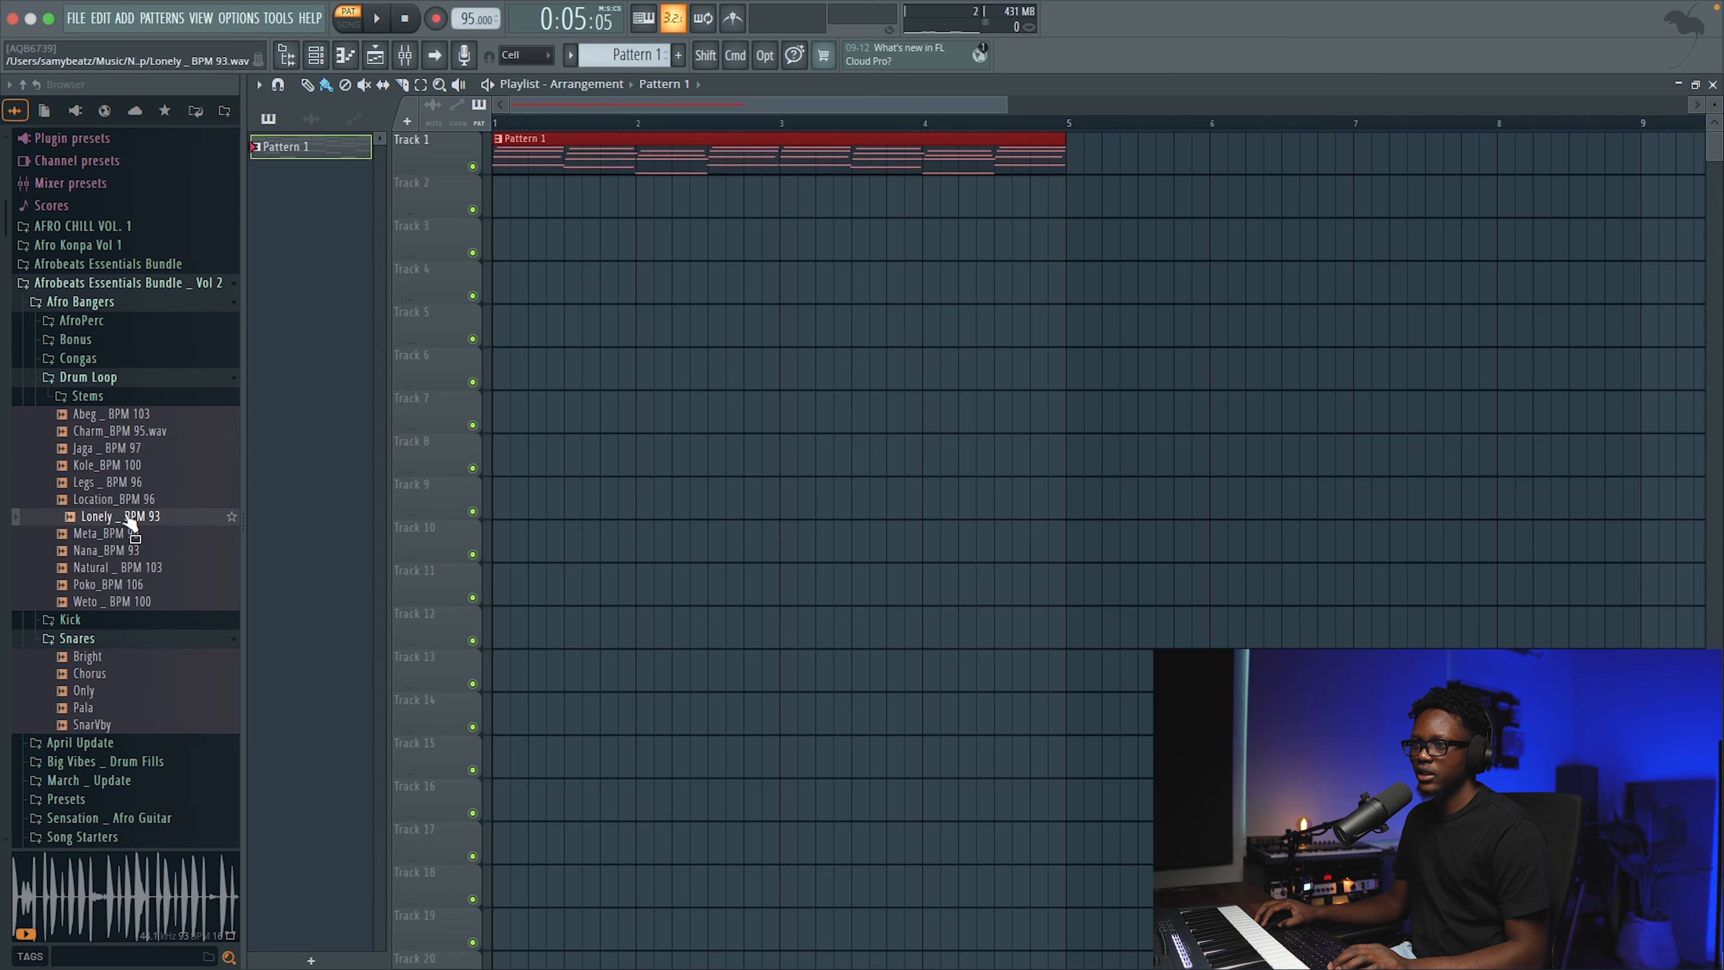
{"action": "left_click_drag", "start_coordinate": [111, 523], "coordinate": [650, 208]}
{"action": "double_click", "coordinate": [781, 204]}
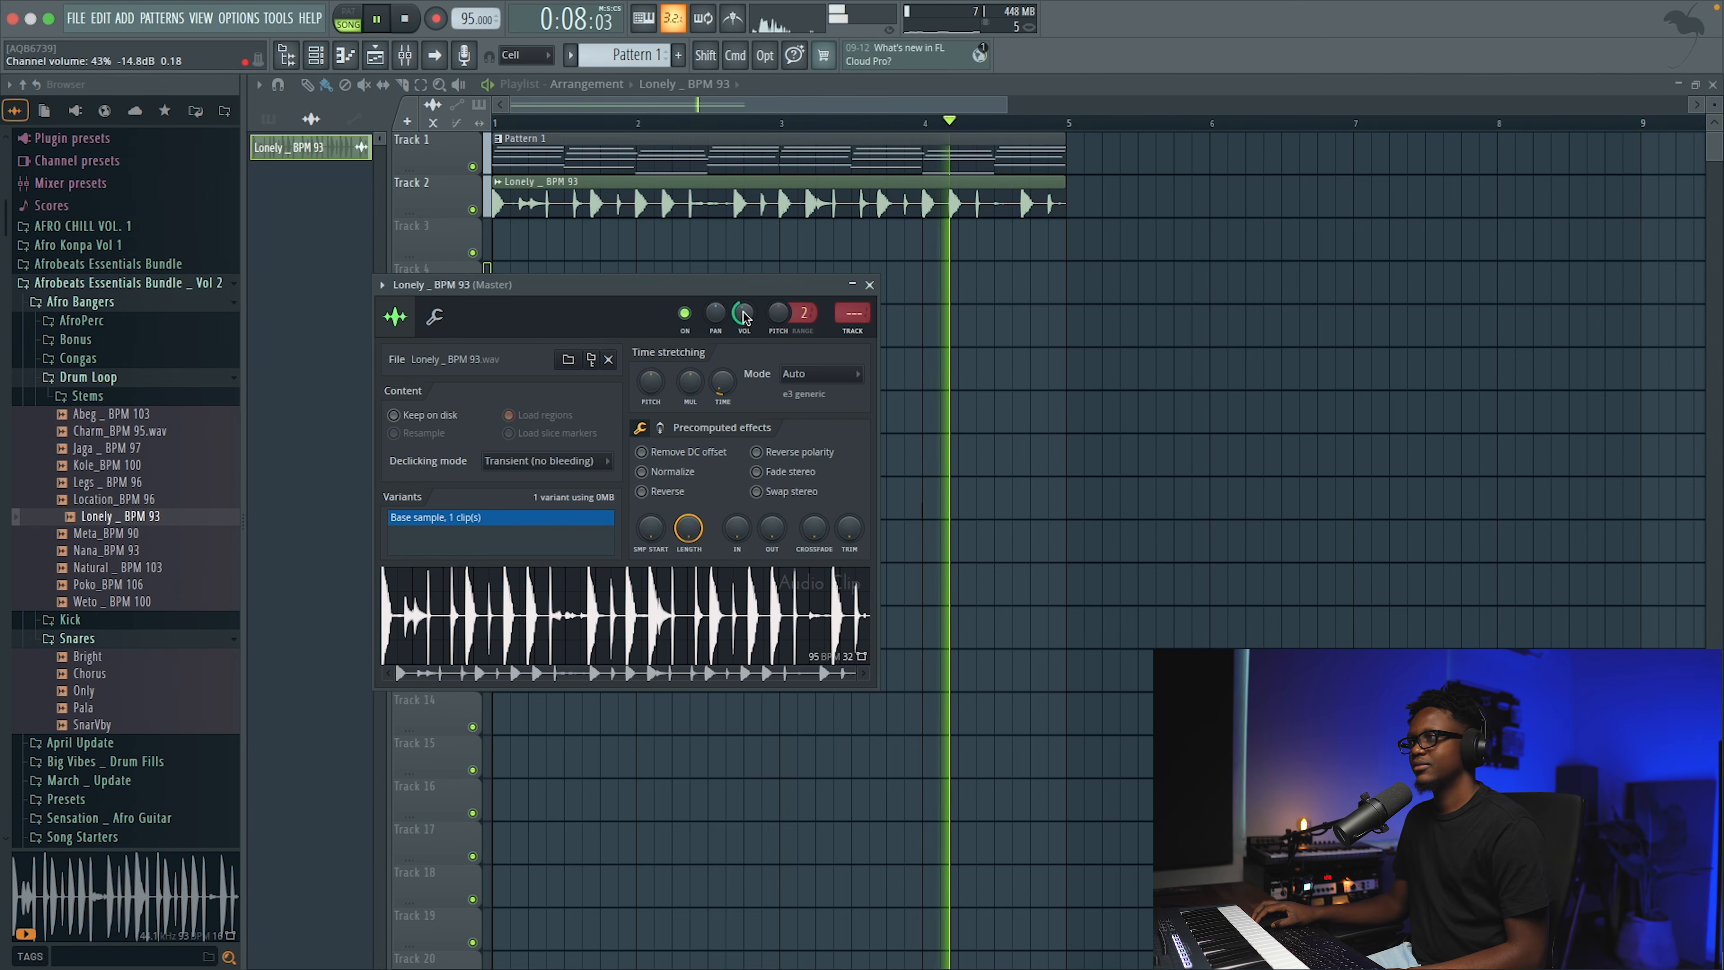
{"action": "key", "text": "space"}
In the repeated progression, raise the third chord's D4 and the last chord's E4 by an octave, and play the result
{"action": "double_click", "coordinate": [823, 167]}
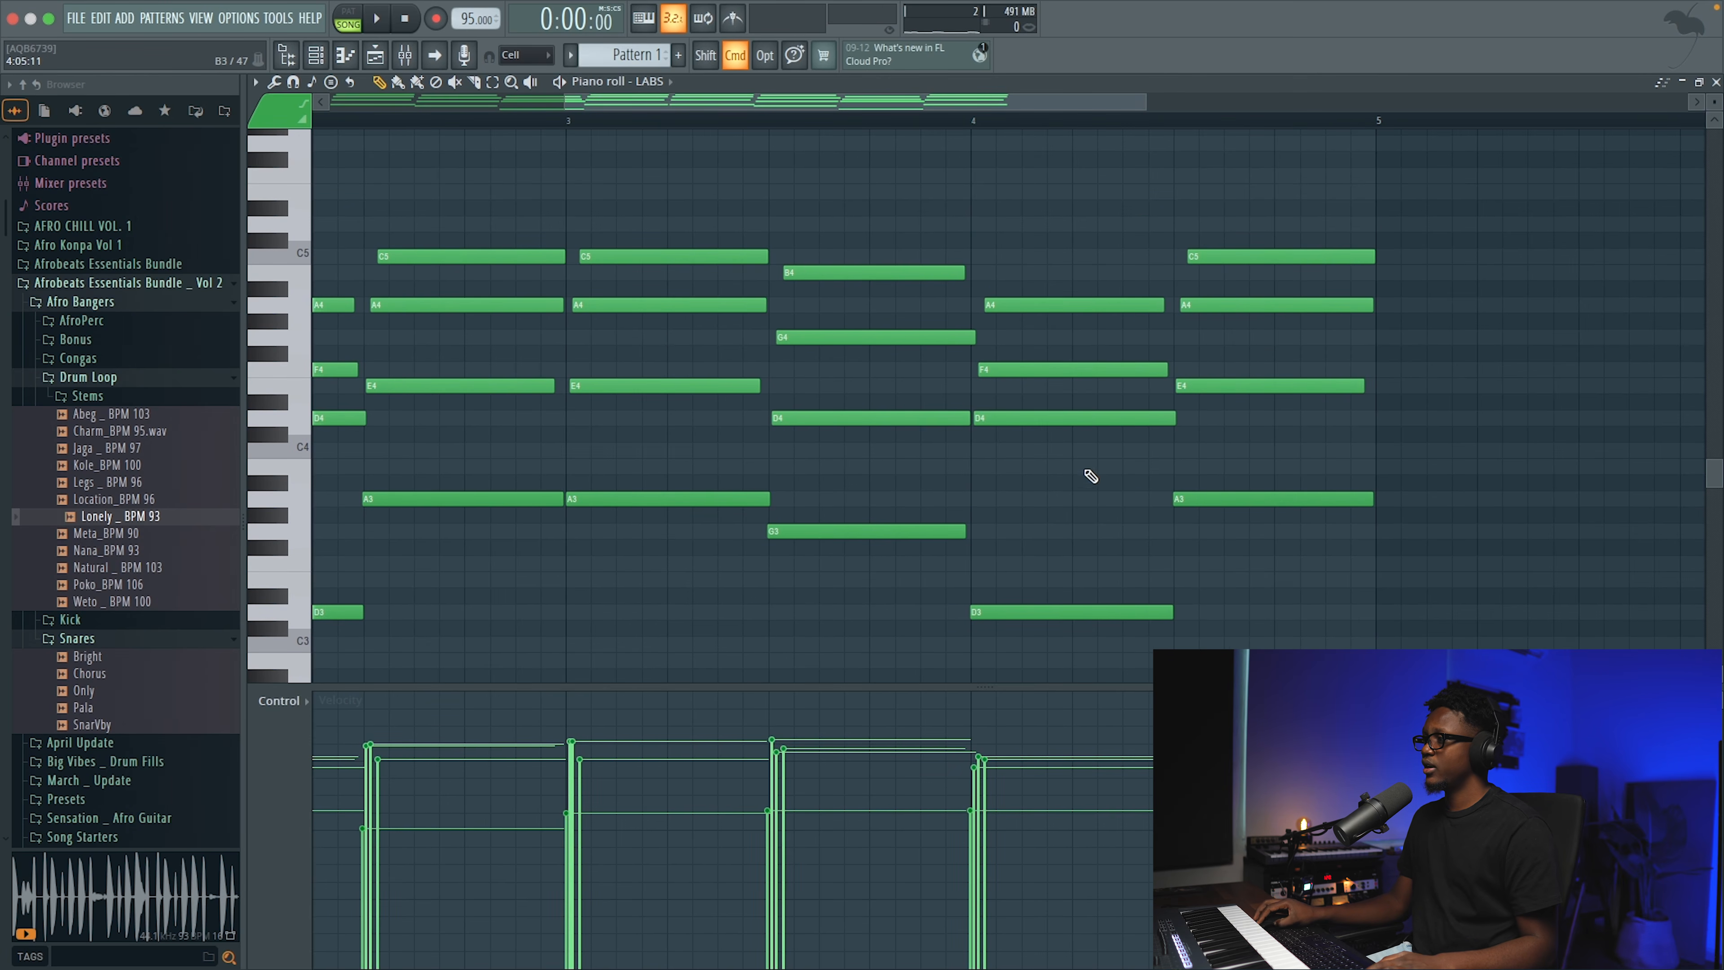
{"action": "key", "text": "super+Up"}
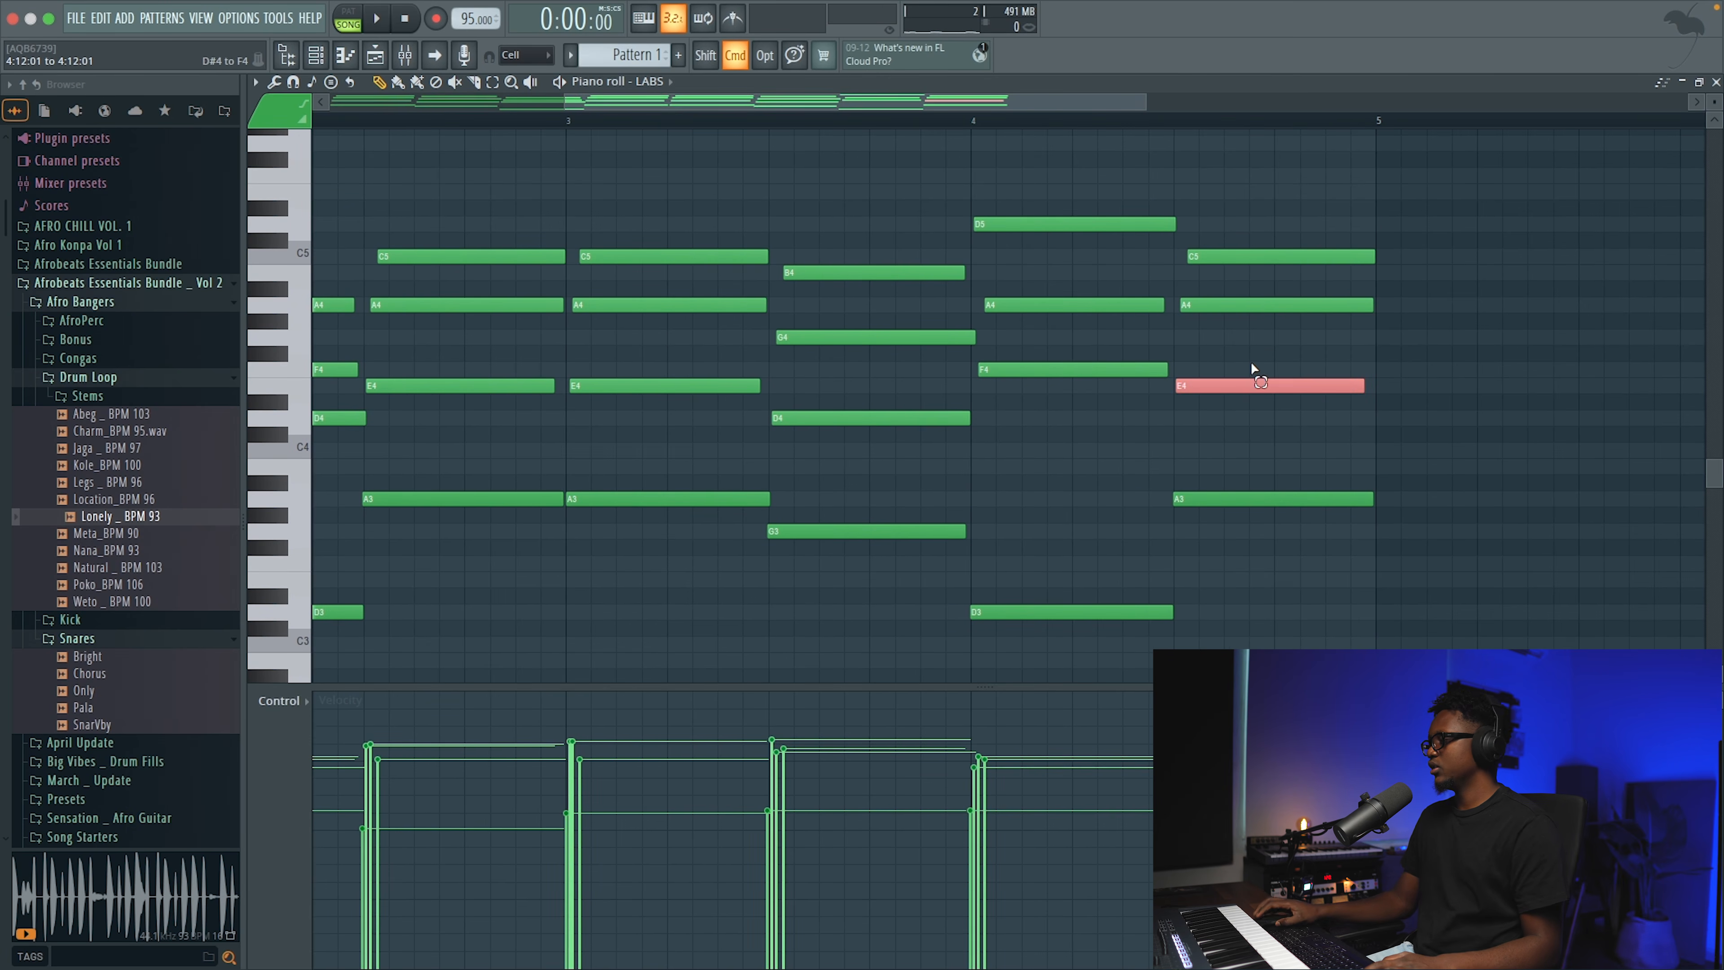
{"action": "key", "text": "super+Up"}
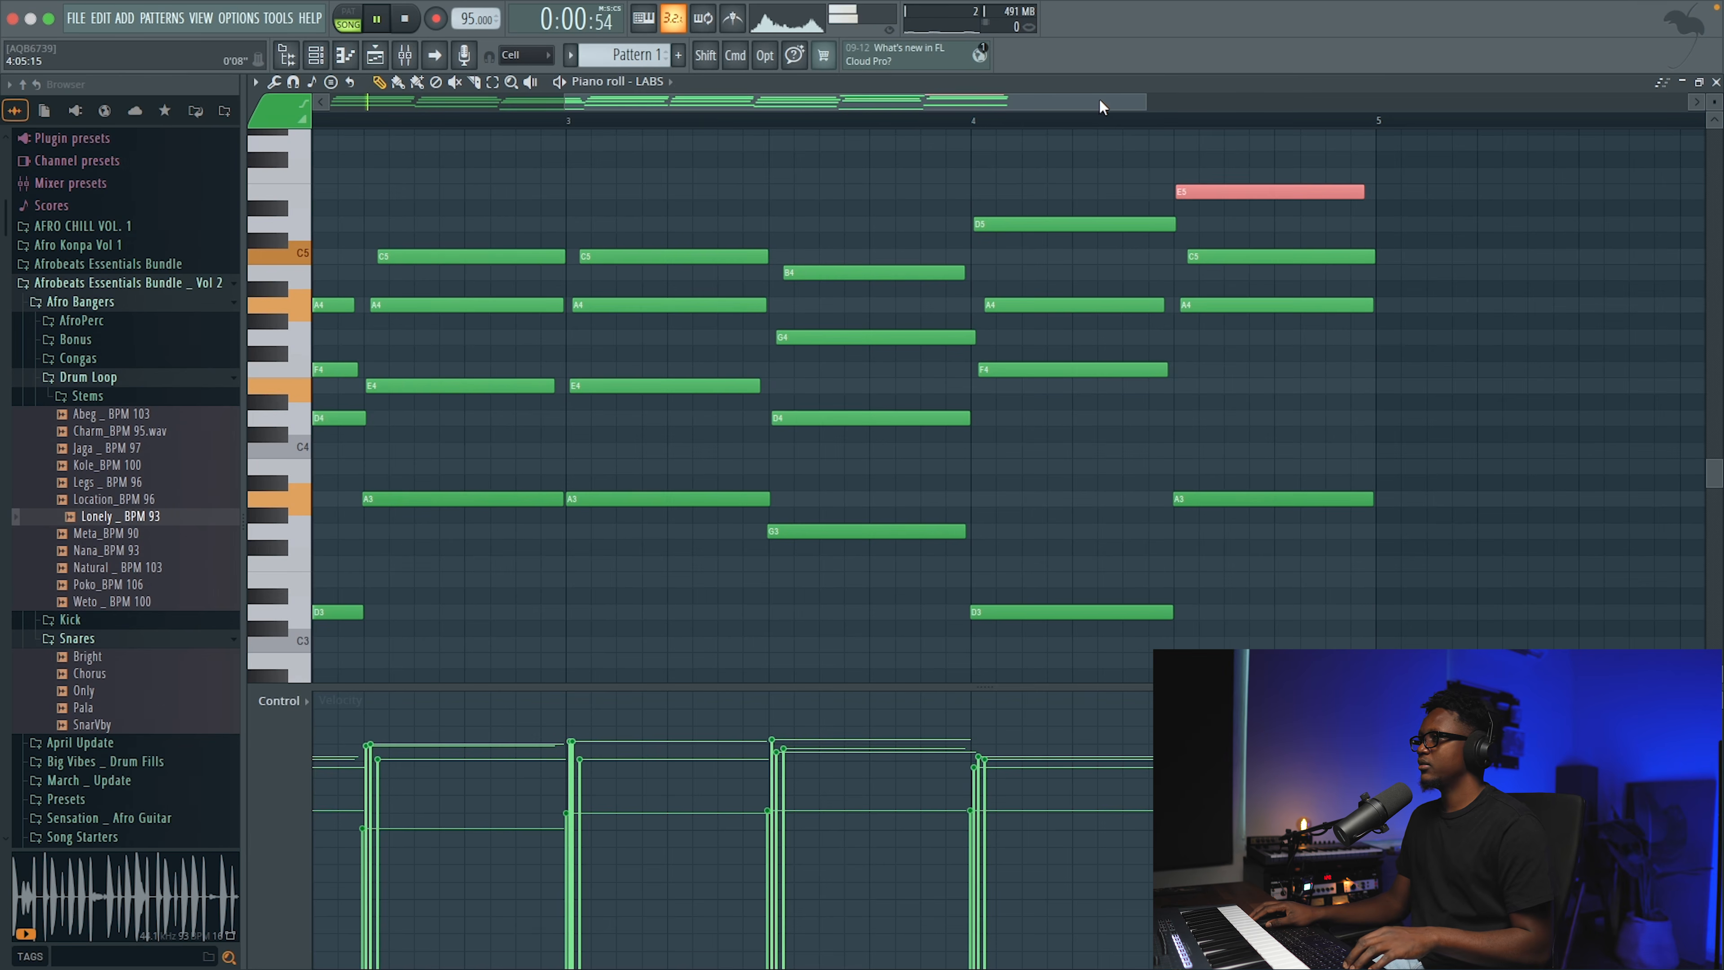
{"action": "left_click_drag", "start_coordinate": [1150, 104], "coordinate": [1320, 147]}
{"action": "left_click_drag", "start_coordinate": [1043, 100], "coordinate": [713, 146]}
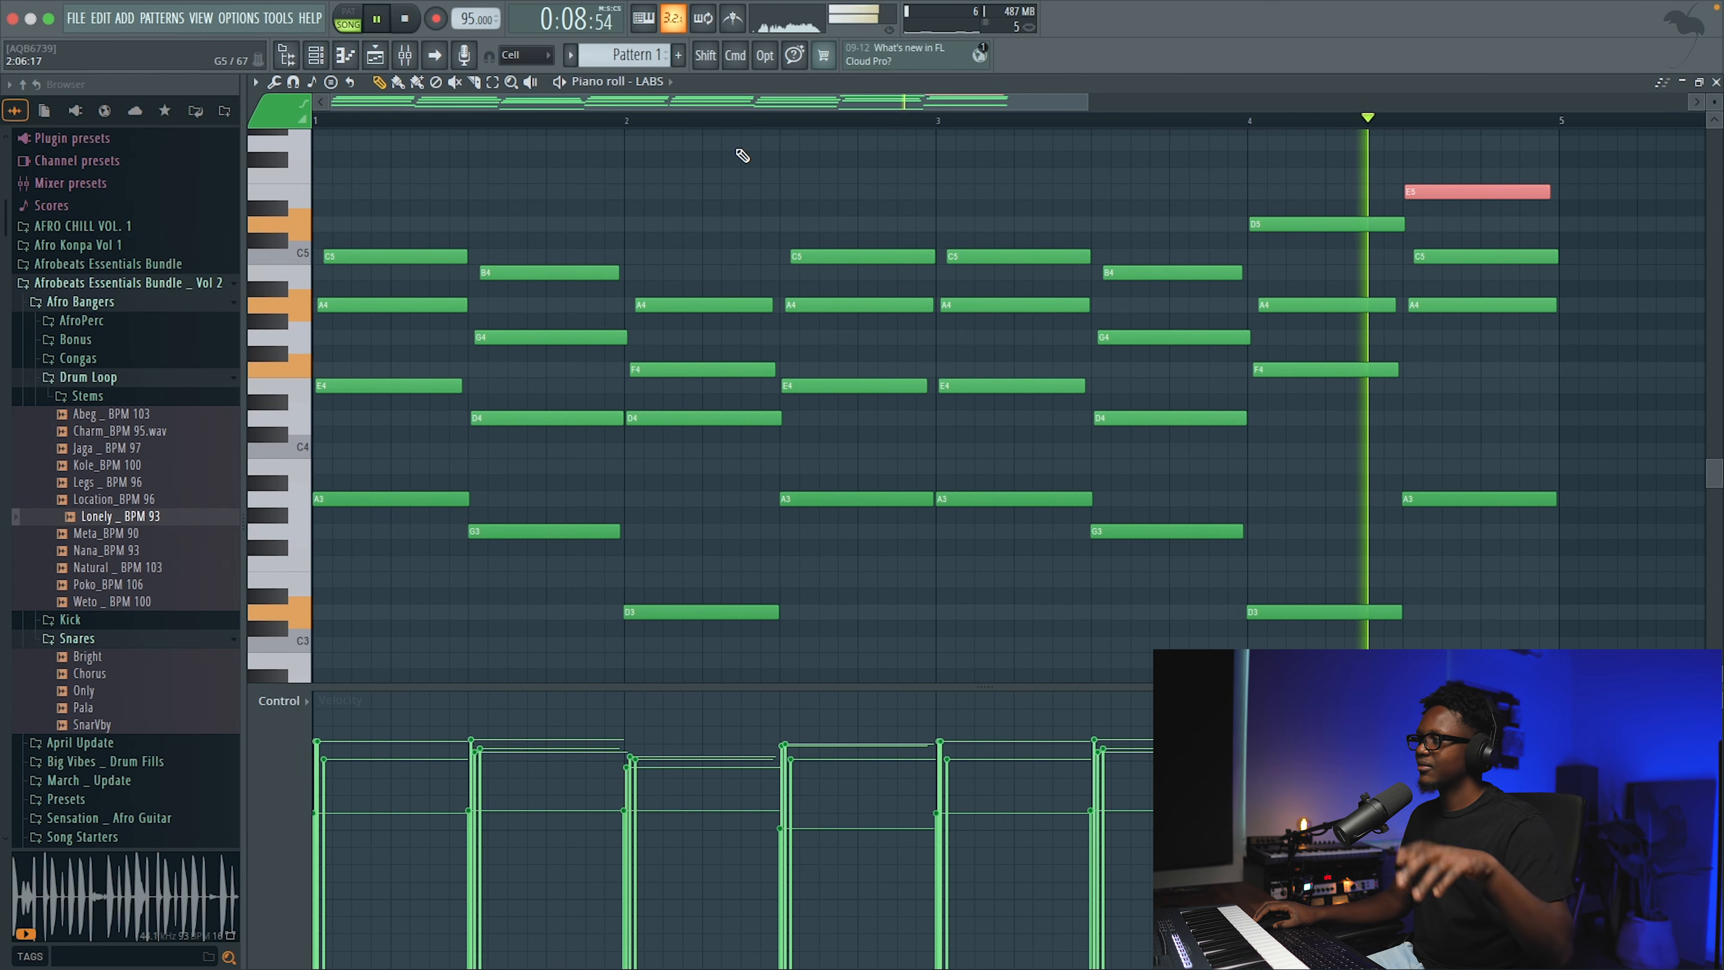
{"action": "key", "text": "space"}
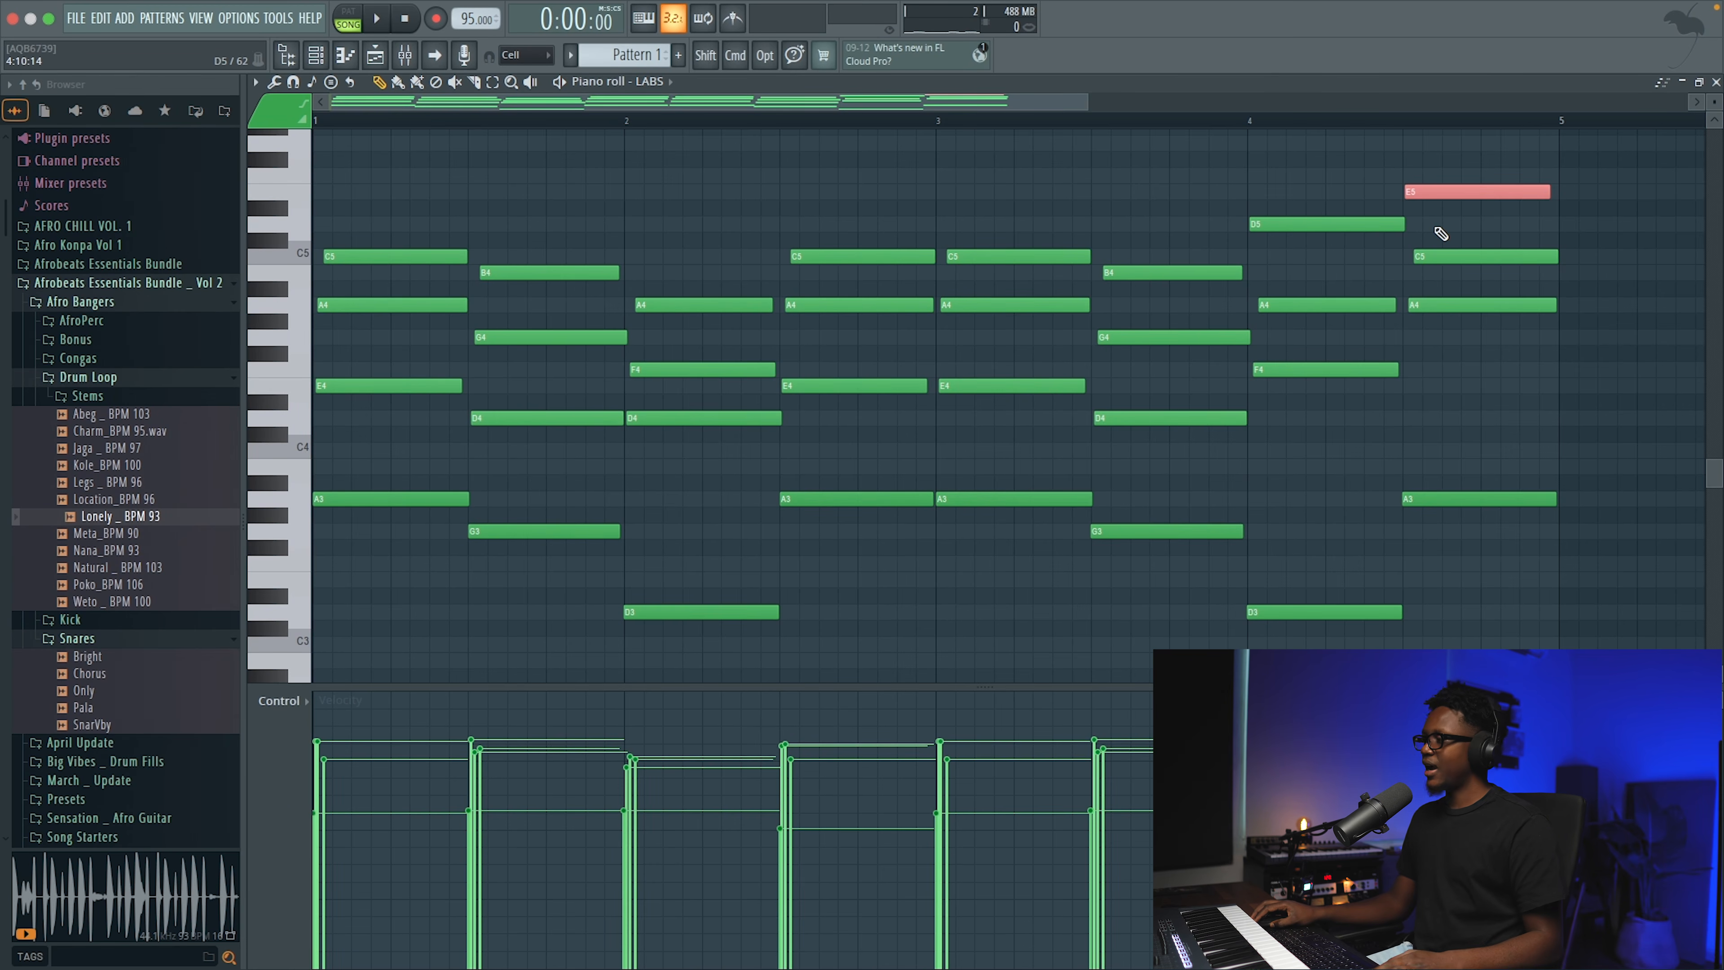
Try the two raised notes, D5 and E5, an octave lower to compare the voicings
{"action": "left_click_drag", "start_coordinate": [1480, 231], "coordinate": [1266, 166]}
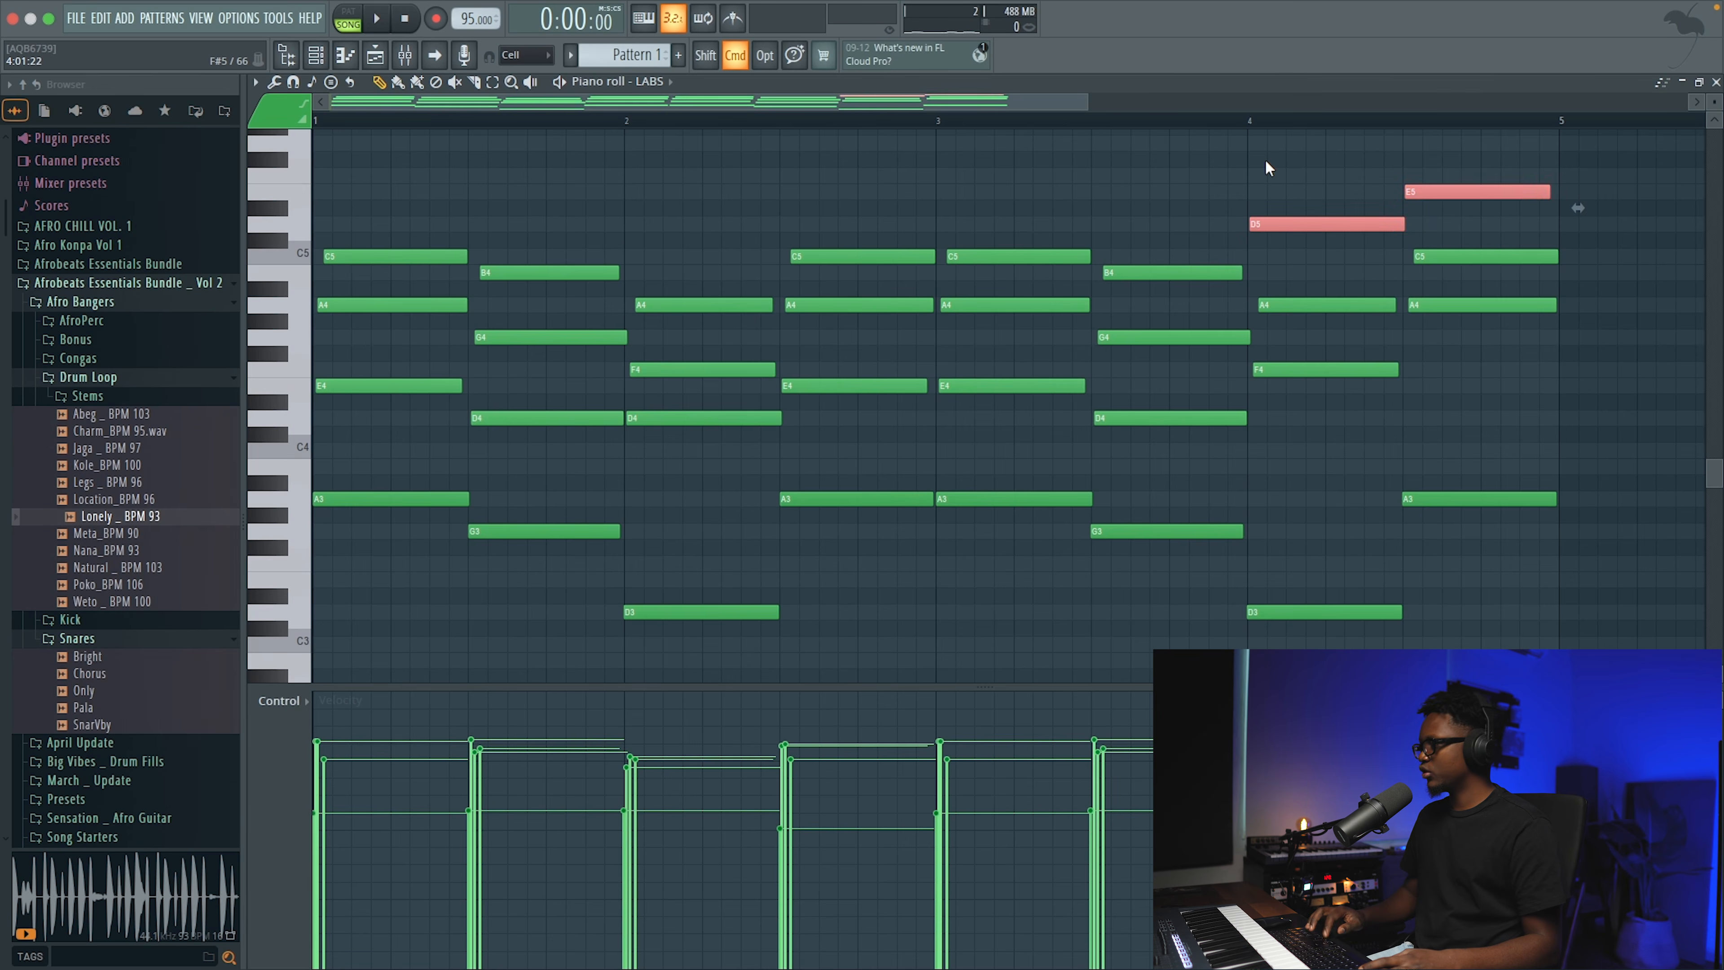
{"action": "key", "text": "super+Down"}
{"action": "key", "text": "super+Up"}
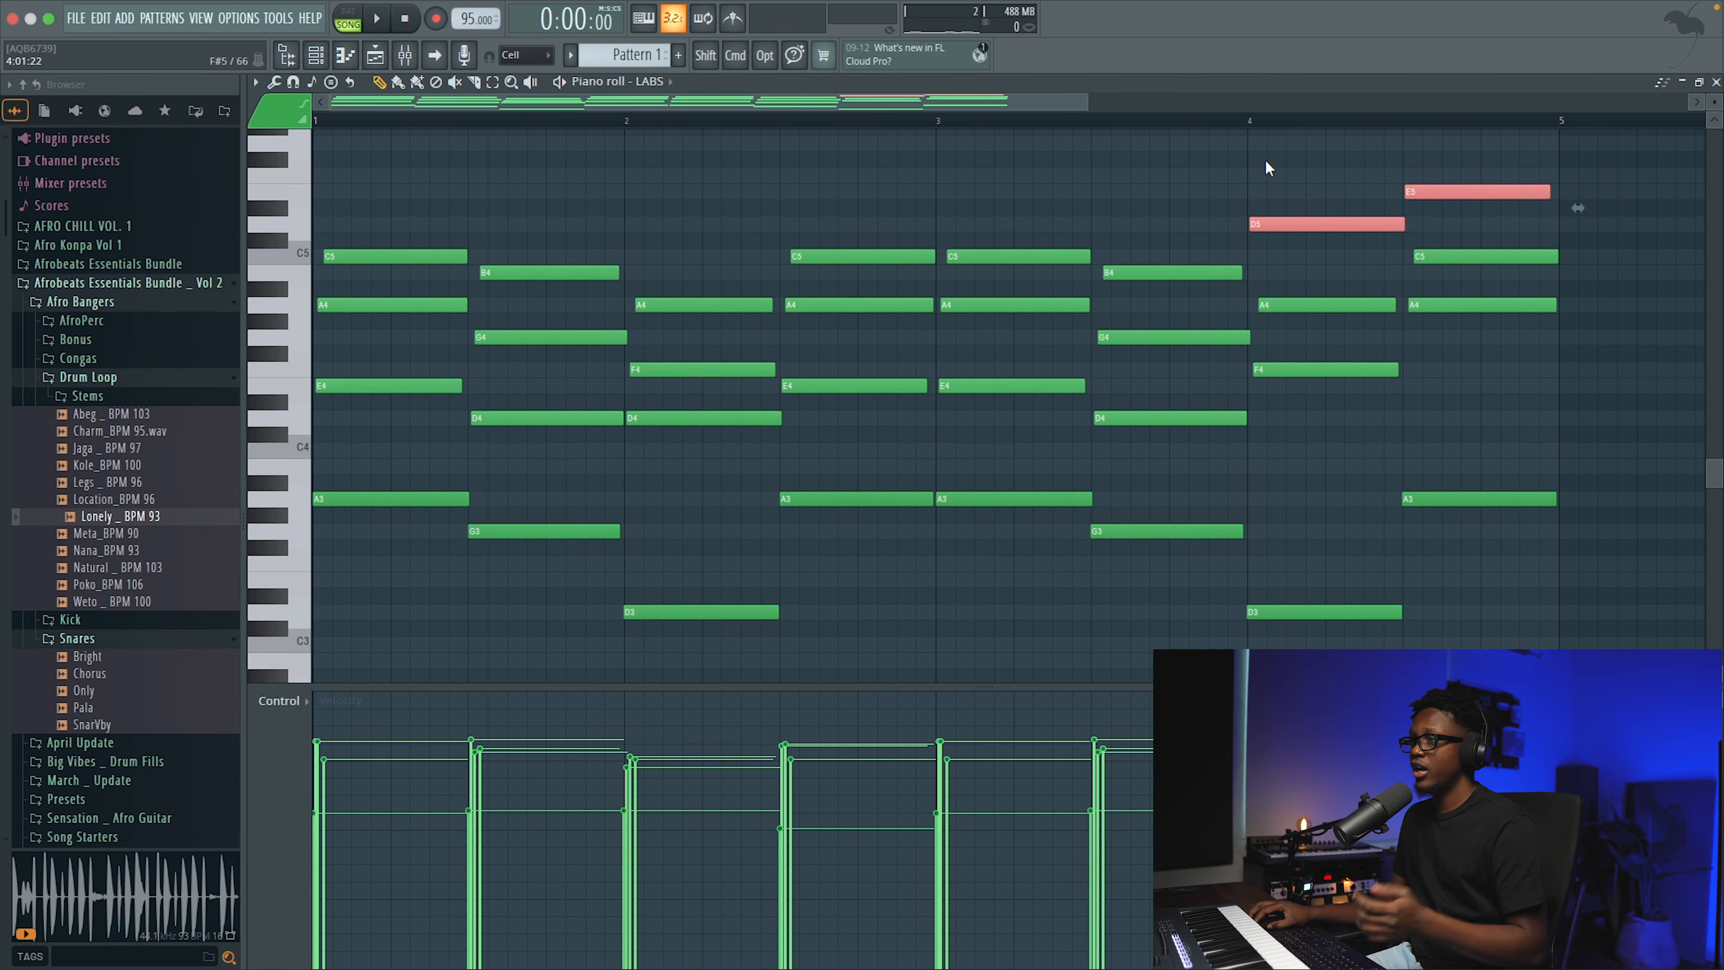
Play the chords together with the drum loop in the playlist and show the channel rack
{"action": "left_click", "coordinate": [1716, 82]}
{"action": "key", "text": "space"}
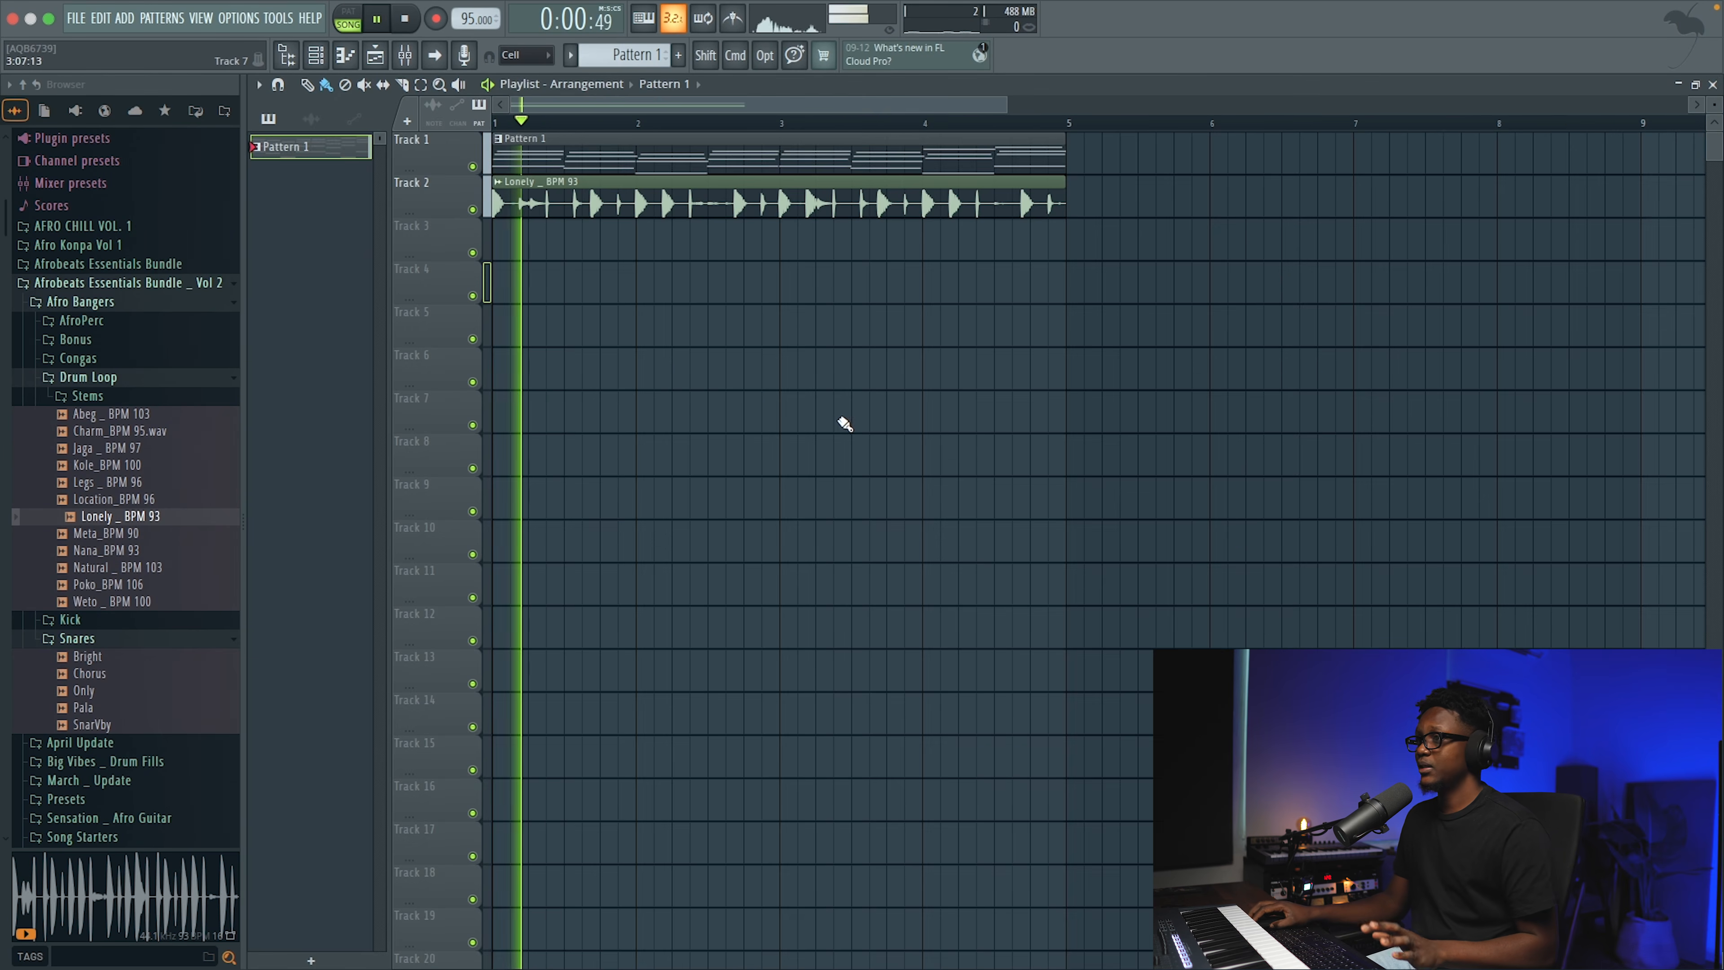
{"action": "left_click", "coordinate": [375, 56]}
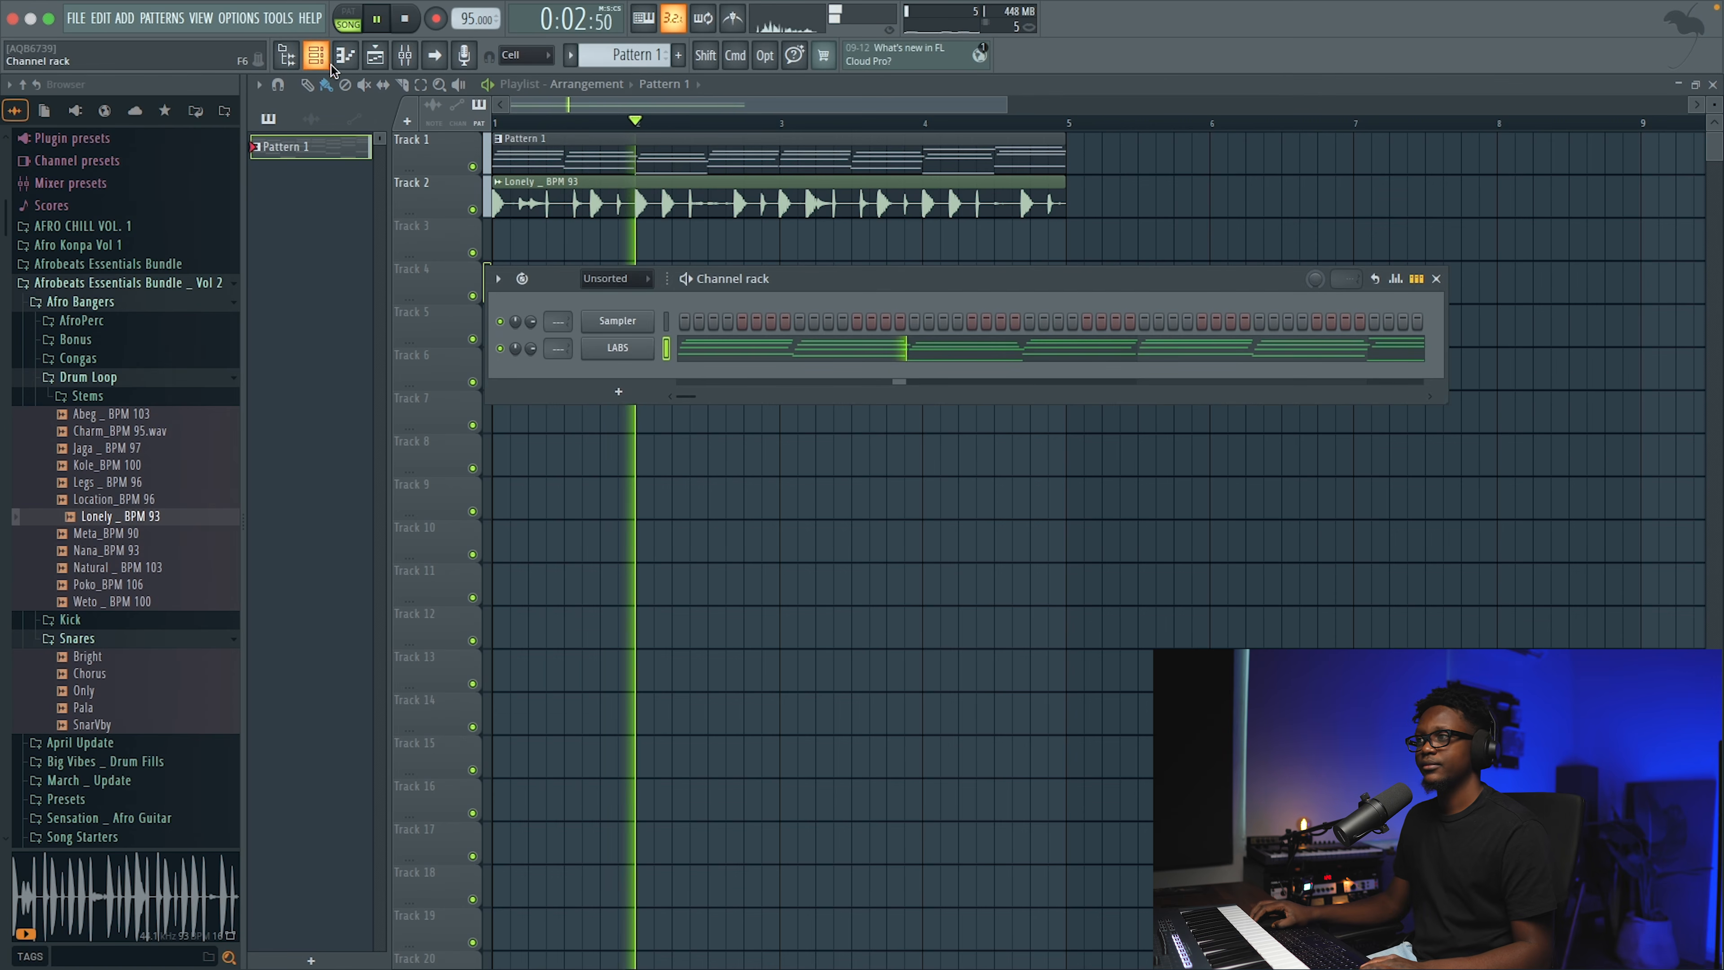
{"action": "key", "text": "space"}
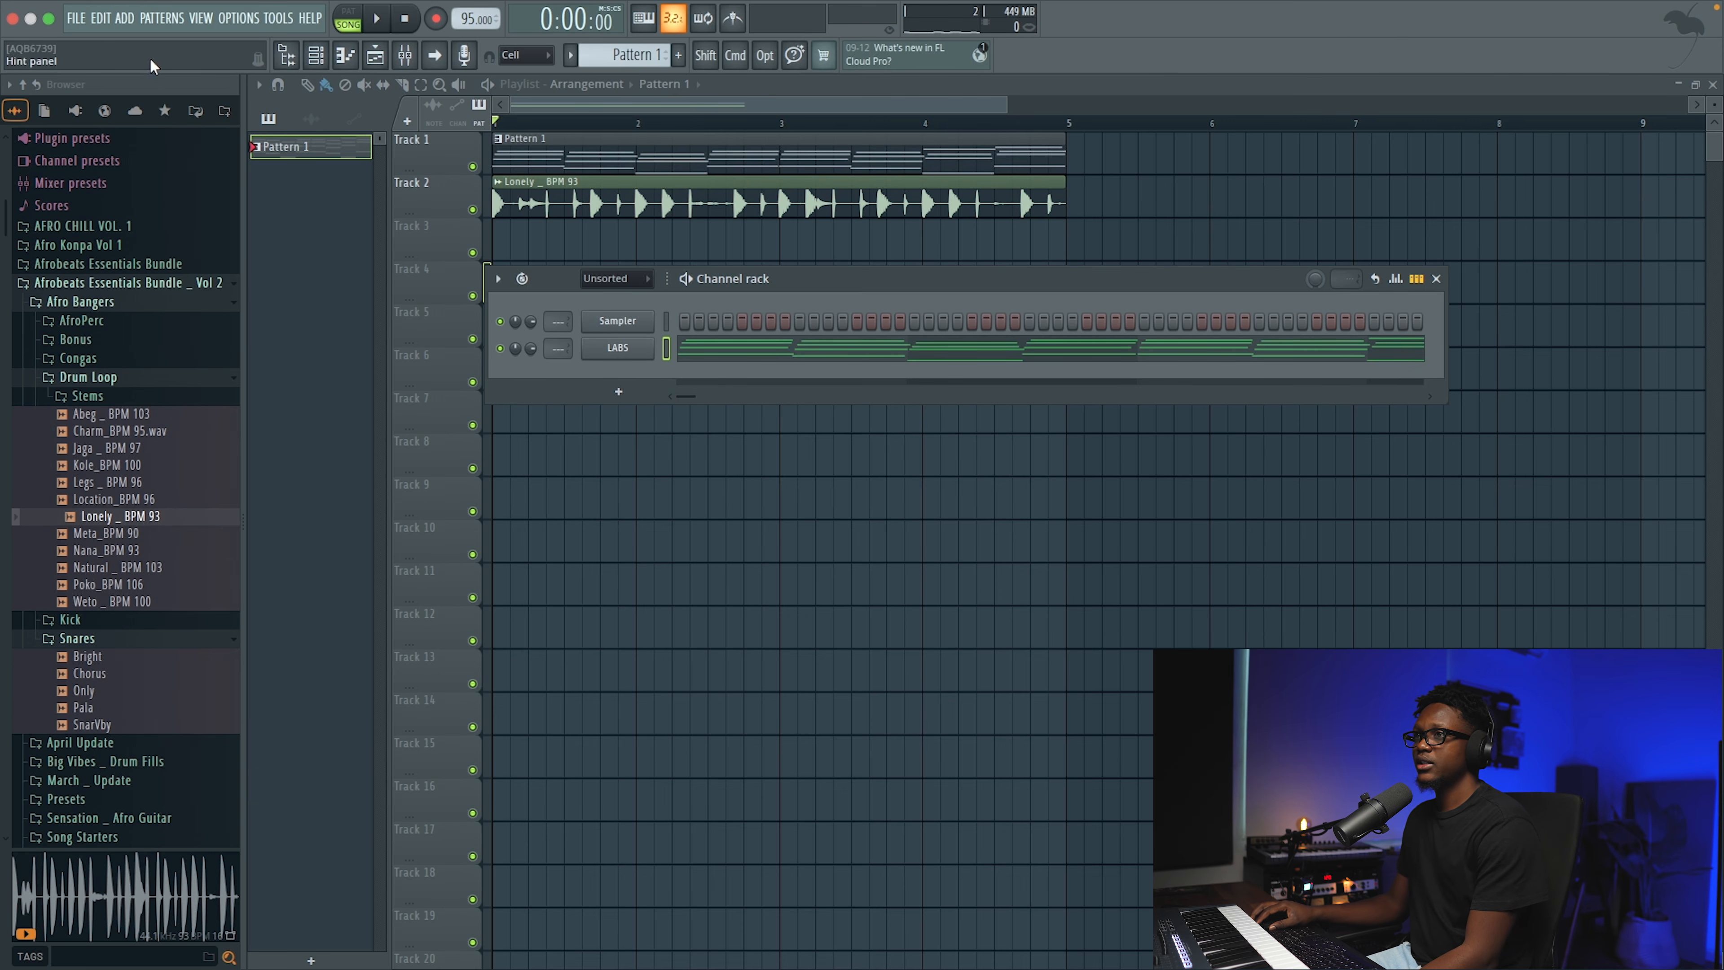
Add a SKY_Keys channel with a copy of the LABS notes, solo it and choose the Fall Apart preset
{"action": "left_click", "coordinate": [125, 19]}
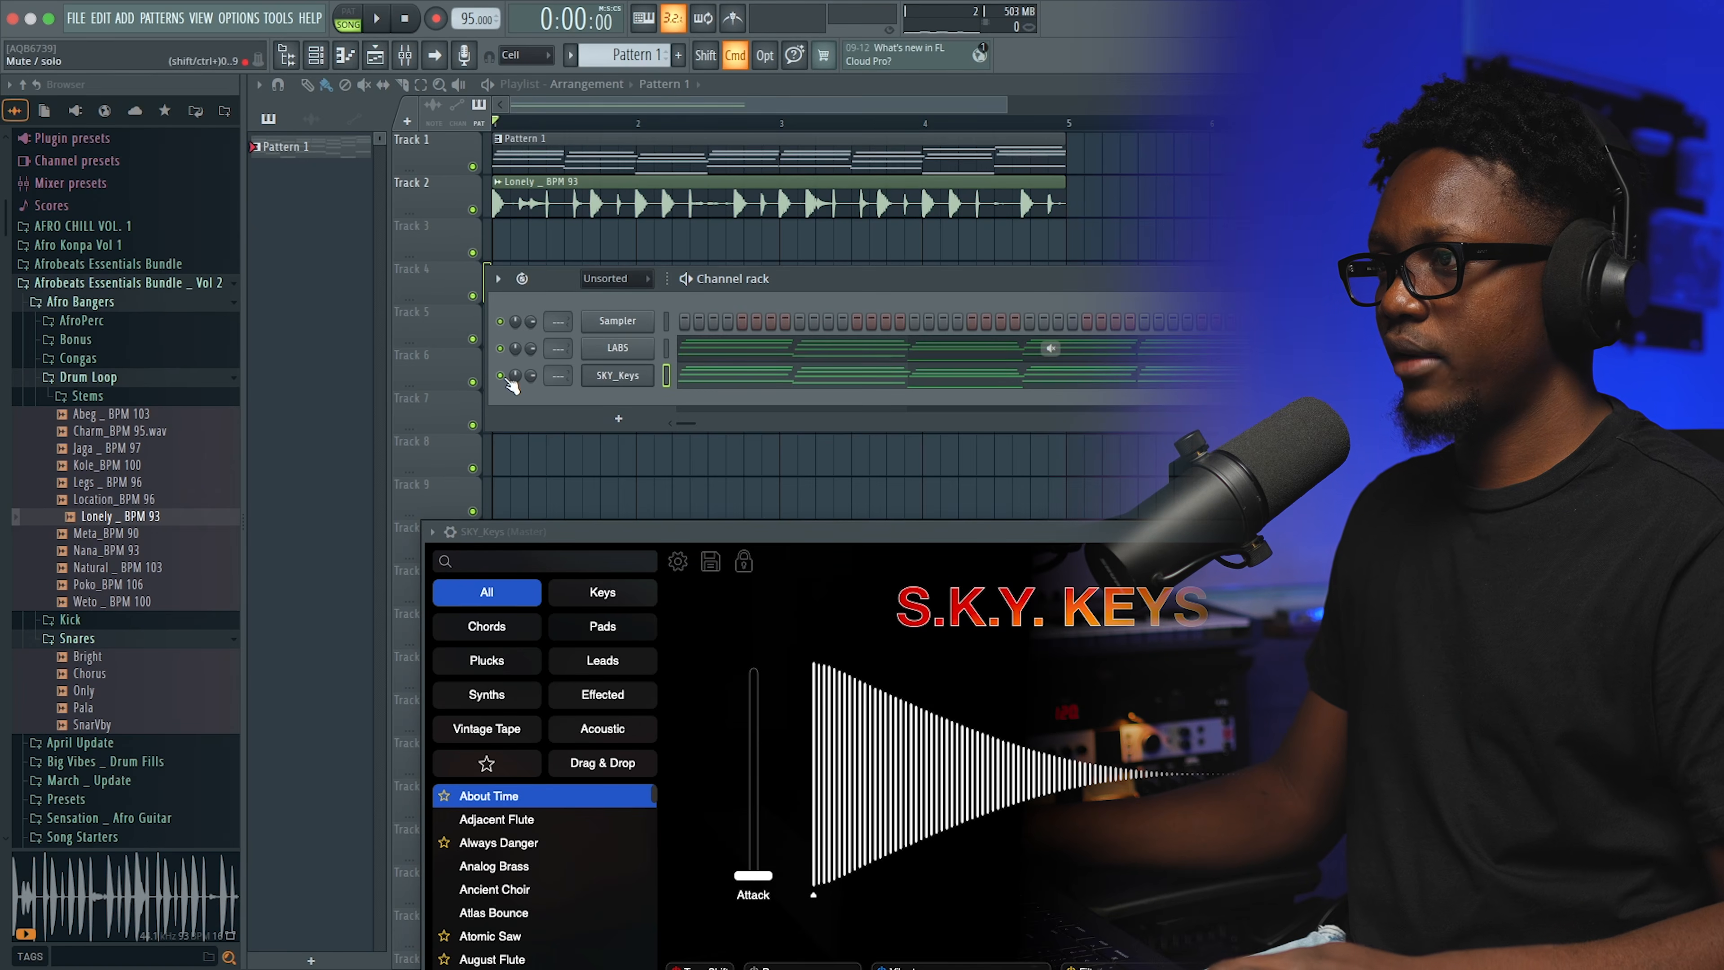
{"action": "right_click", "coordinate": [505, 377]}
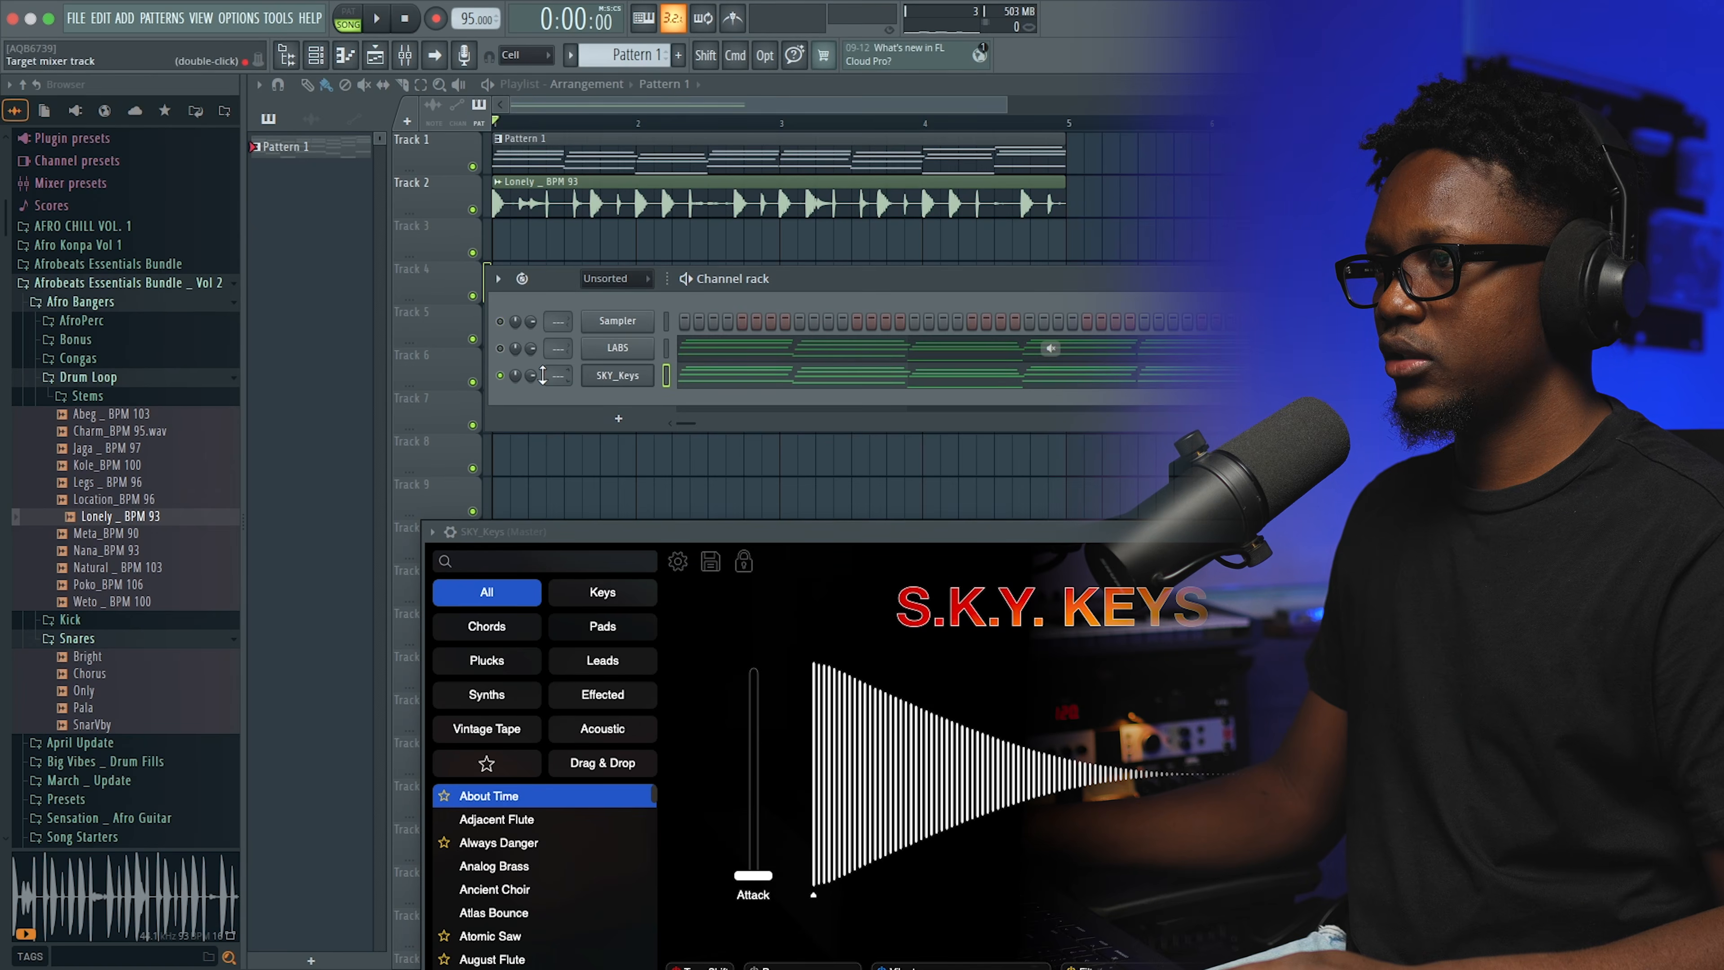
{"action": "left_click_drag", "start_coordinate": [767, 534], "coordinate": [798, 285]}
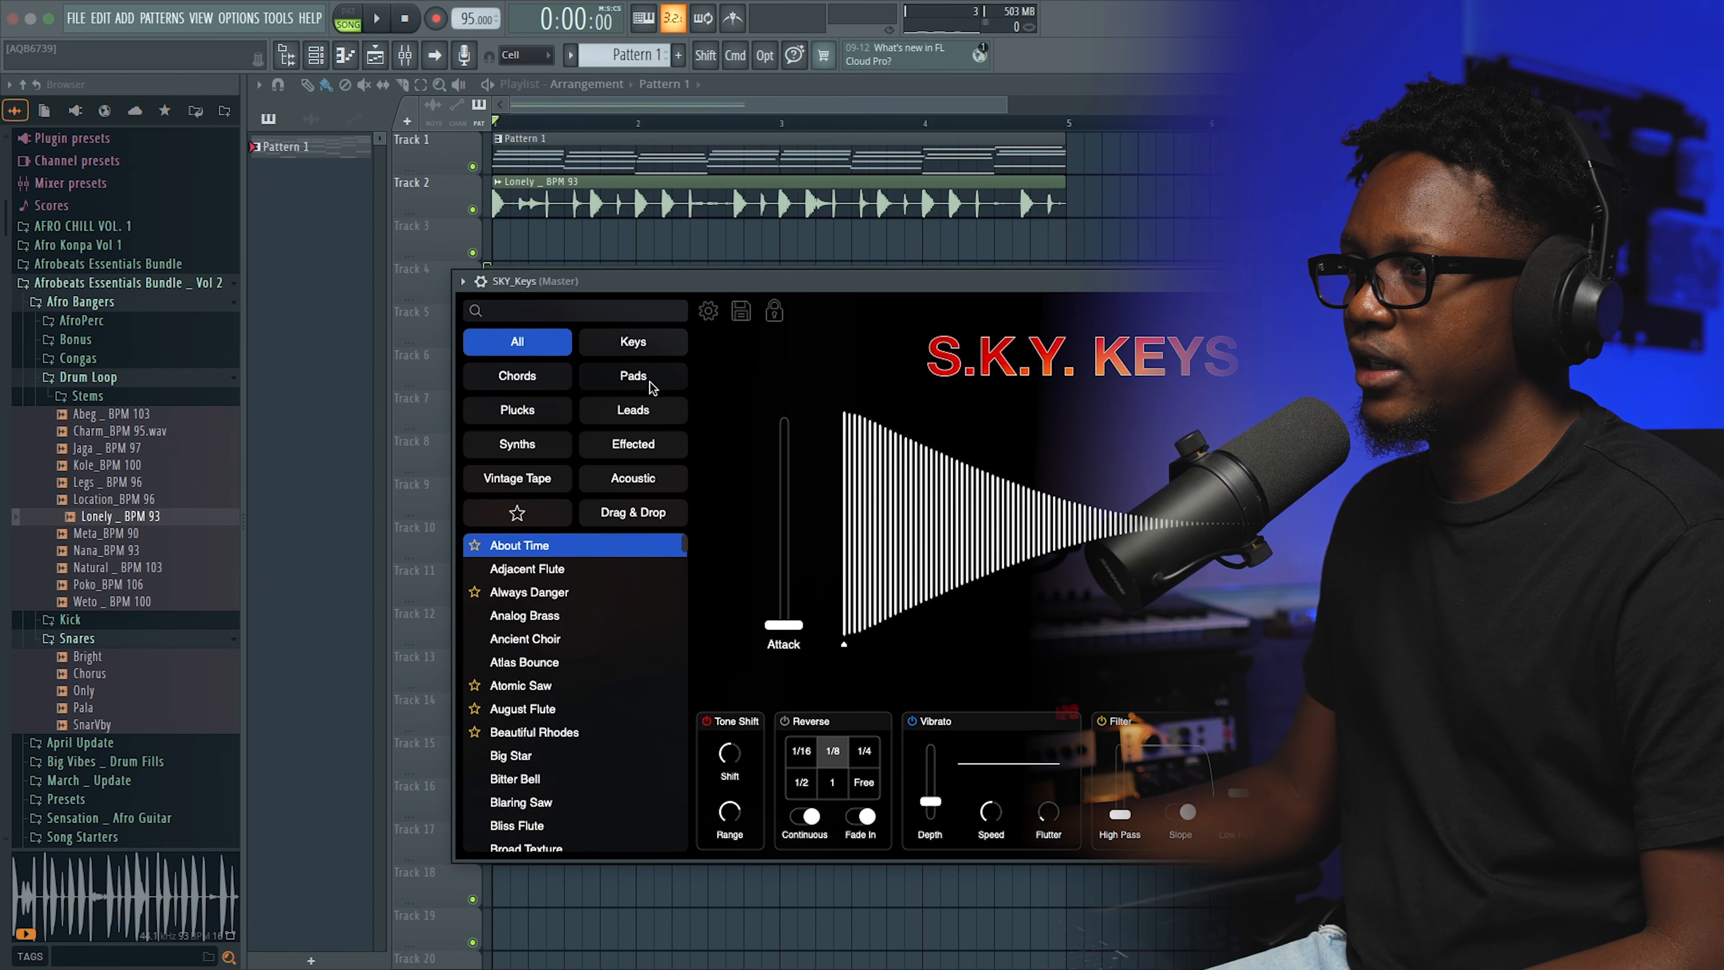
{"action": "left_click", "coordinate": [631, 381]}
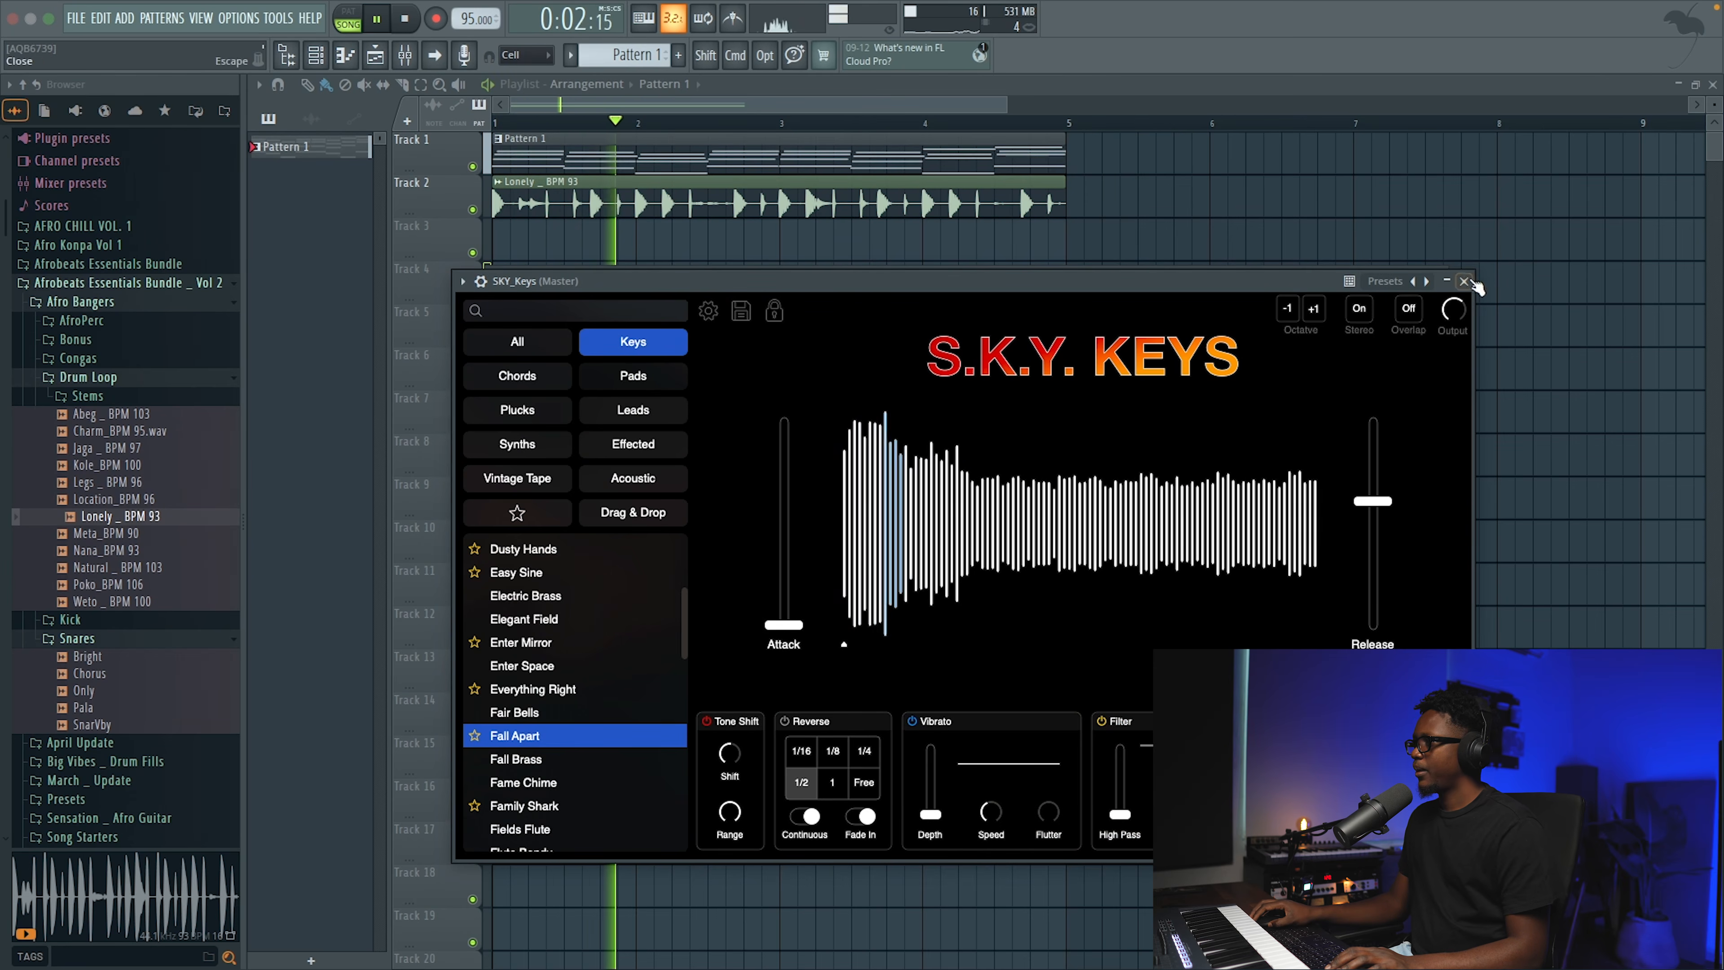
Lower the SKY_Keys channel volume to about 20% and unsolo it to play together with LABS
{"action": "left_click", "coordinate": [1464, 281]}
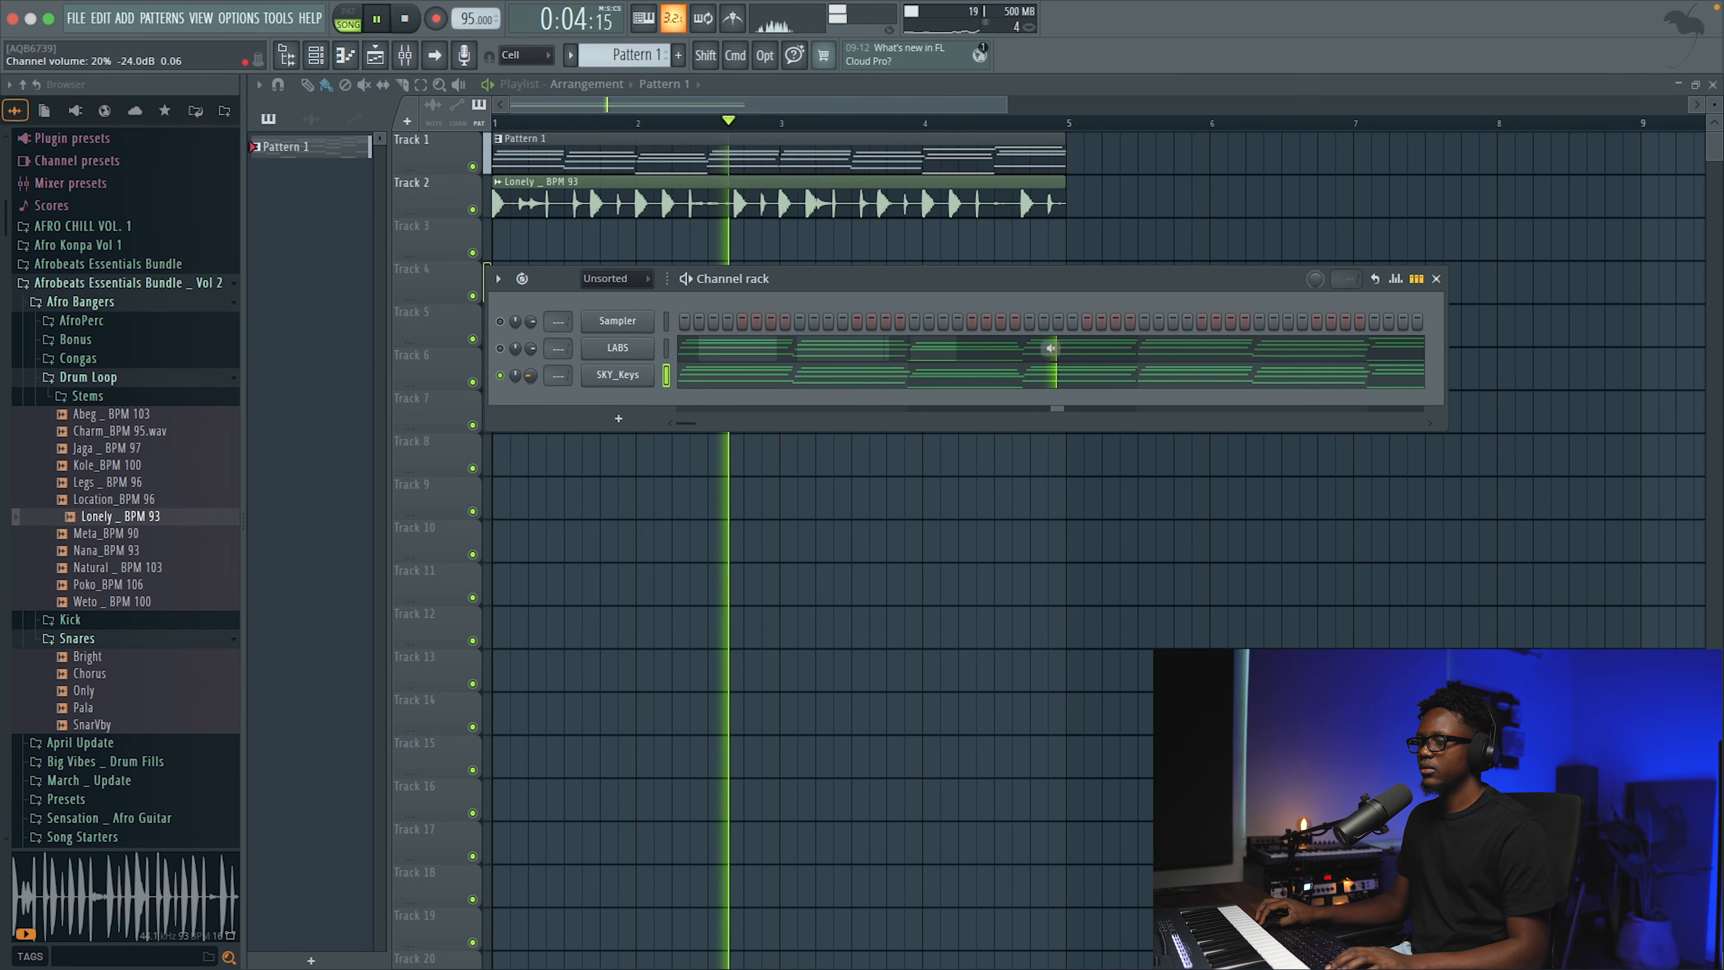
{"action": "left_click", "coordinate": [503, 375], "text": "super"}
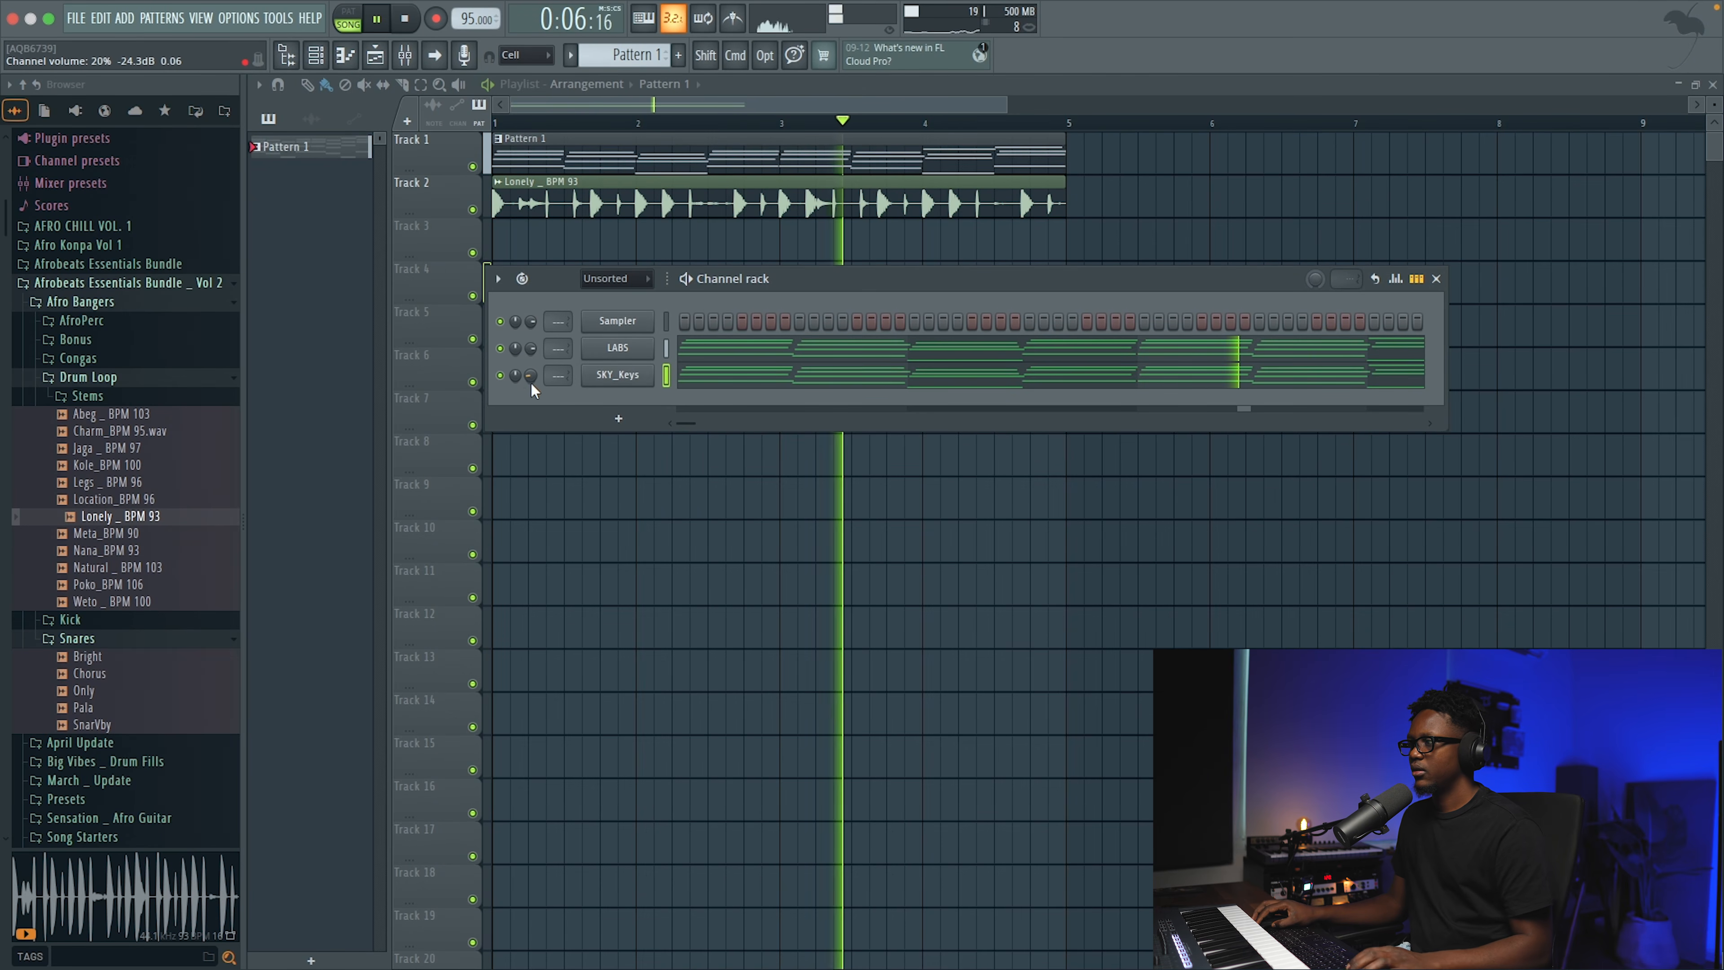
{"action": "key", "text": "space"}
{"action": "left_click", "coordinate": [611, 380]}
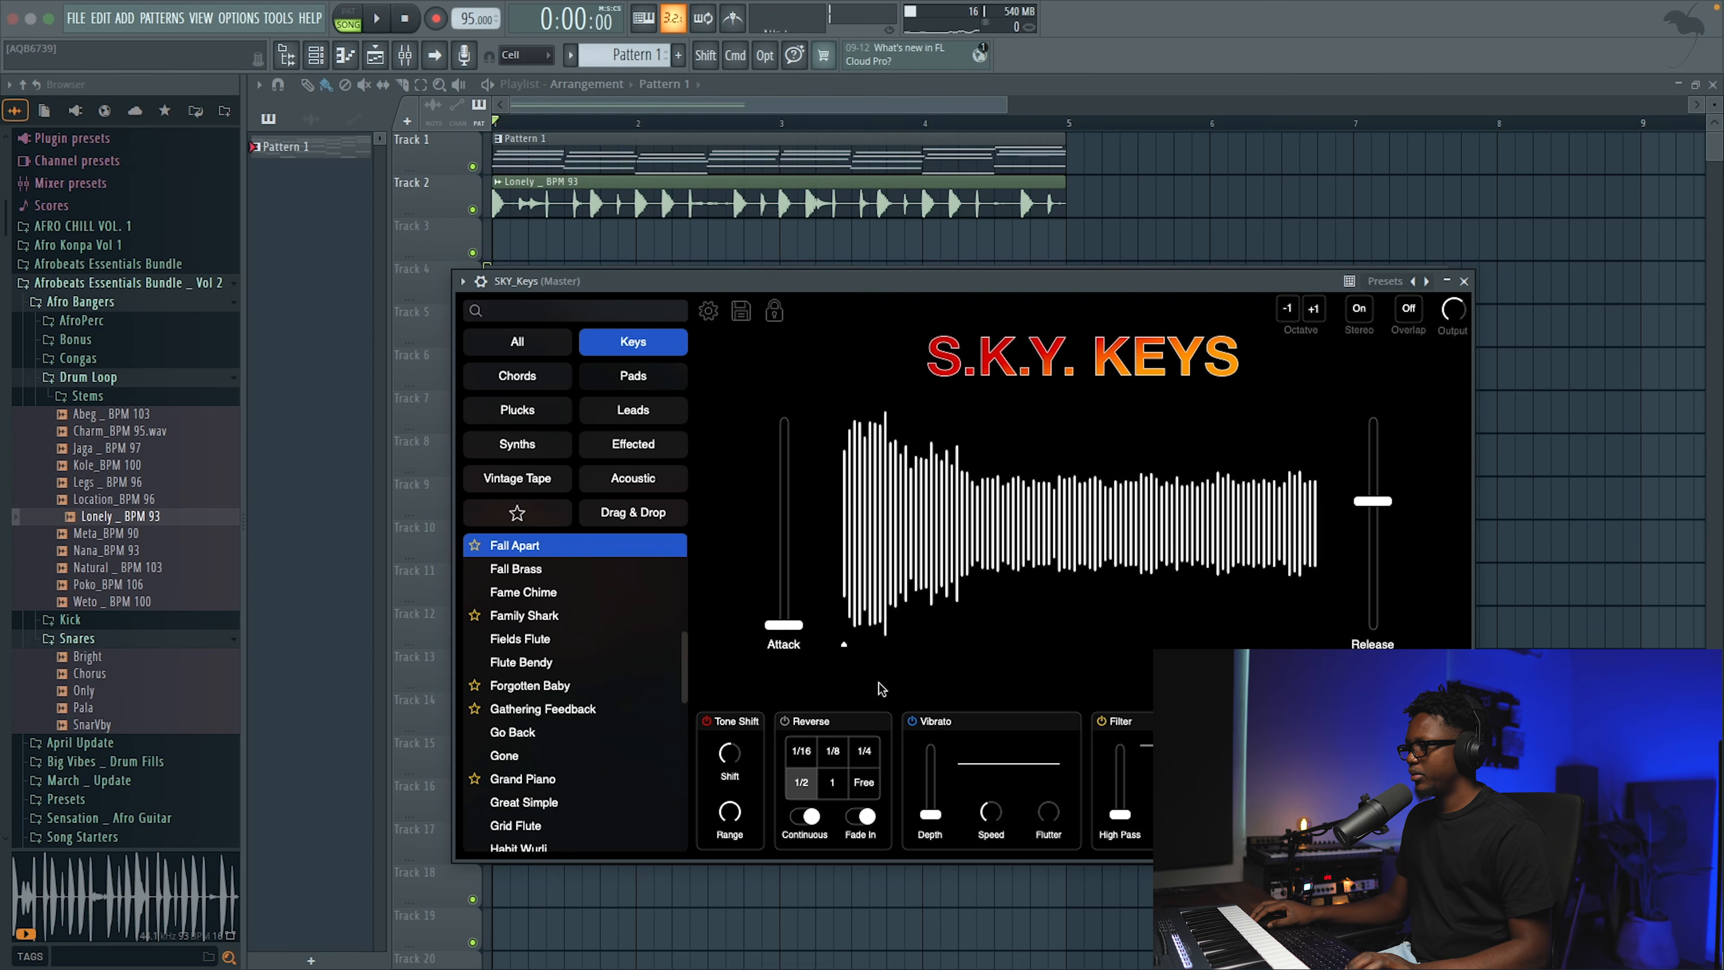
{"action": "left_click", "coordinate": [1464, 281]}
Quantize the SKY_Keys notes, extend them with quick legato so each chord reaches the next, and play the result
{"action": "left_click", "coordinate": [713, 372]}
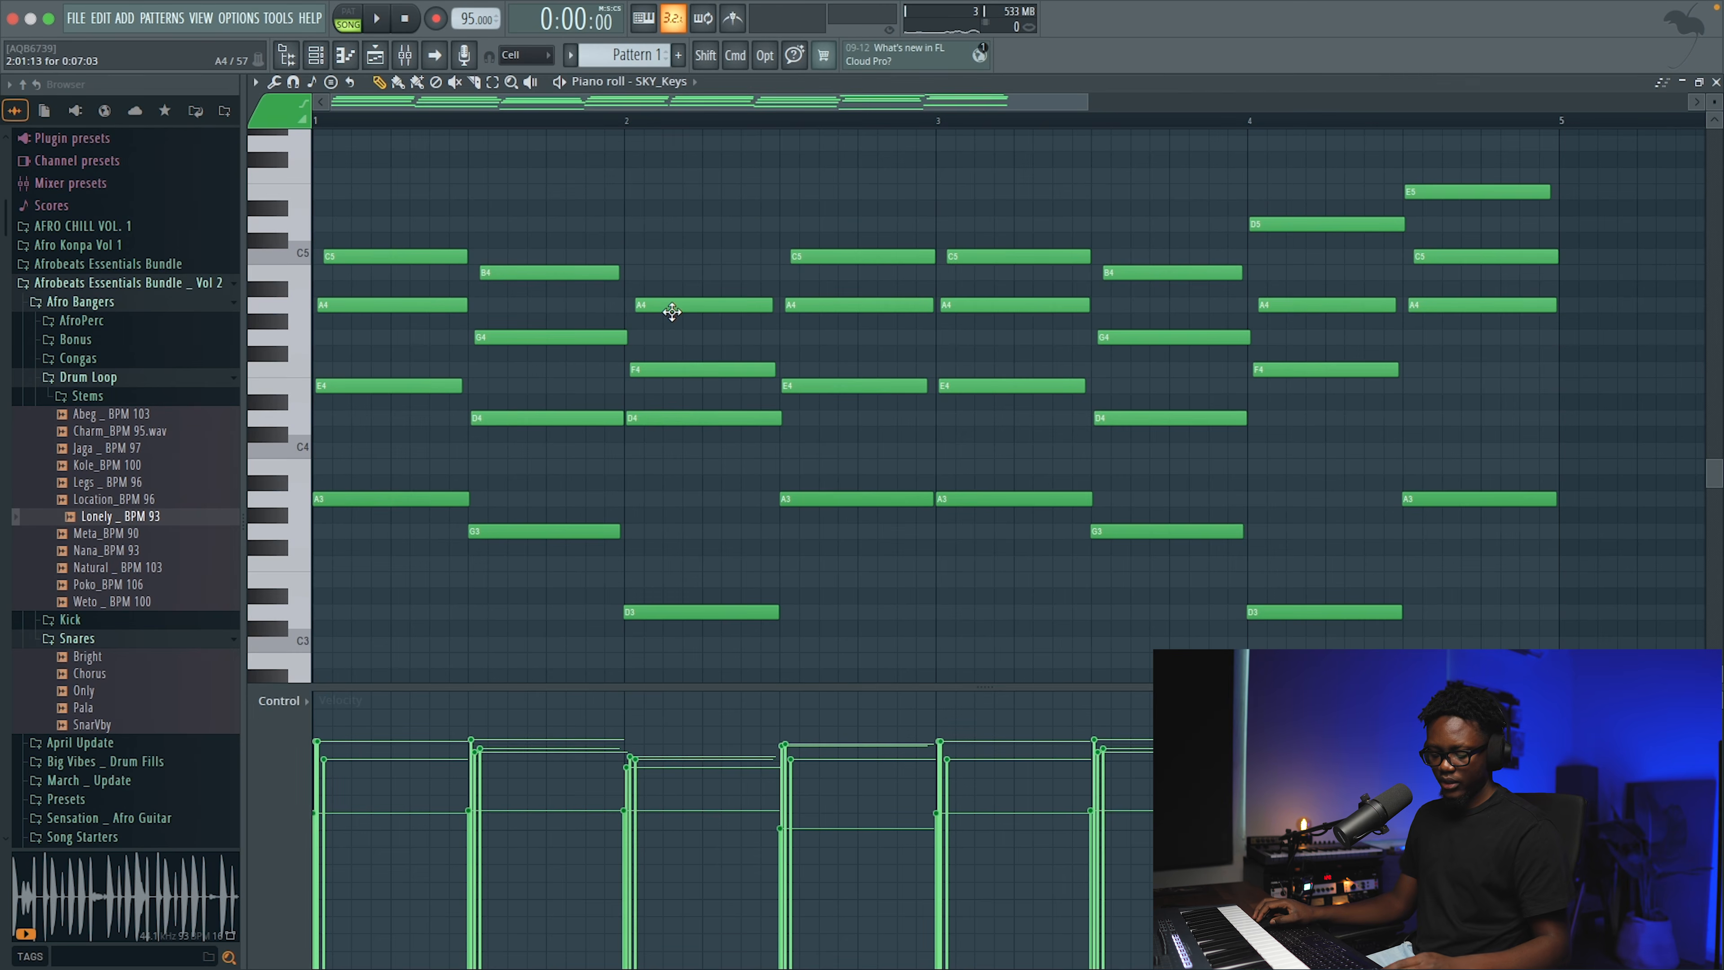
{"action": "key", "text": "alt+q"}
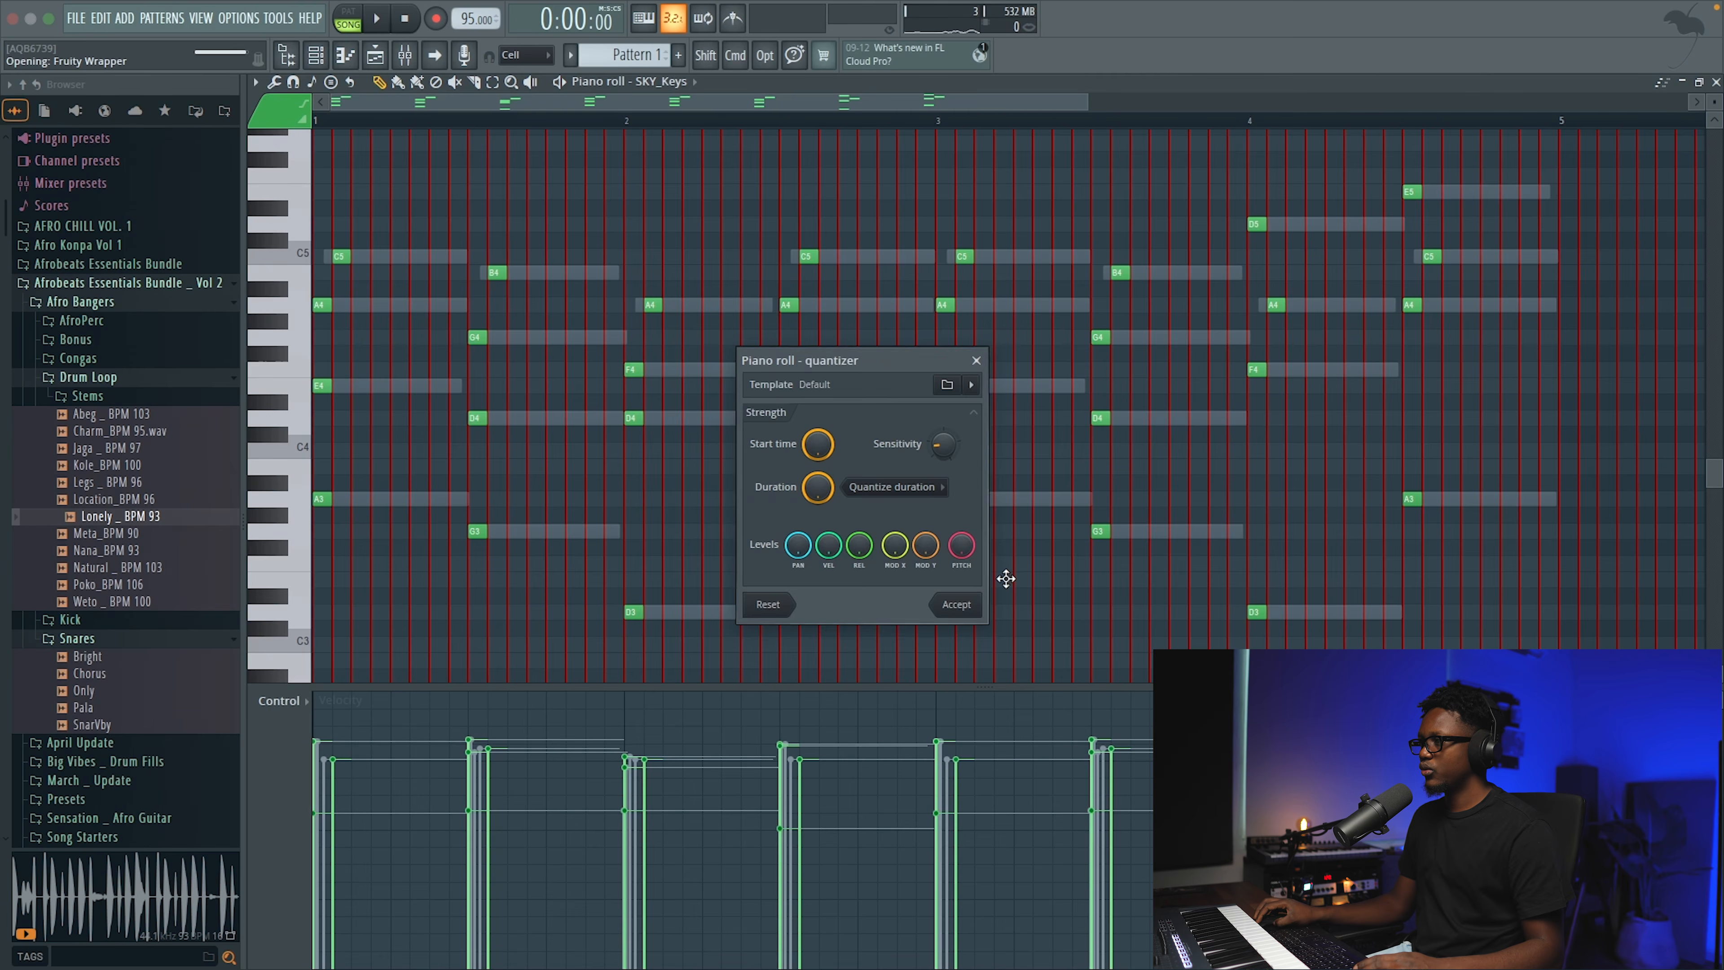
{"action": "left_click", "coordinate": [953, 607]}
{"action": "mouse_move", "coordinate": [322, 256]}
{"action": "left_mouse_down"}
{"action": "mouse_move", "coordinate": [356, 282]}
{"action": "mouse_move", "coordinate": [468, 273]}
{"action": "left_mouse_up"}
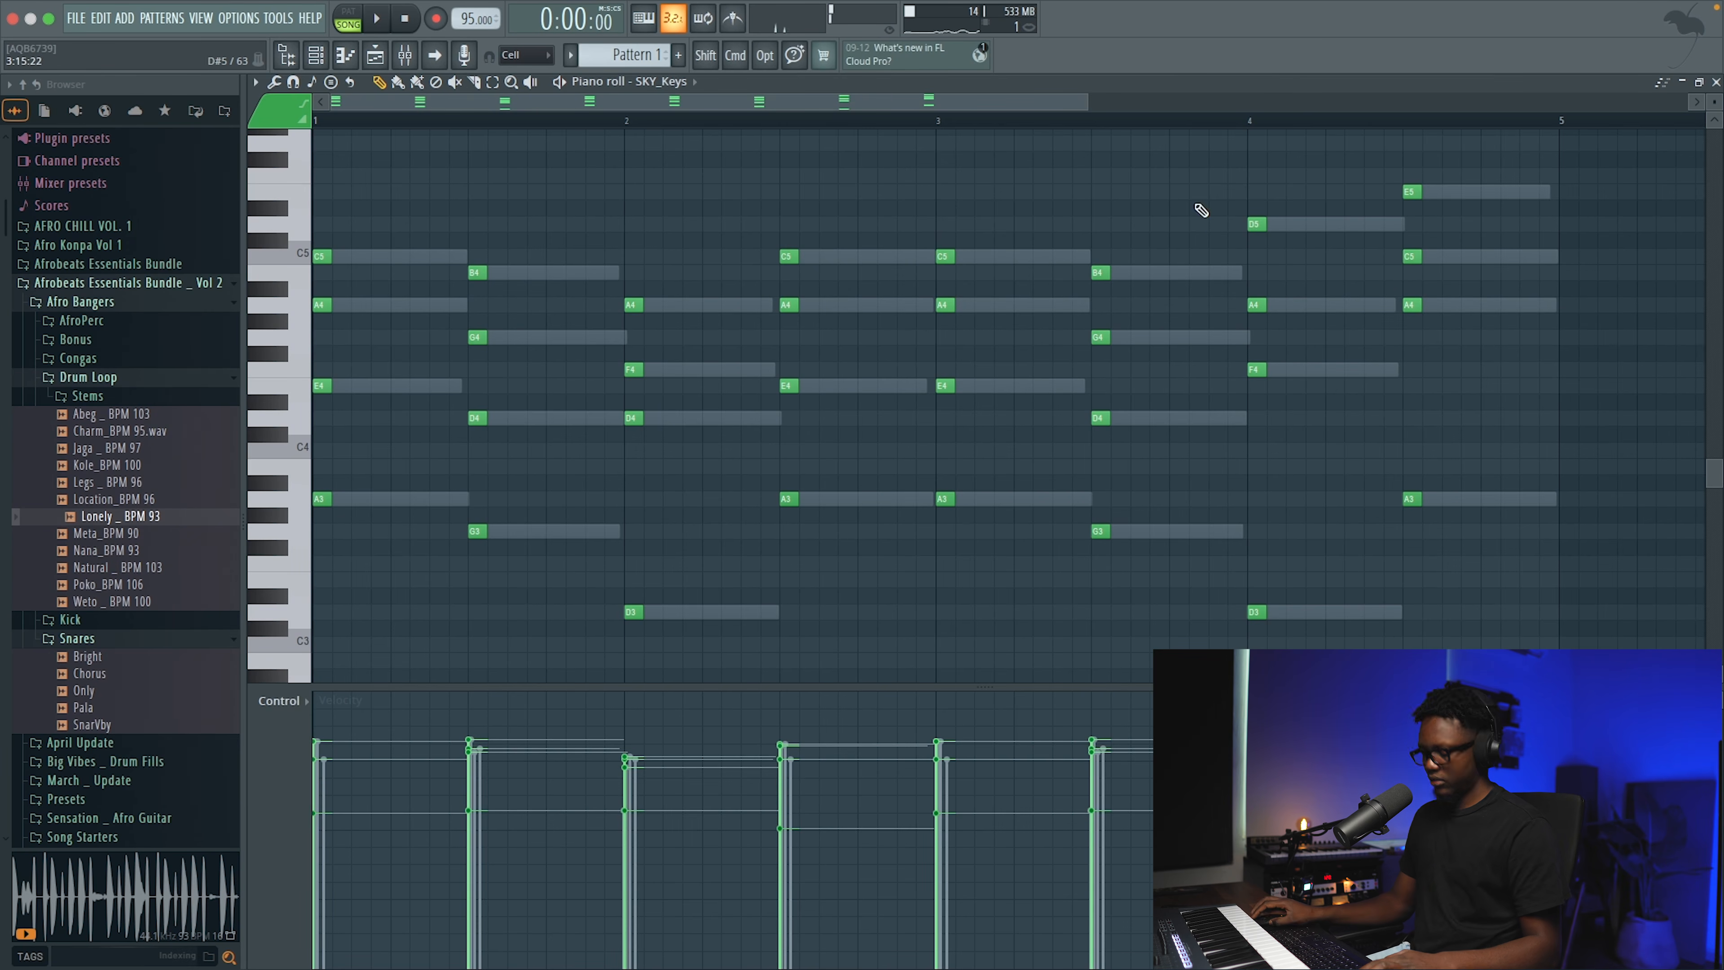
{"action": "key", "text": "super+l"}
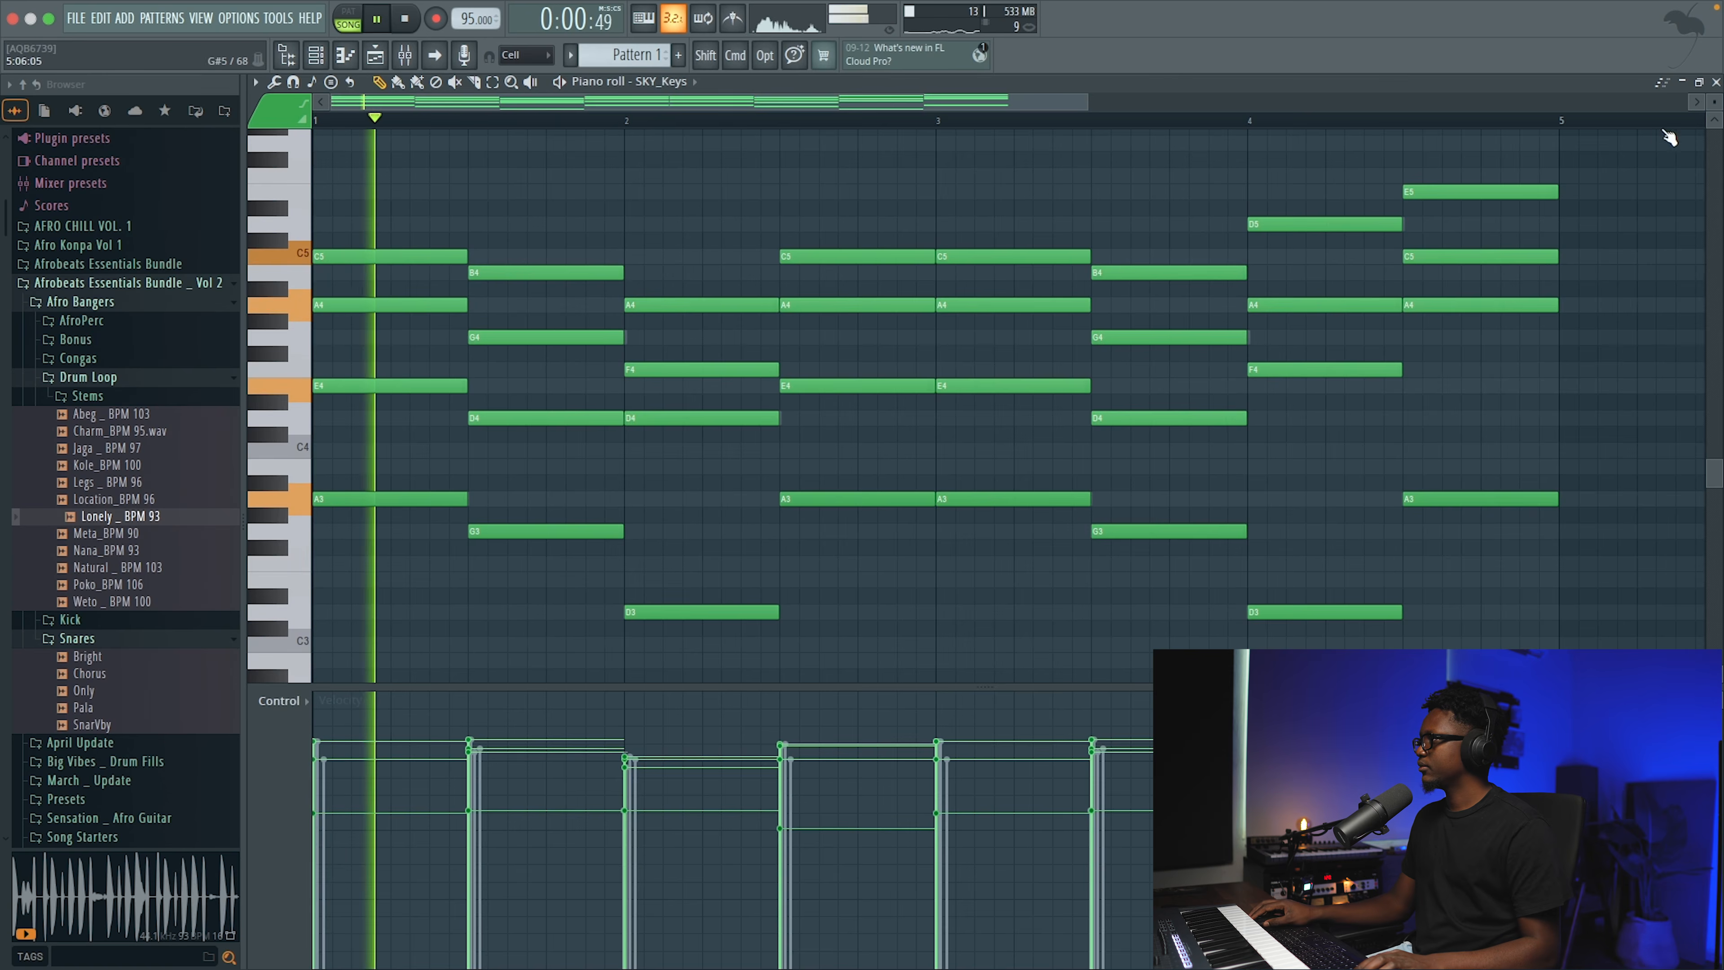
{"action": "left_click", "coordinate": [1716, 82]}
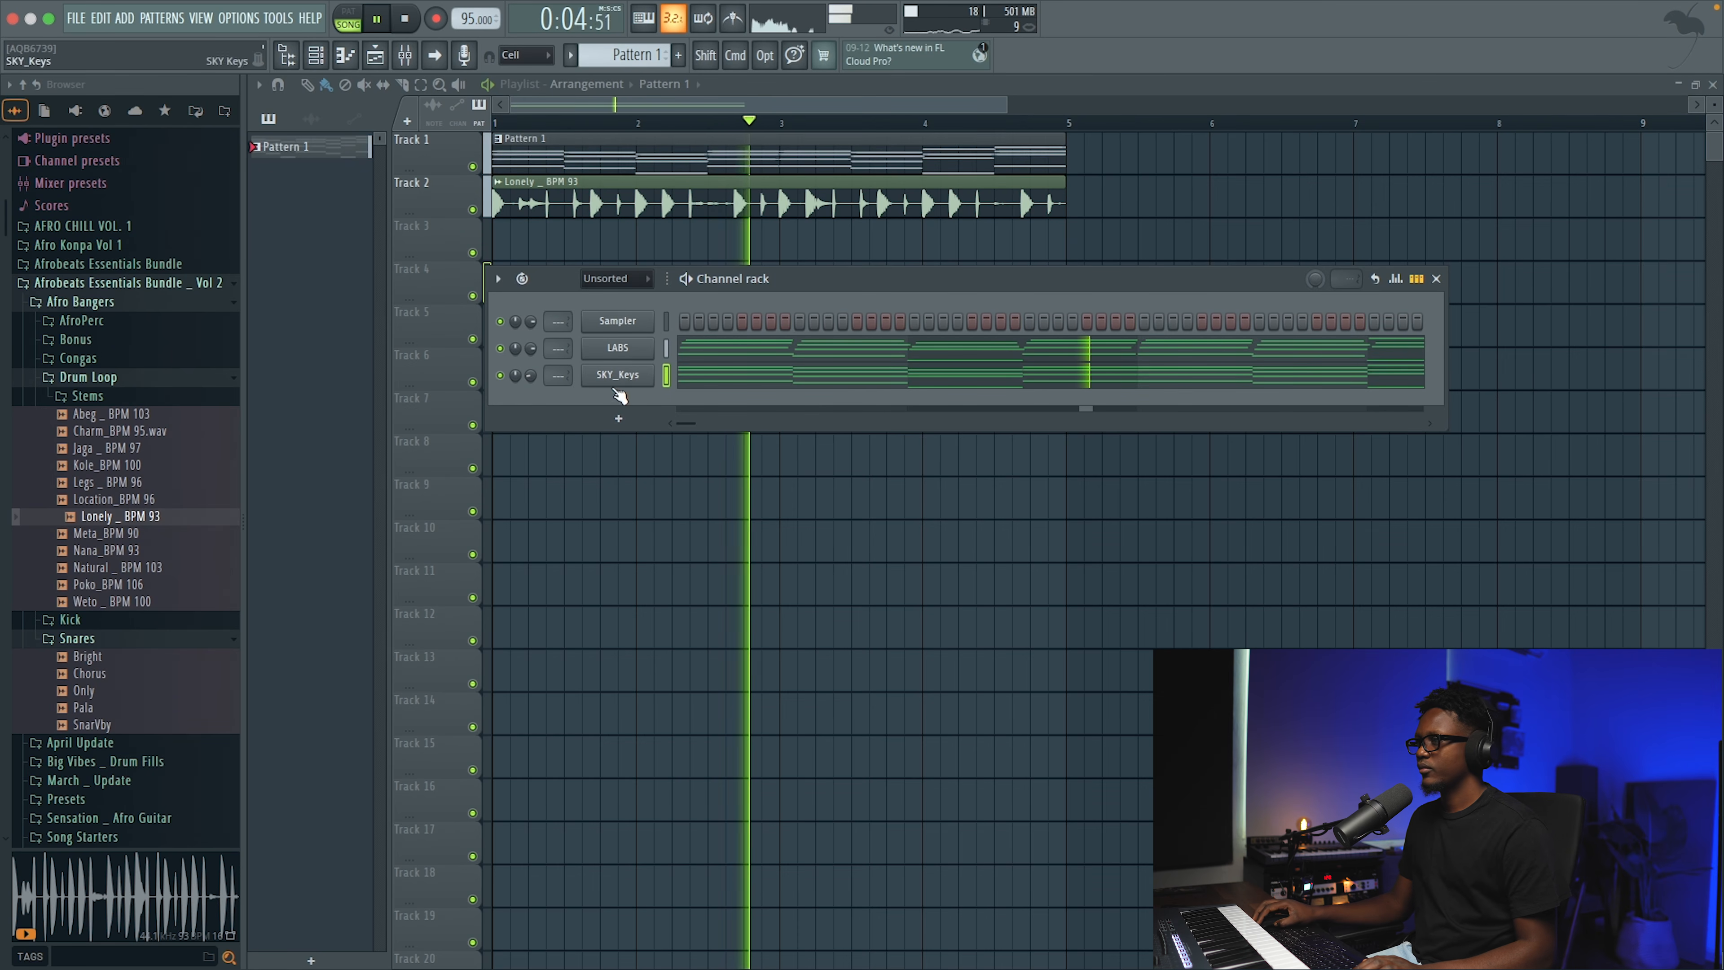
{"action": "left_click", "coordinate": [125, 17]}
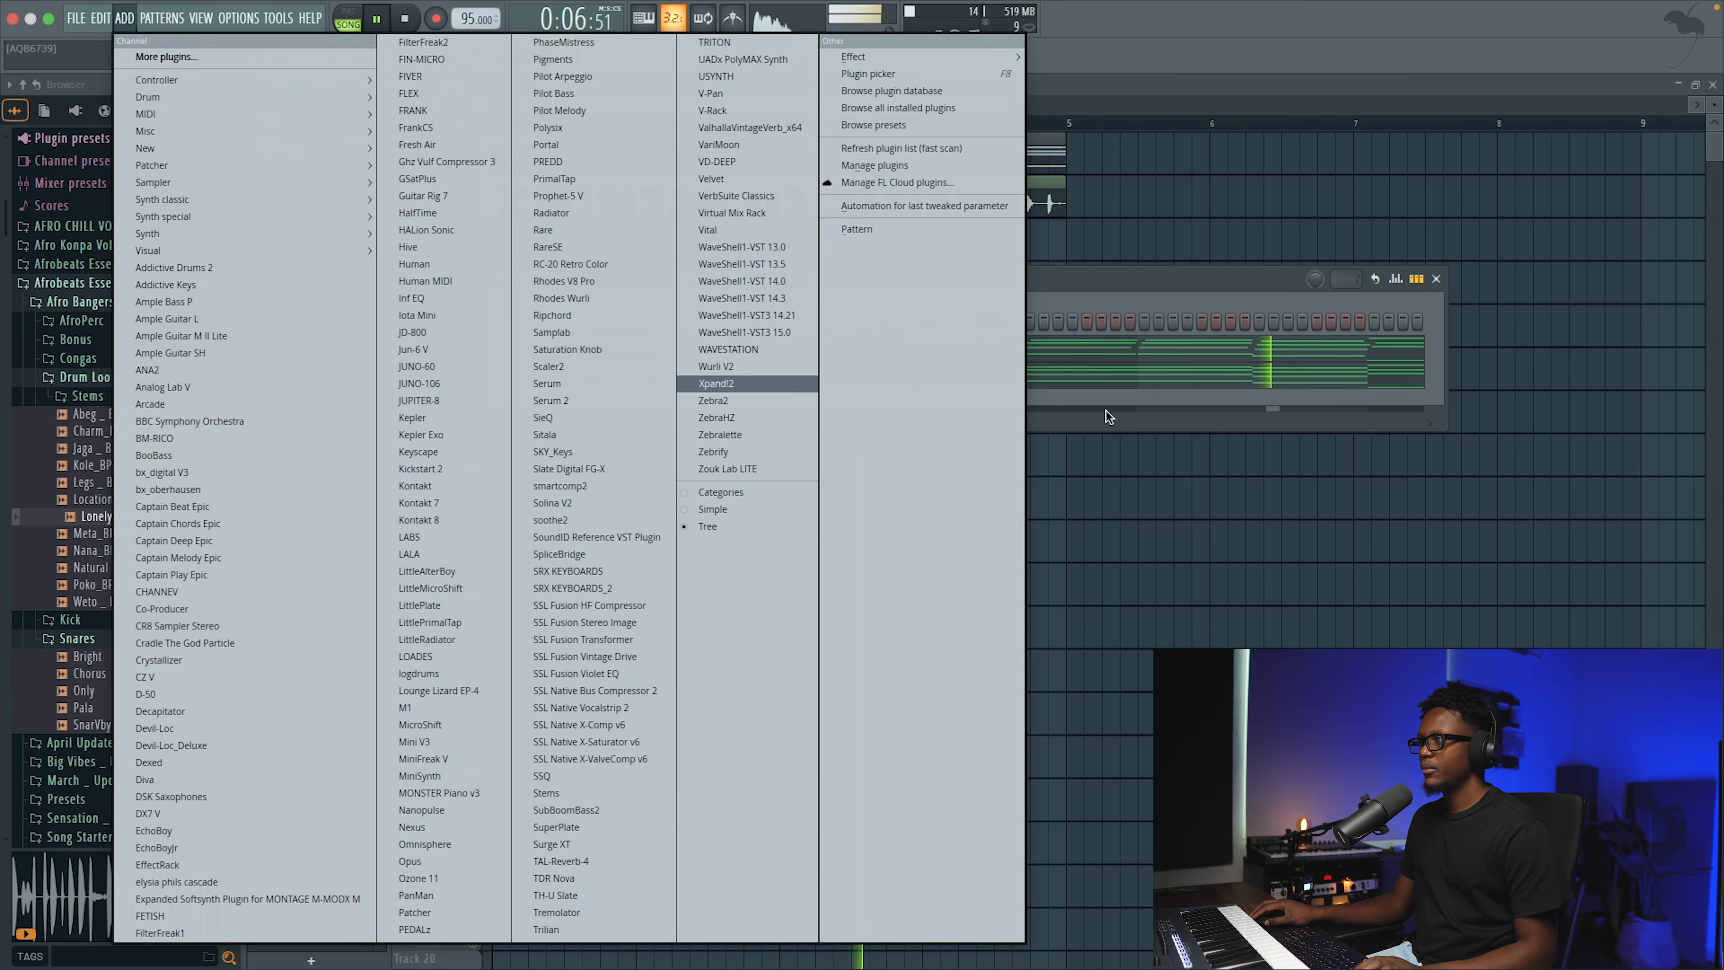
{"action": "left_click", "coordinate": [1167, 400]}
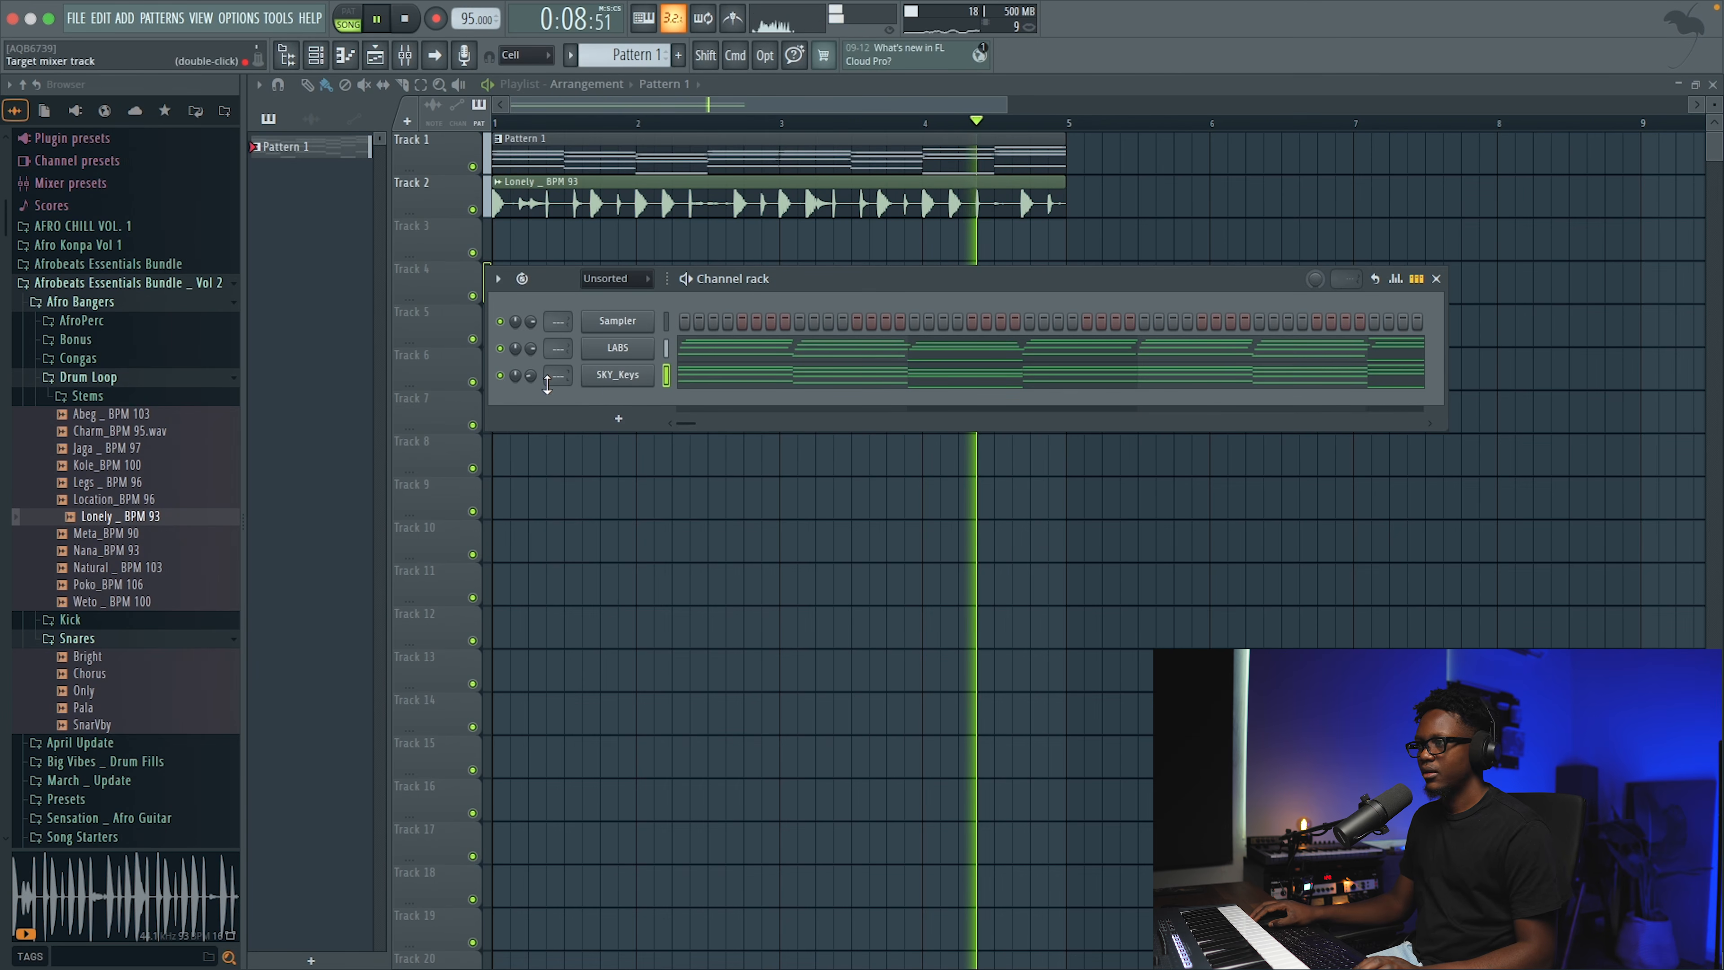
{"action": "left_click", "coordinate": [619, 374]}
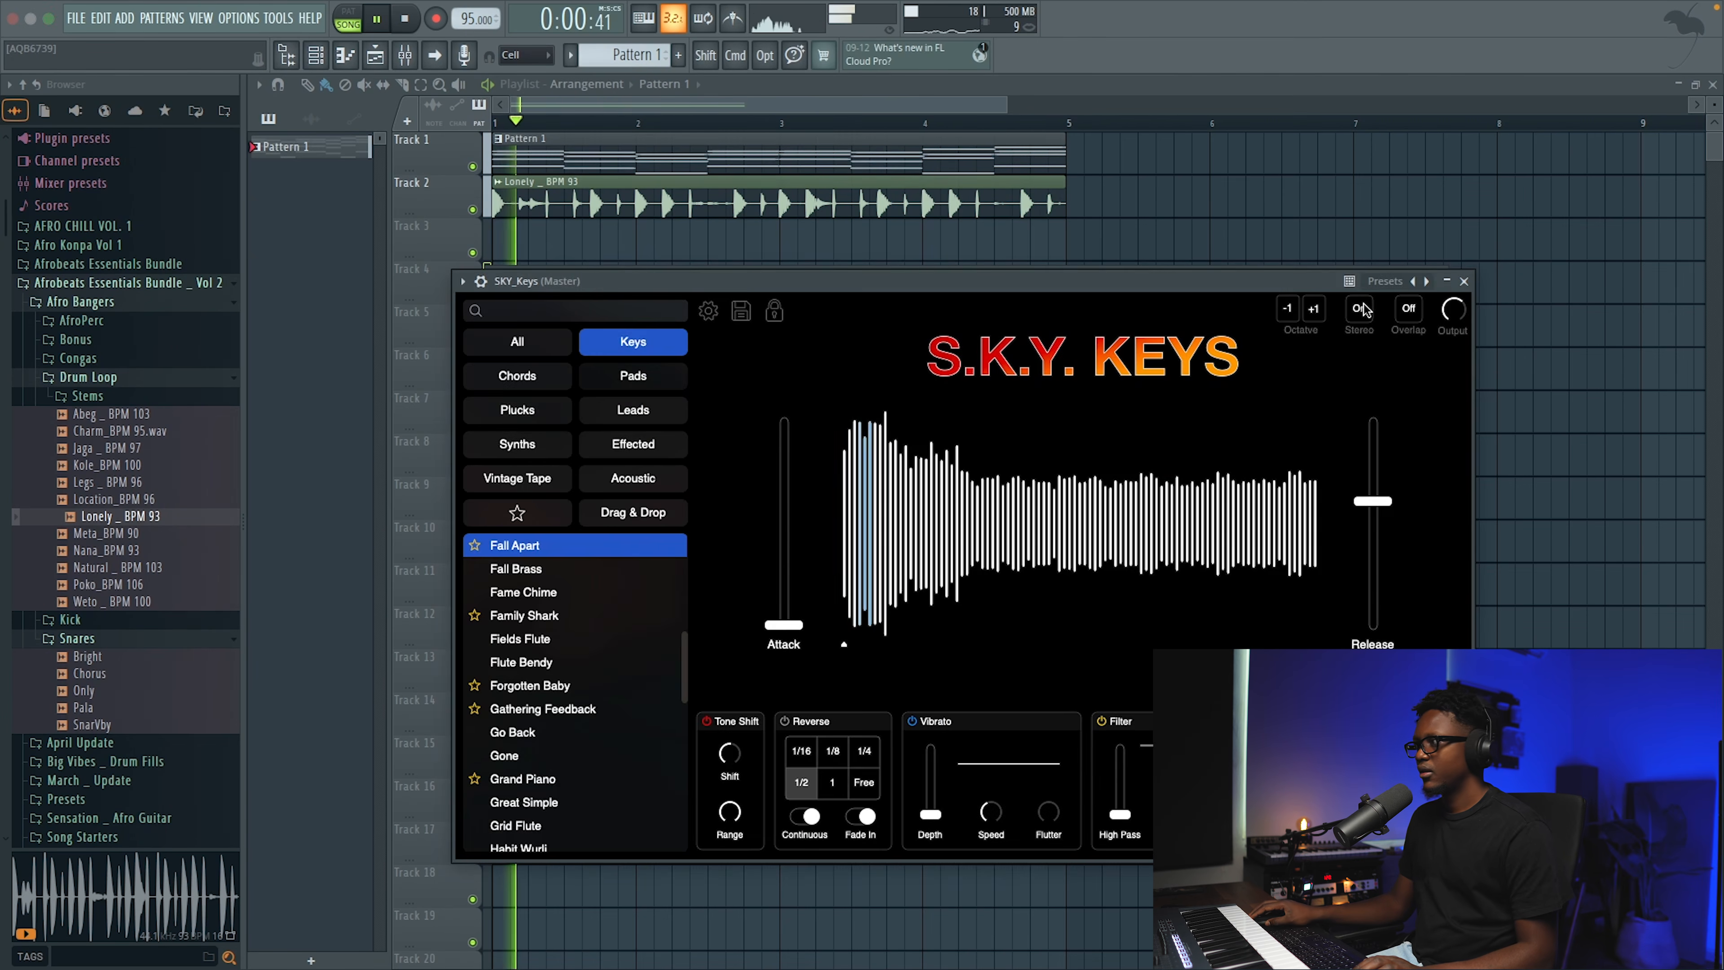
{"action": "left_click", "coordinate": [1464, 281]}
{"action": "key", "text": "space"}
Add the Sub sample from the Bonus folder of the Fiya kit as a new channel below SKY_Keys
{"action": "scroll", "coordinate": [156, 427], "scroll_direction": "down", "scroll_amount": 8}
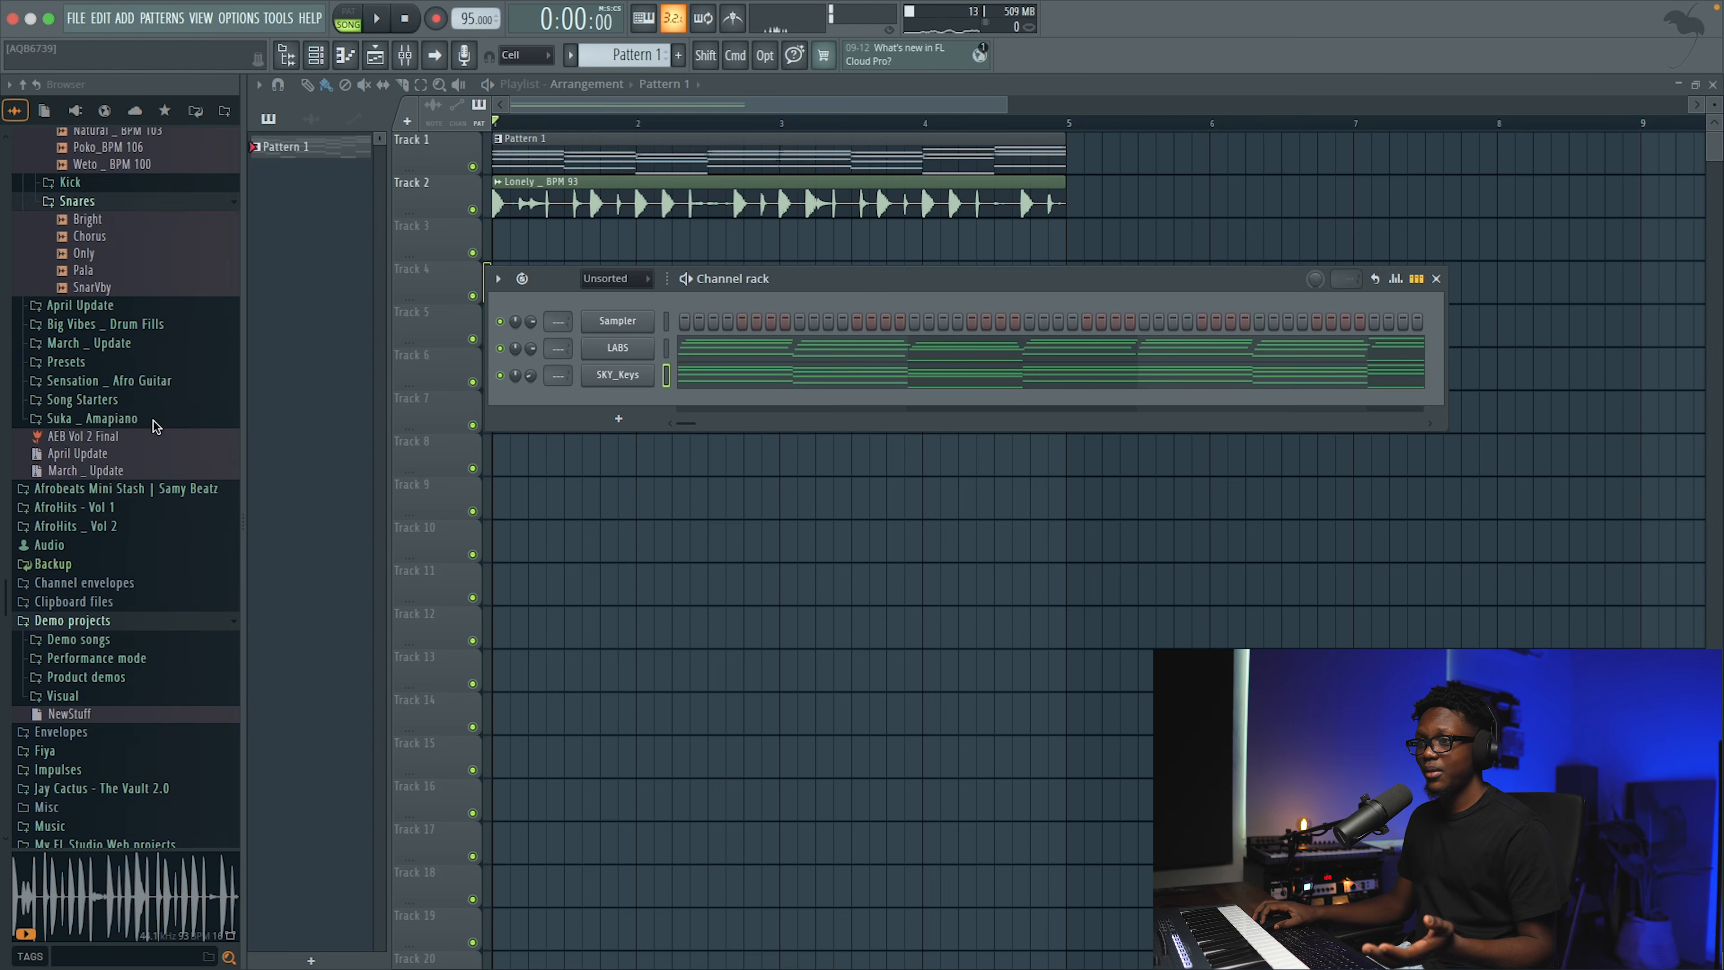
{"action": "scroll", "coordinate": [156, 426], "scroll_direction": "down", "scroll_amount": 4}
{"action": "scroll", "coordinate": [87, 447], "scroll_direction": "down", "scroll_amount": 6}
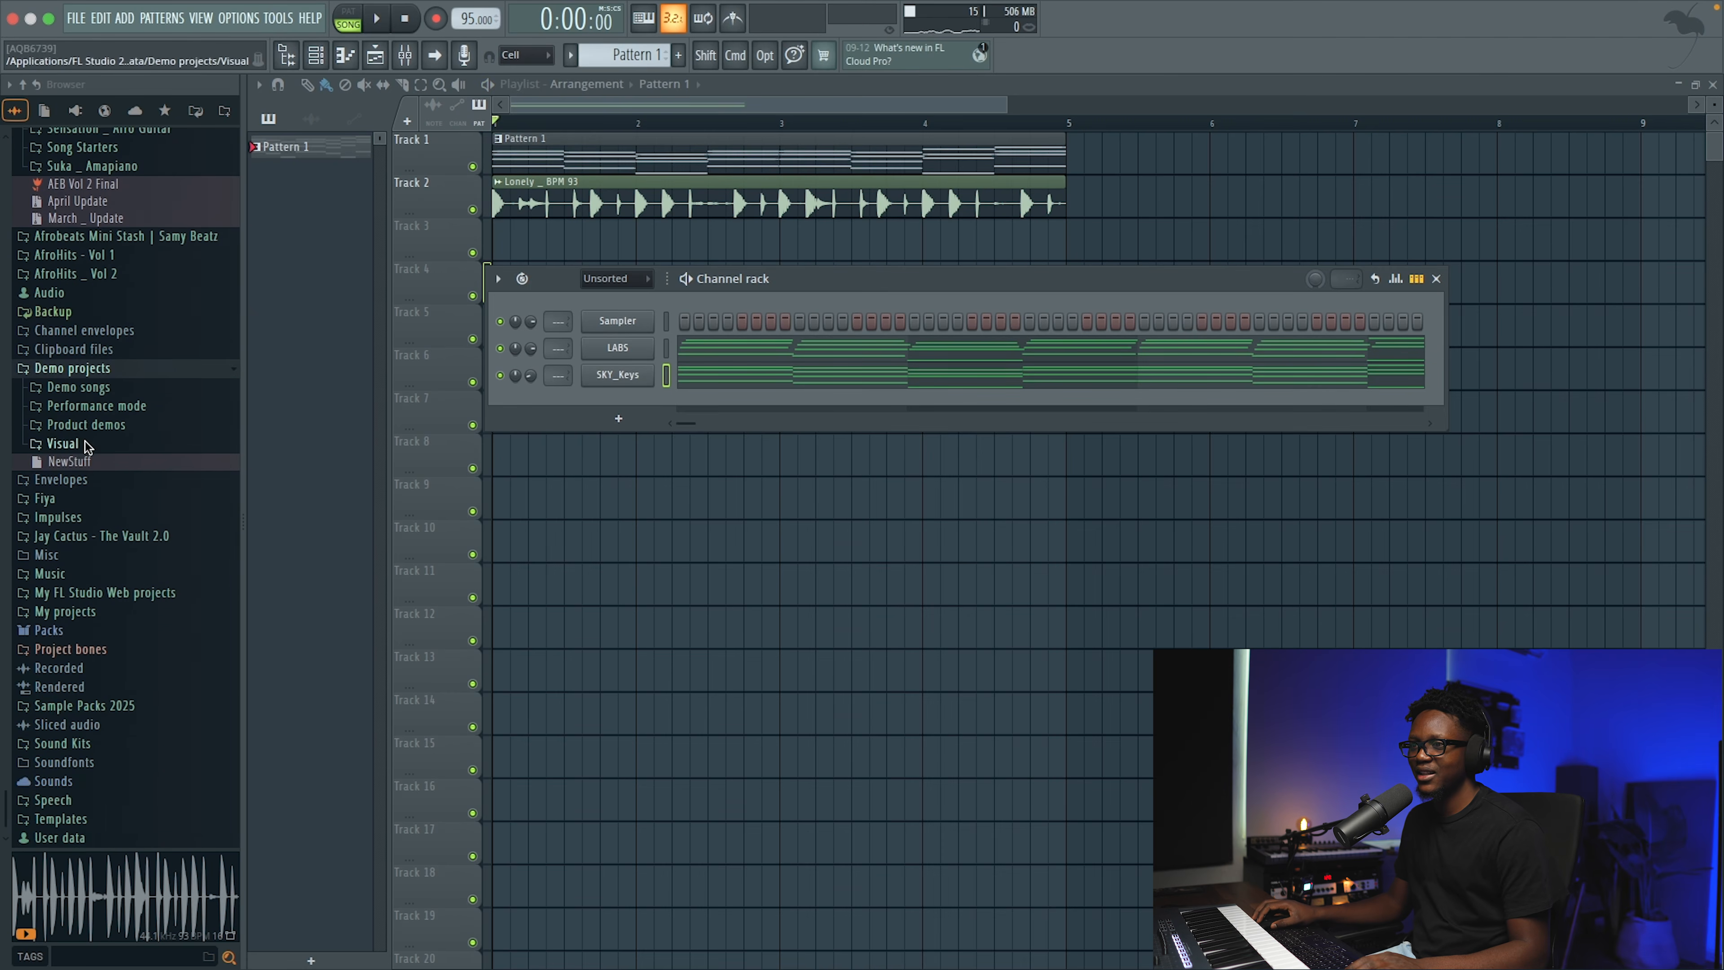
{"action": "left_click", "coordinate": [45, 533]}
{"action": "left_click_drag", "start_coordinate": [76, 692], "coordinate": [611, 415]}
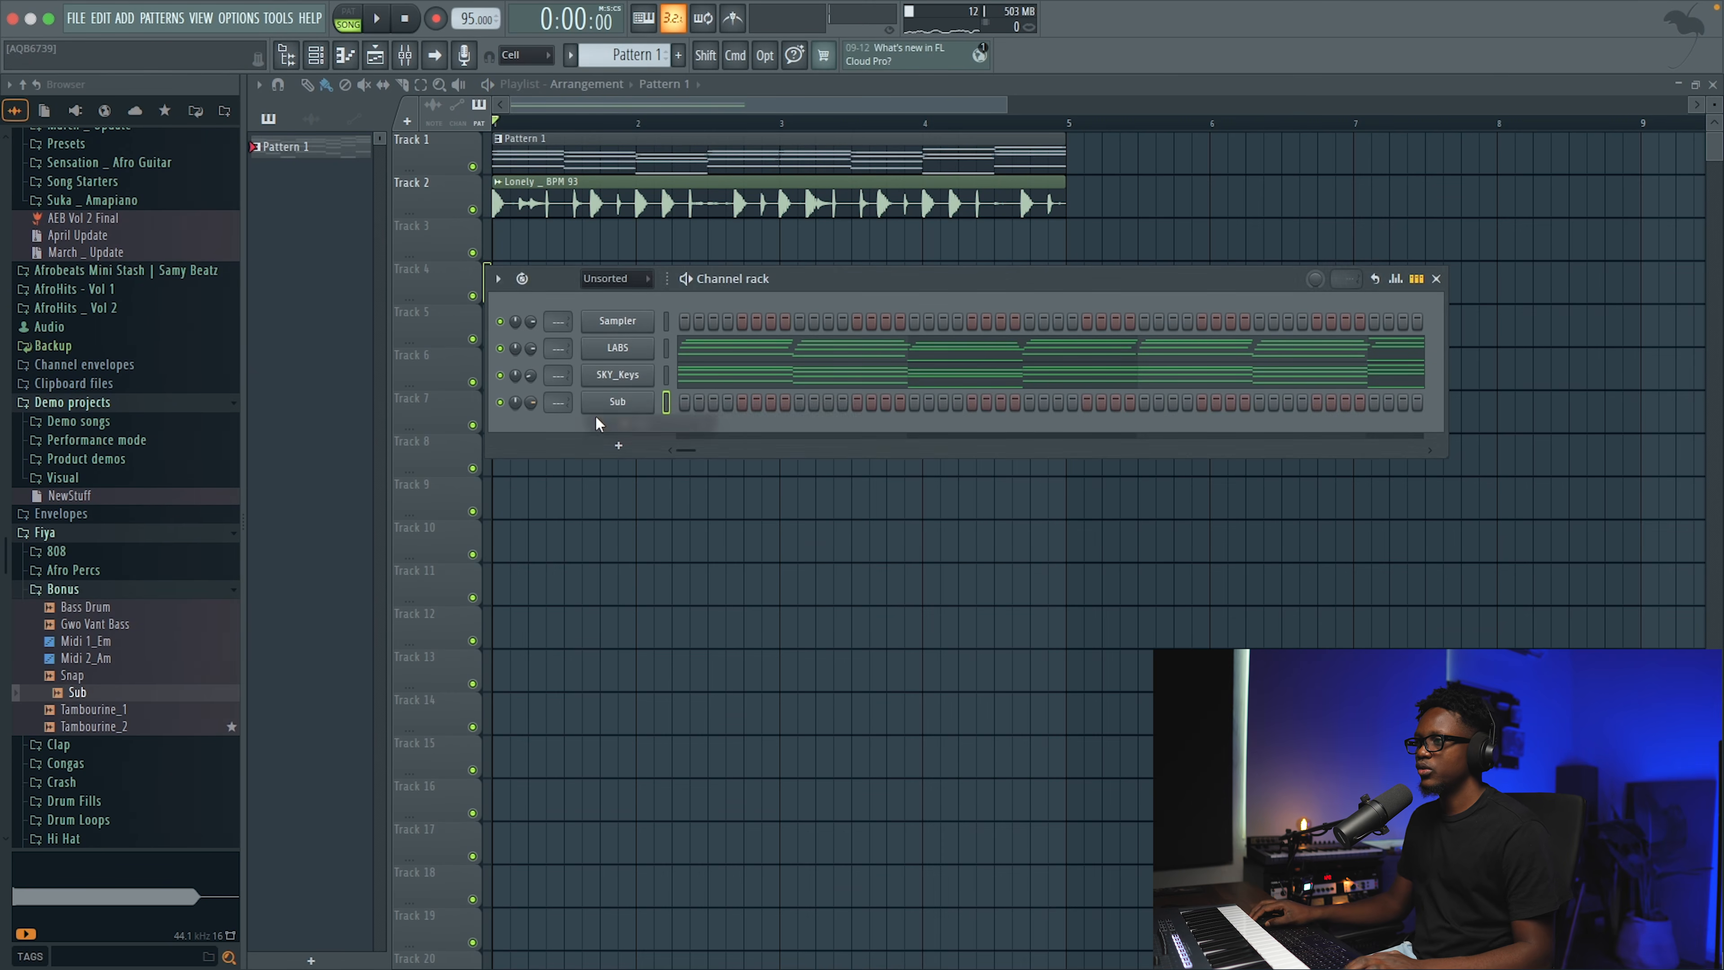
Check the Sub channel's volume envelope and sample settings
{"action": "left_click", "coordinate": [614, 403]}
{"action": "left_click", "coordinate": [481, 363]}
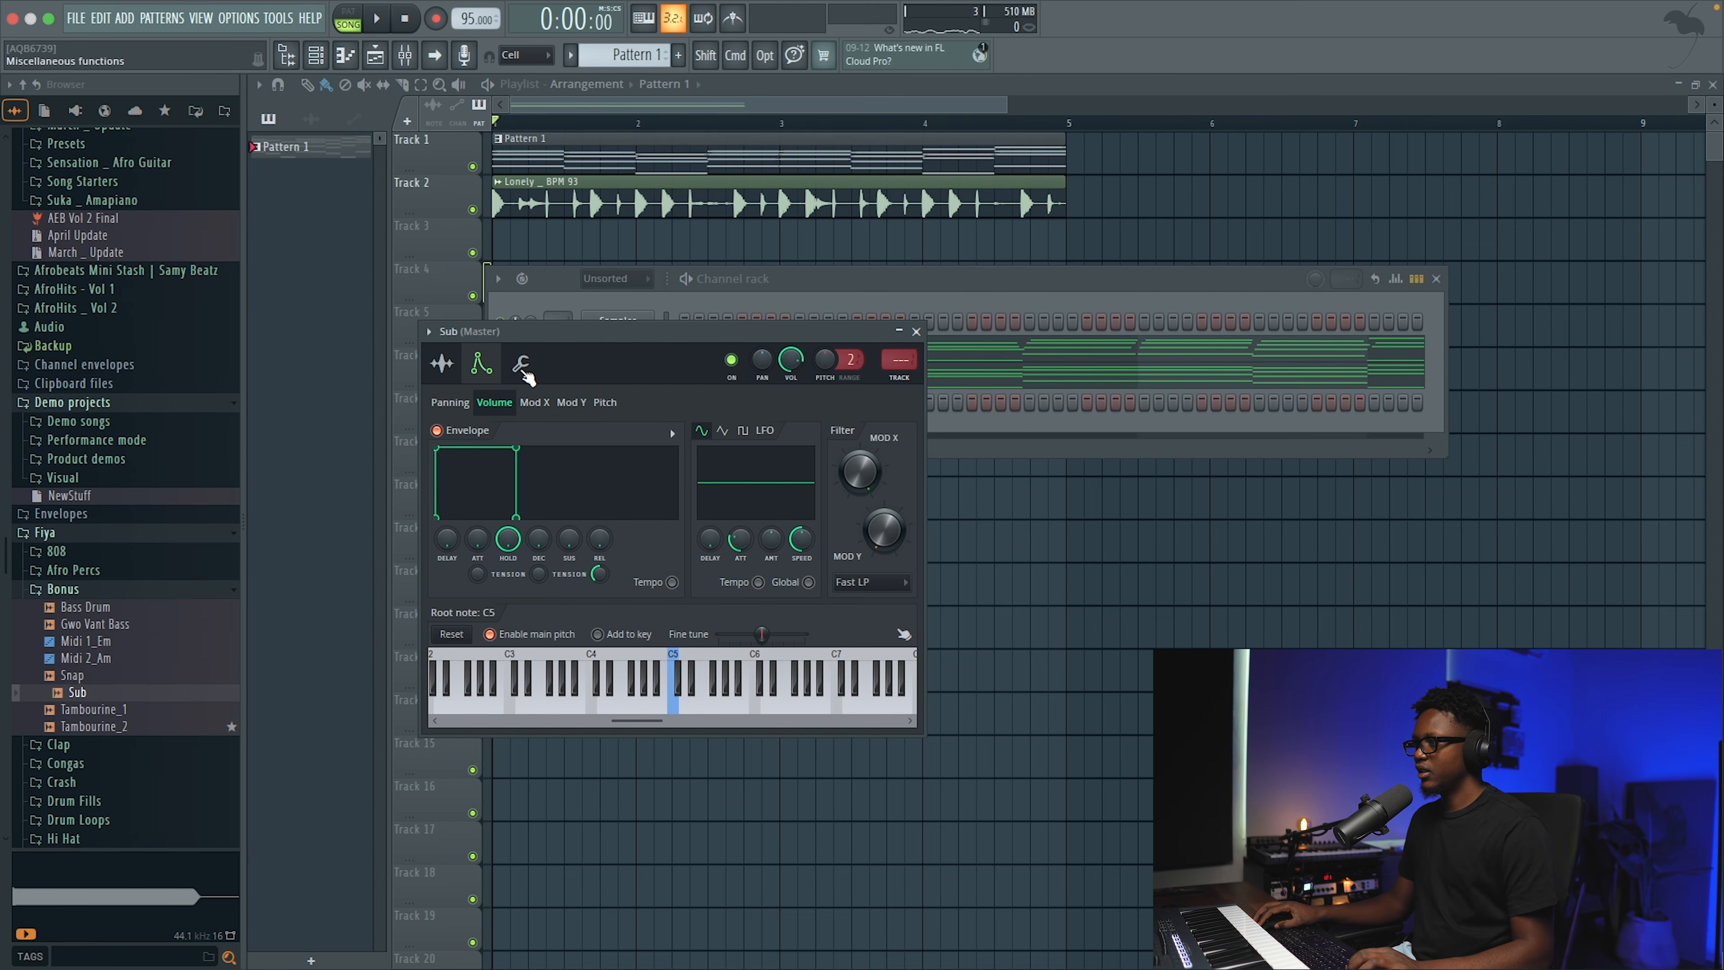
{"action": "left_click", "coordinate": [443, 364]}
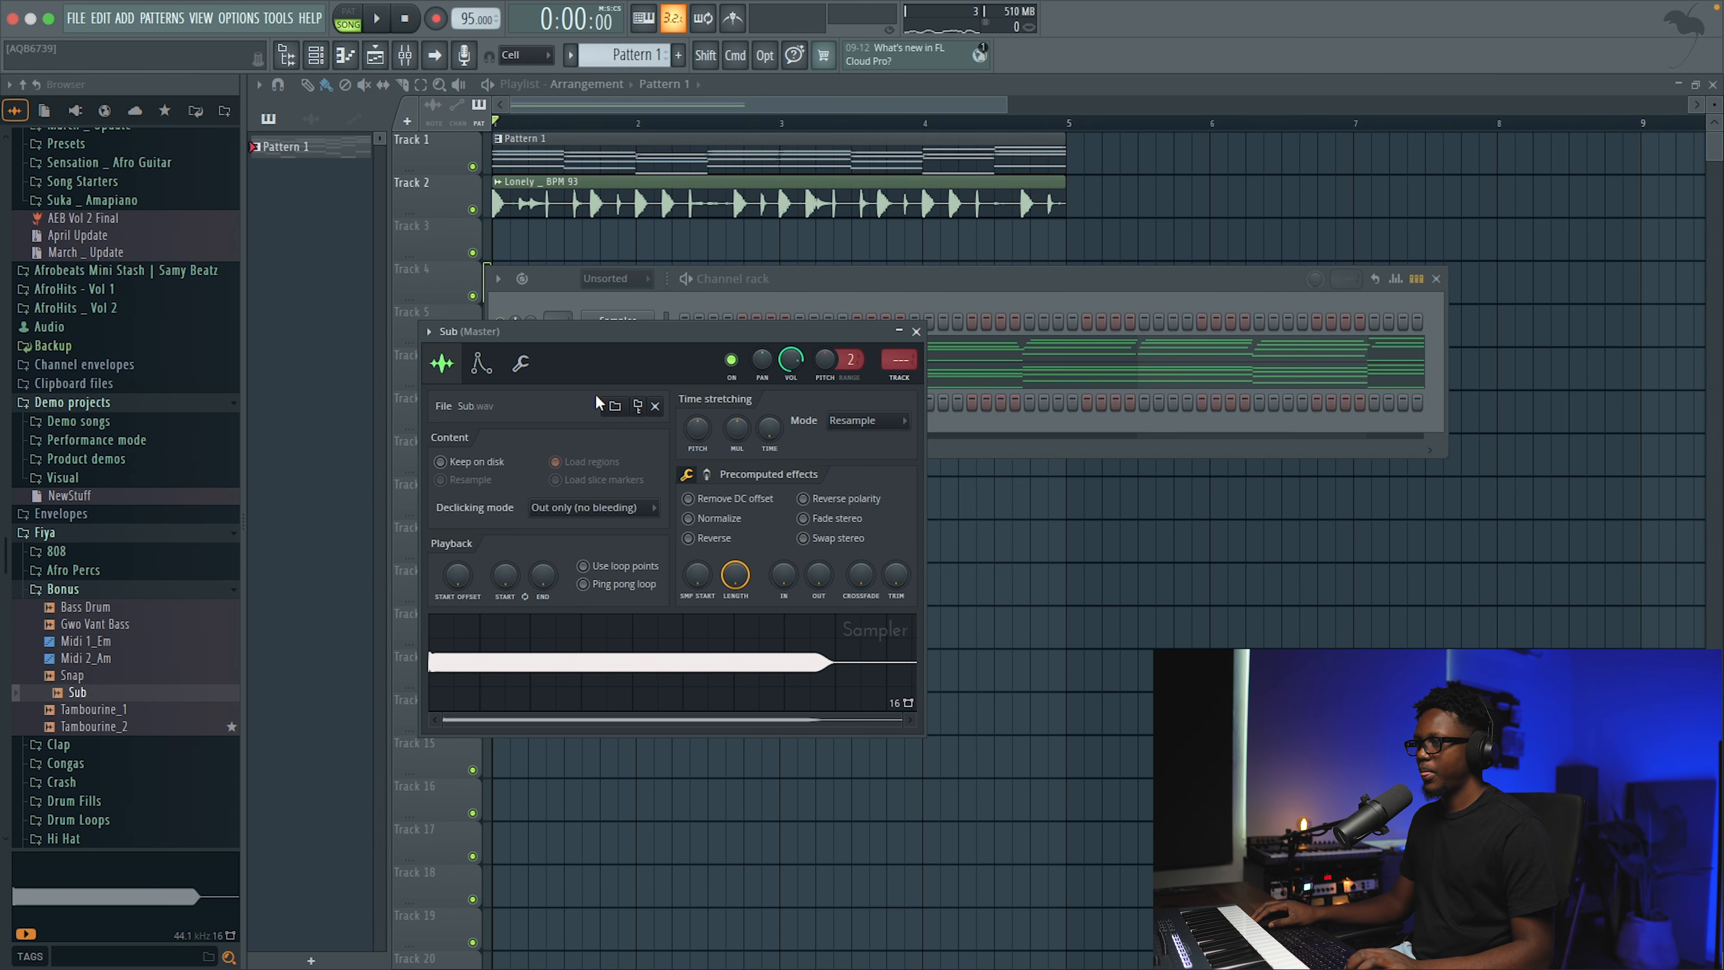
{"action": "left_click", "coordinate": [900, 335]}
{"action": "left_click", "coordinate": [617, 402]}
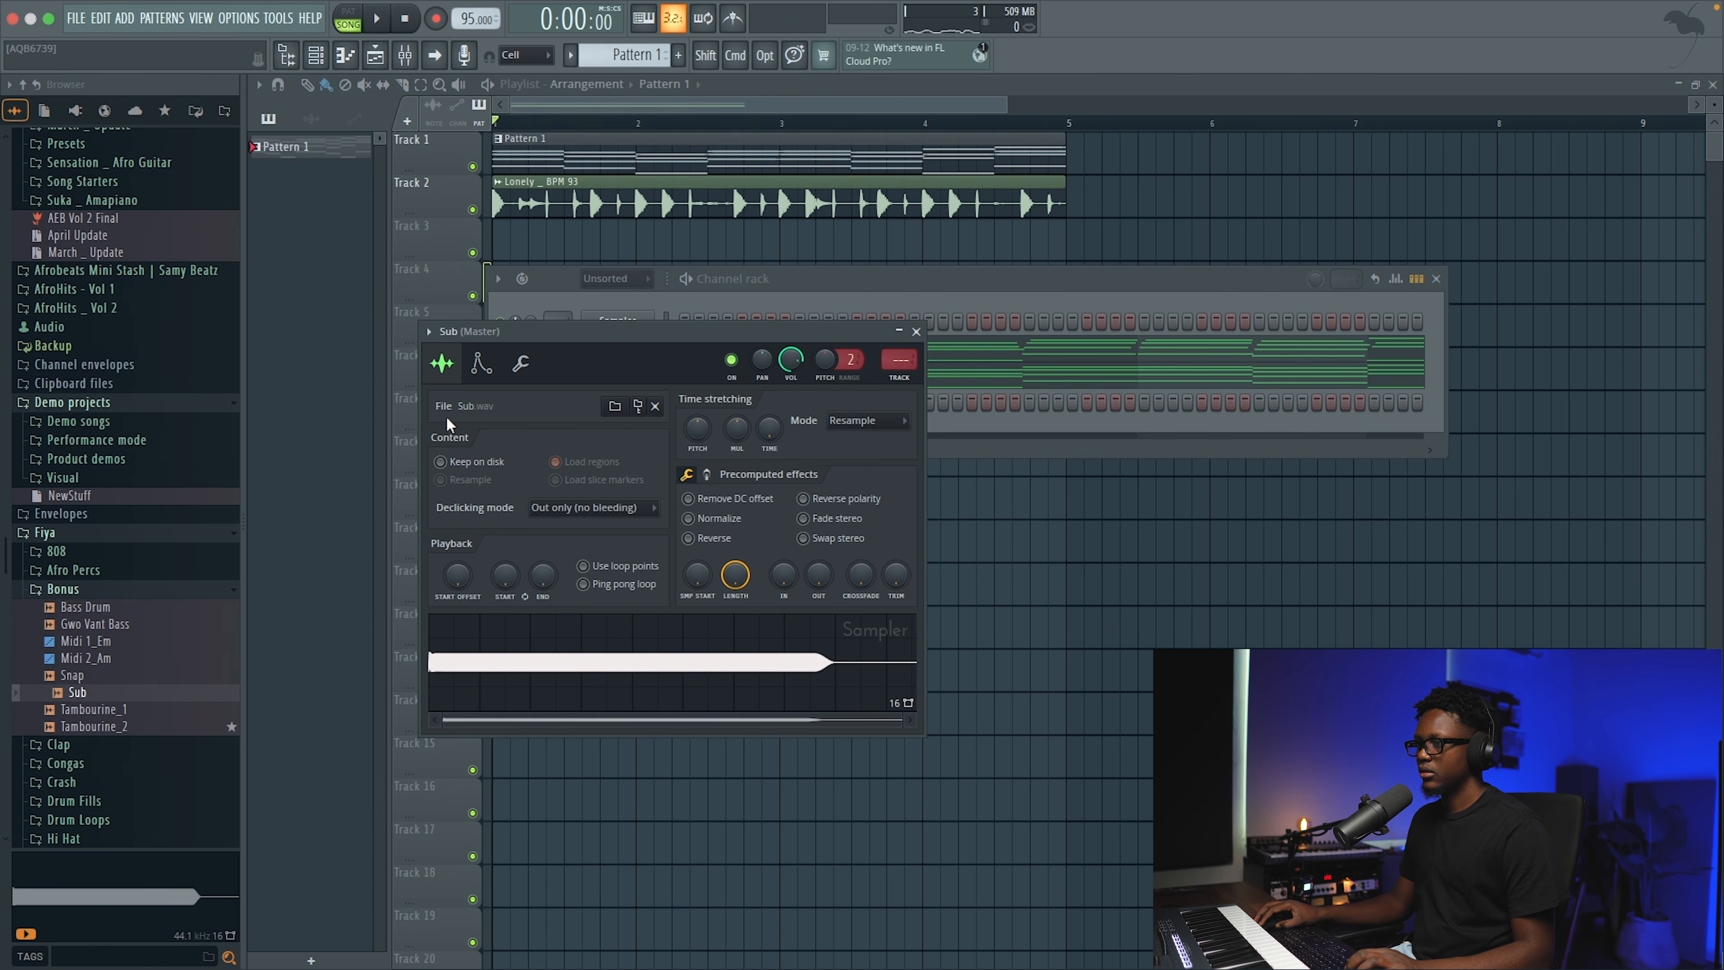
{"action": "left_click", "coordinate": [712, 516]}
{"action": "left_click", "coordinate": [916, 331]}
Draw bass notes A3, G3, D3 and A3 in the Sub channel's piano roll on the roots of the first four chords
{"action": "right_click", "coordinate": [631, 401]}
{"action": "left_click", "coordinate": [678, 532]}
{"action": "right_click", "coordinate": [614, 404]}
{"action": "left_click", "coordinate": [713, 398]}
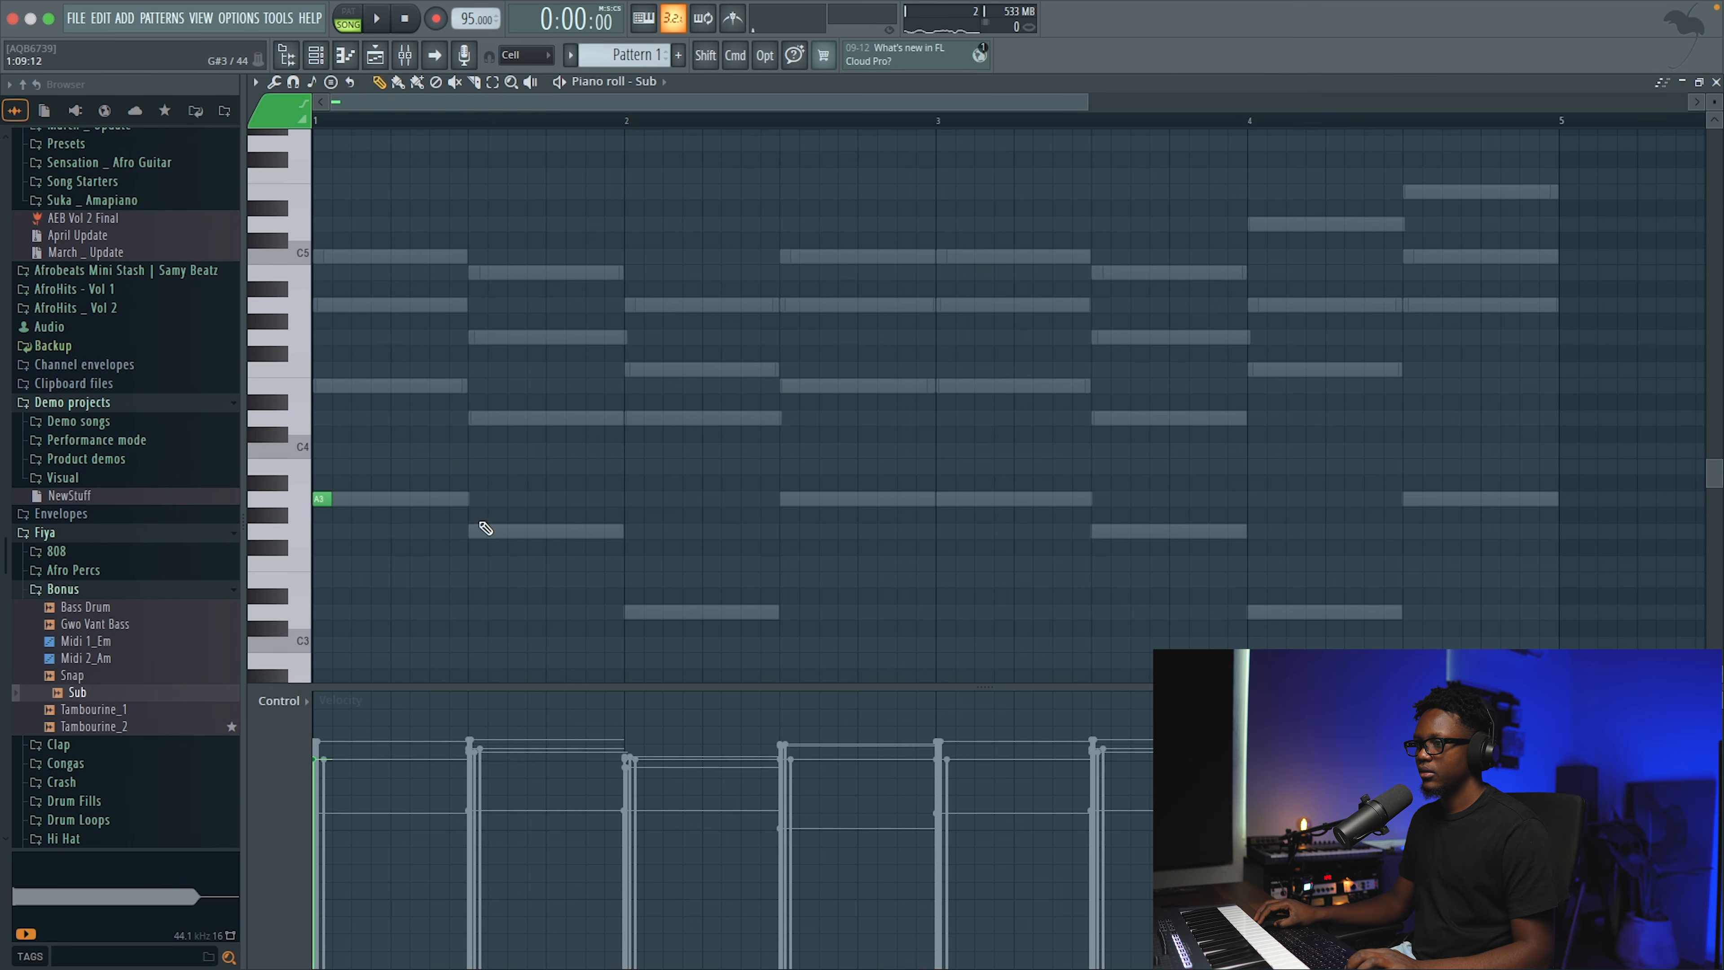
{"action": "key", "text": "space"}
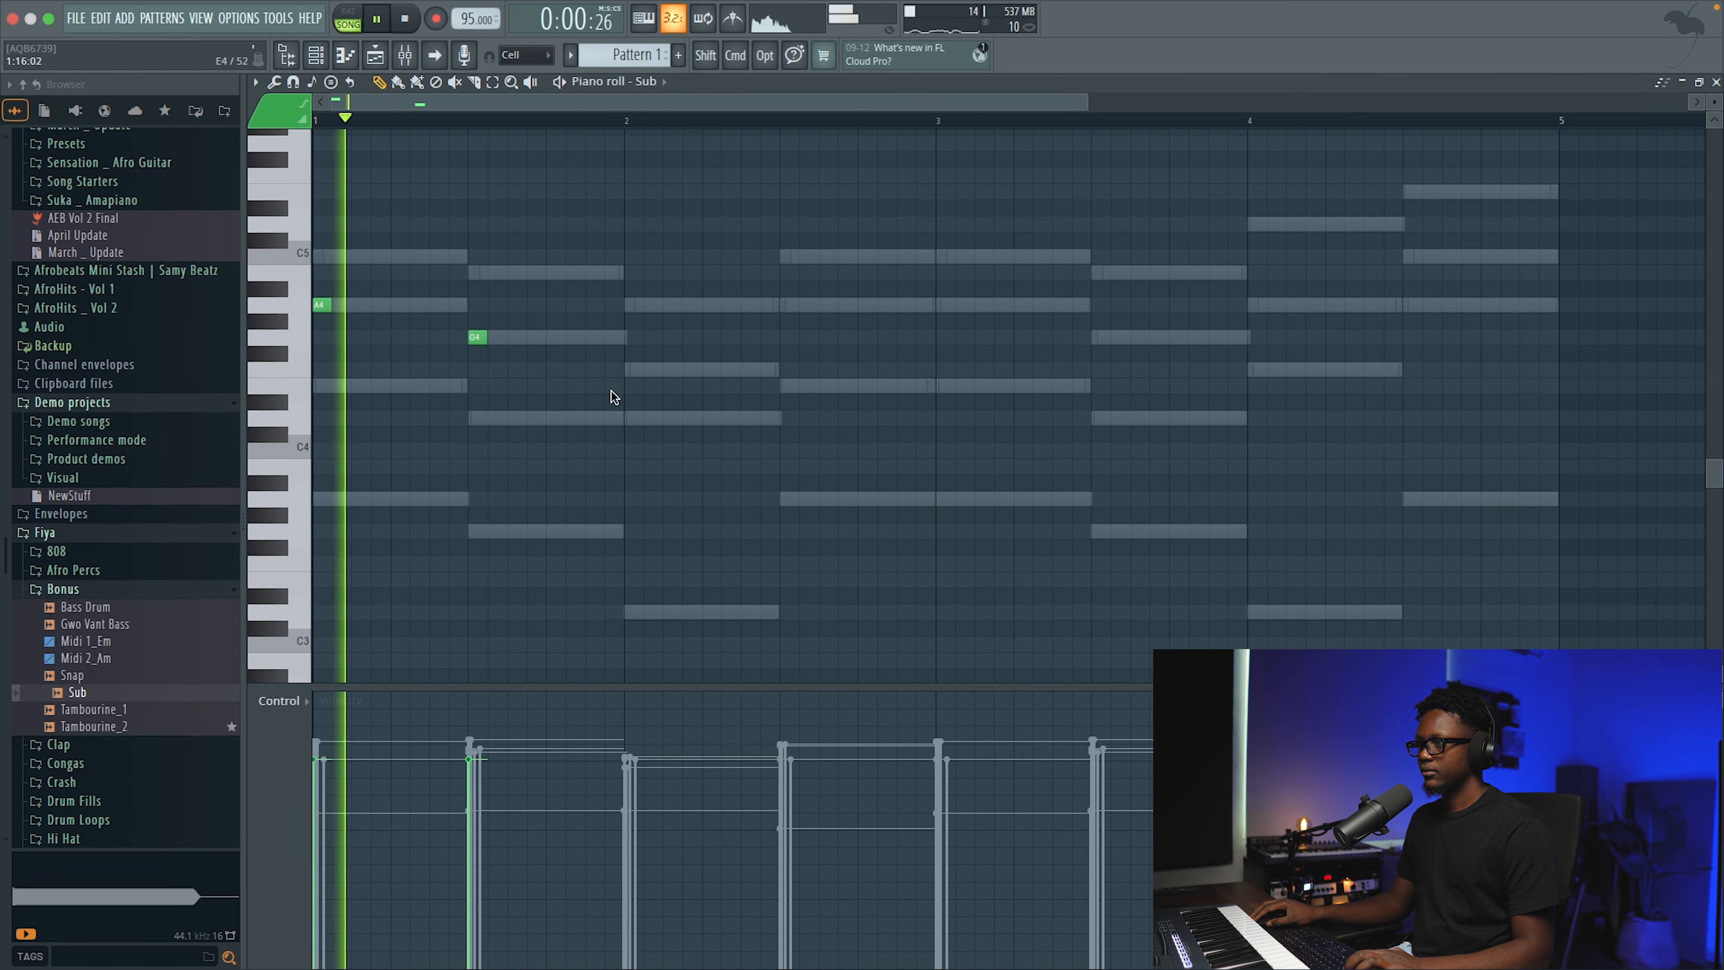
{"action": "key", "text": "ctrl+Down"}
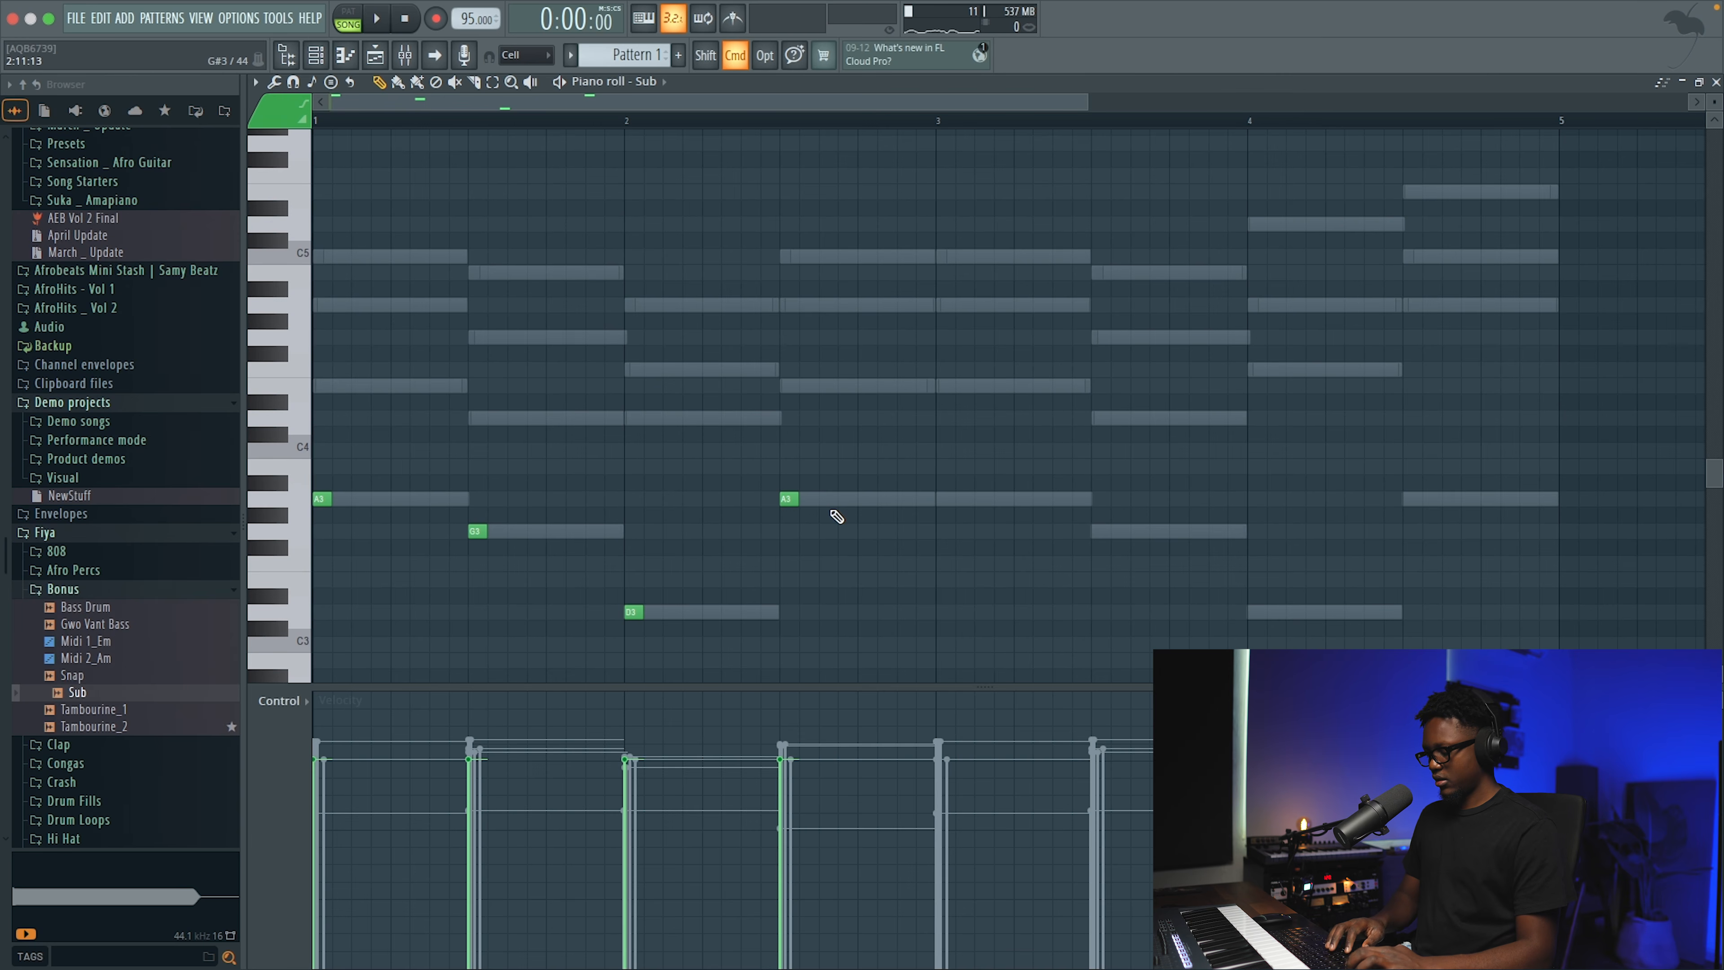
Extend the four Sub notes to half a bar each, one octave higher, and duplicate them across bars 3 and 4
{"action": "key", "text": "space"}
{"action": "key", "text": "space"}
{"action": "key", "text": "ctrl+Up"}
{"action": "key", "text": "space"}
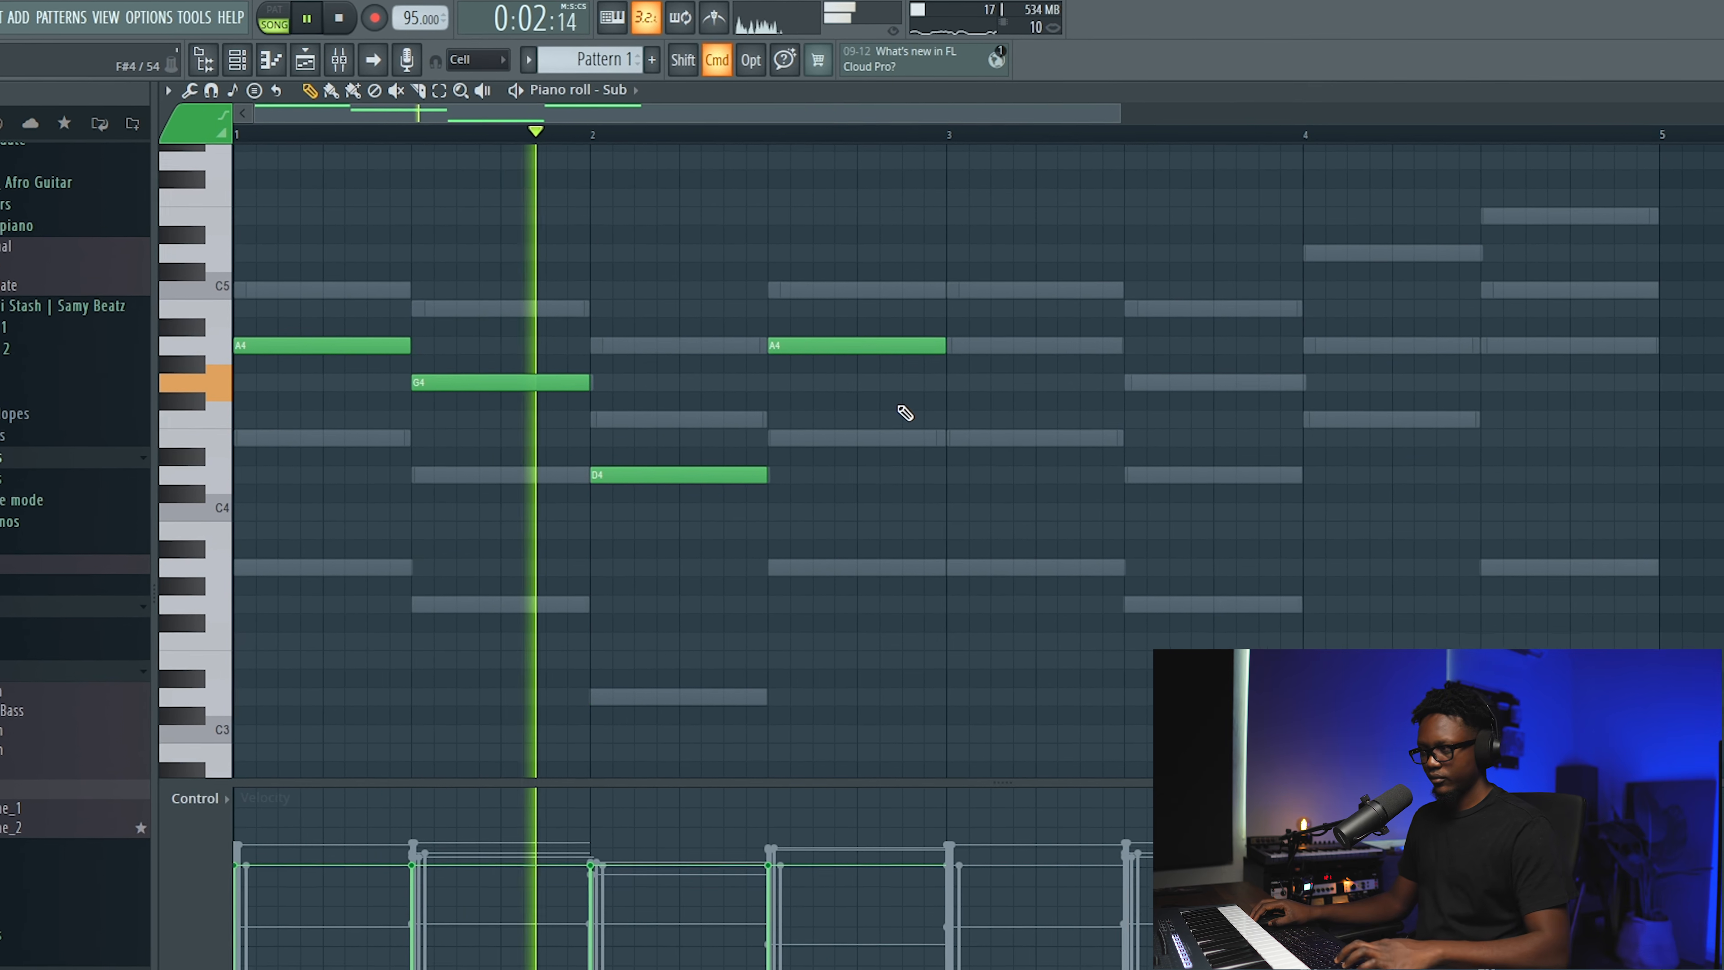
{"action": "key", "text": "ctrl+b"}
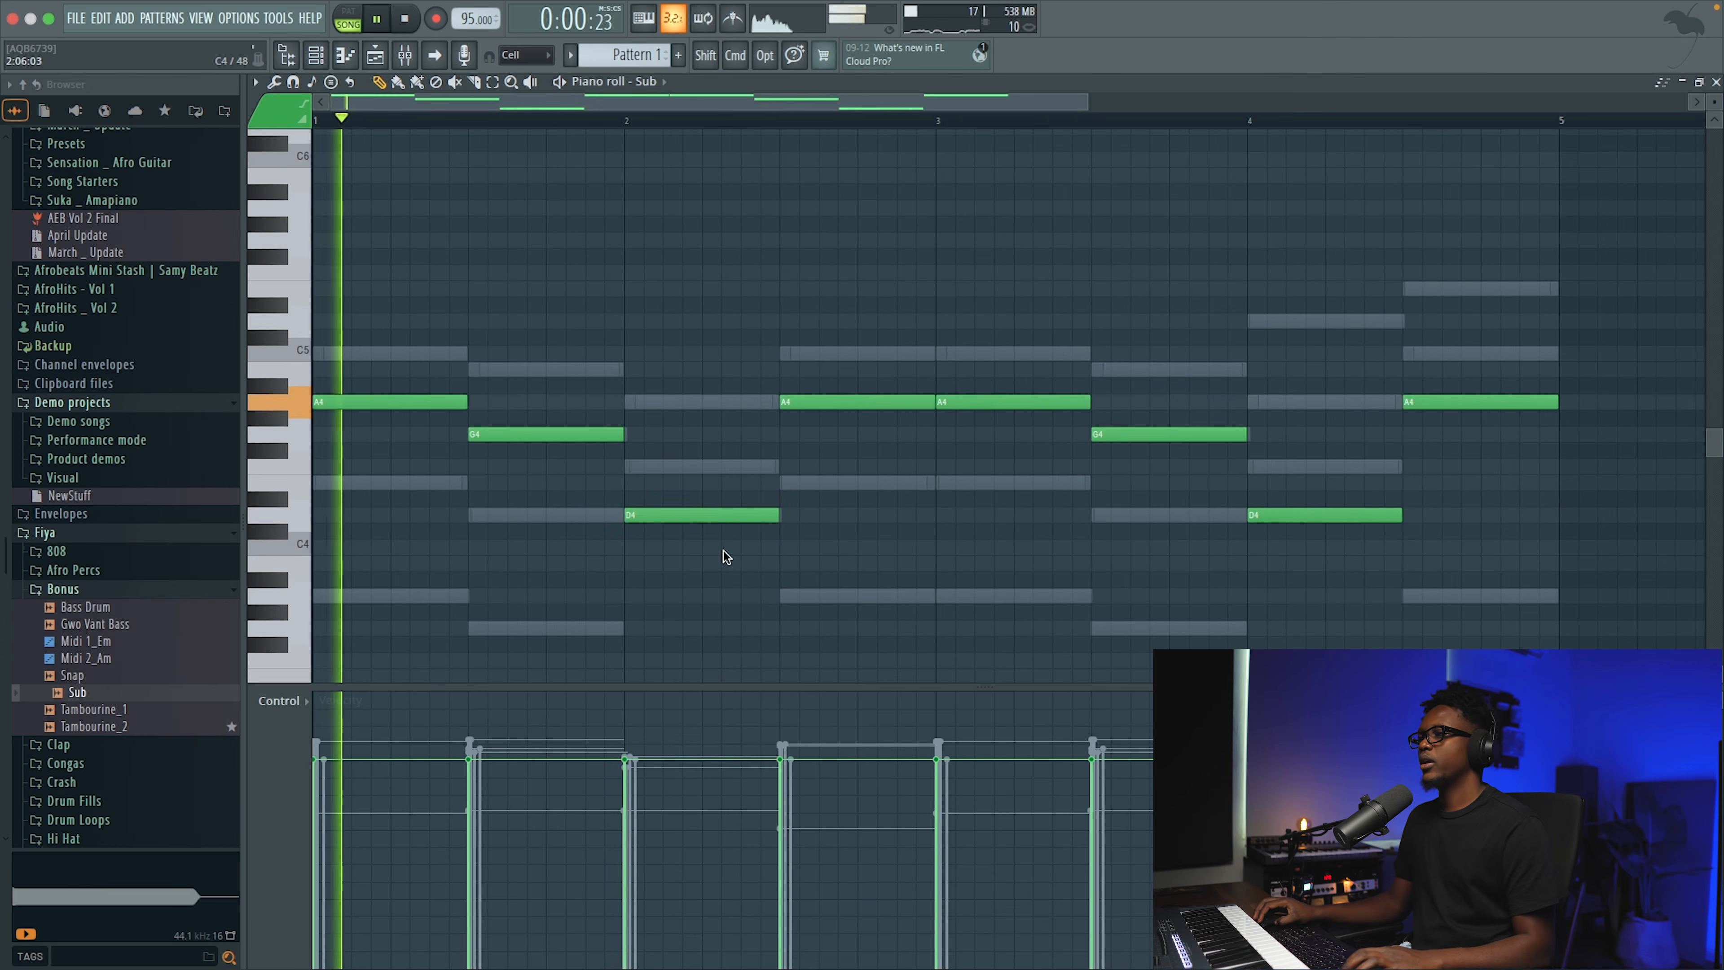
Raise the third Sub note, at the start of bar 2, one octave to D5 and play the bass line
{"action": "key", "text": "space"}
{"action": "left_click", "coordinate": [725, 518], "text": "super"}
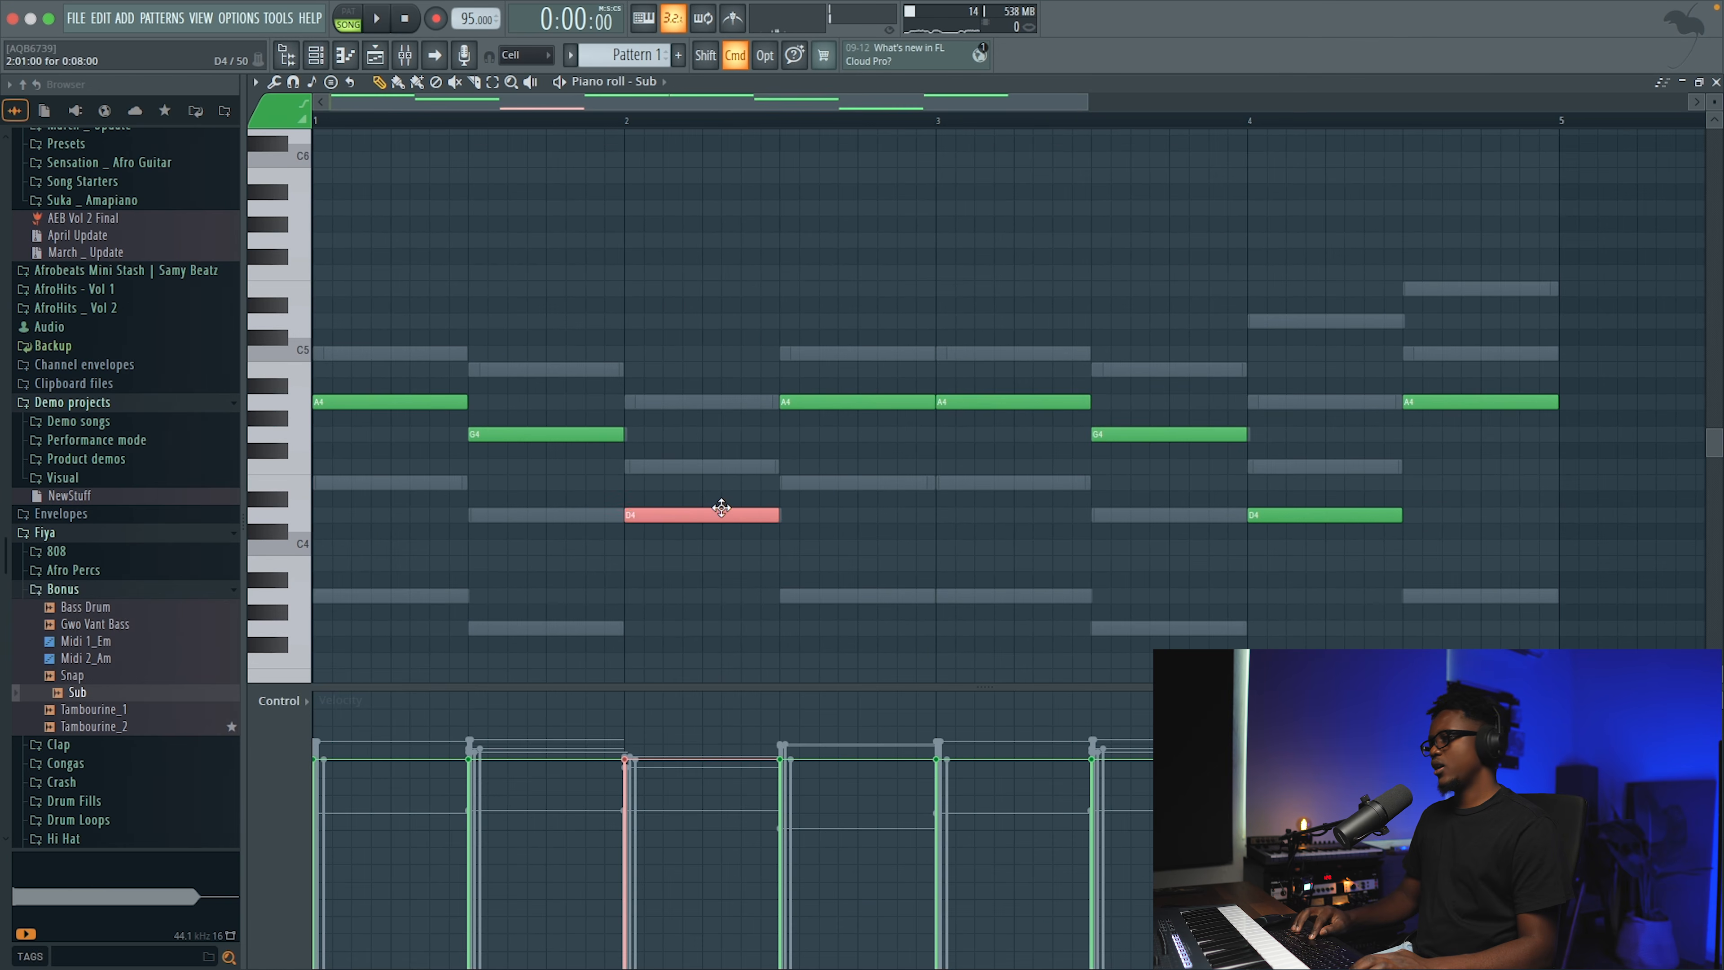
{"action": "key", "text": "space"}
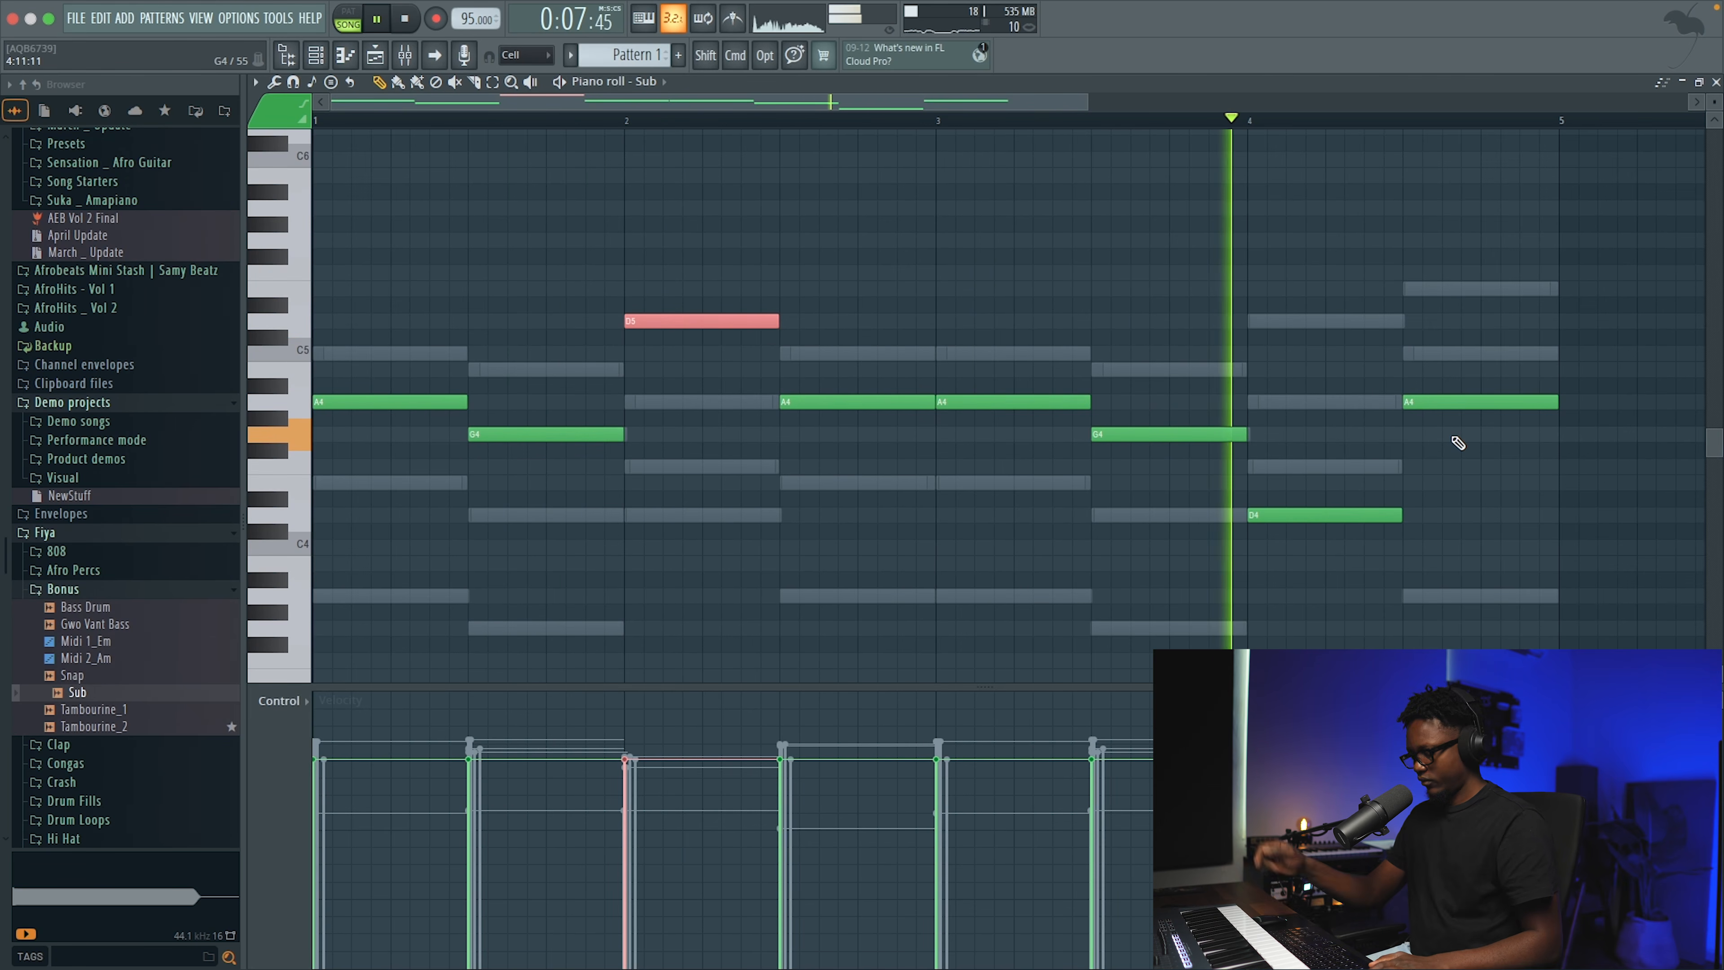
{"action": "key", "text": "space"}
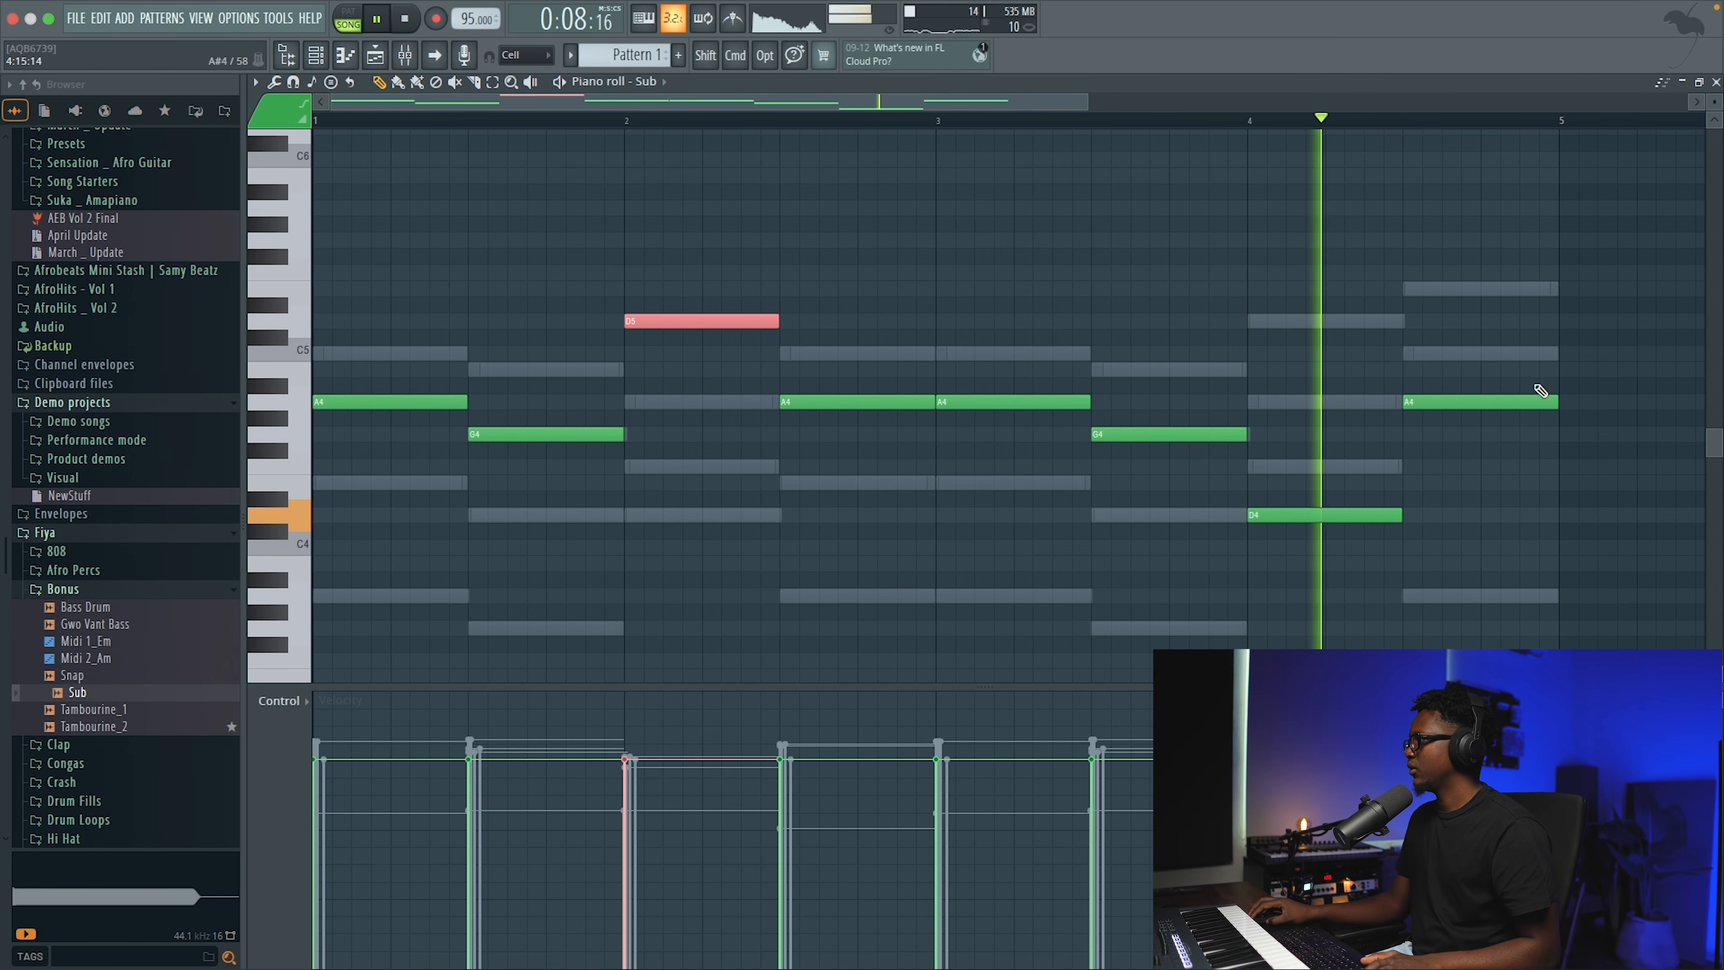
Add a short high A5 note near the end of bar 4 in the Sub part and play it back
{"action": "key", "text": "space"}
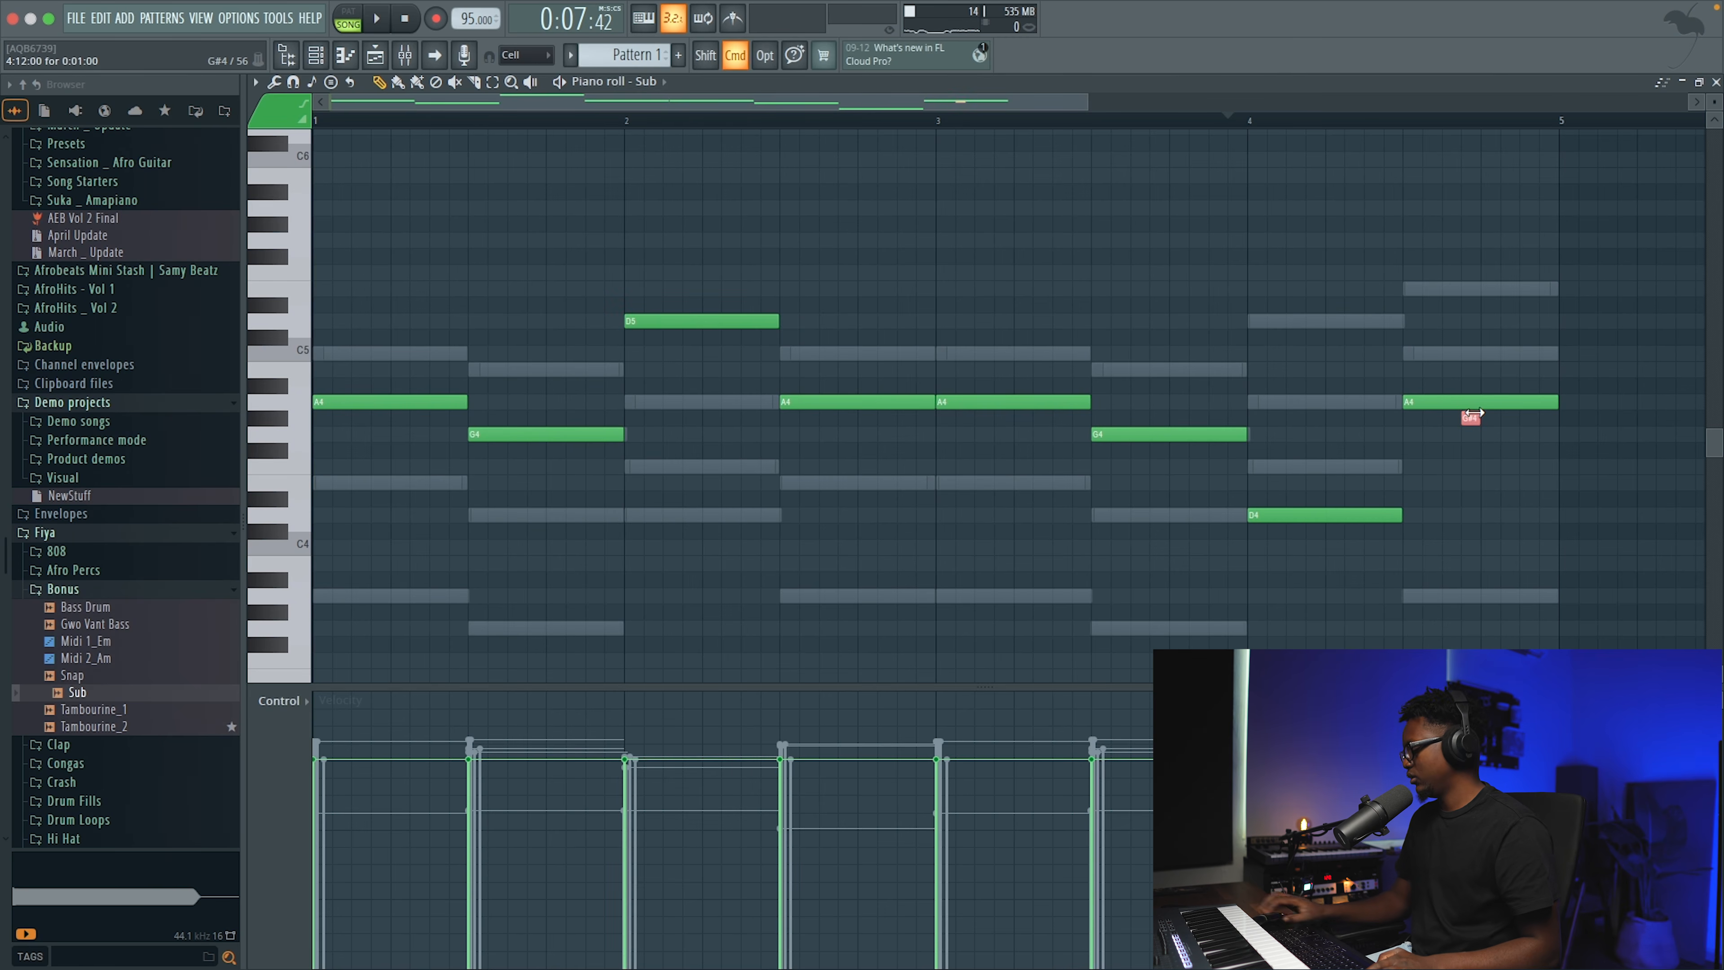
{"action": "key", "text": "space"}
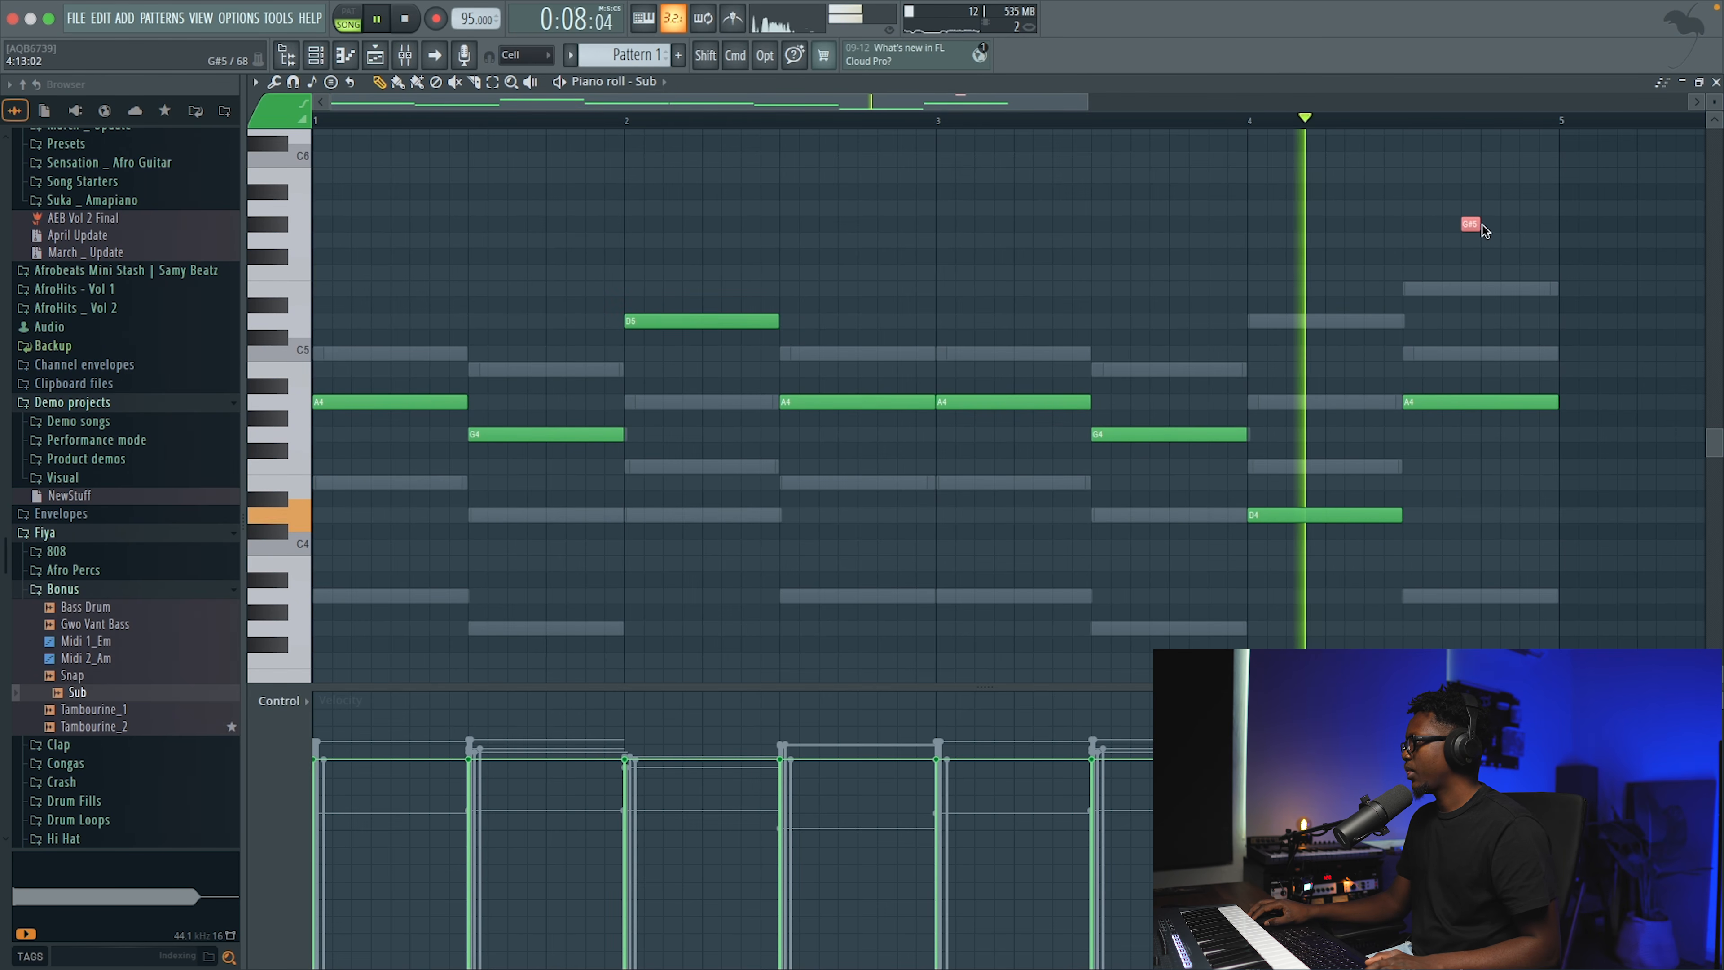
{"action": "left_click_drag", "start_coordinate": [1481, 225], "coordinate": [1500, 225]}
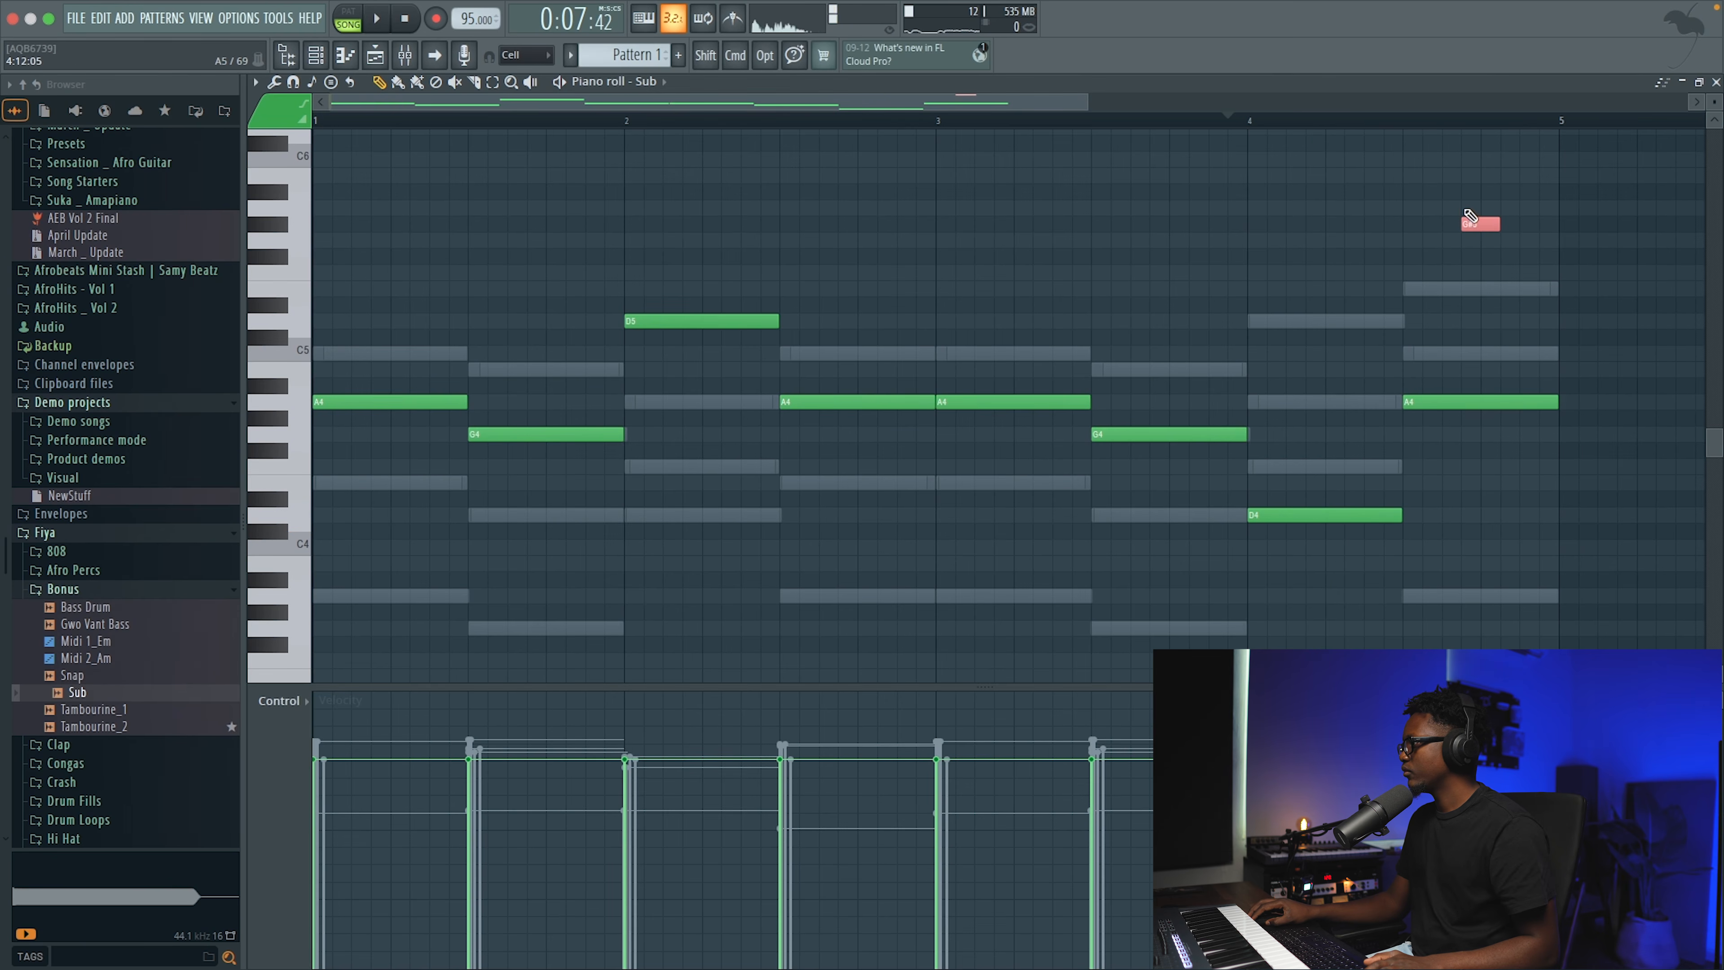
{"action": "left_click_drag", "start_coordinate": [1487, 224], "coordinate": [1488, 207]}
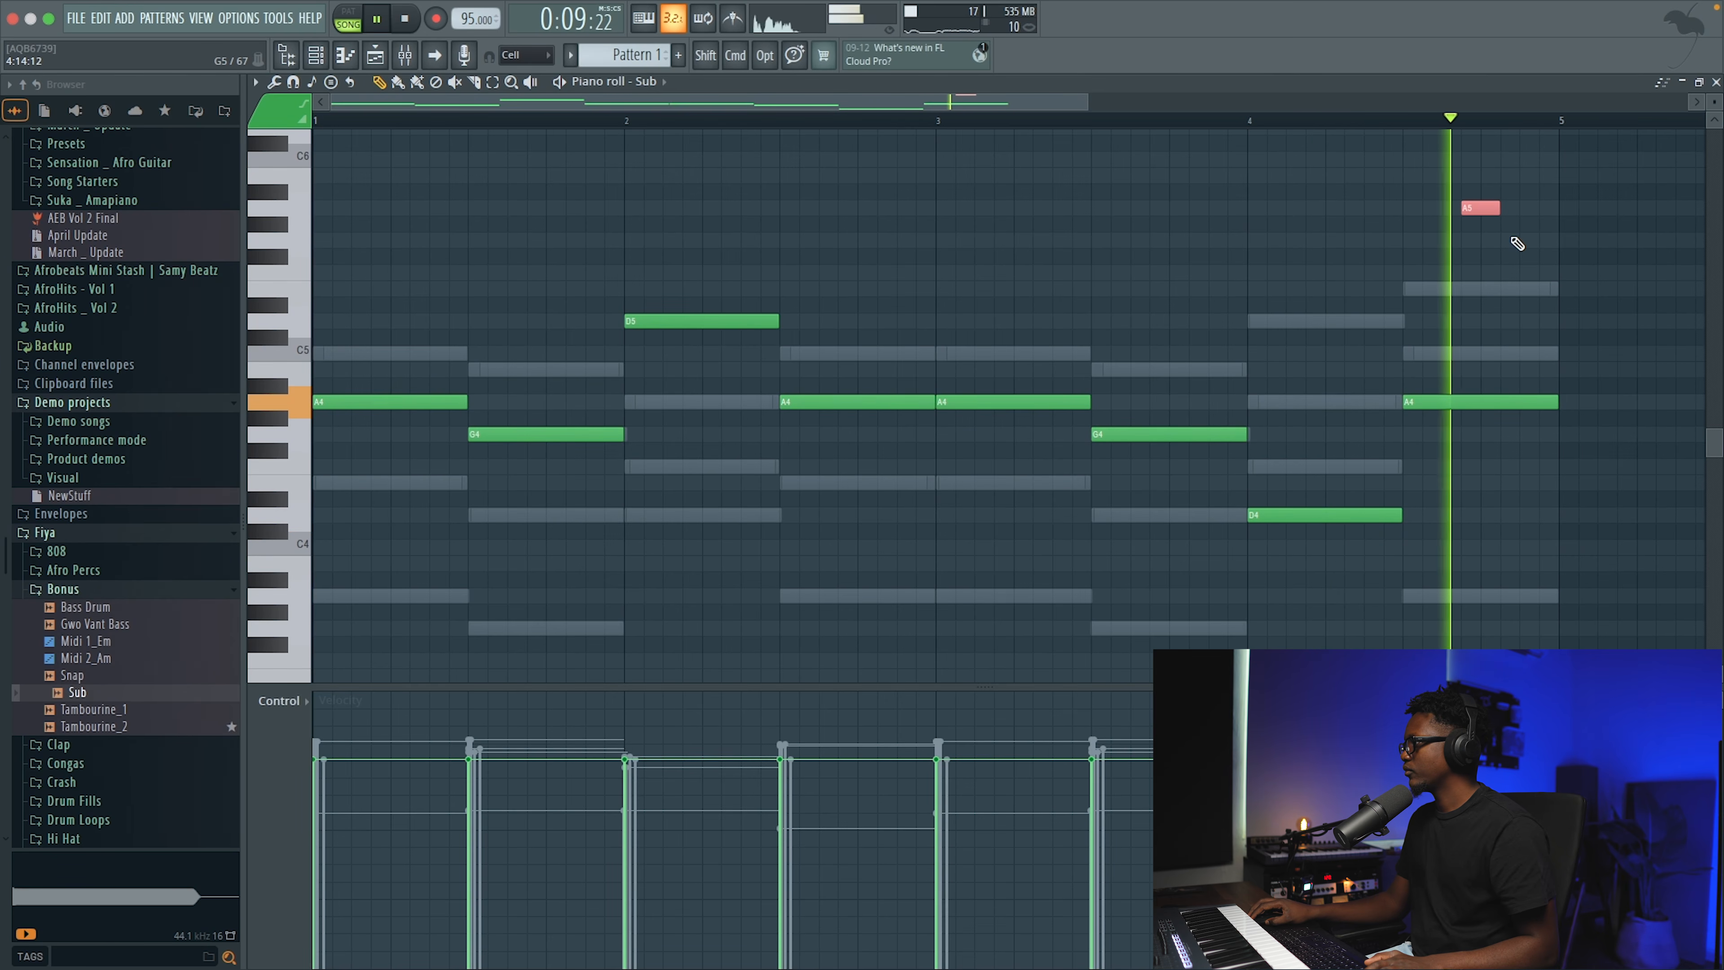
{"action": "left_click_drag", "start_coordinate": [1500, 207], "coordinate": [1528, 238]}
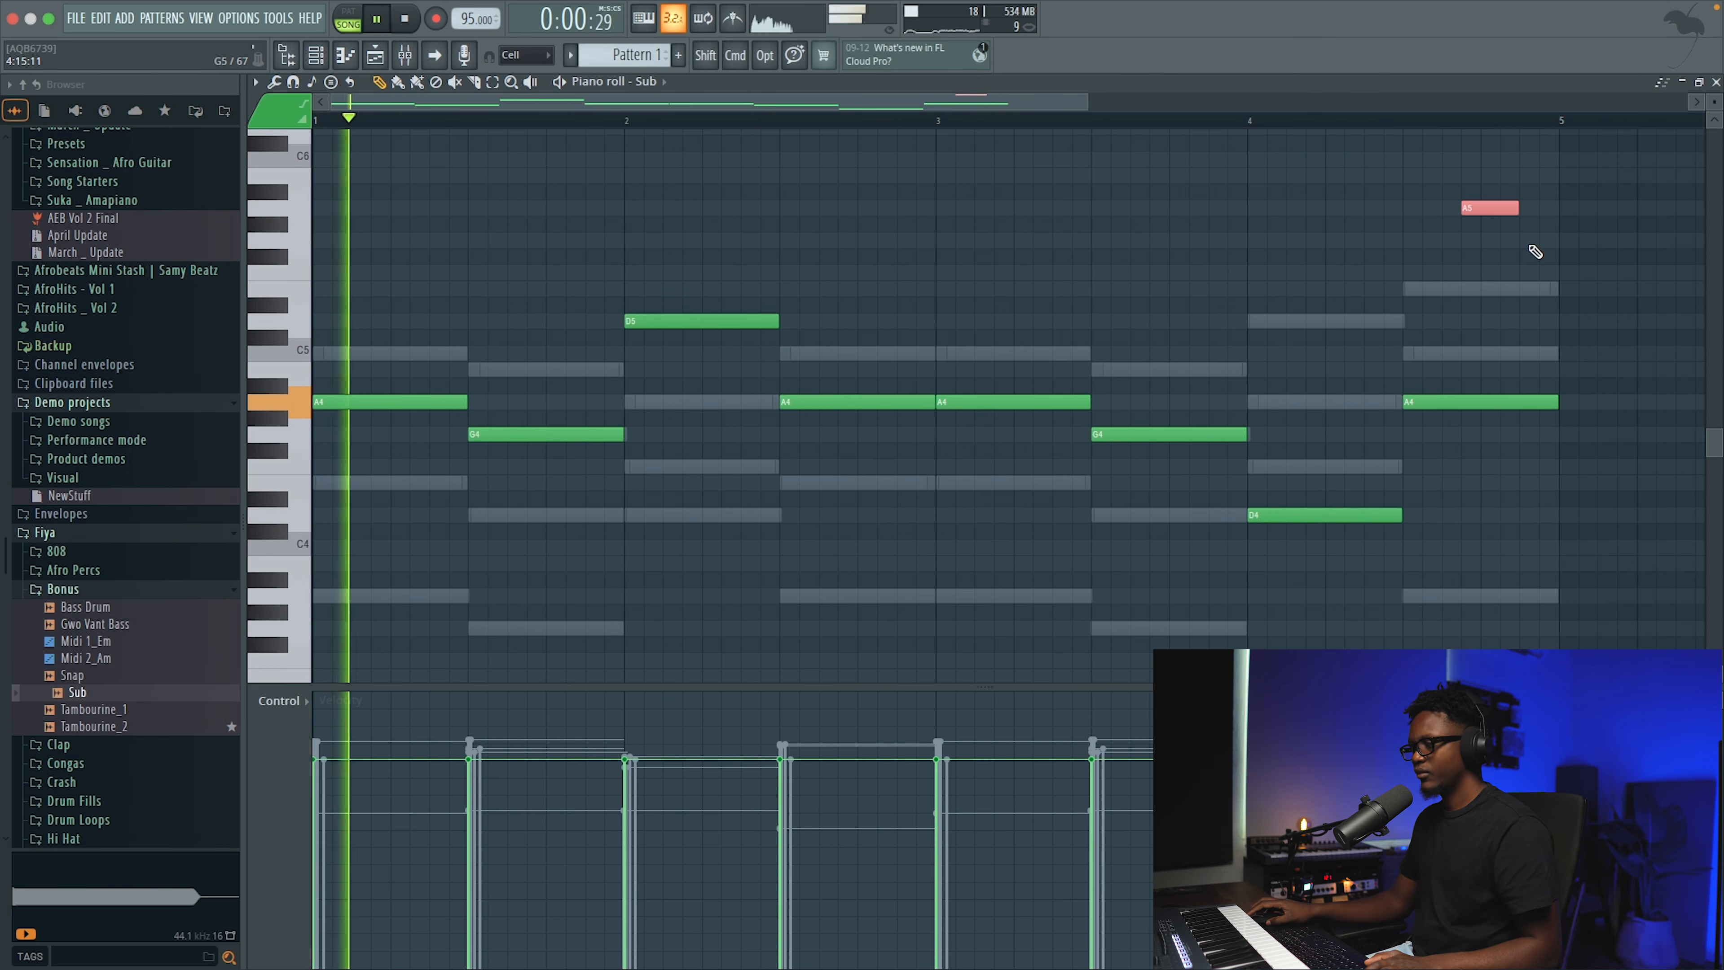
Raise the Sub channel's volume slightly and play it with the chords and drum loop
{"action": "left_click", "coordinate": [1716, 82]}
{"action": "left_click_drag", "start_coordinate": [532, 402], "coordinate": [532, 389]}
{"action": "key", "text": "space"}
{"action": "key", "text": "space"}
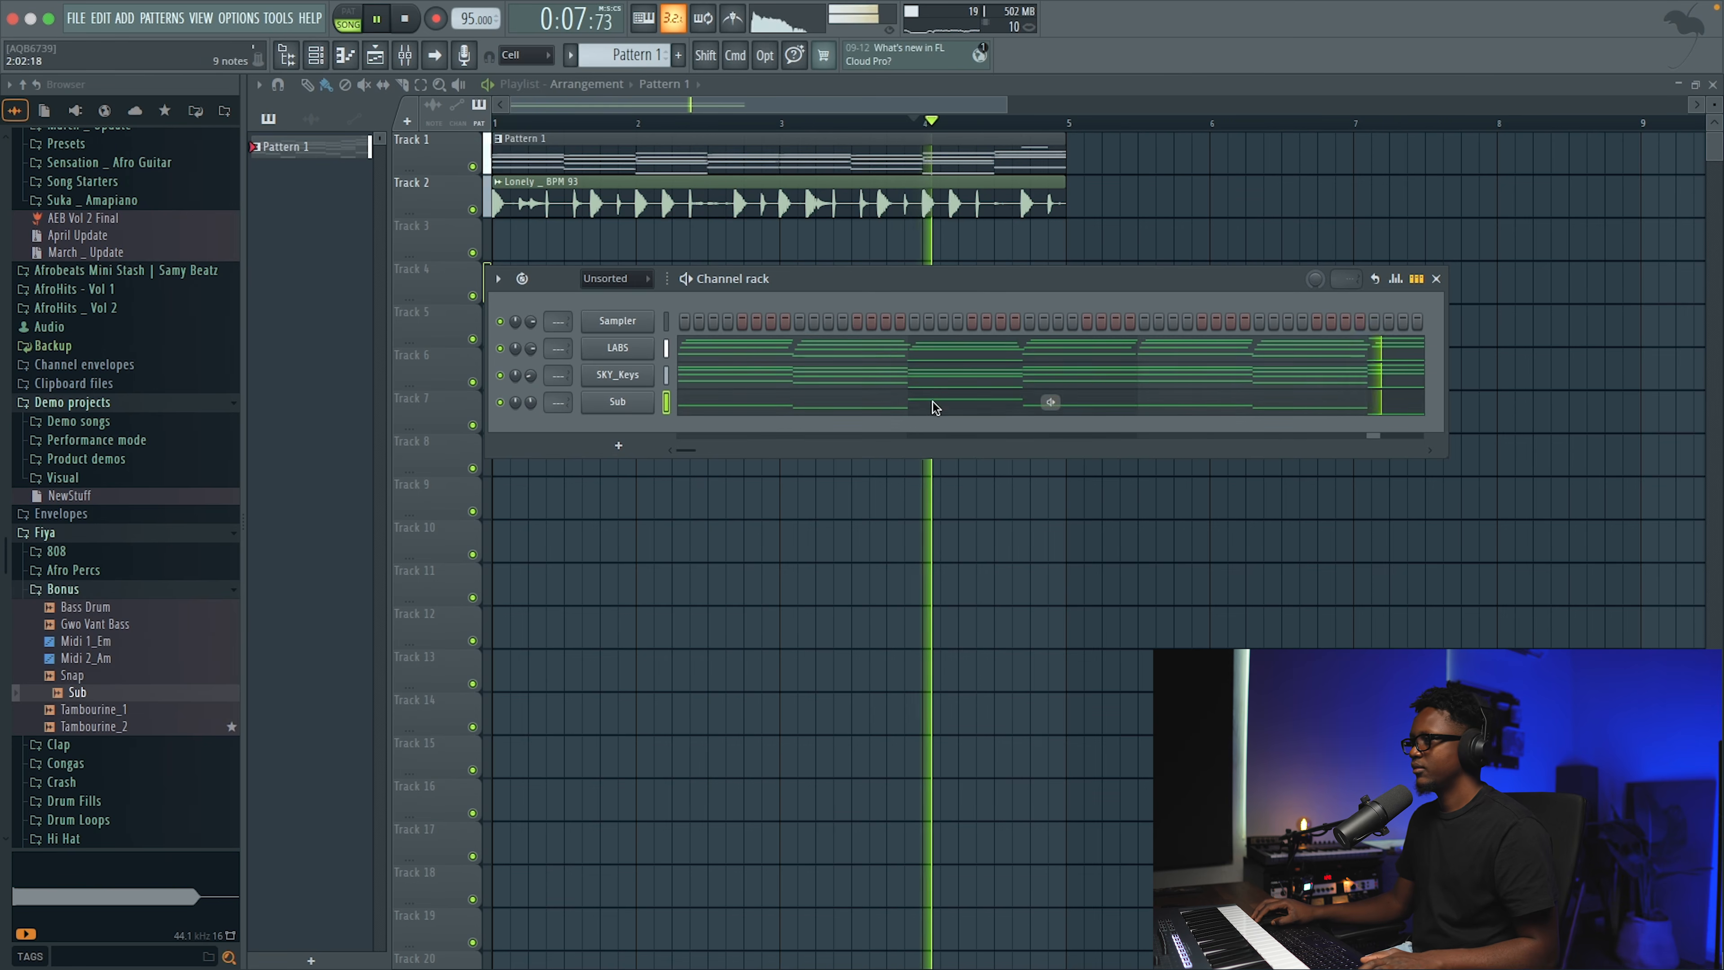
Lower the Sub note in the second half of bar 2 one octave to A3 and play the result
{"action": "left_click", "coordinate": [930, 403]}
{"action": "key", "text": "space"}
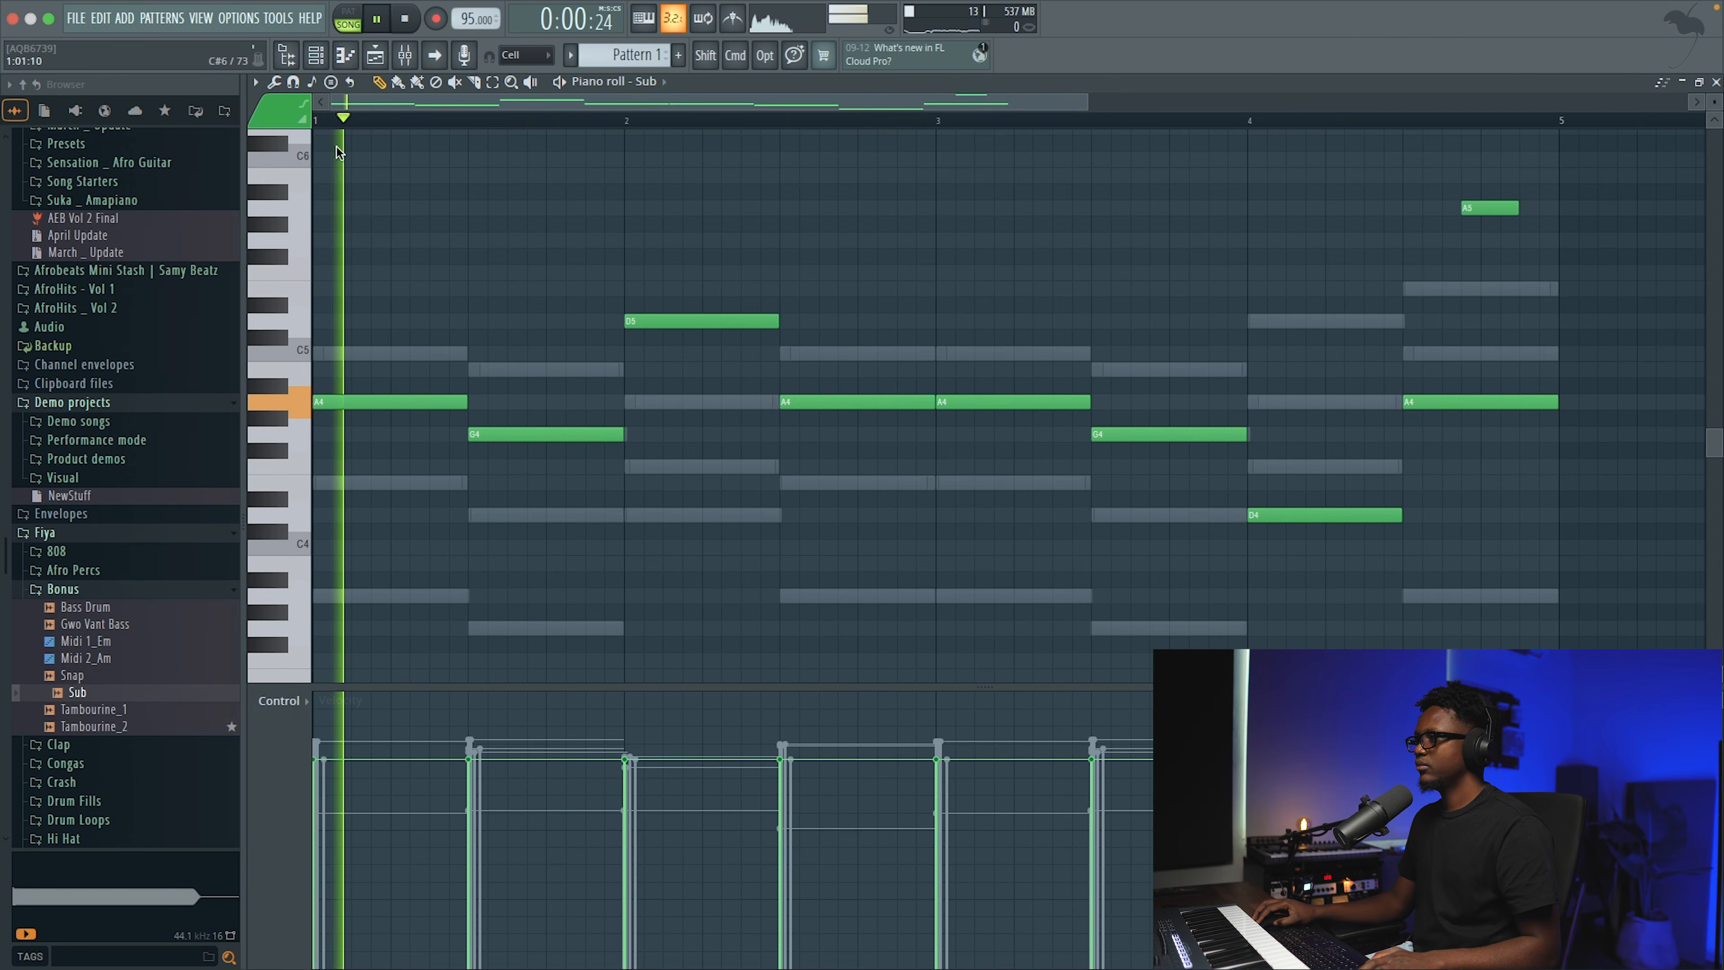
{"action": "left_click", "coordinate": [859, 402], "text": "super"}
{"action": "key", "text": "super+Down"}
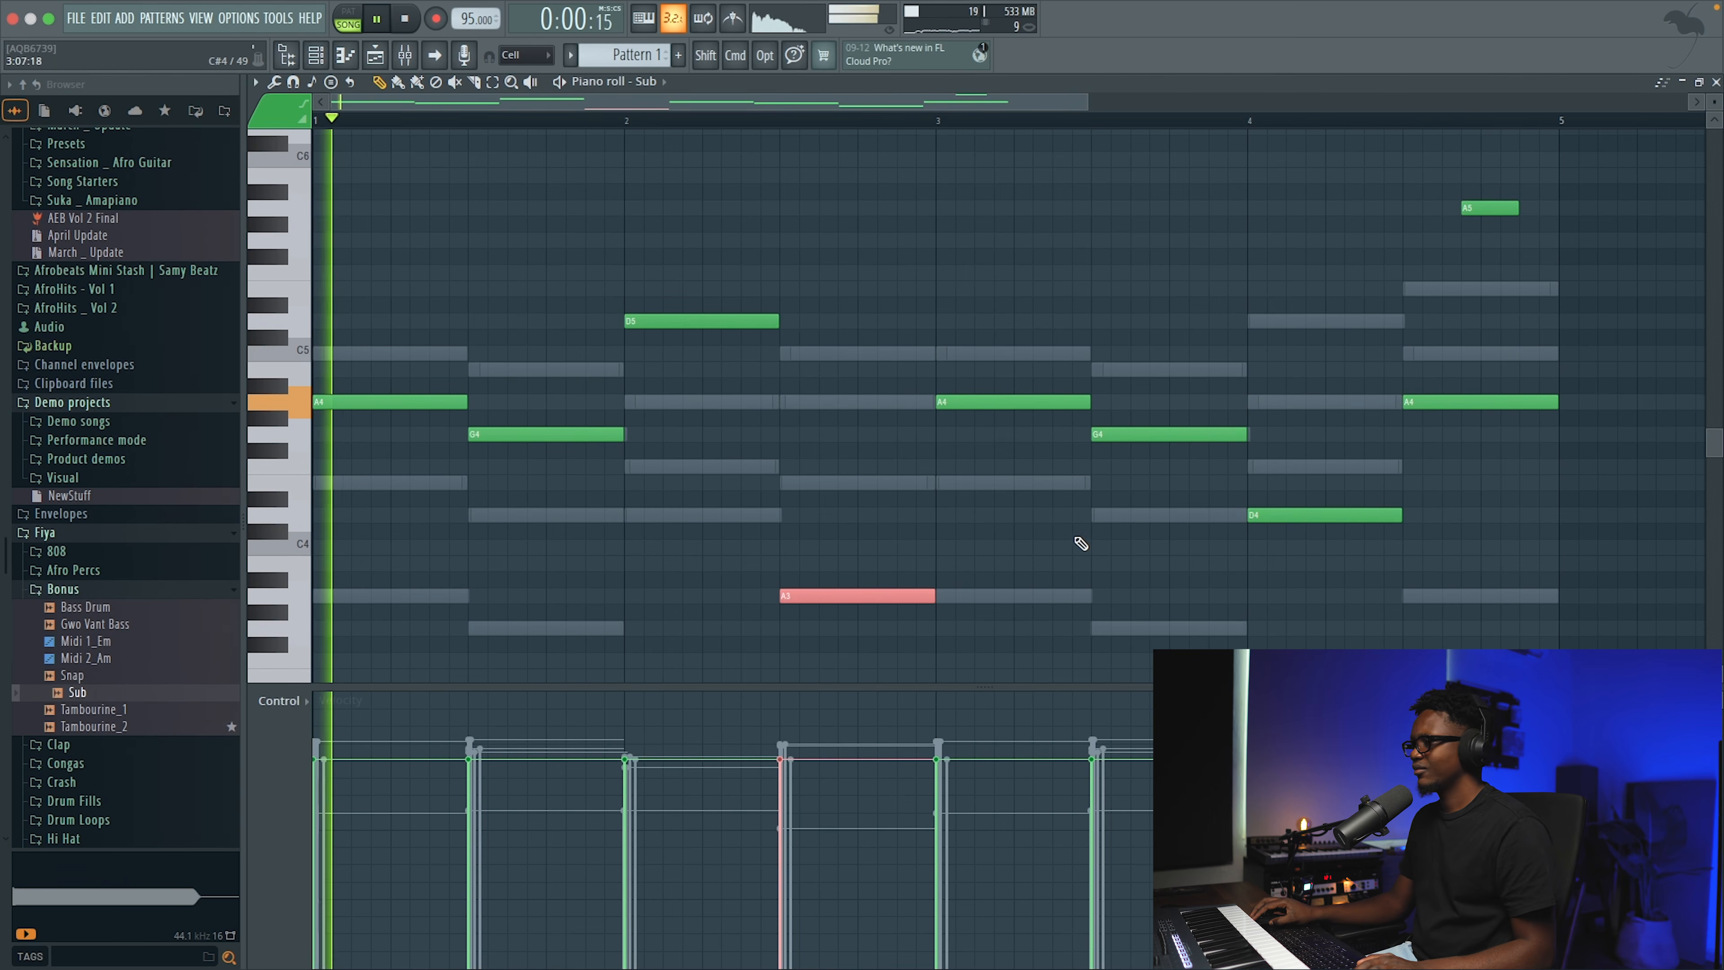
{"action": "key", "text": "space"}
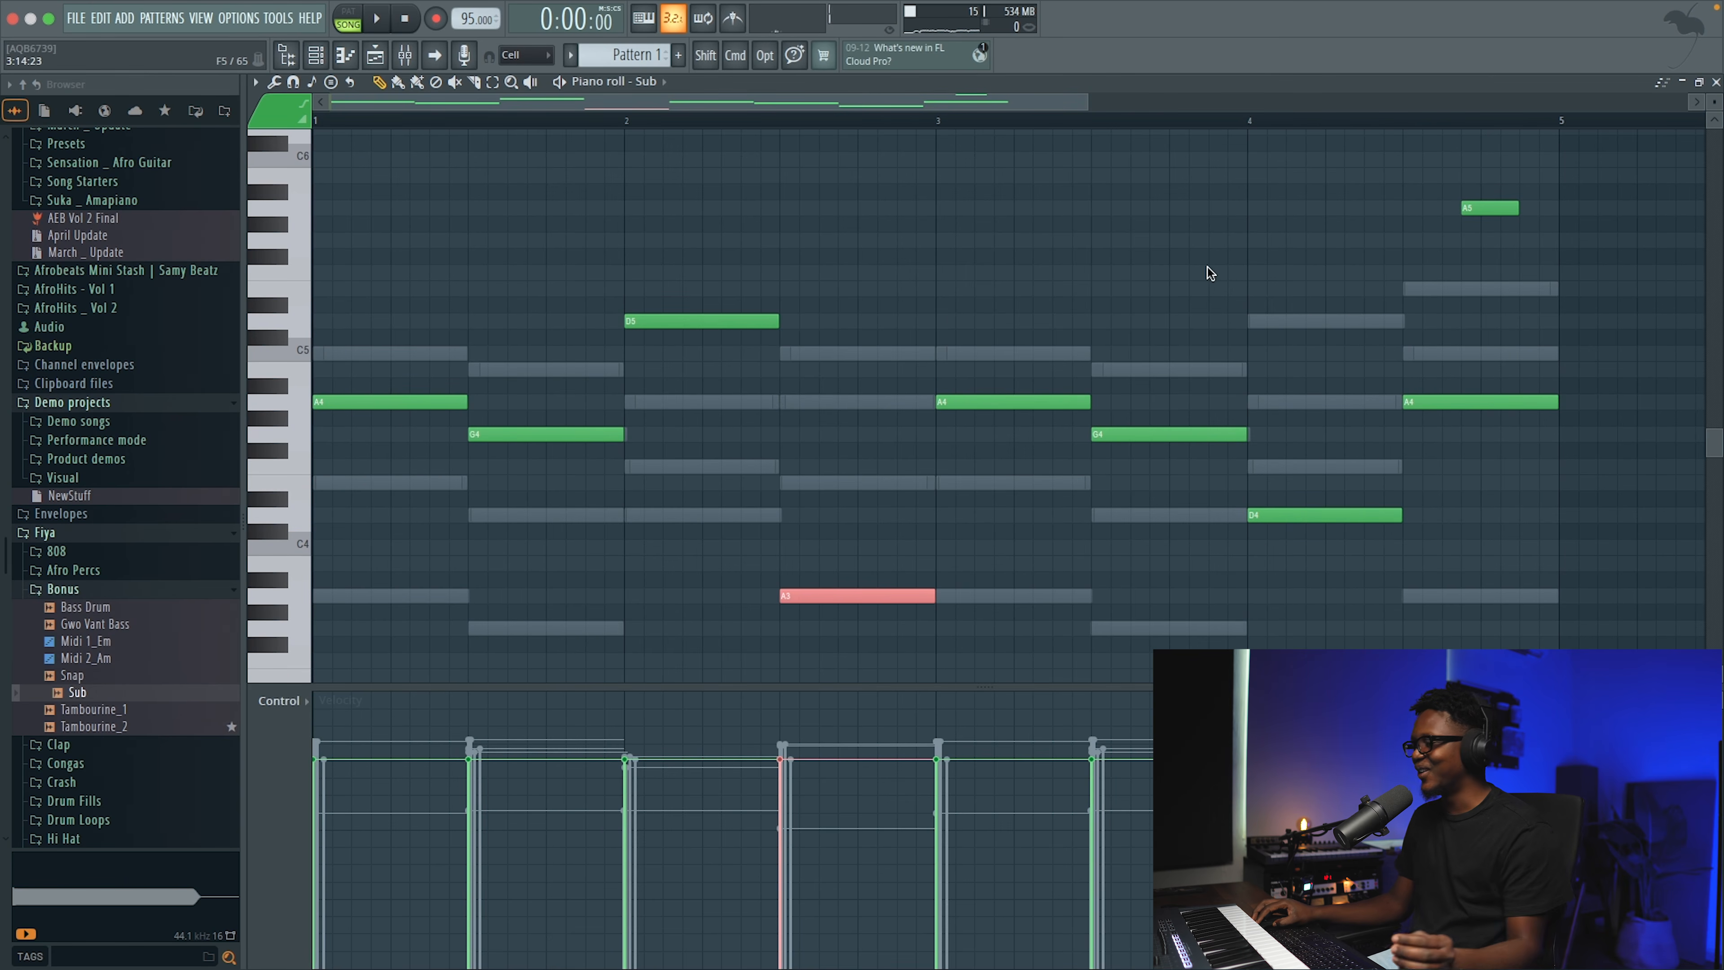
{"action": "left_click", "coordinate": [1716, 82]}
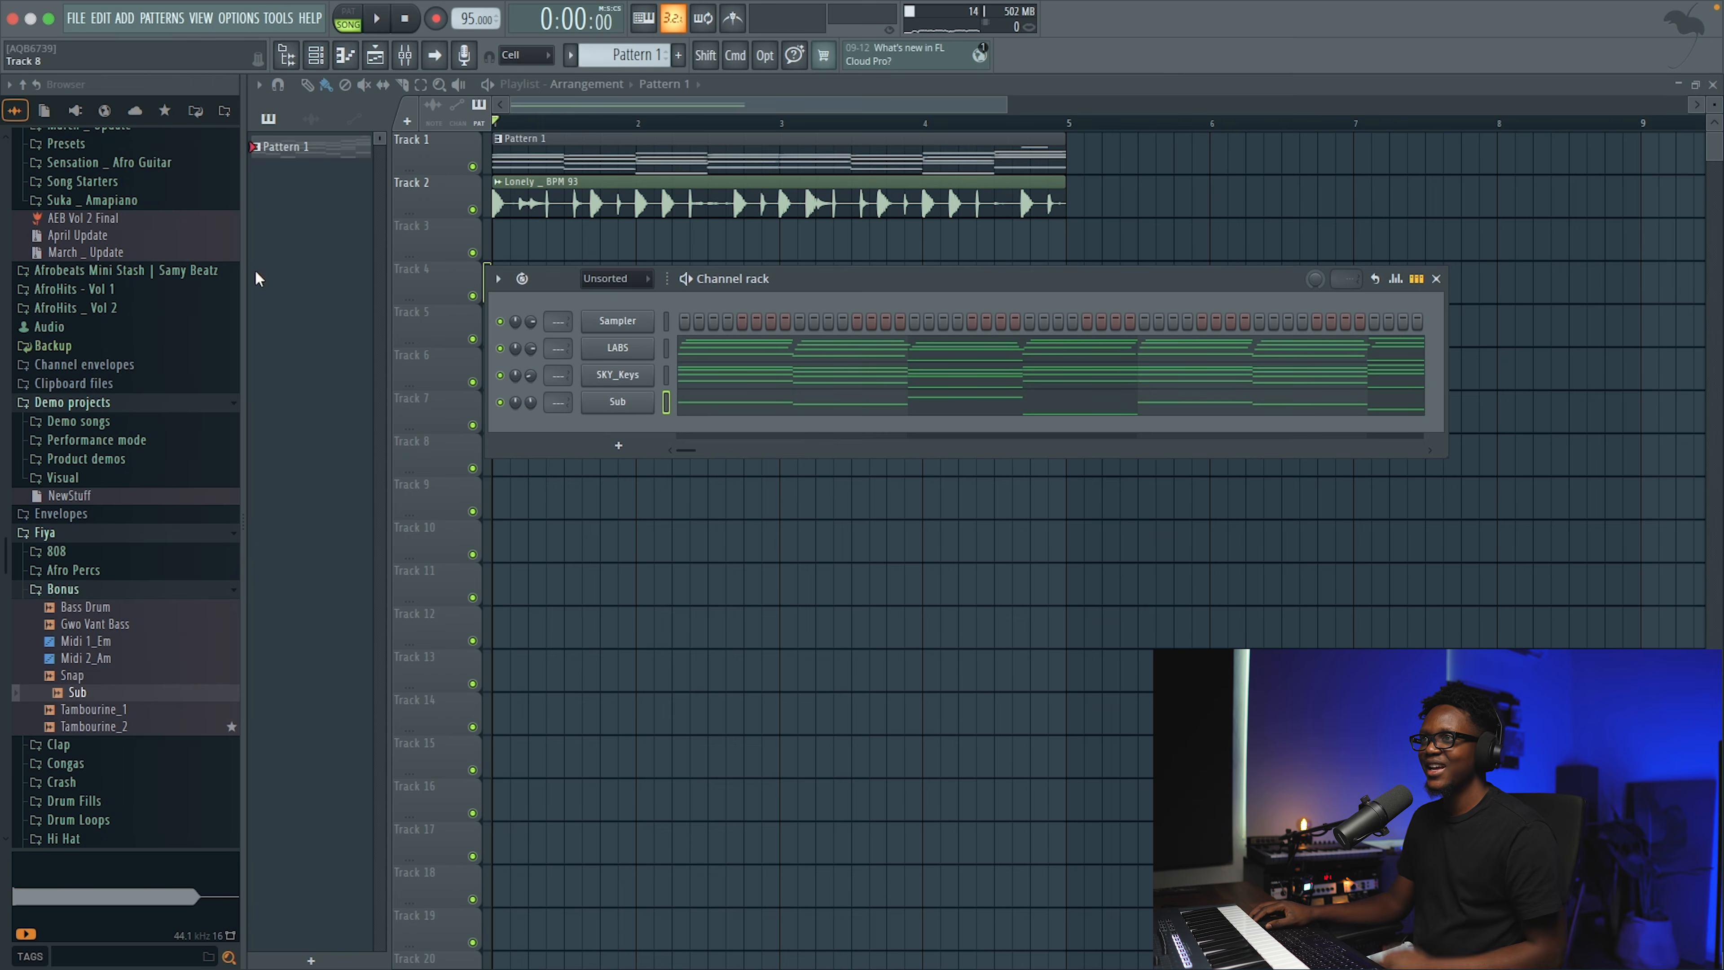
Add a new channel with the Arcade plugin
{"action": "left_click", "coordinate": [129, 22]}
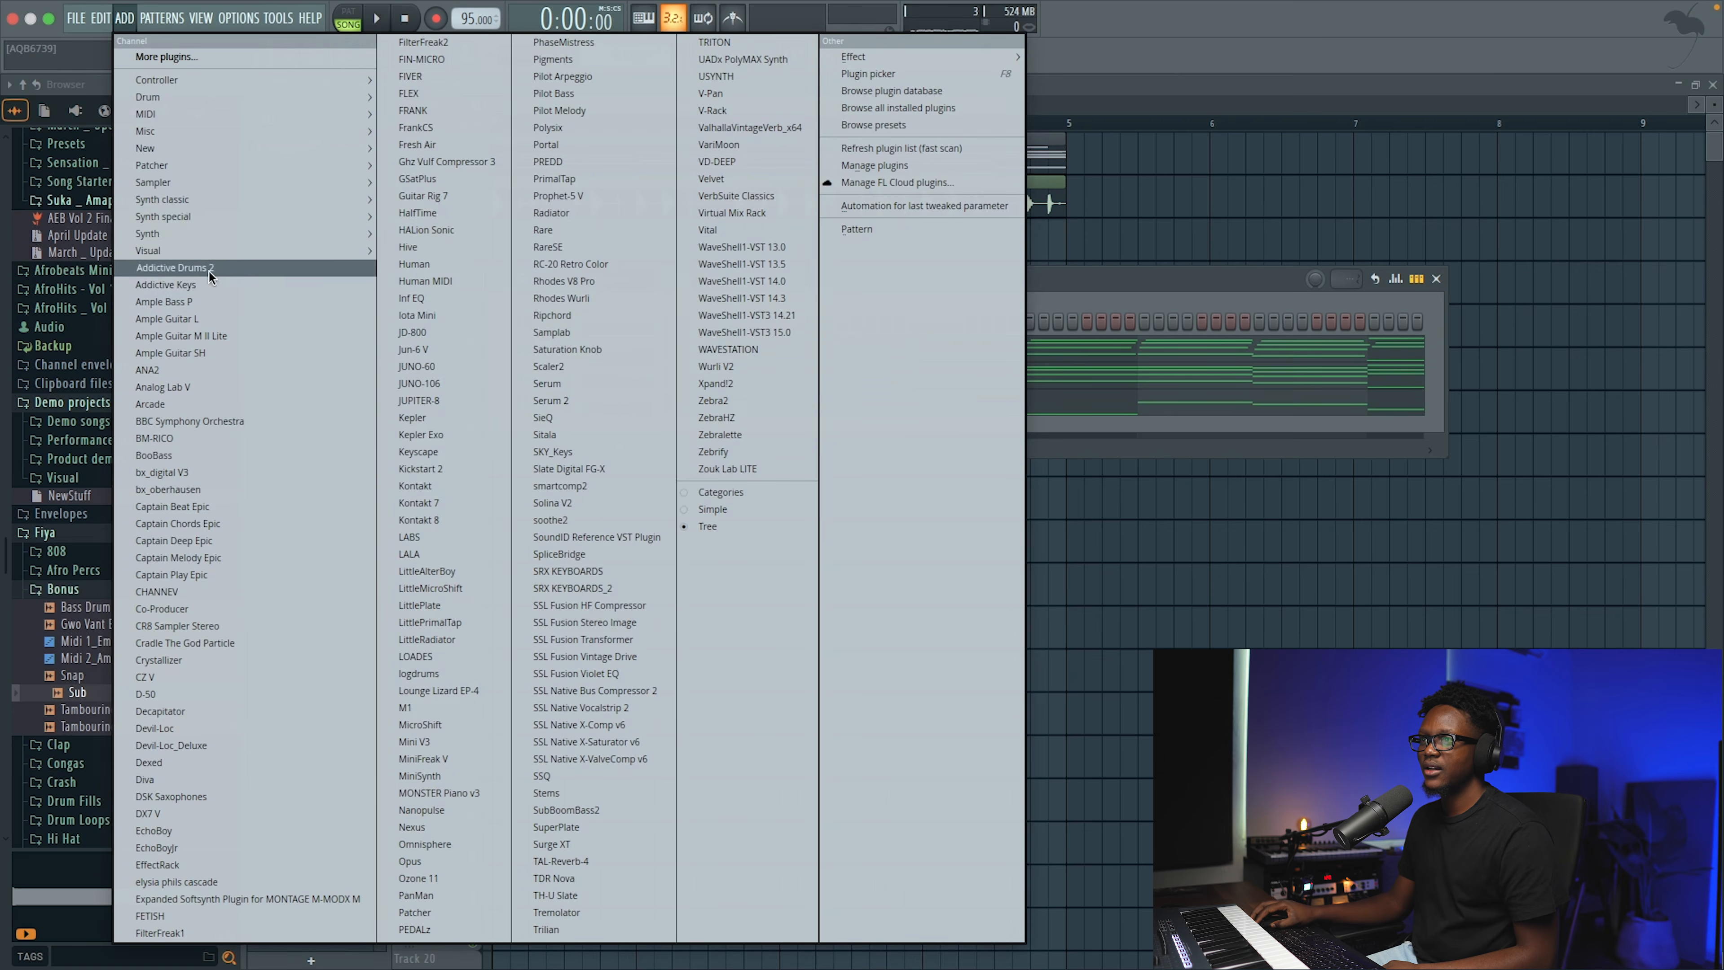
{"action": "mouse_move", "coordinate": [187, 199]}
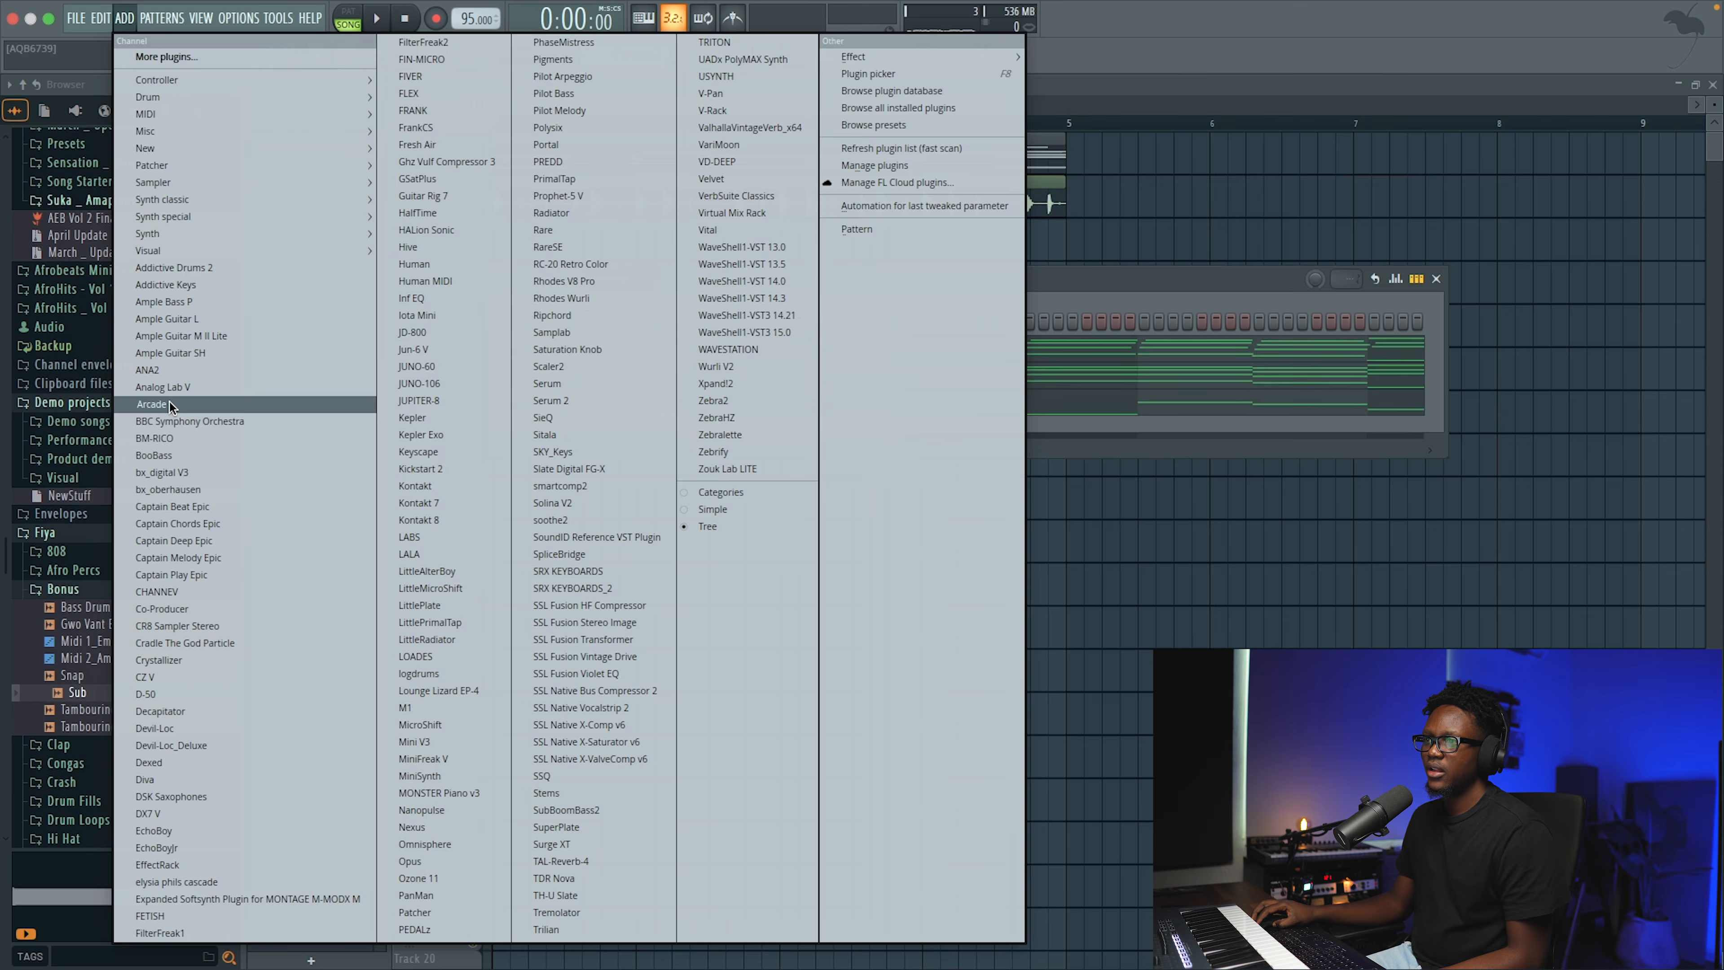
{"action": "left_click", "coordinate": [169, 404]}
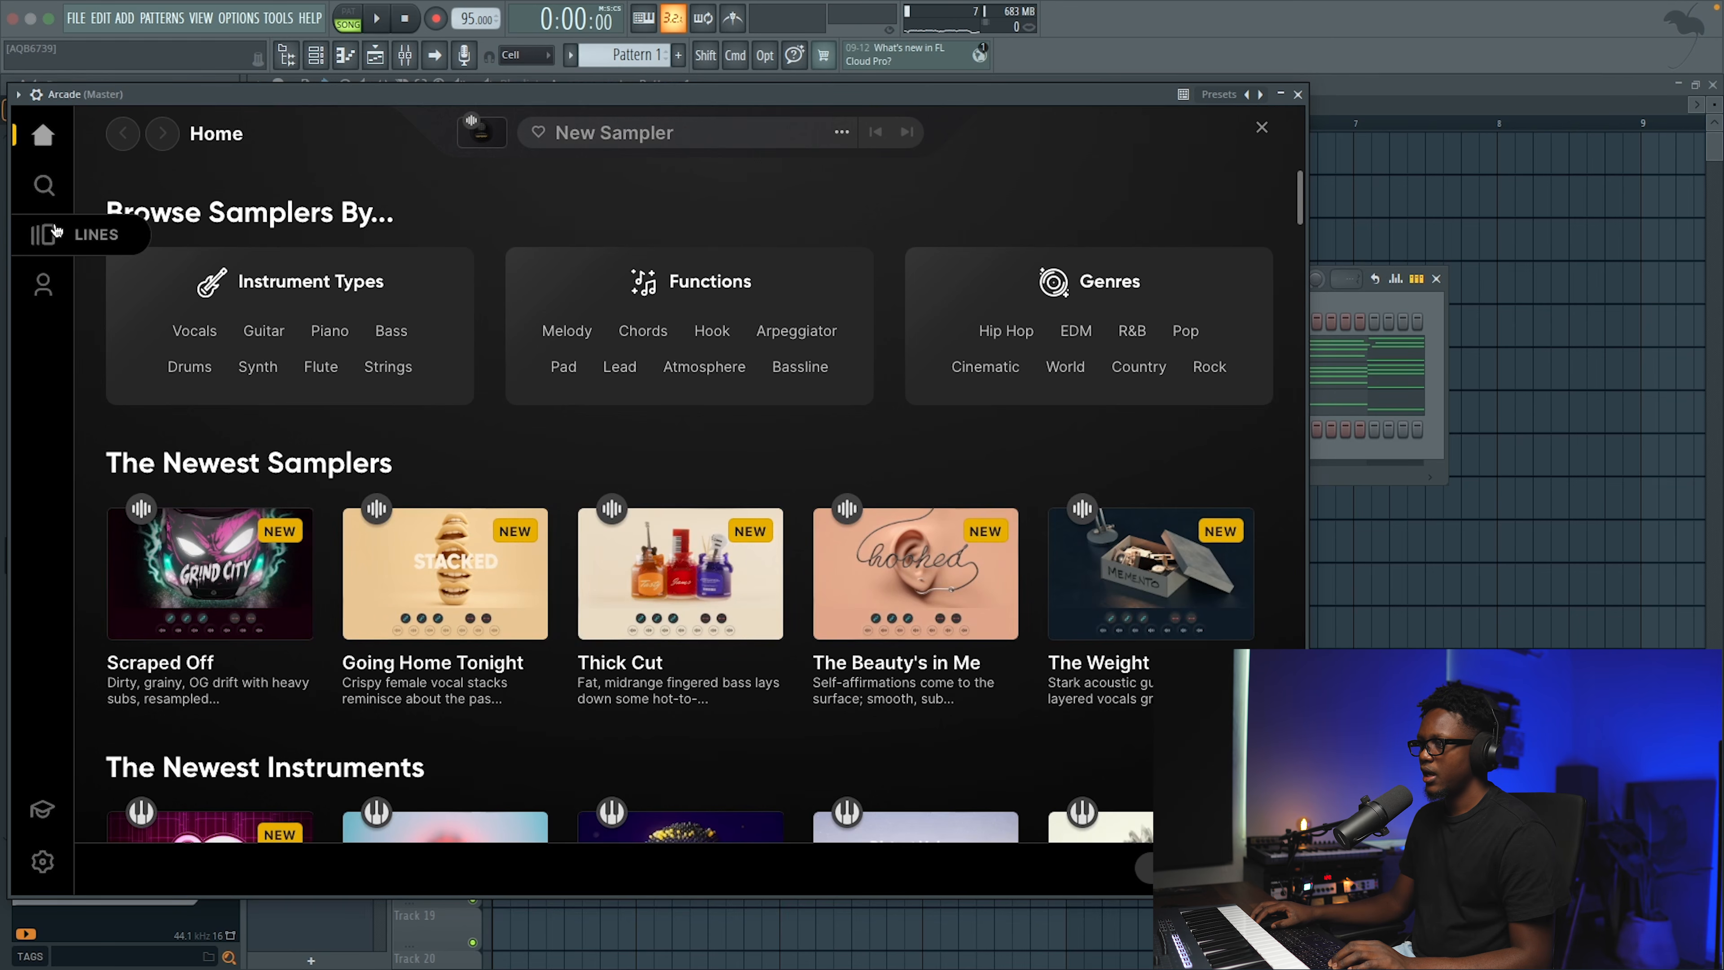
Load the Azimuth sampler from the Distant Voices line in Arcade
{"action": "left_click", "coordinate": [56, 231]}
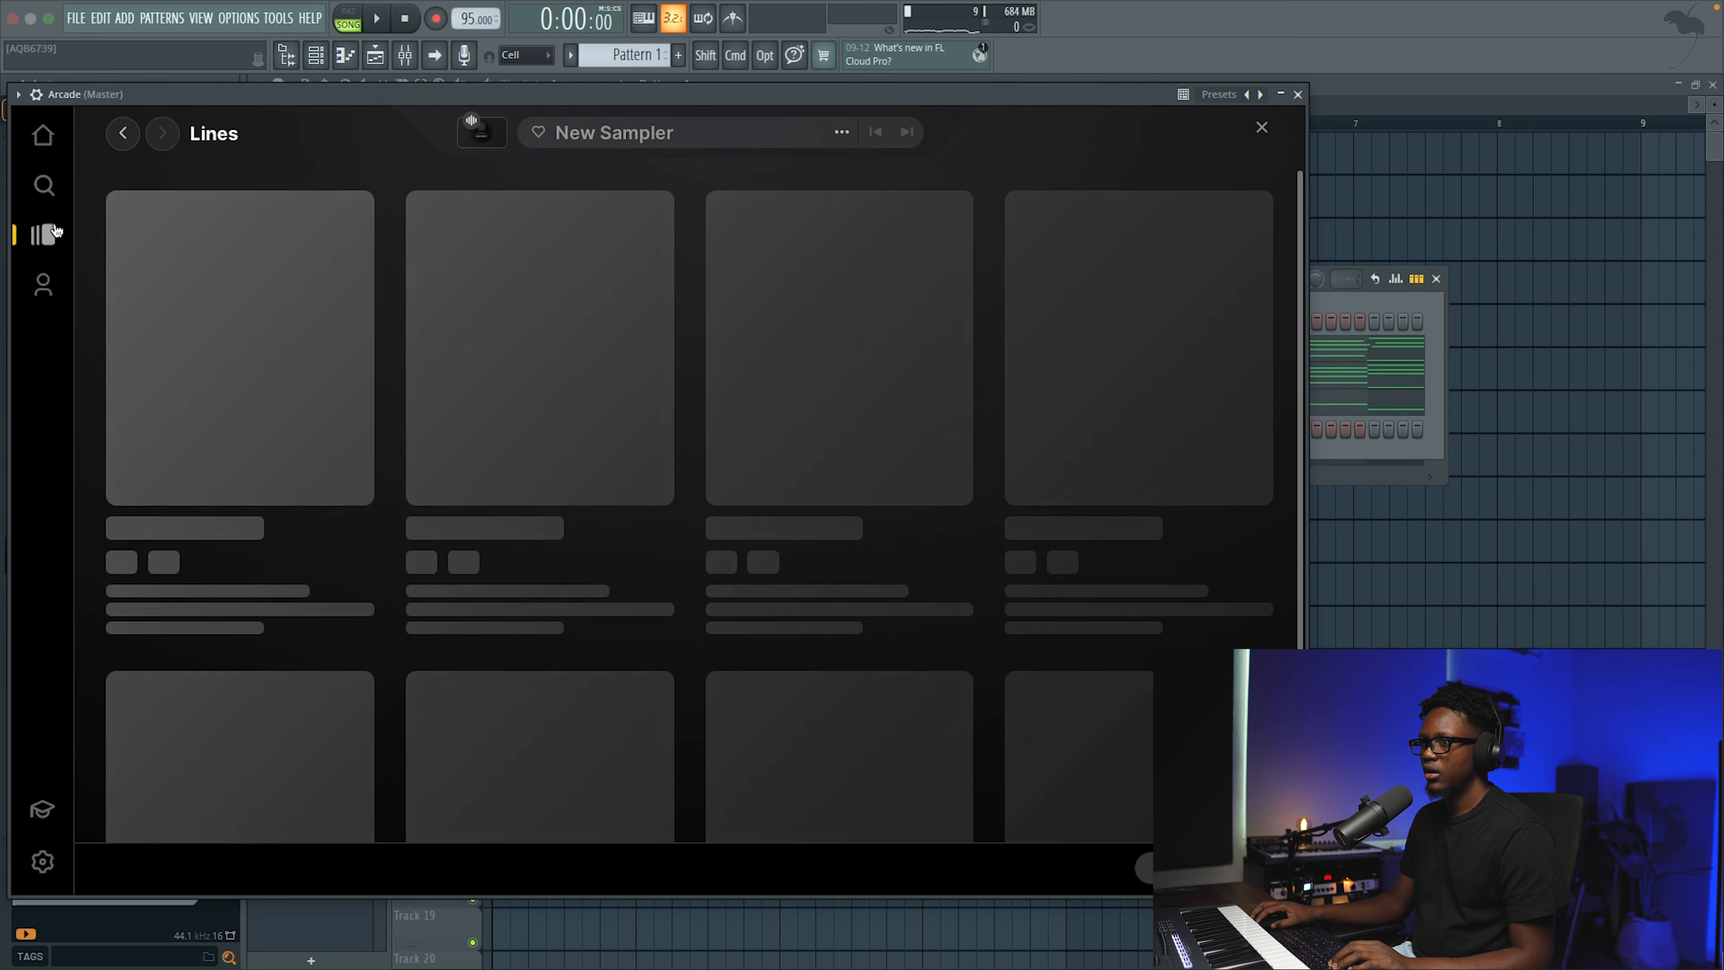
{"action": "scroll", "coordinate": [231, 333], "scroll_direction": "down", "scroll_amount": 5}
{"action": "left_click", "coordinate": [256, 351]}
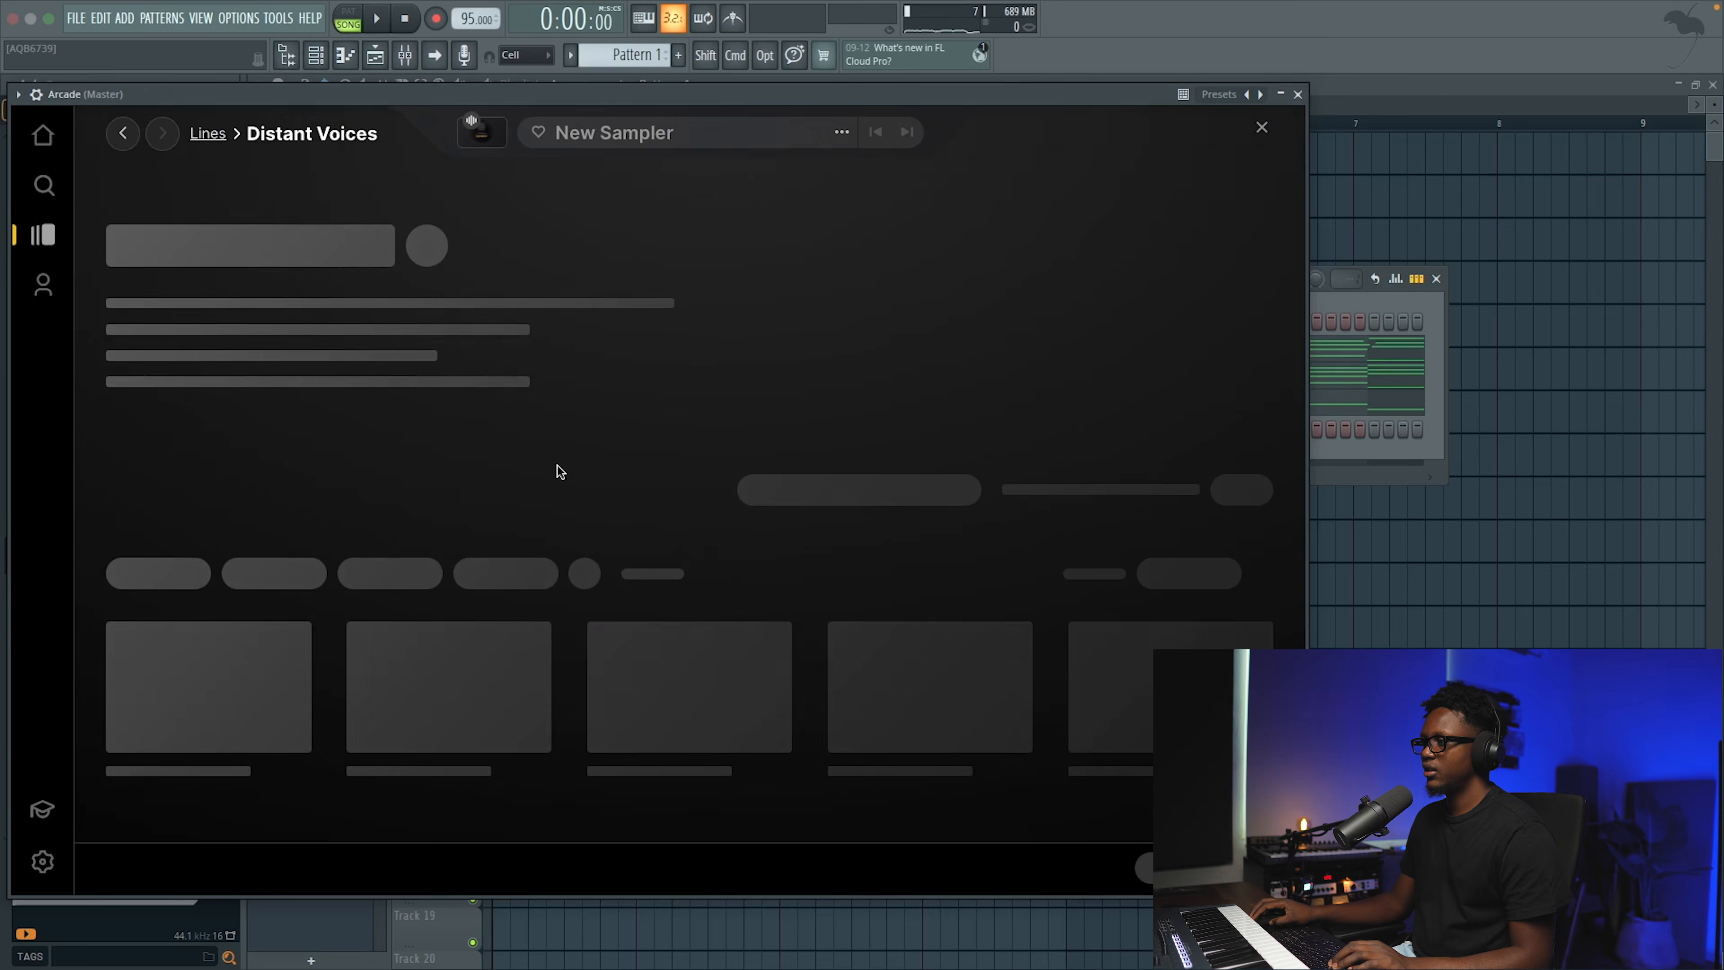
{"action": "scroll", "coordinate": [376, 530], "scroll_direction": "down", "scroll_amount": 3}
{"action": "scroll", "coordinate": [376, 528], "scroll_direction": "down", "scroll_amount": 3}
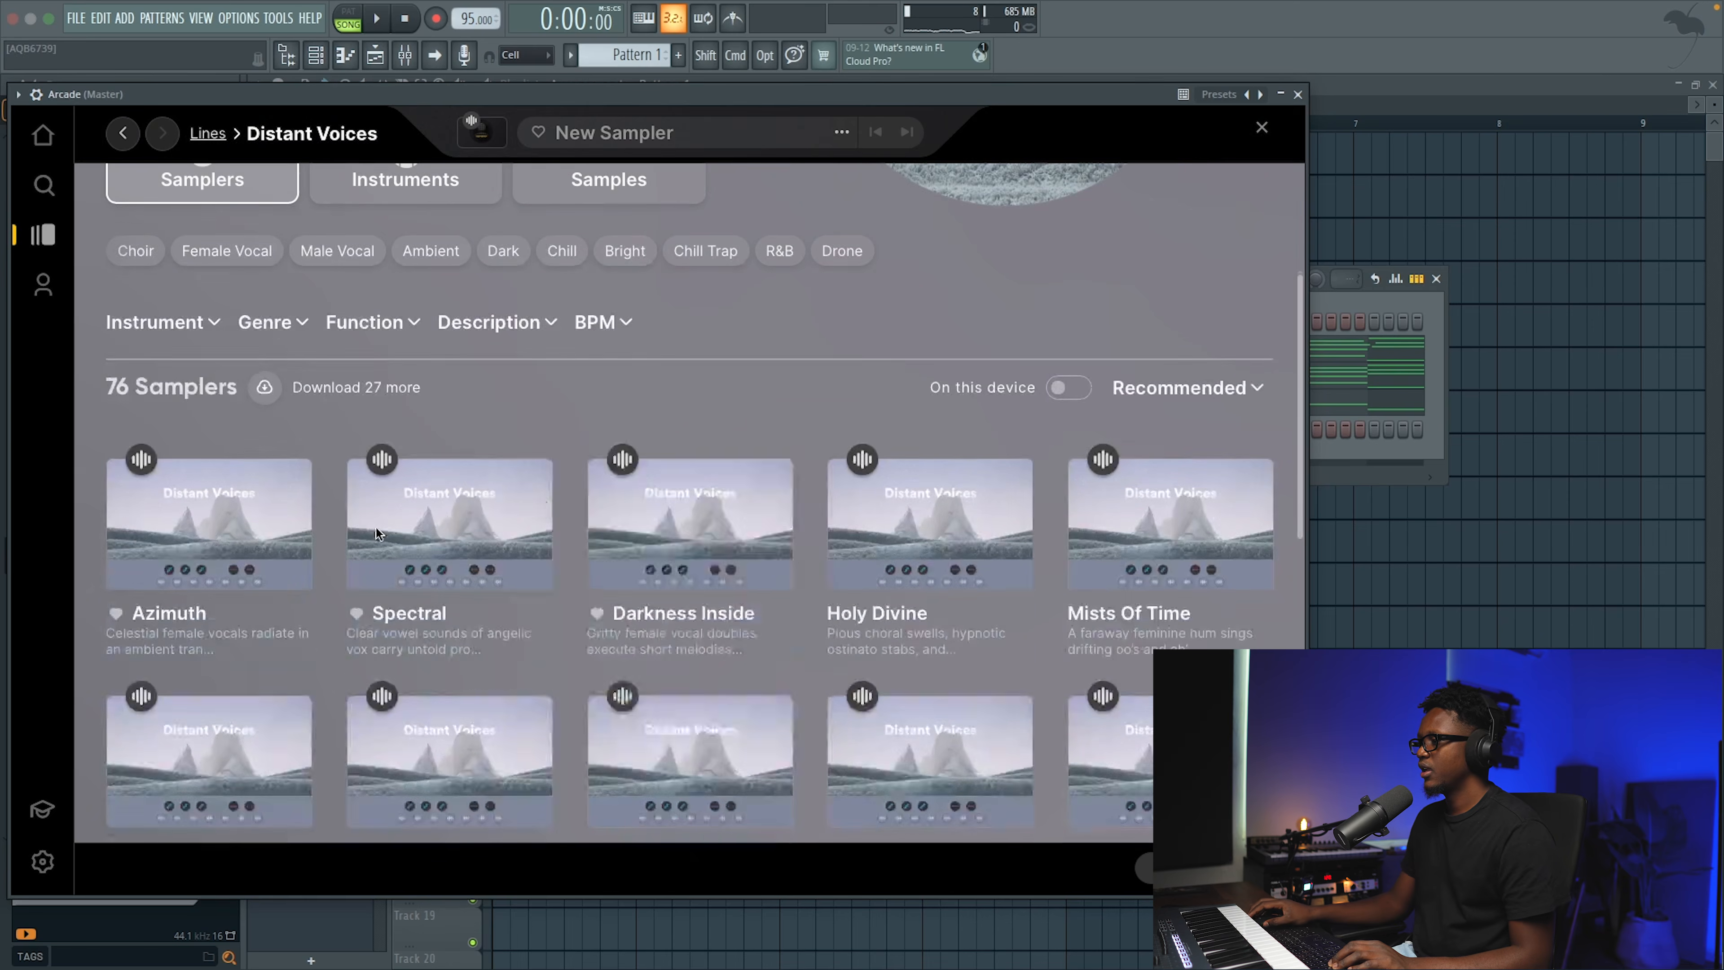
{"action": "scroll", "coordinate": [618, 408], "scroll_direction": "down", "scroll_amount": 2}
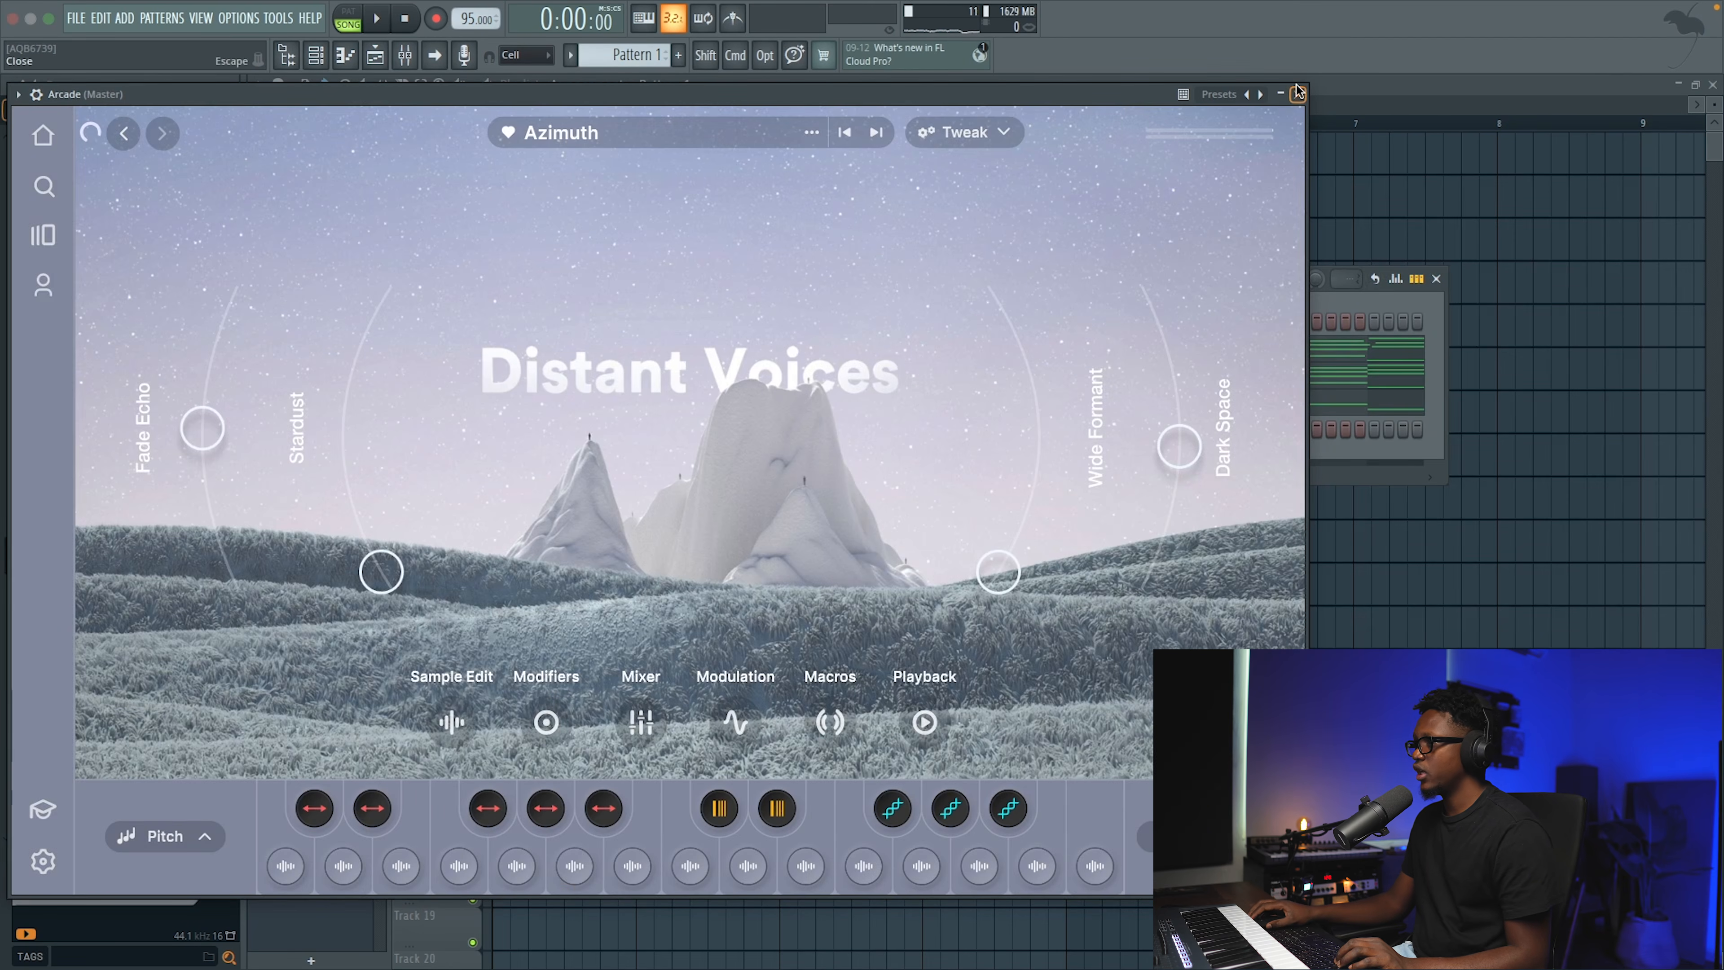
Stamp a Minor Natural (Aeolian) scale from A3 in the LABS piano roll and stretch it across four bars
{"action": "left_click", "coordinate": [1296, 92]}
{"action": "left_click", "coordinate": [677, 362]}
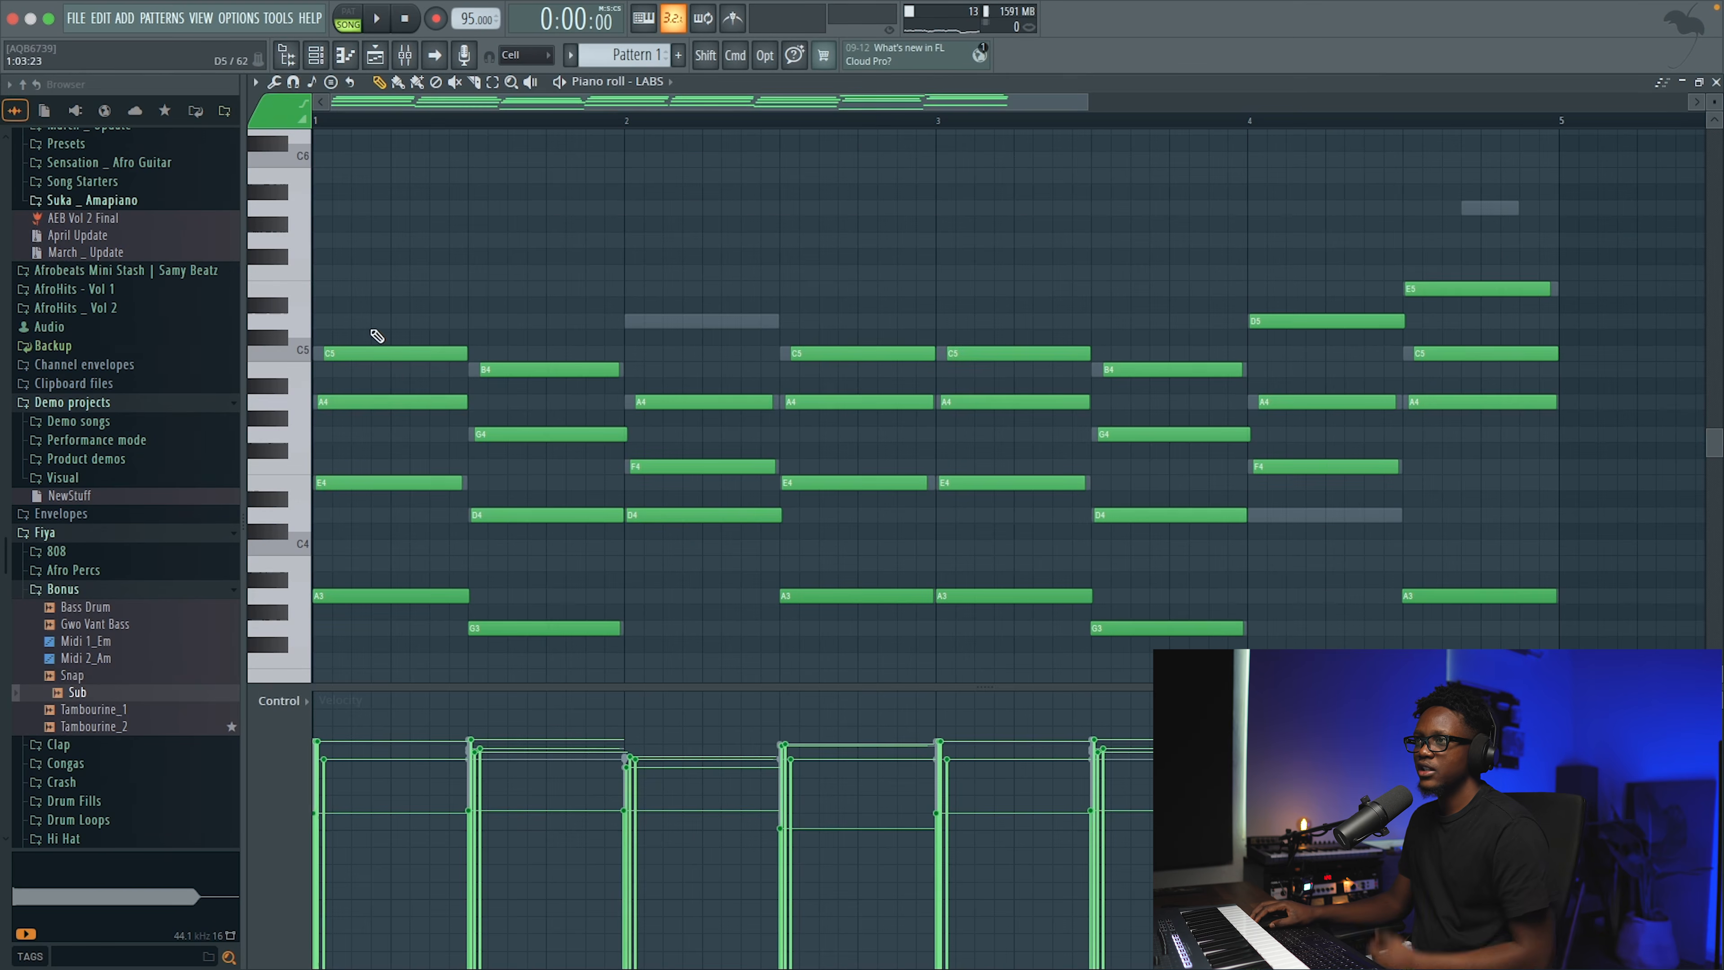
{"action": "left_click", "coordinate": [255, 81]}
{"action": "mouse_move", "coordinate": [312, 153]}
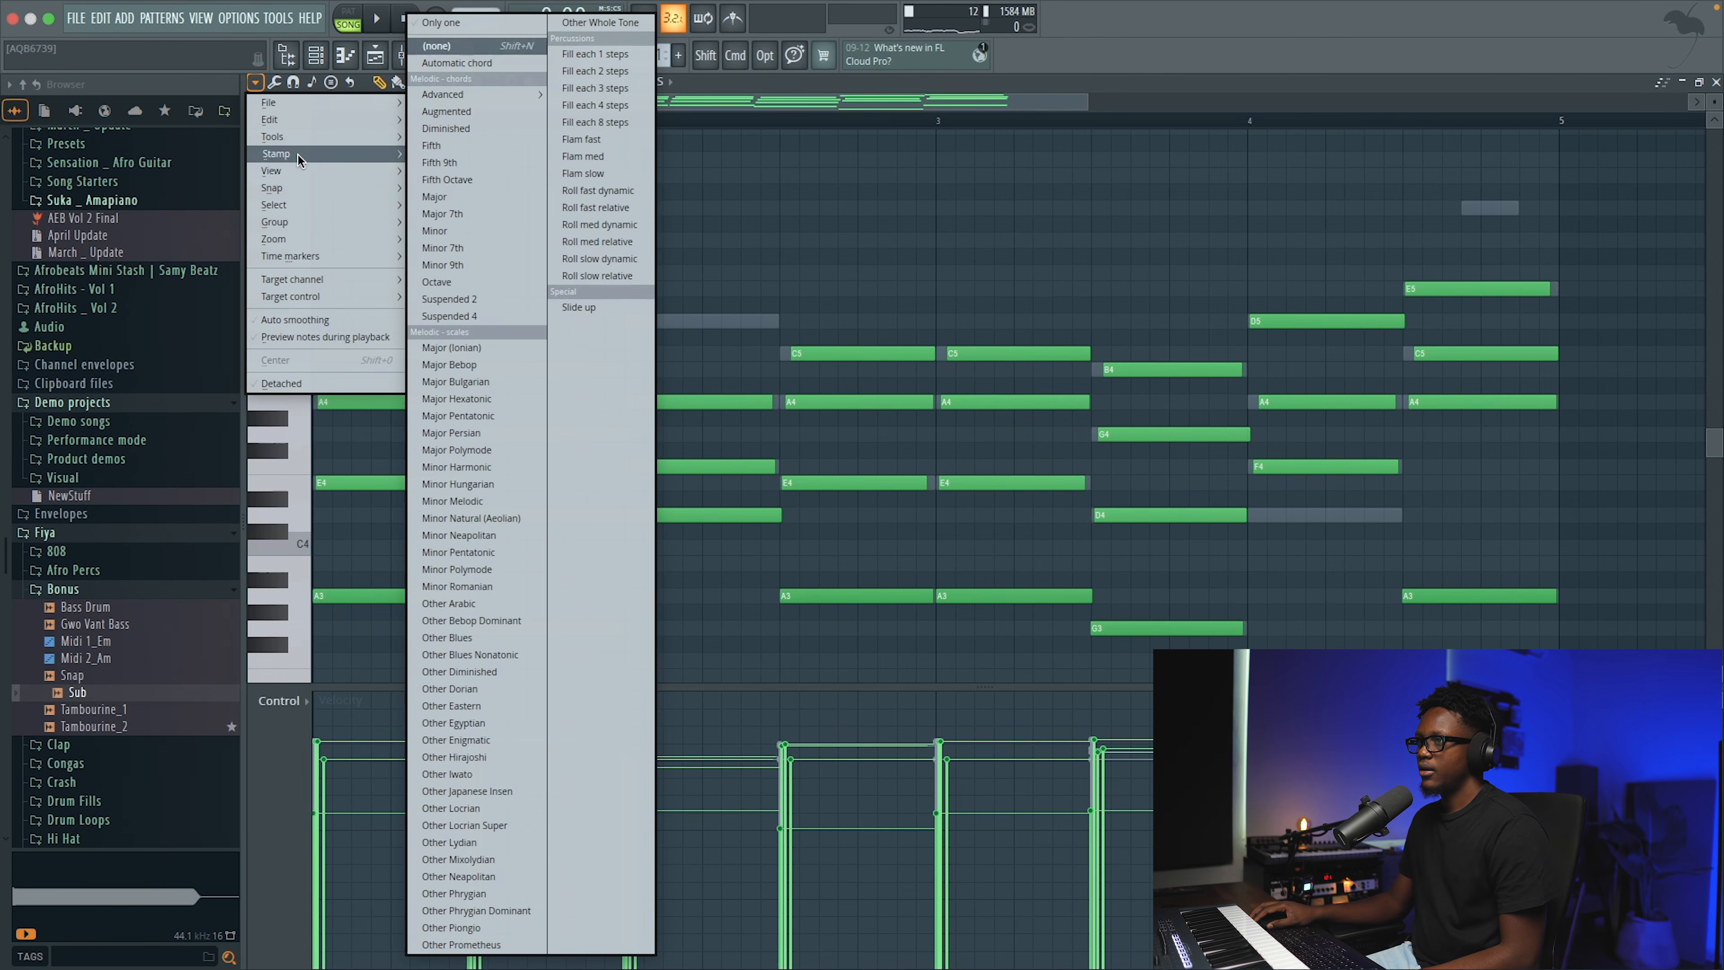
{"action": "left_click", "coordinate": [508, 519]}
{"action": "left_click", "coordinate": [318, 582]}
{"action": "left_click_drag", "start_coordinate": [372, 554], "coordinate": [1438, 586]}
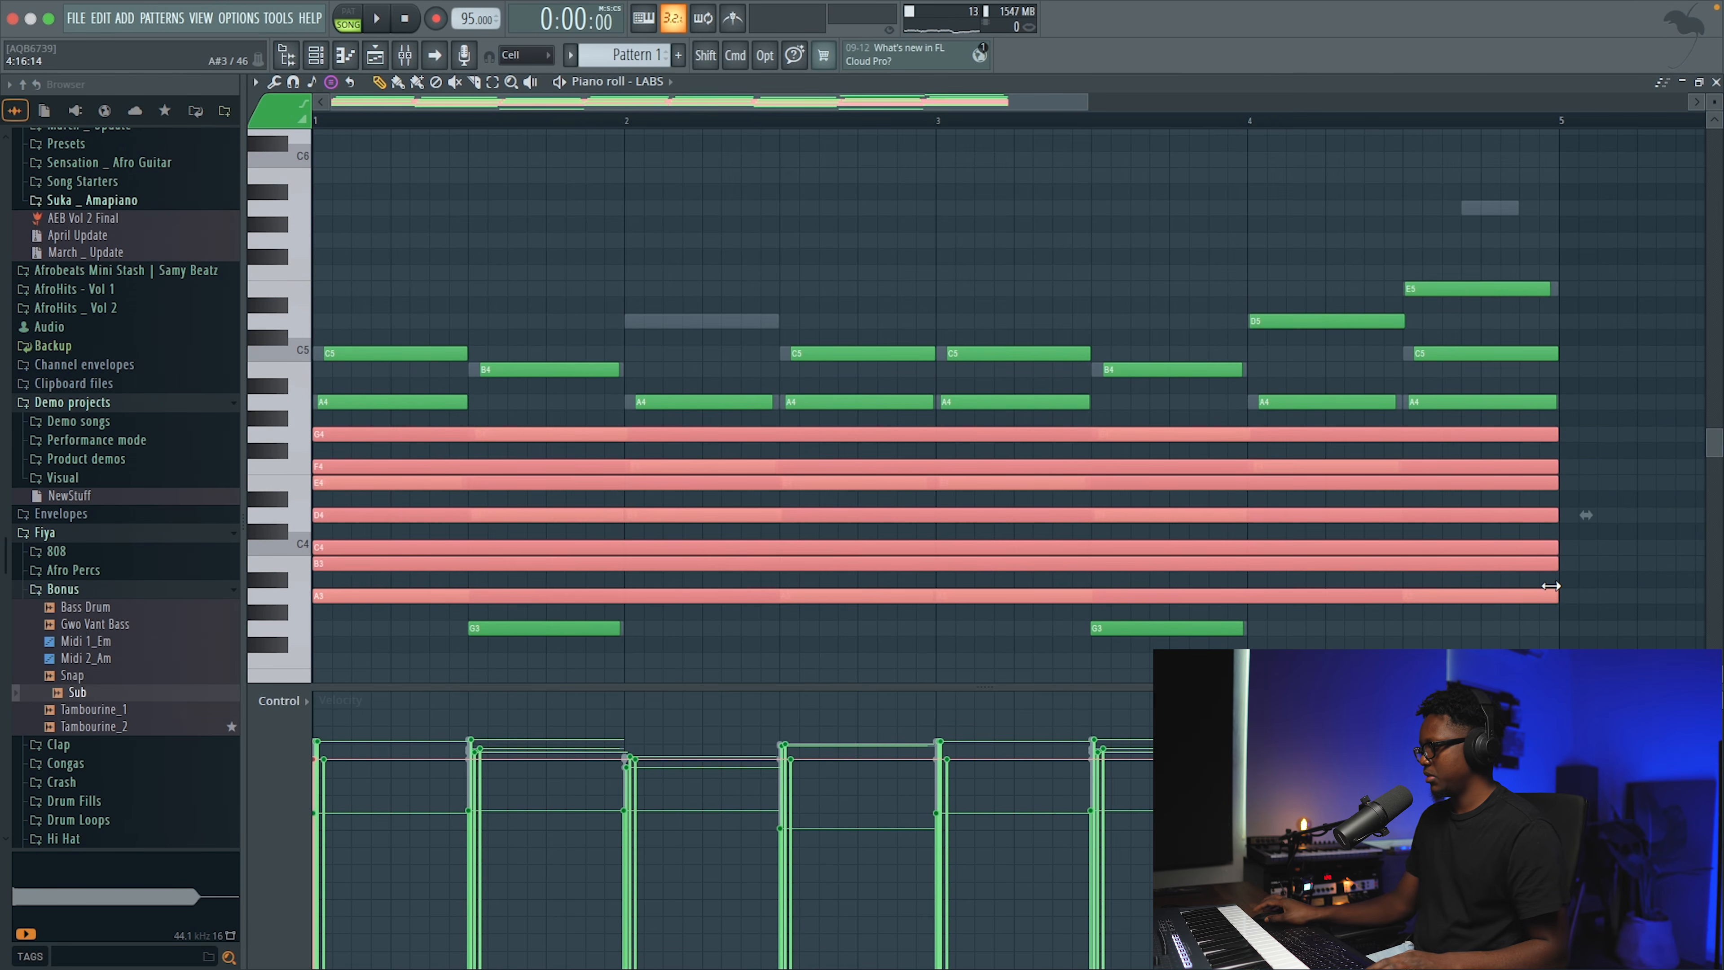
Lower the stamped scale one octave against the chord notes and delete it
{"action": "key", "text": "super+Up"}
{"action": "key", "text": "super+Down"}
{"action": "key", "text": "super+Down"}
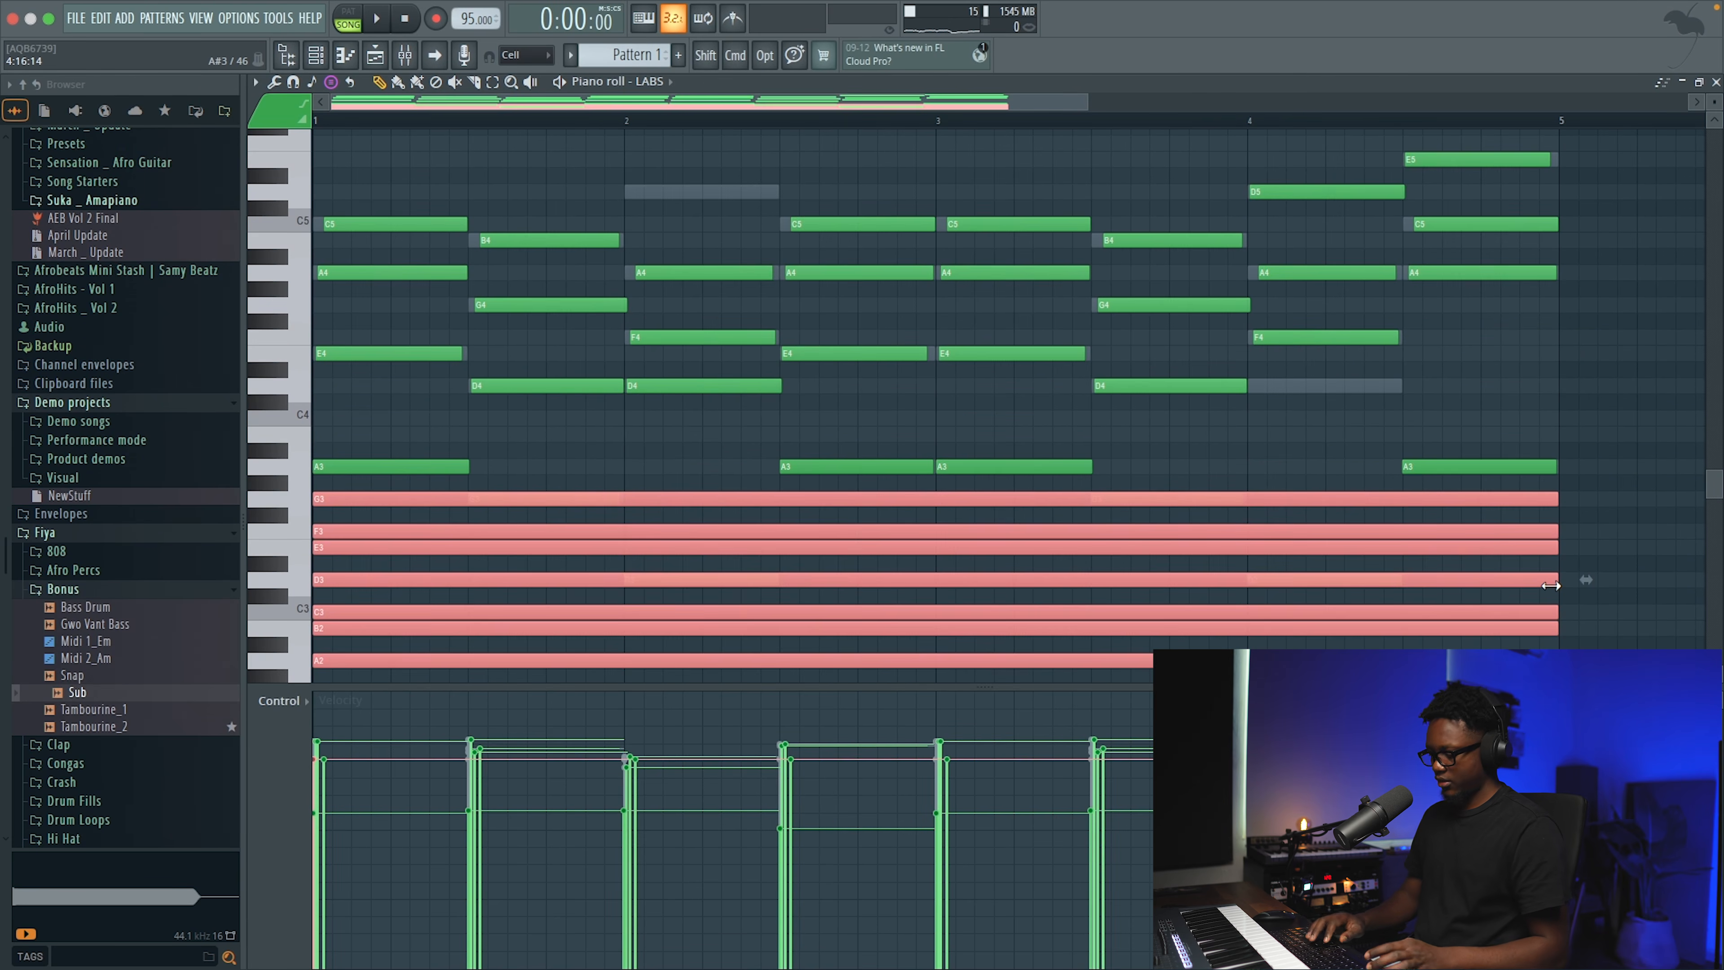
{"action": "key", "text": "Delete"}
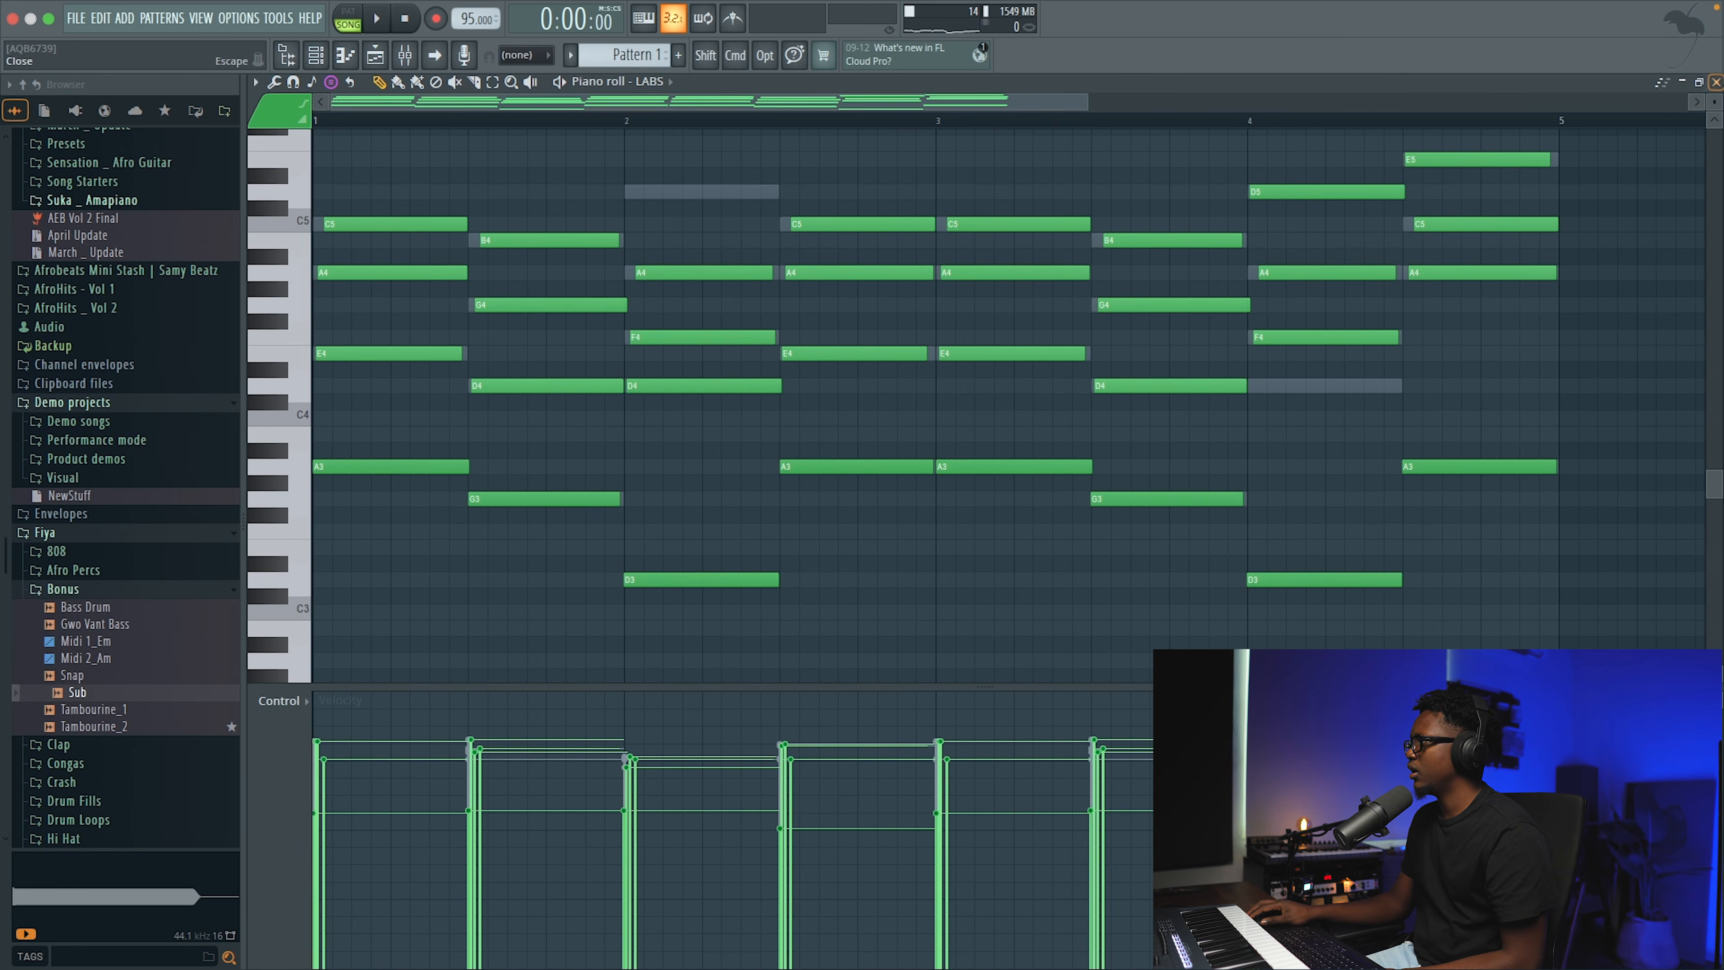
Place a four-bar E4 note from bar 1 in the Arcade piano roll and lower the Arcade channel's volume slightly
{"action": "left_click", "coordinate": [1716, 82]}
{"action": "left_click", "coordinate": [627, 430]}
{"action": "key", "text": "space"}
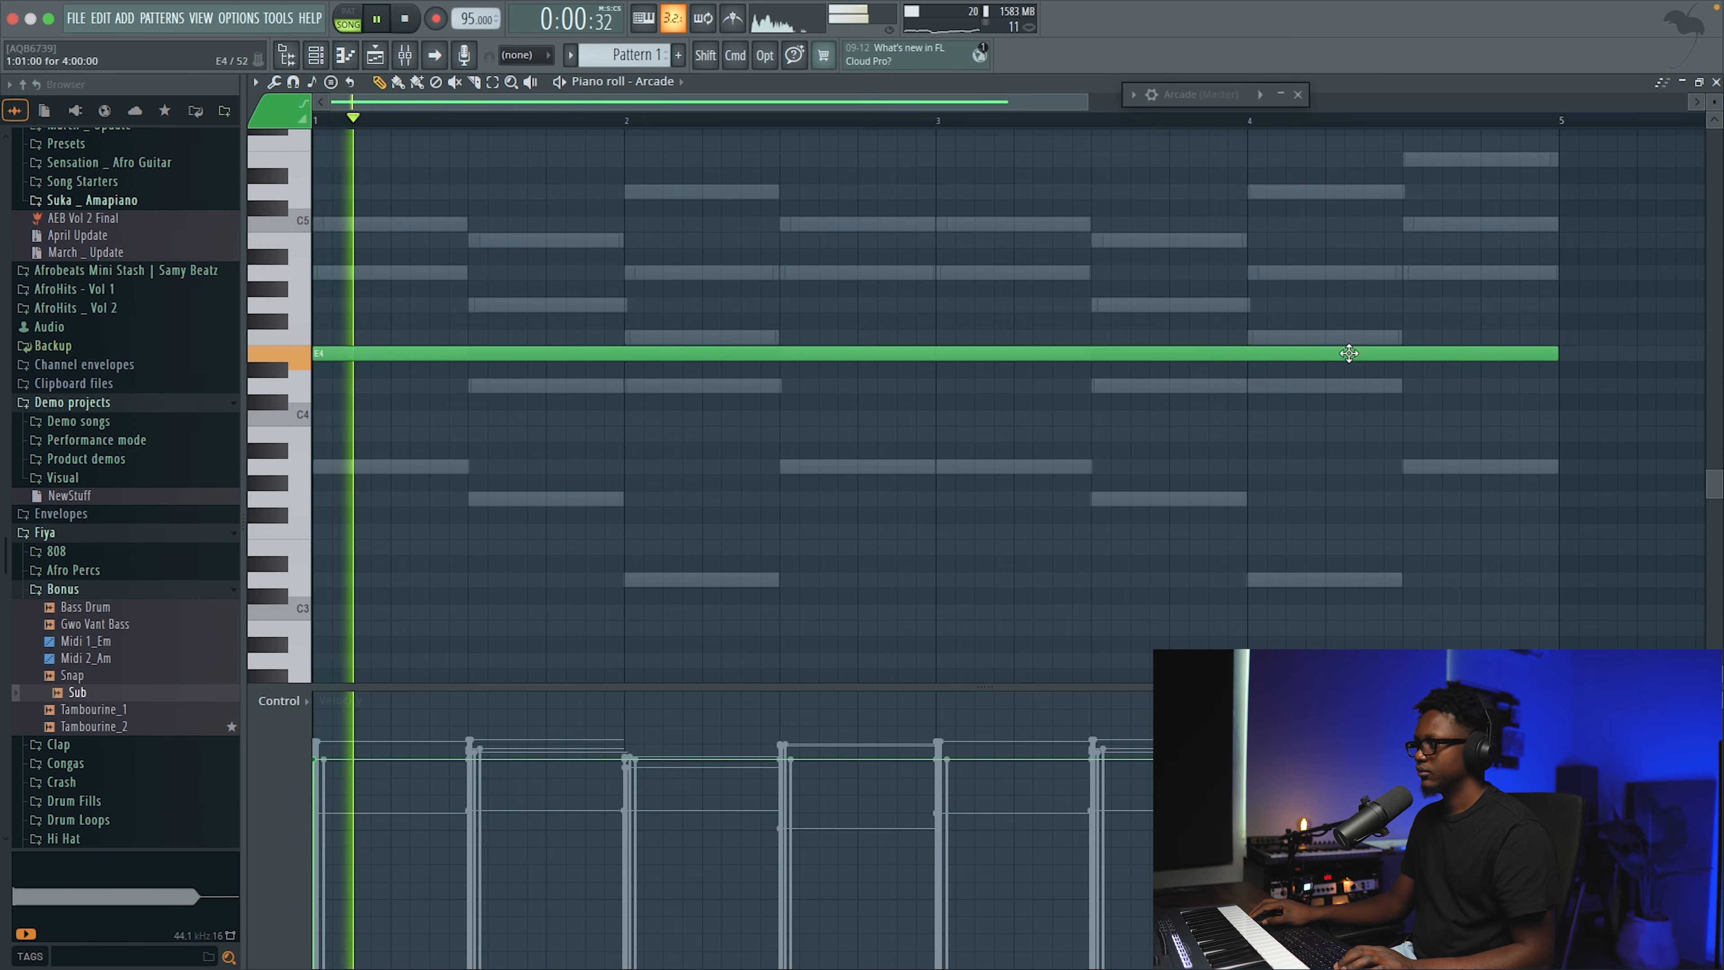
{"action": "left_click", "coordinate": [1716, 82]}
{"action": "left_click_drag", "start_coordinate": [530, 430], "coordinate": [531, 442]}
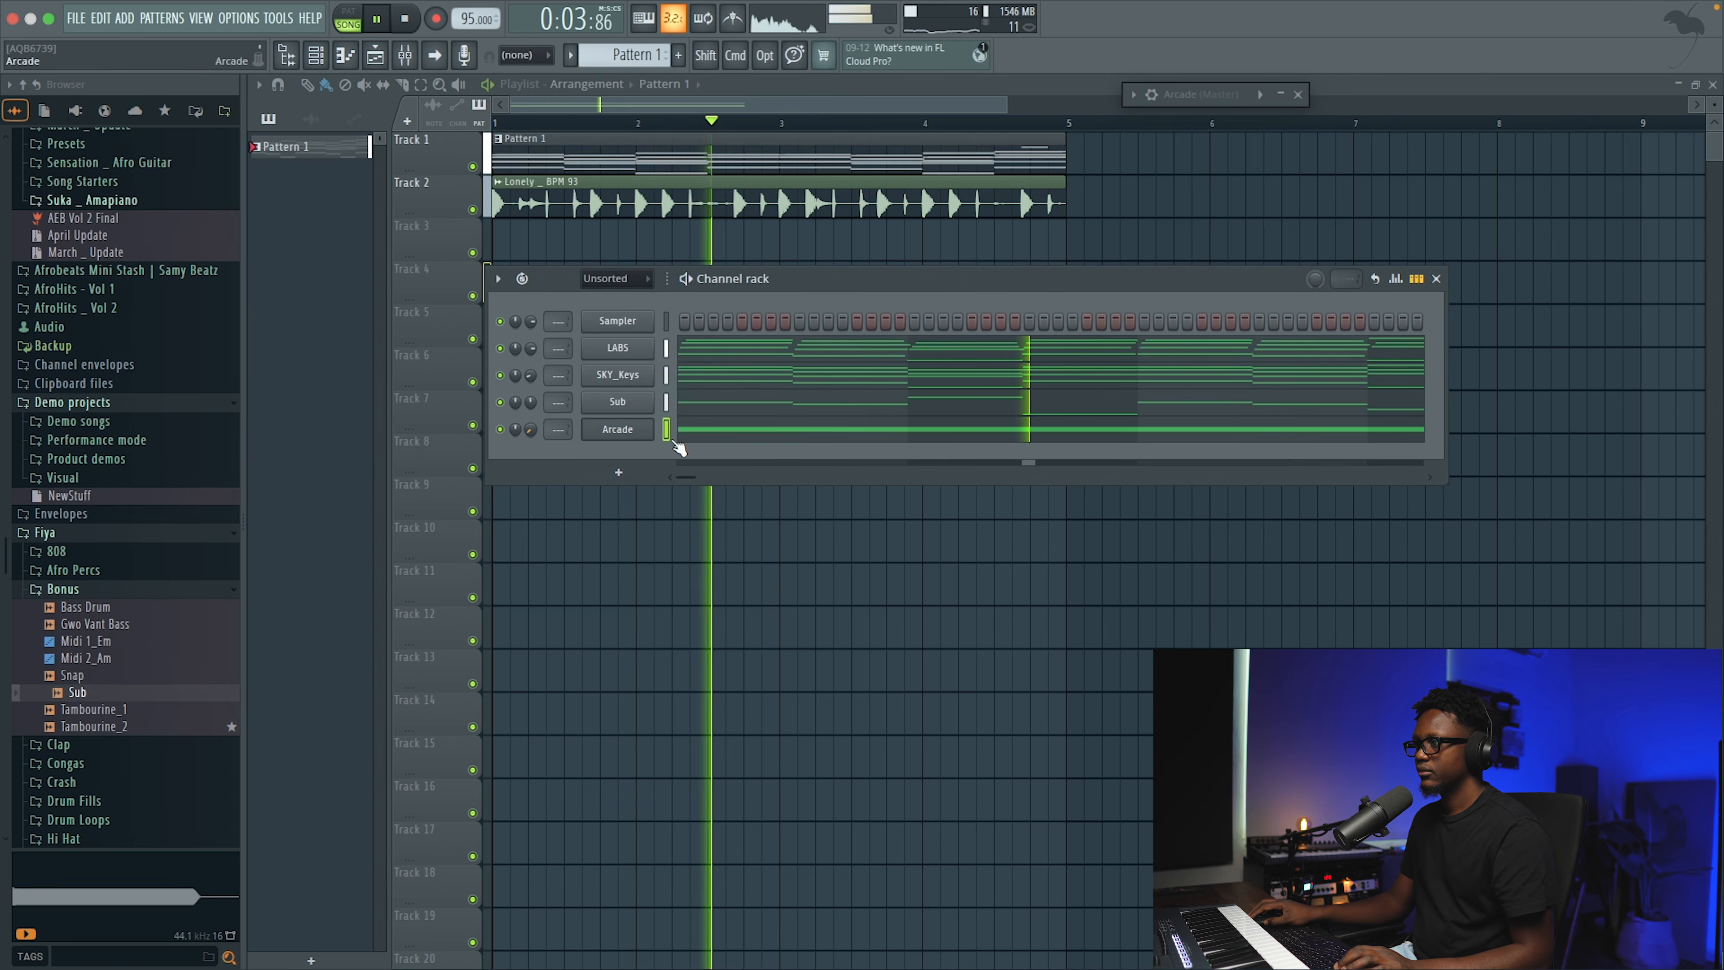
Shorten the Arcade E4 note to two bars and add a second two-bar E4 note at bar 3
{"action": "left_click", "coordinate": [601, 429]}
{"action": "key", "text": "space"}
{"action": "left_click_drag", "start_coordinate": [1557, 354], "coordinate": [934, 399]}
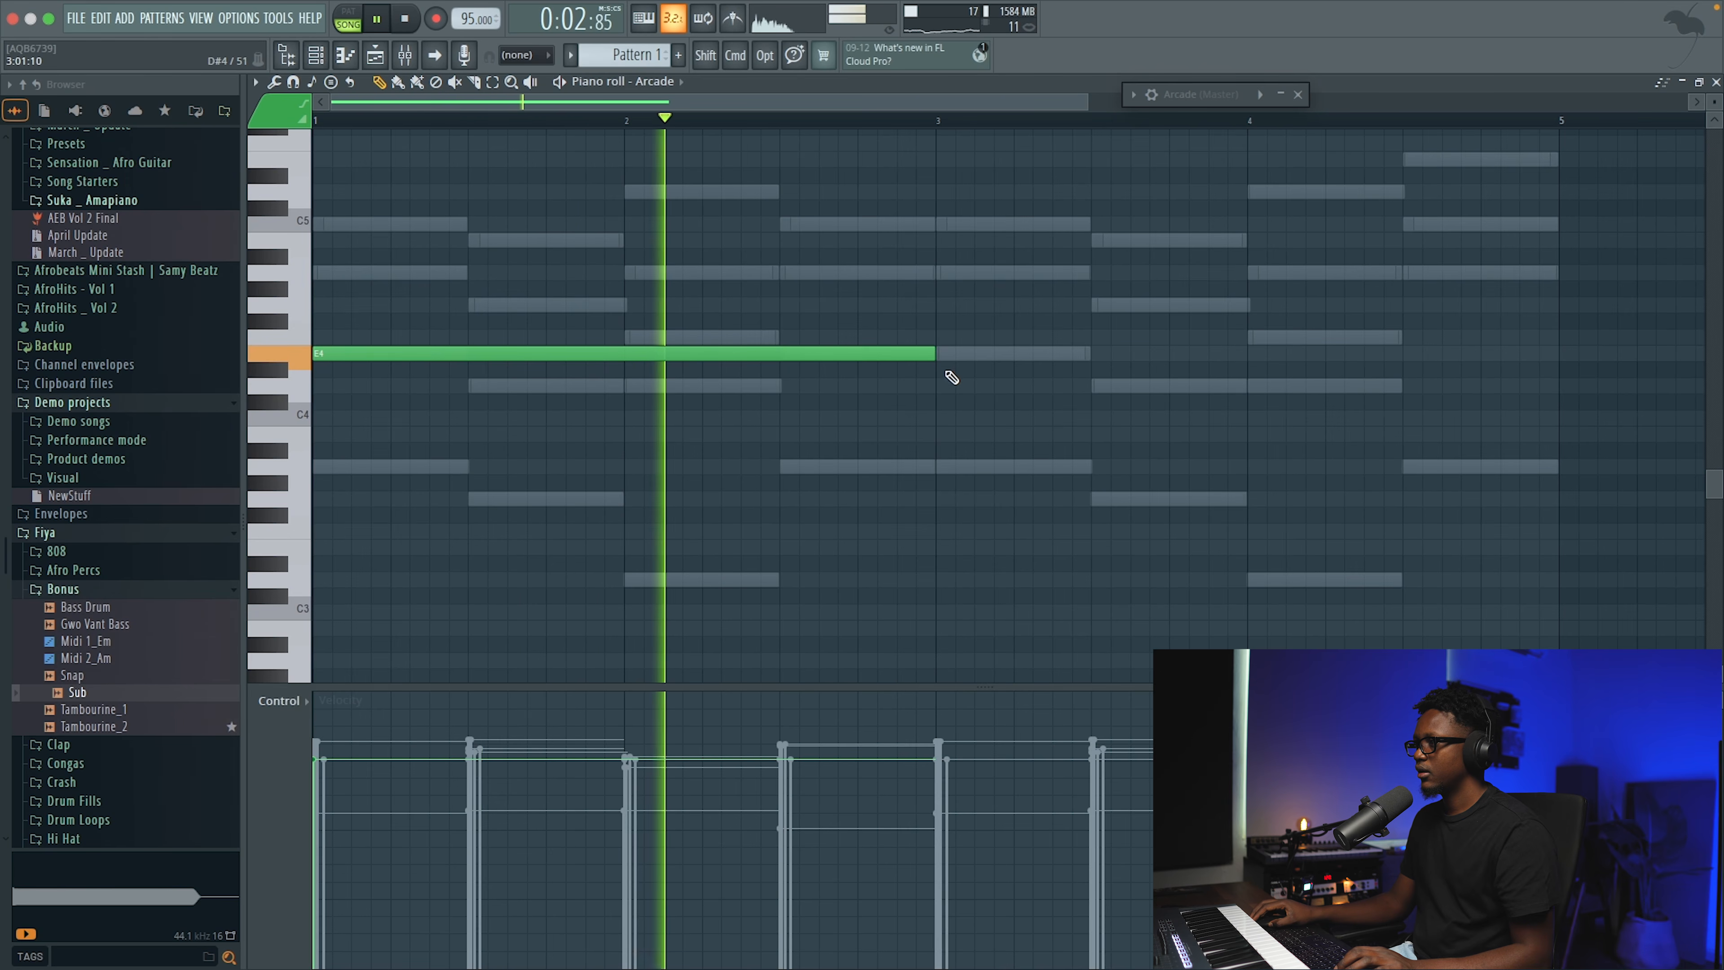
{"action": "left_click", "coordinate": [943, 353]}
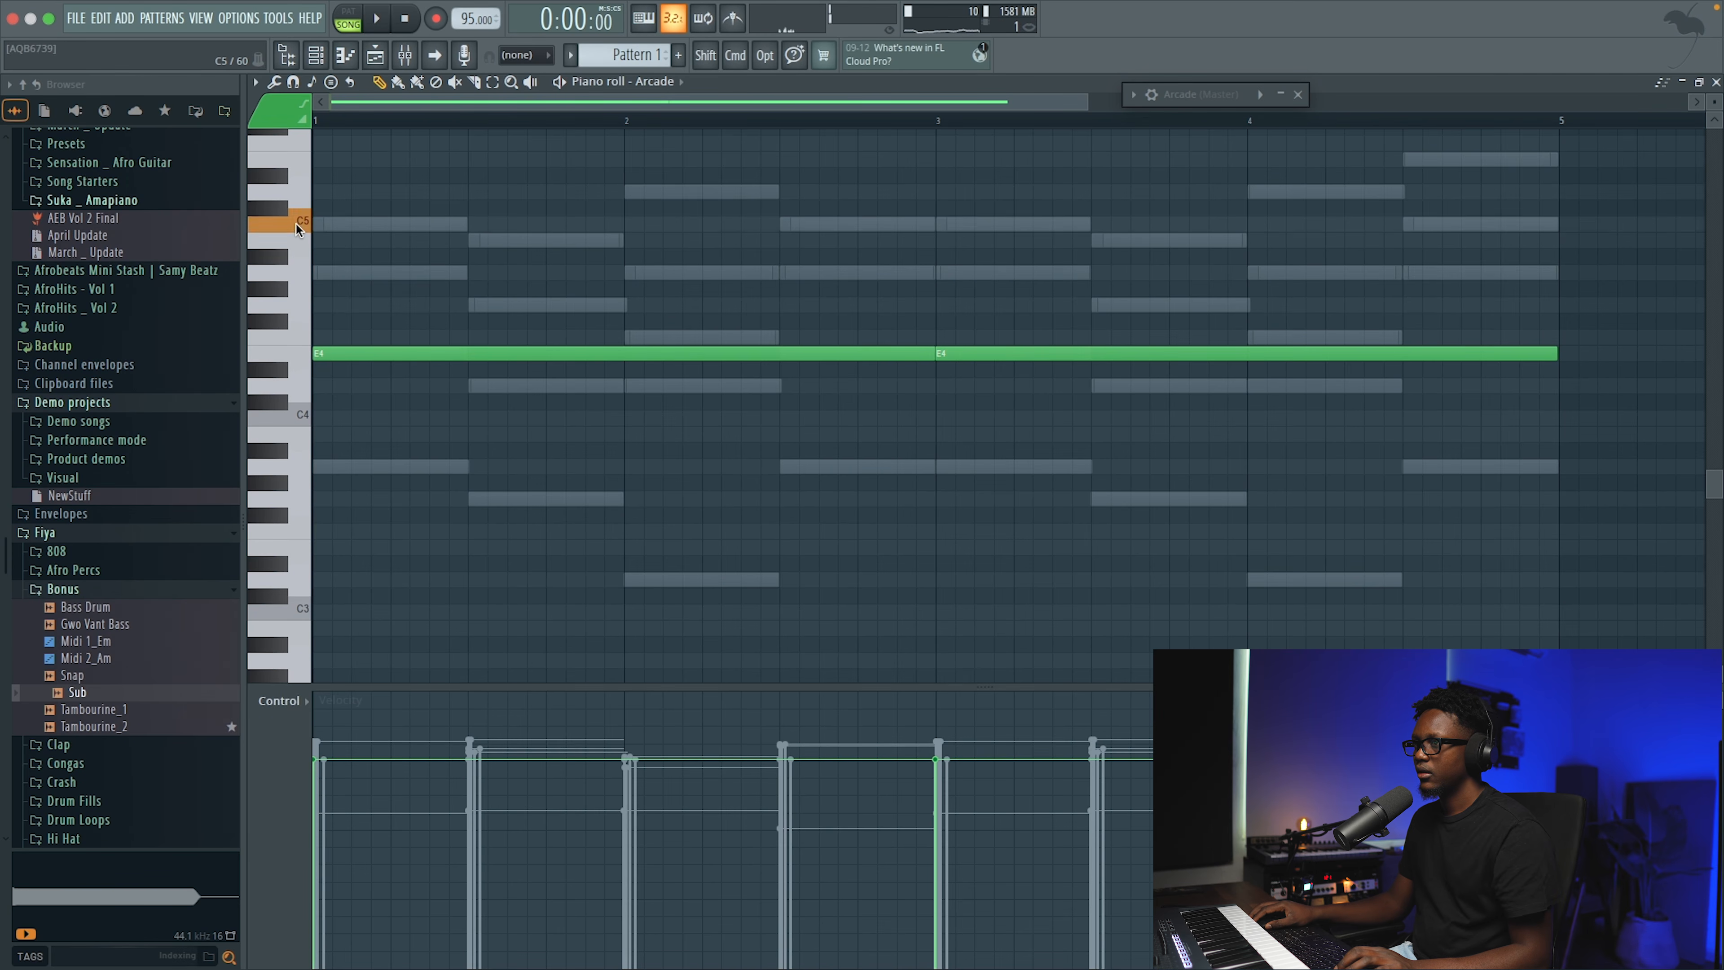
{"action": "key", "text": "space"}
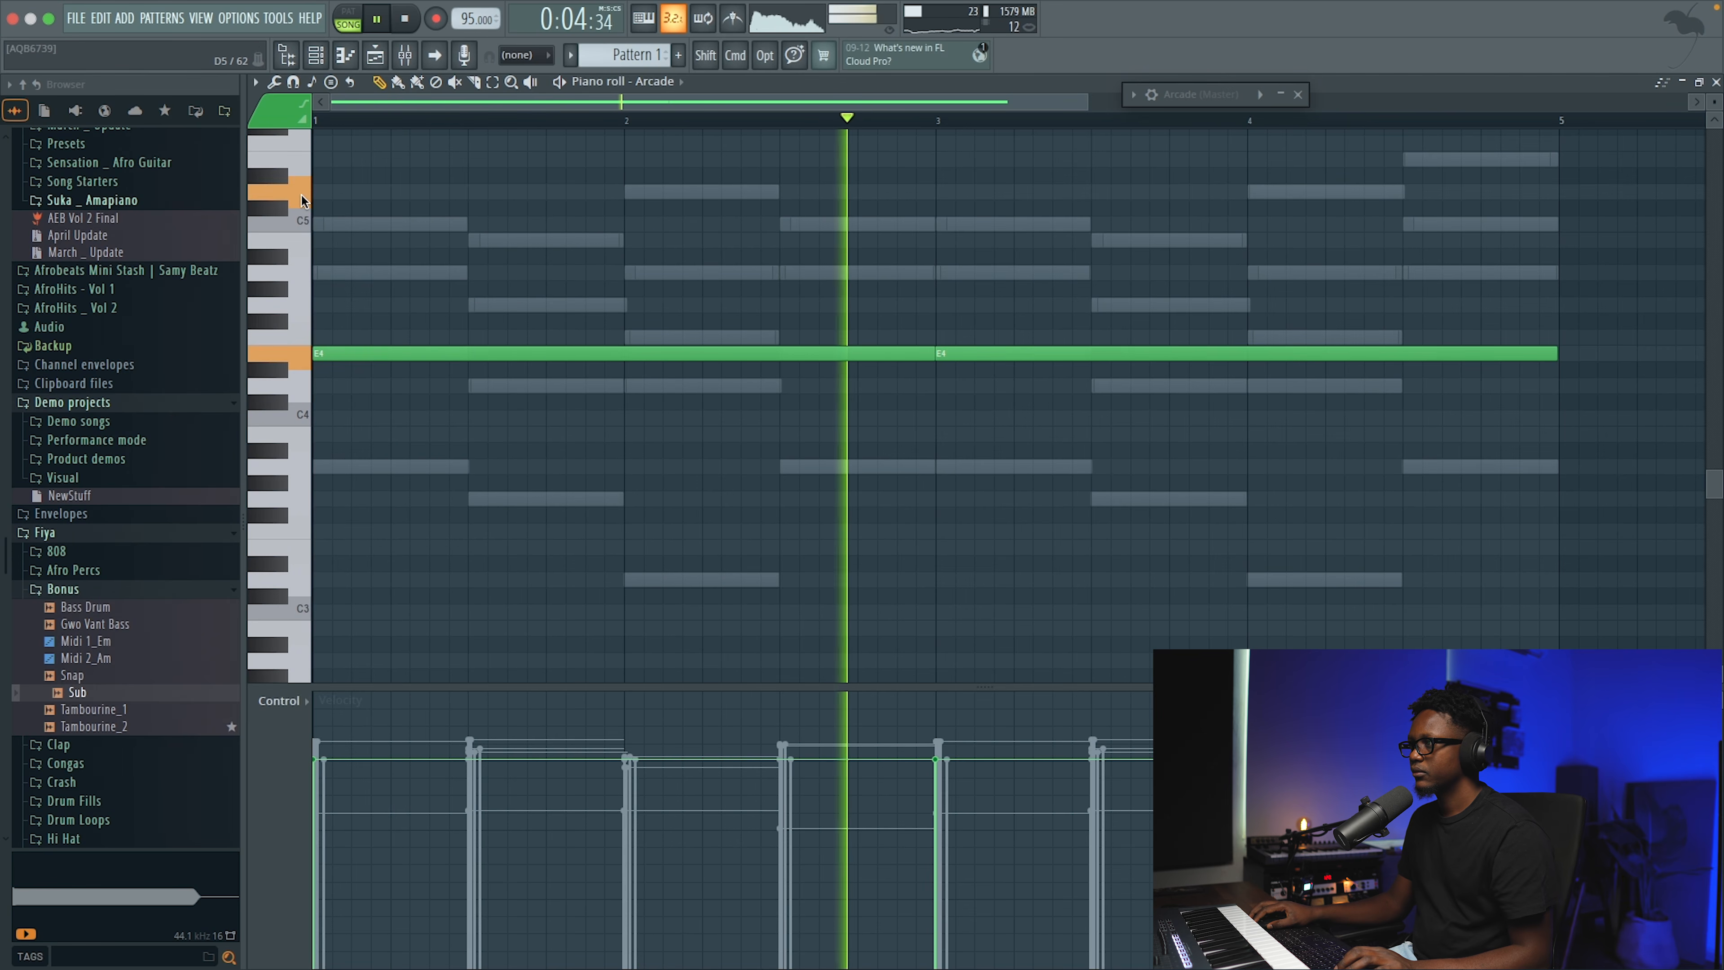
Add a half-bar D5 note in the second half of bar 2 of the Arcade part, with snap set to Cell
{"action": "key", "text": "space"}
{"action": "left_click", "coordinate": [784, 192]}
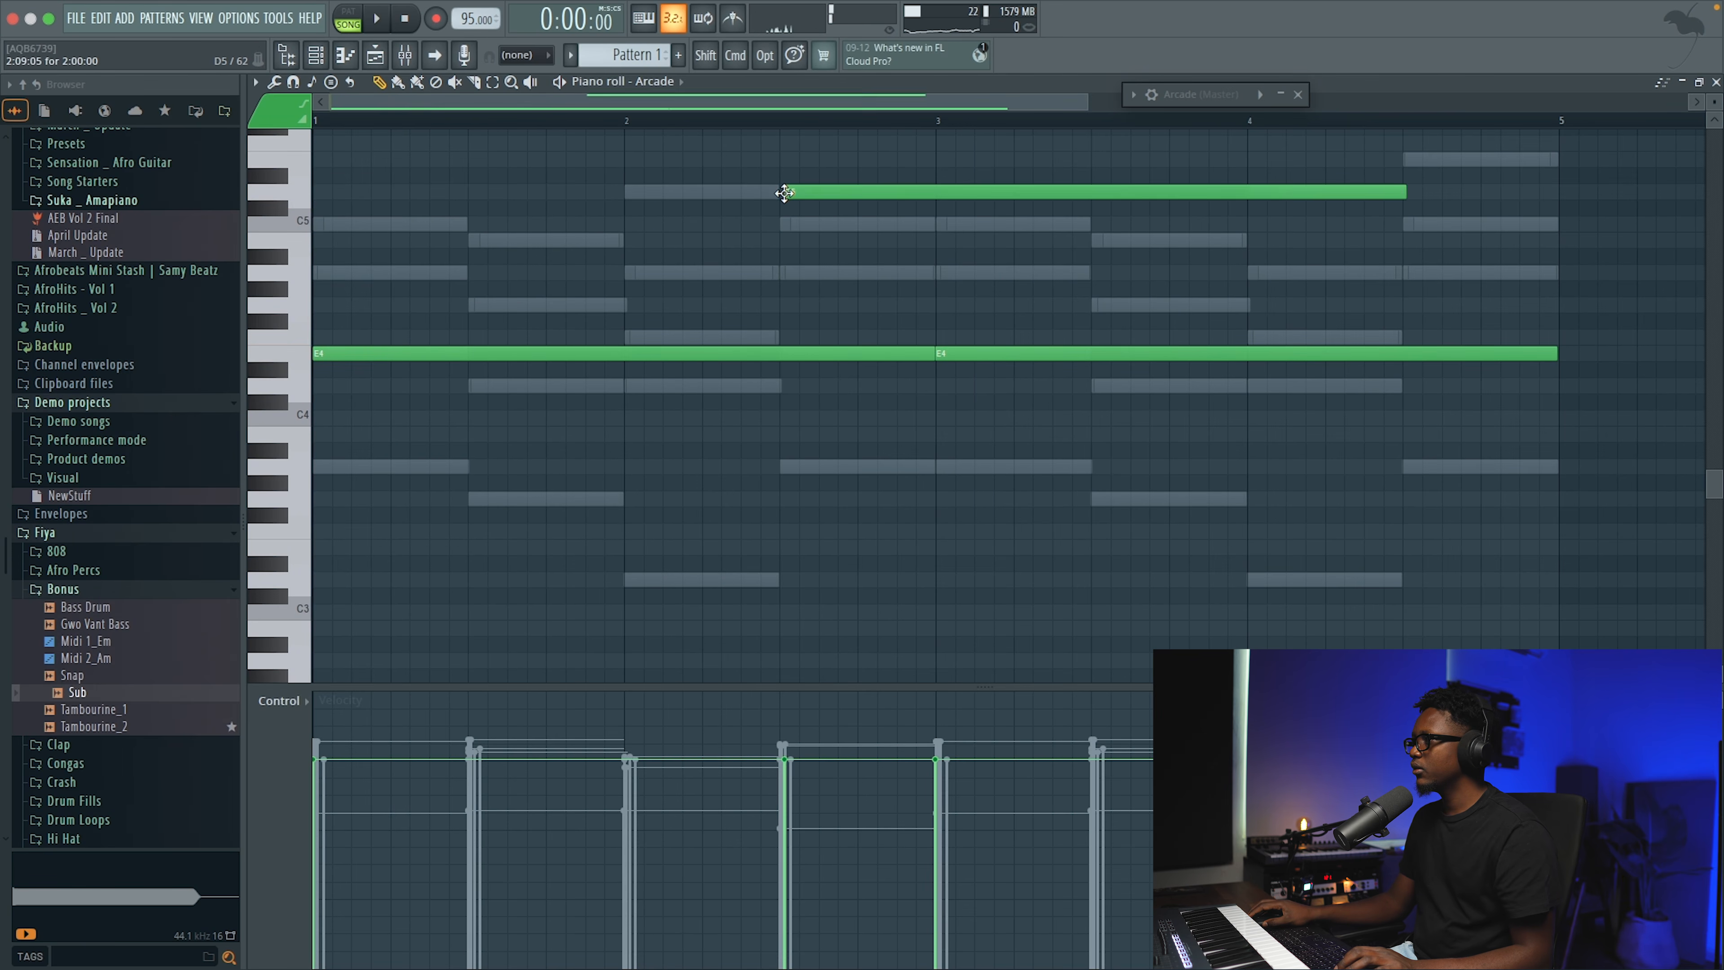
{"action": "left_click", "coordinate": [524, 55]}
{"action": "left_click", "coordinate": [522, 117]}
{"action": "left_click_drag", "start_coordinate": [829, 190], "coordinate": [823, 191]}
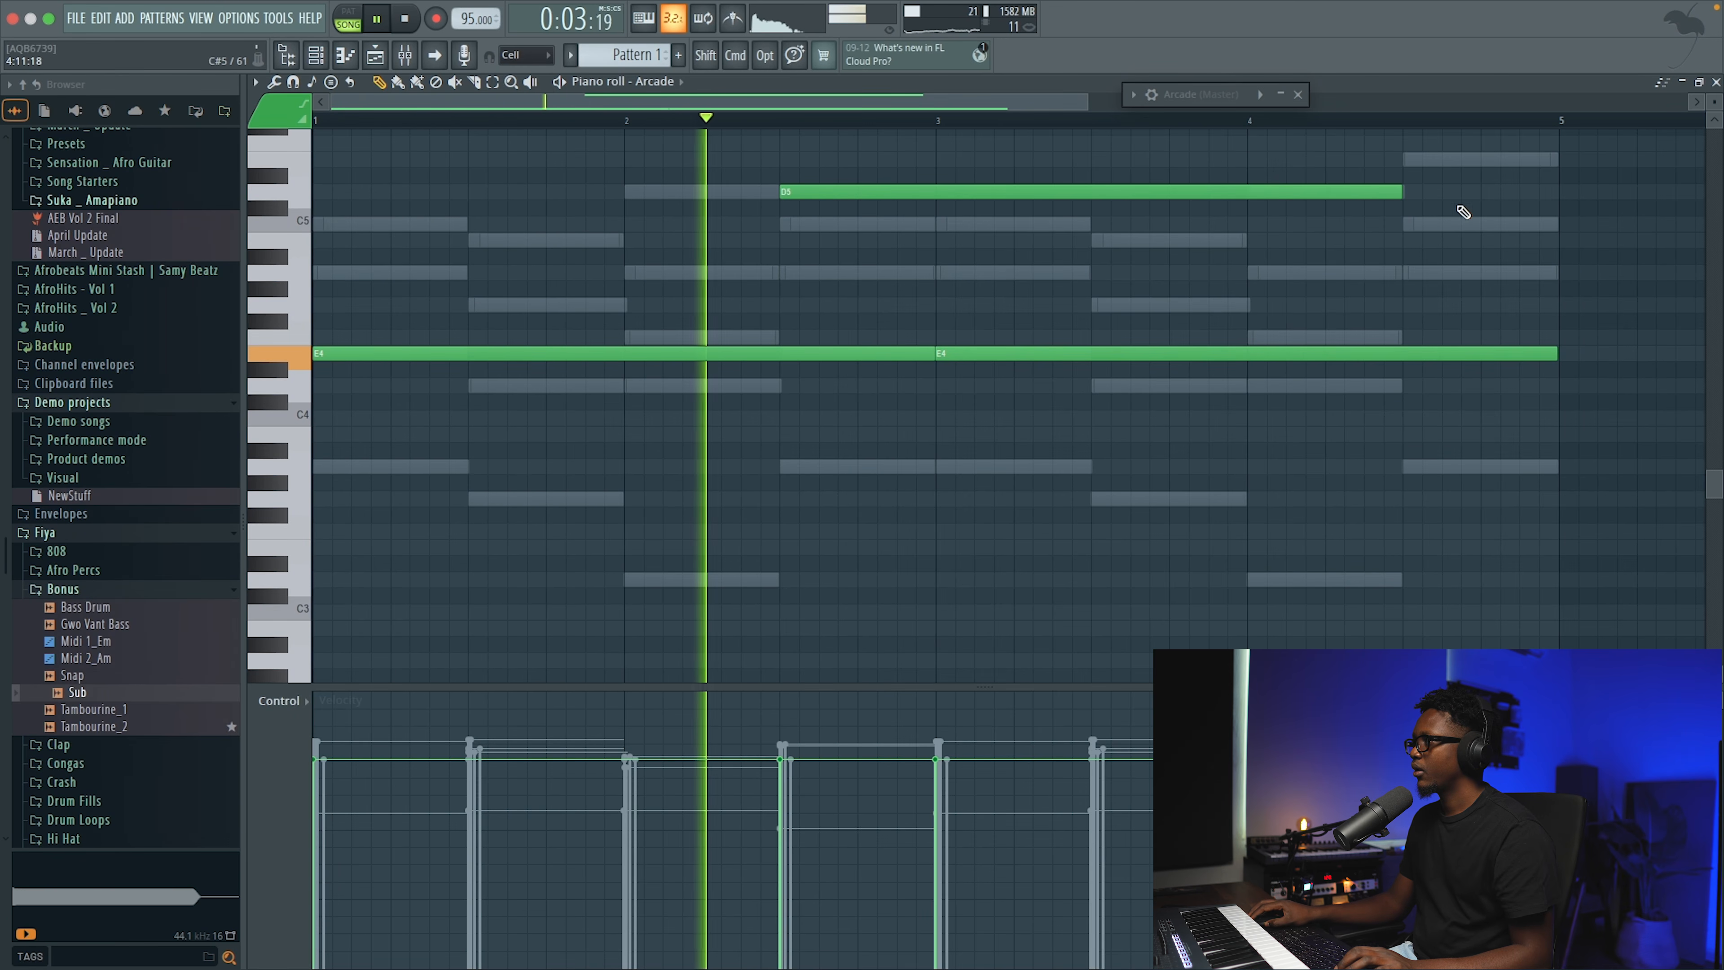
{"action": "left_click_drag", "start_coordinate": [1404, 192], "coordinate": [936, 204]}
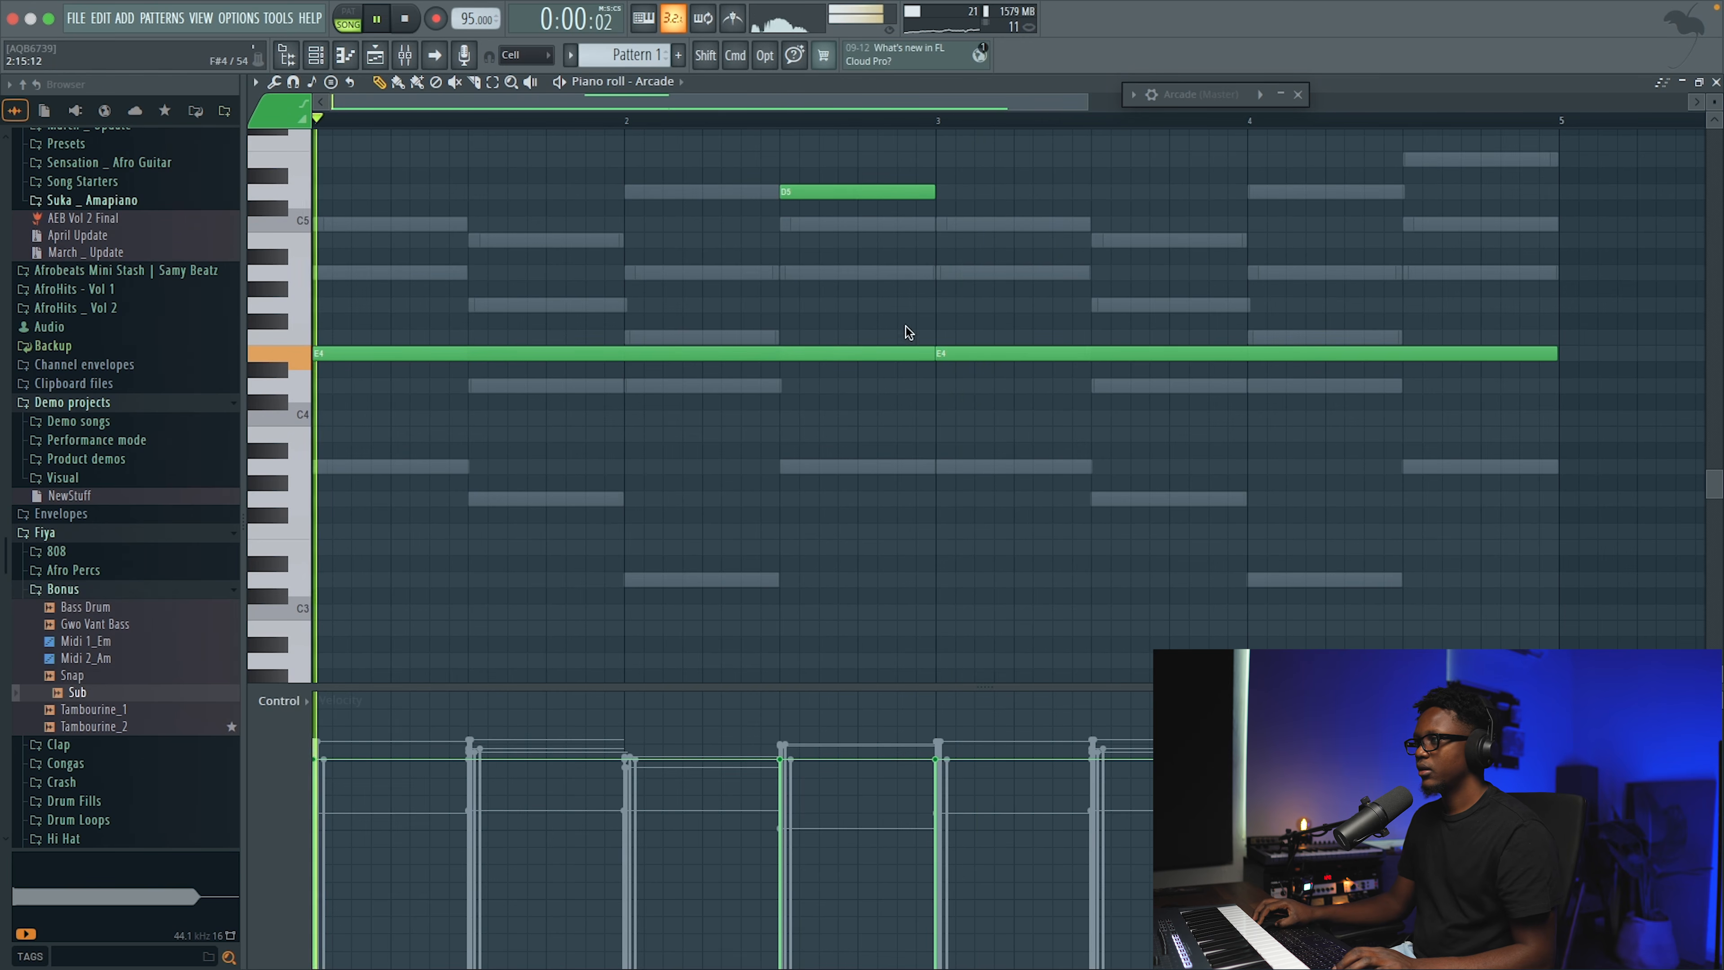
Trim the first Arcade E4 to end just before bar 3, and add a half-bar F5 note in the second half of bar 4
{"action": "mouse_move", "coordinate": [947, 354]}
{"action": "left_mouse_down"}
{"action": "mouse_move", "coordinate": [951, 334]}
{"action": "mouse_move", "coordinate": [927, 354]}
{"action": "left_mouse_up"}
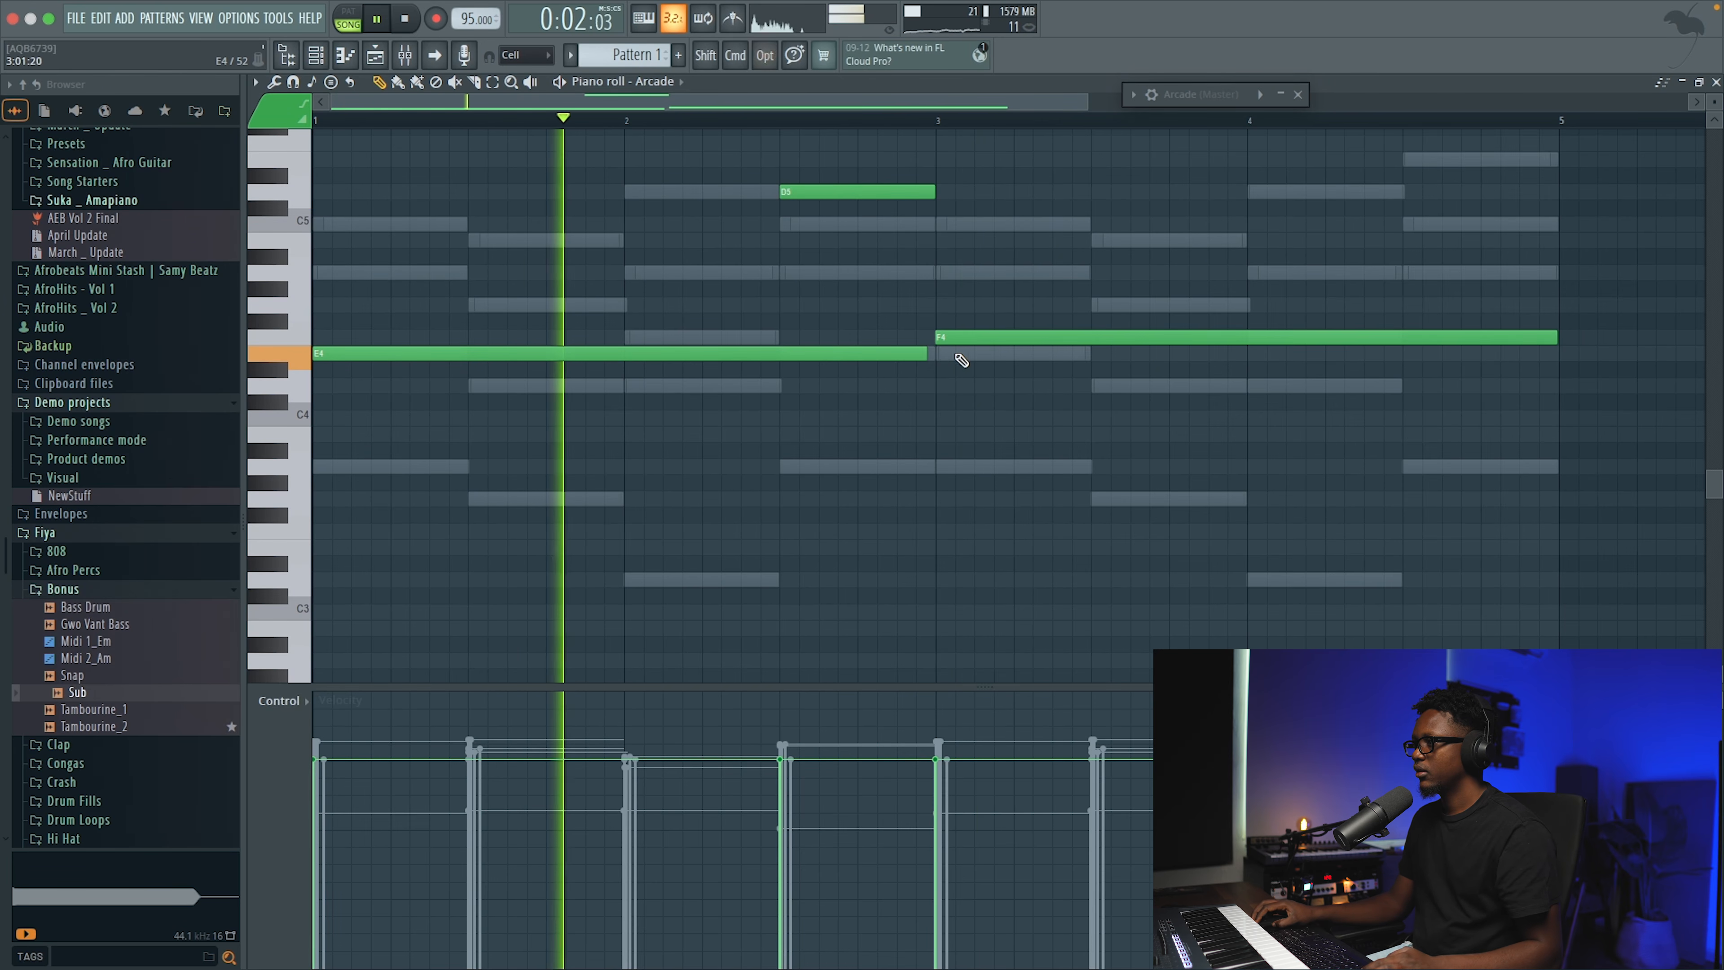
{"action": "right_click", "coordinate": [951, 339]}
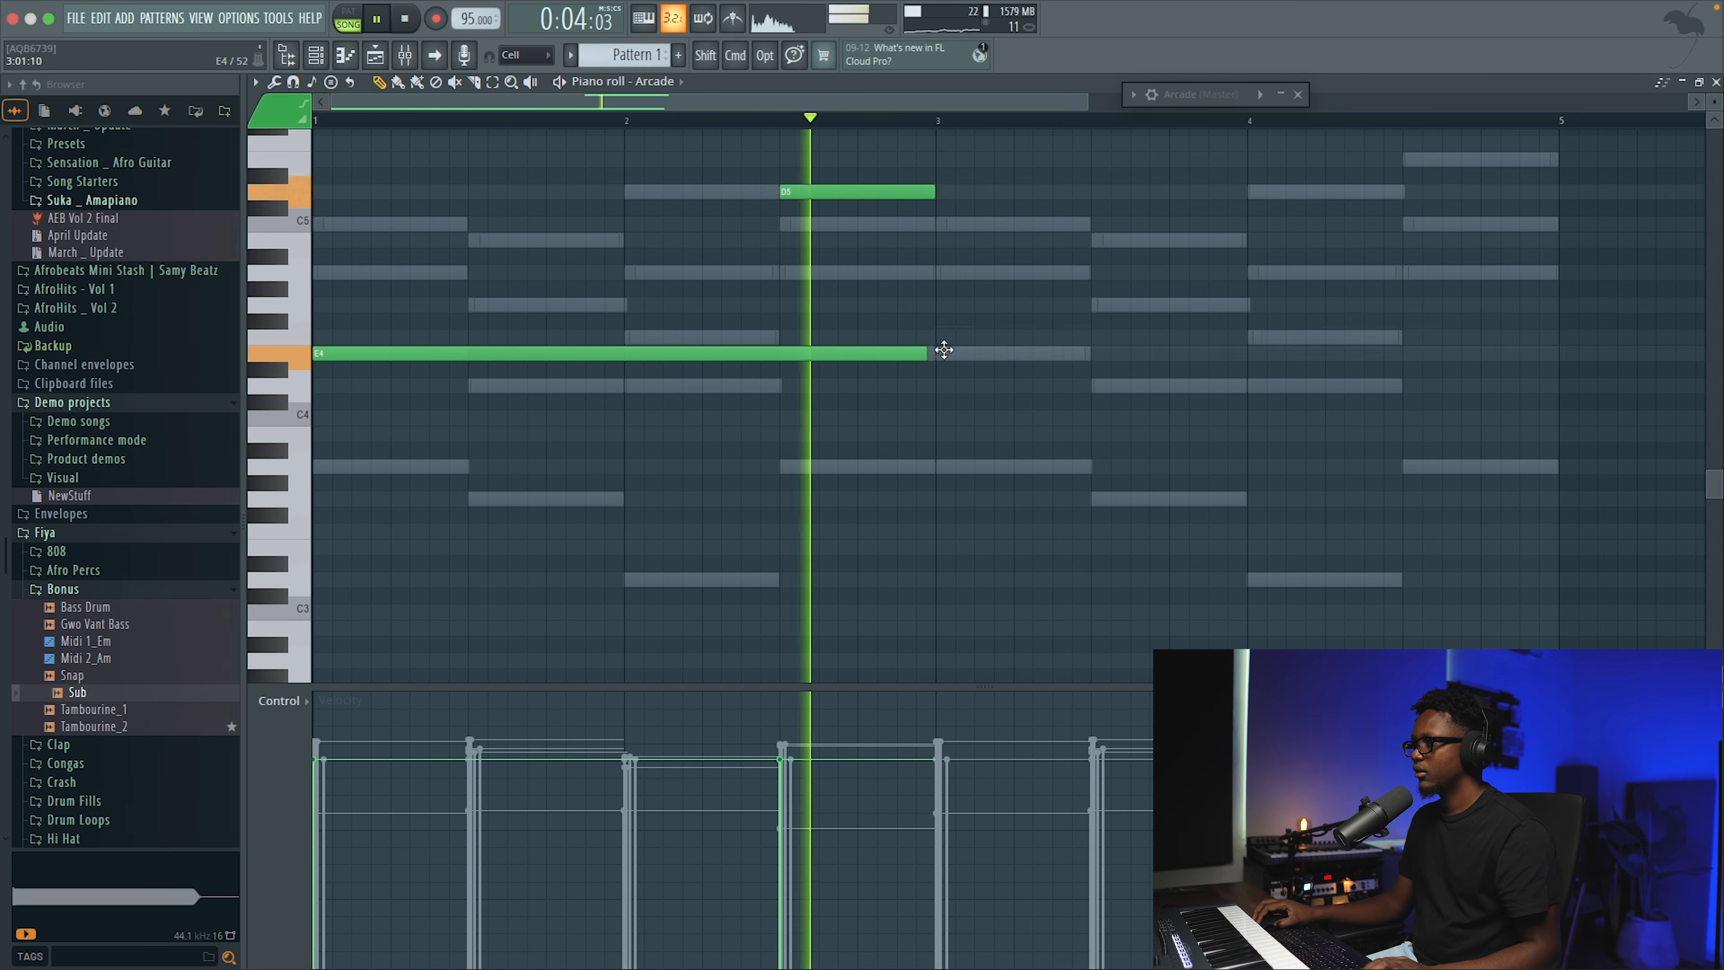
{"action": "left_click", "coordinate": [943, 353]}
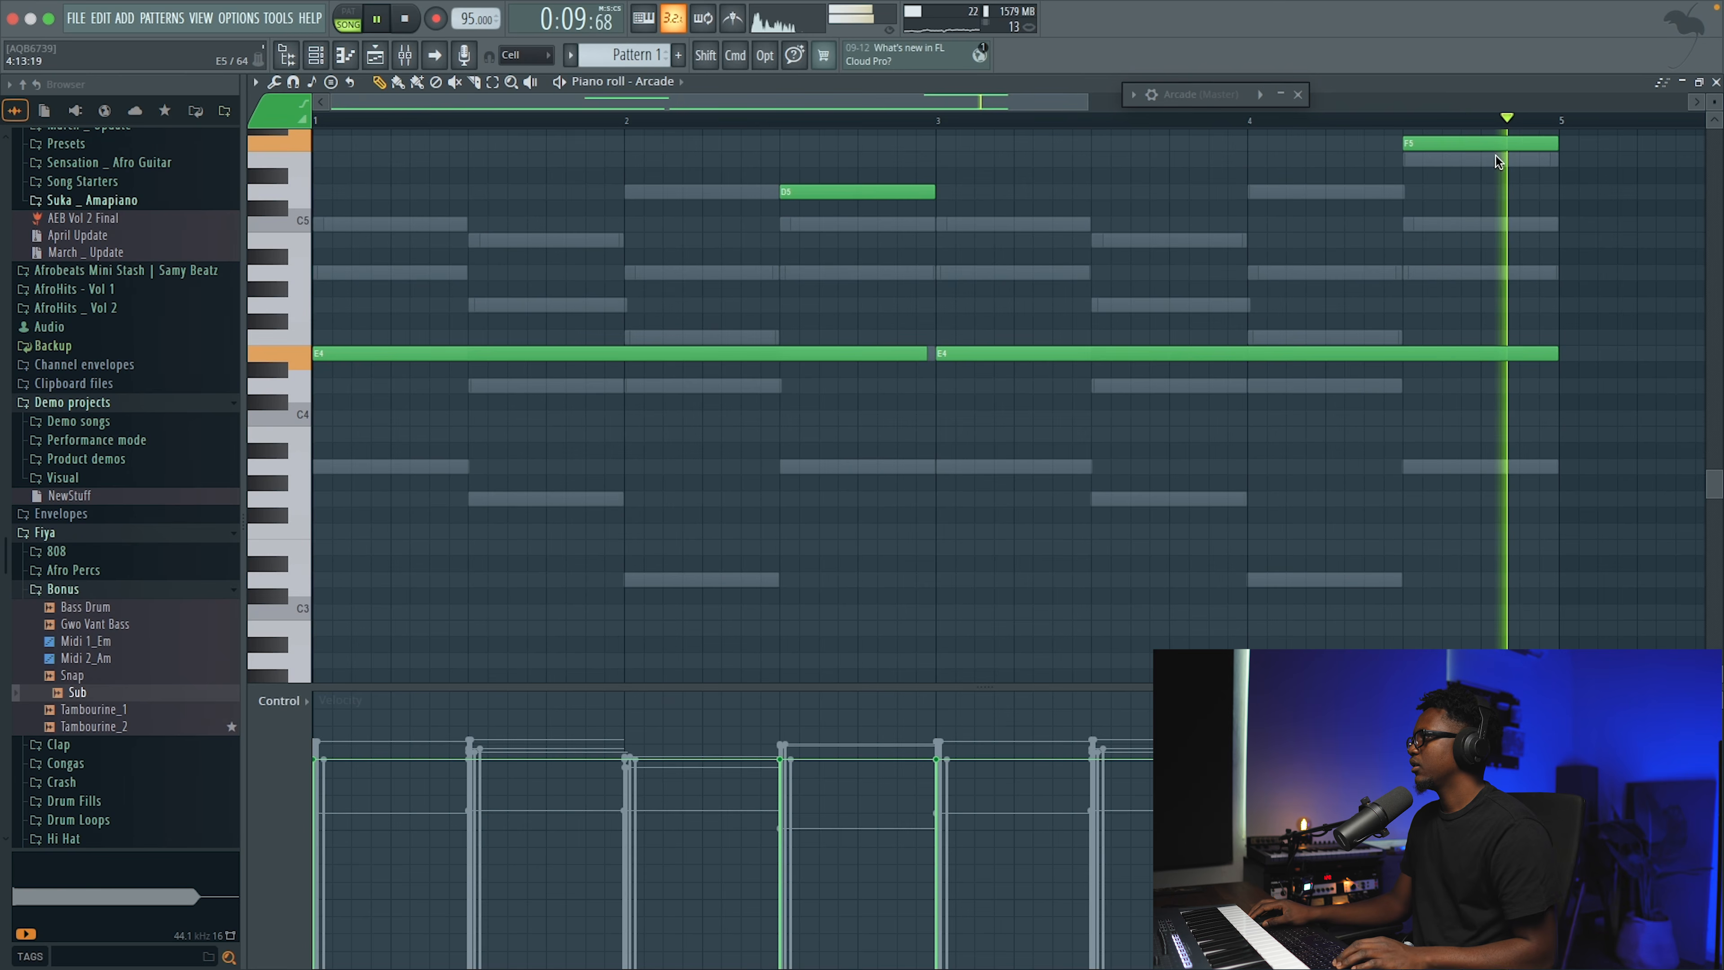
{"action": "left_click", "coordinate": [1715, 83]}
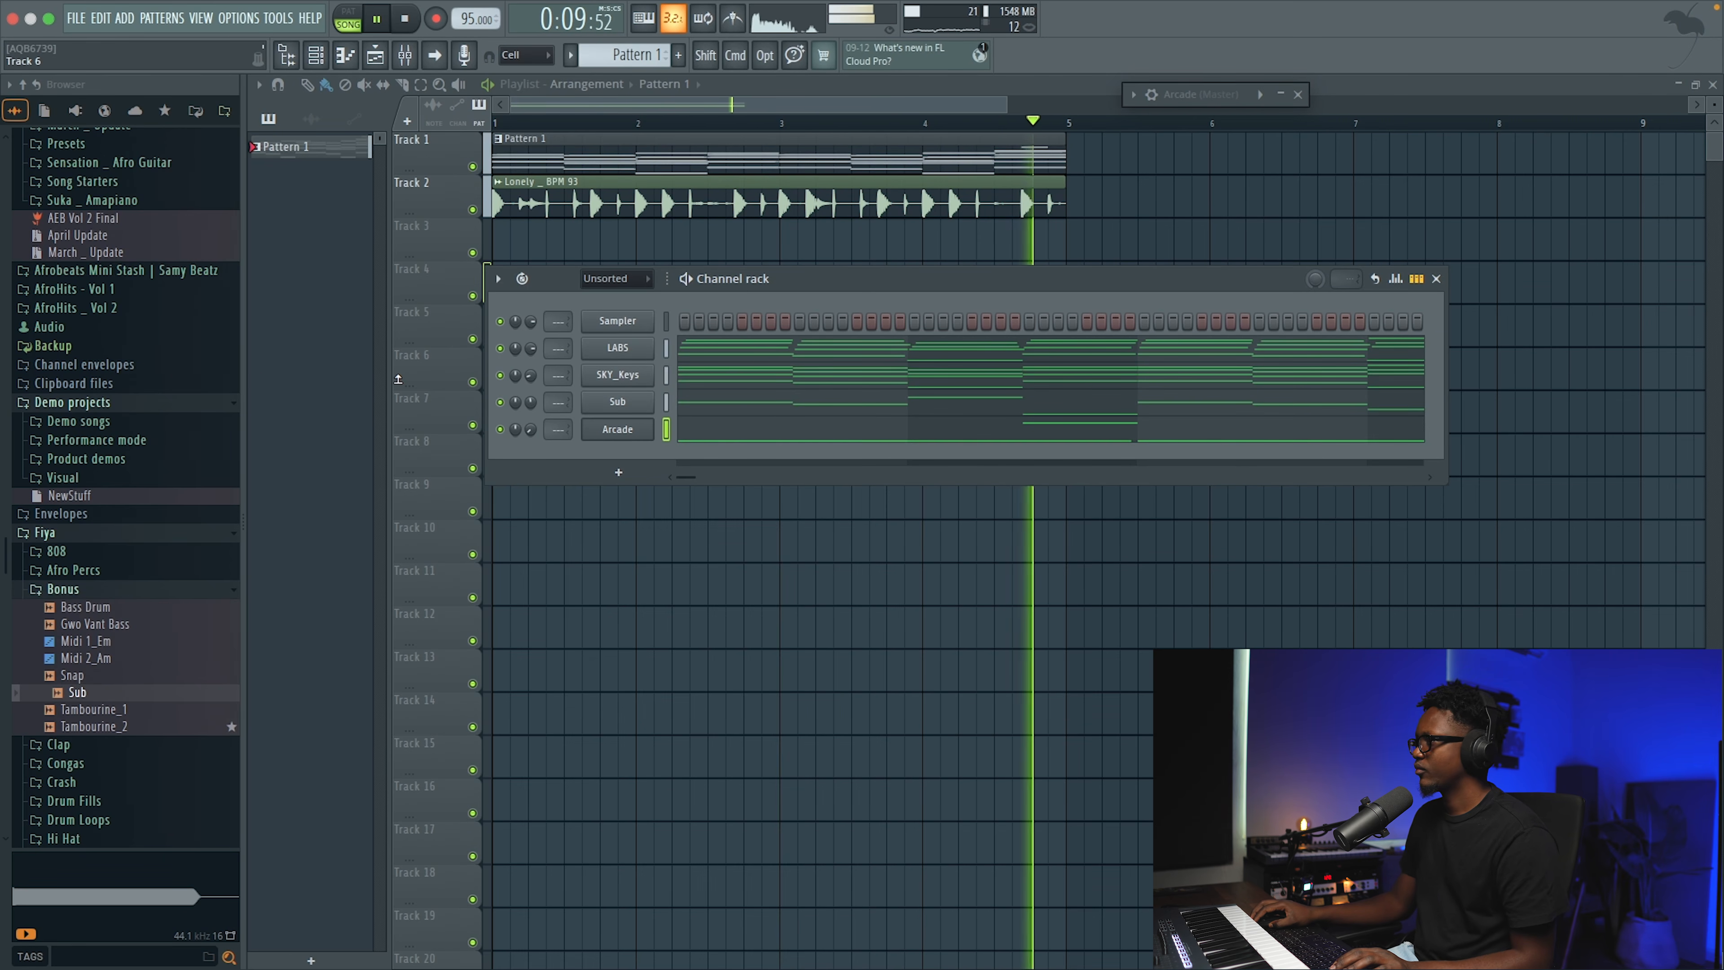
Audition the Legs _ BPM 96 loop from the Afro Bangers Drum Loop folder
{"action": "scroll", "coordinate": [204, 265], "scroll_direction": "up", "scroll_amount": 10}
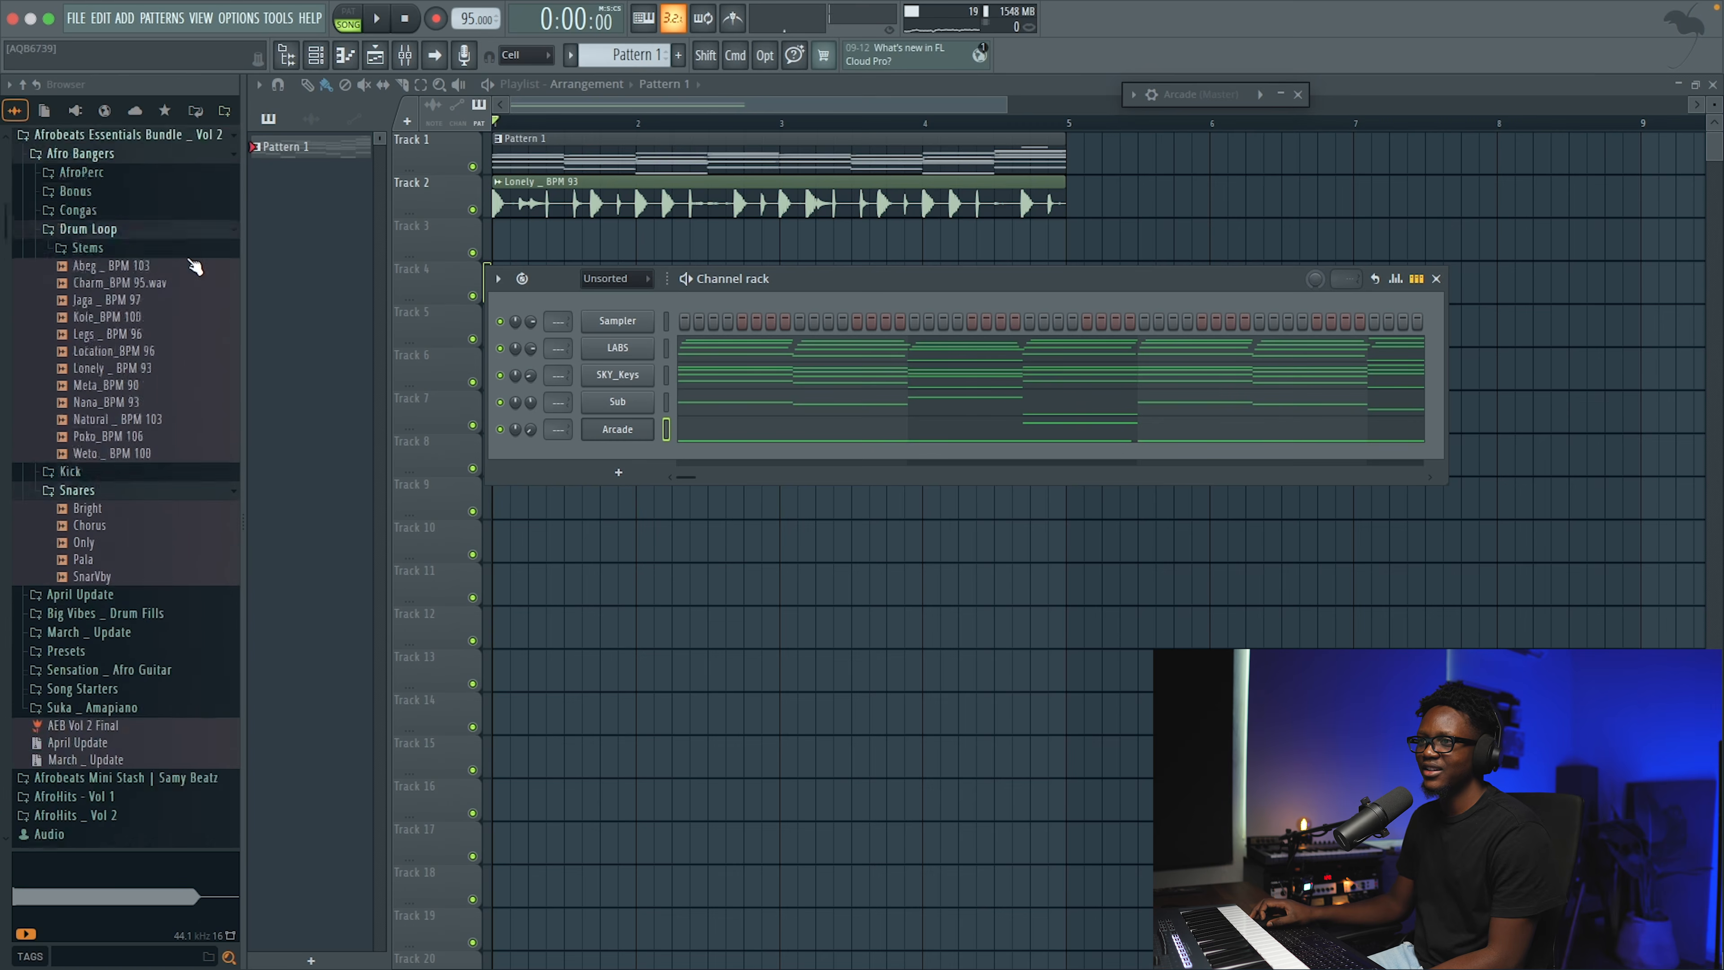
{"action": "left_click", "coordinate": [135, 510]}
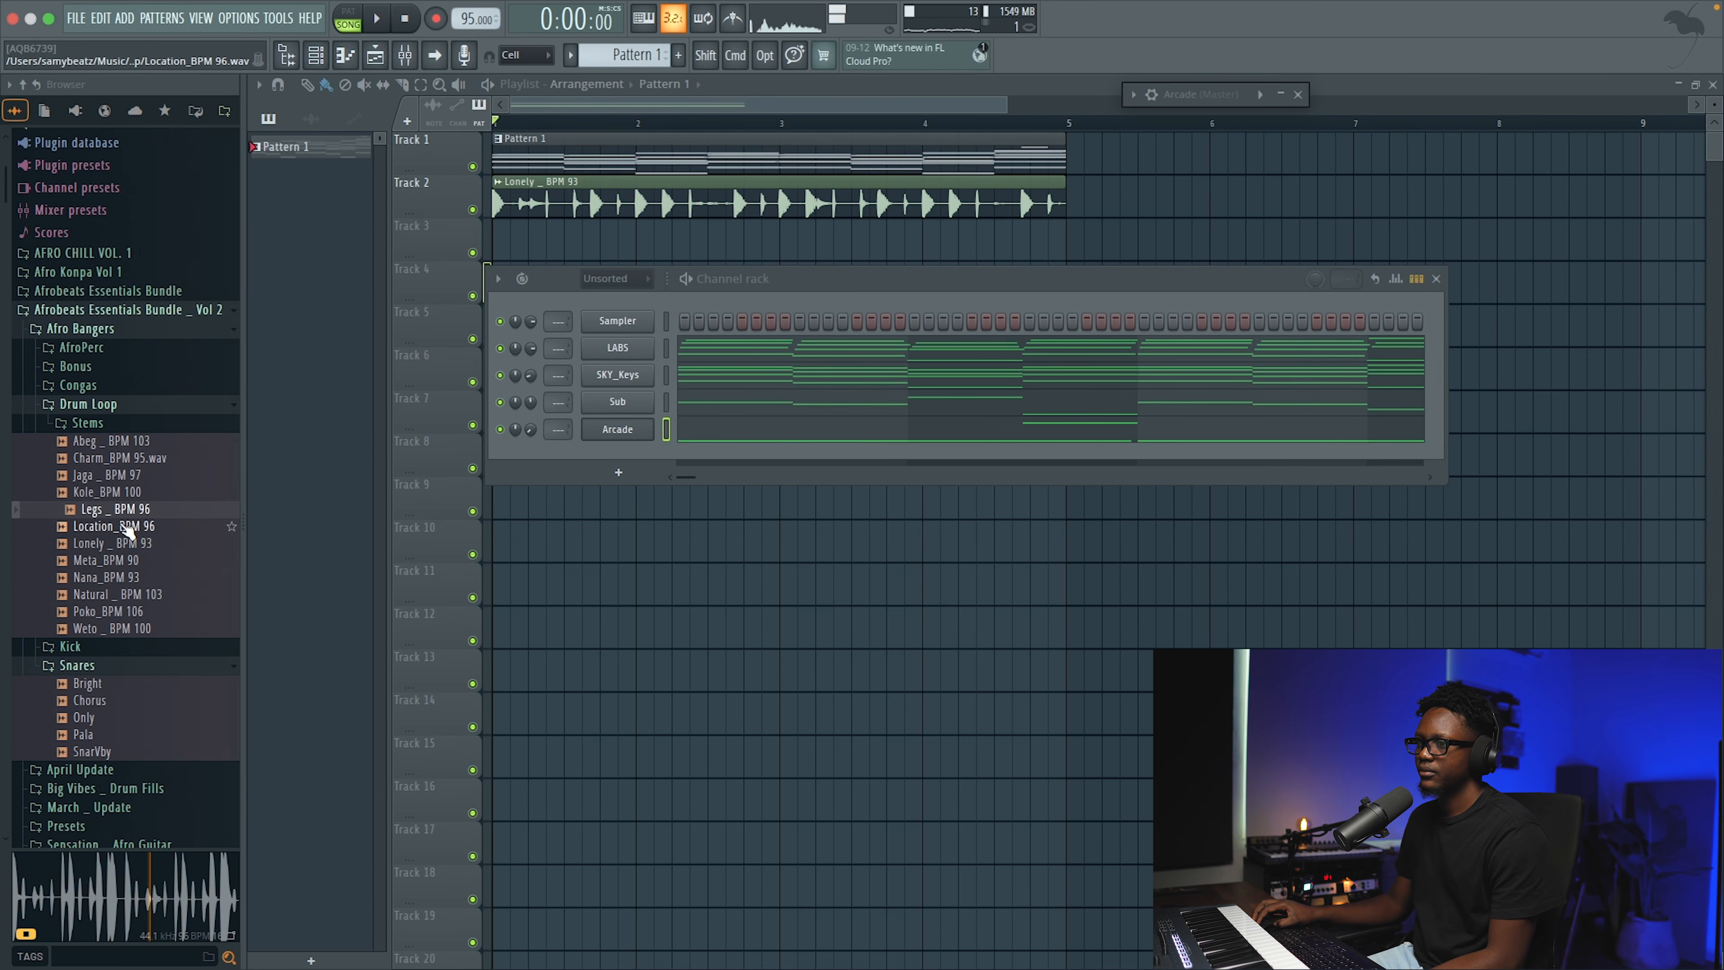
{"action": "scroll", "coordinate": [81, 339], "scroll_direction": "up", "scroll_amount": 2}
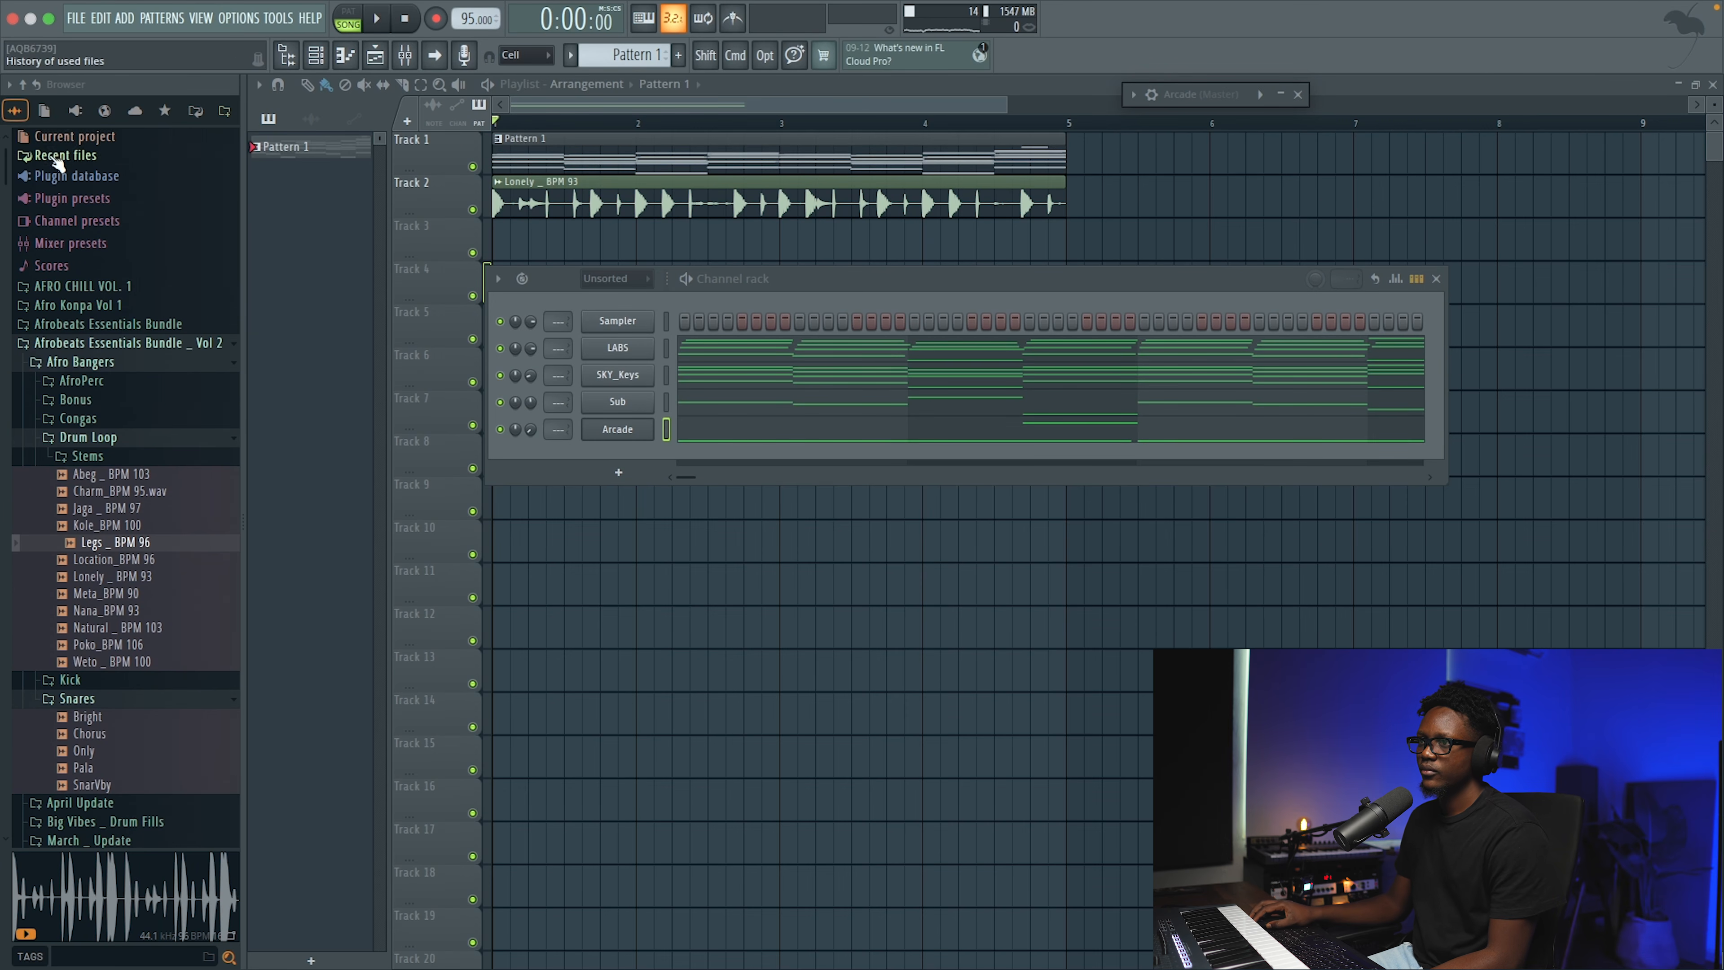
Audition Lonely _ BPM 93 and Drum Loop _ Cape Town _ Bpm 112 from the recent files and play the beat
{"action": "left_click", "coordinate": [58, 158]}
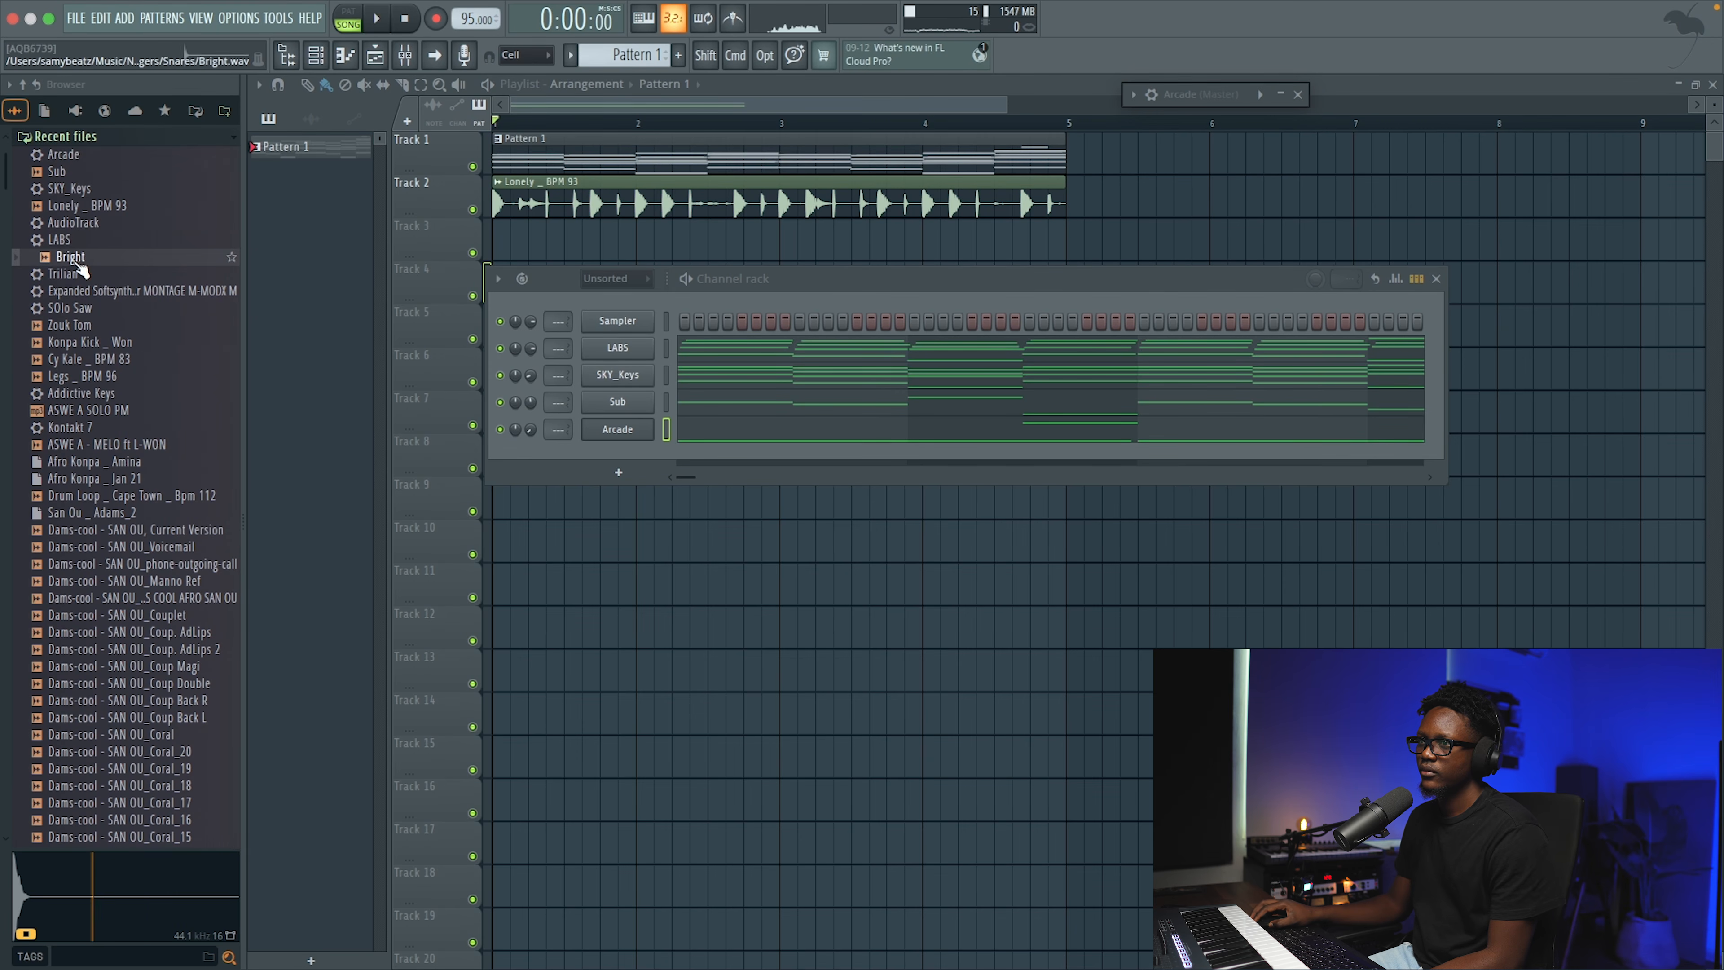
{"action": "left_click", "coordinate": [84, 207]}
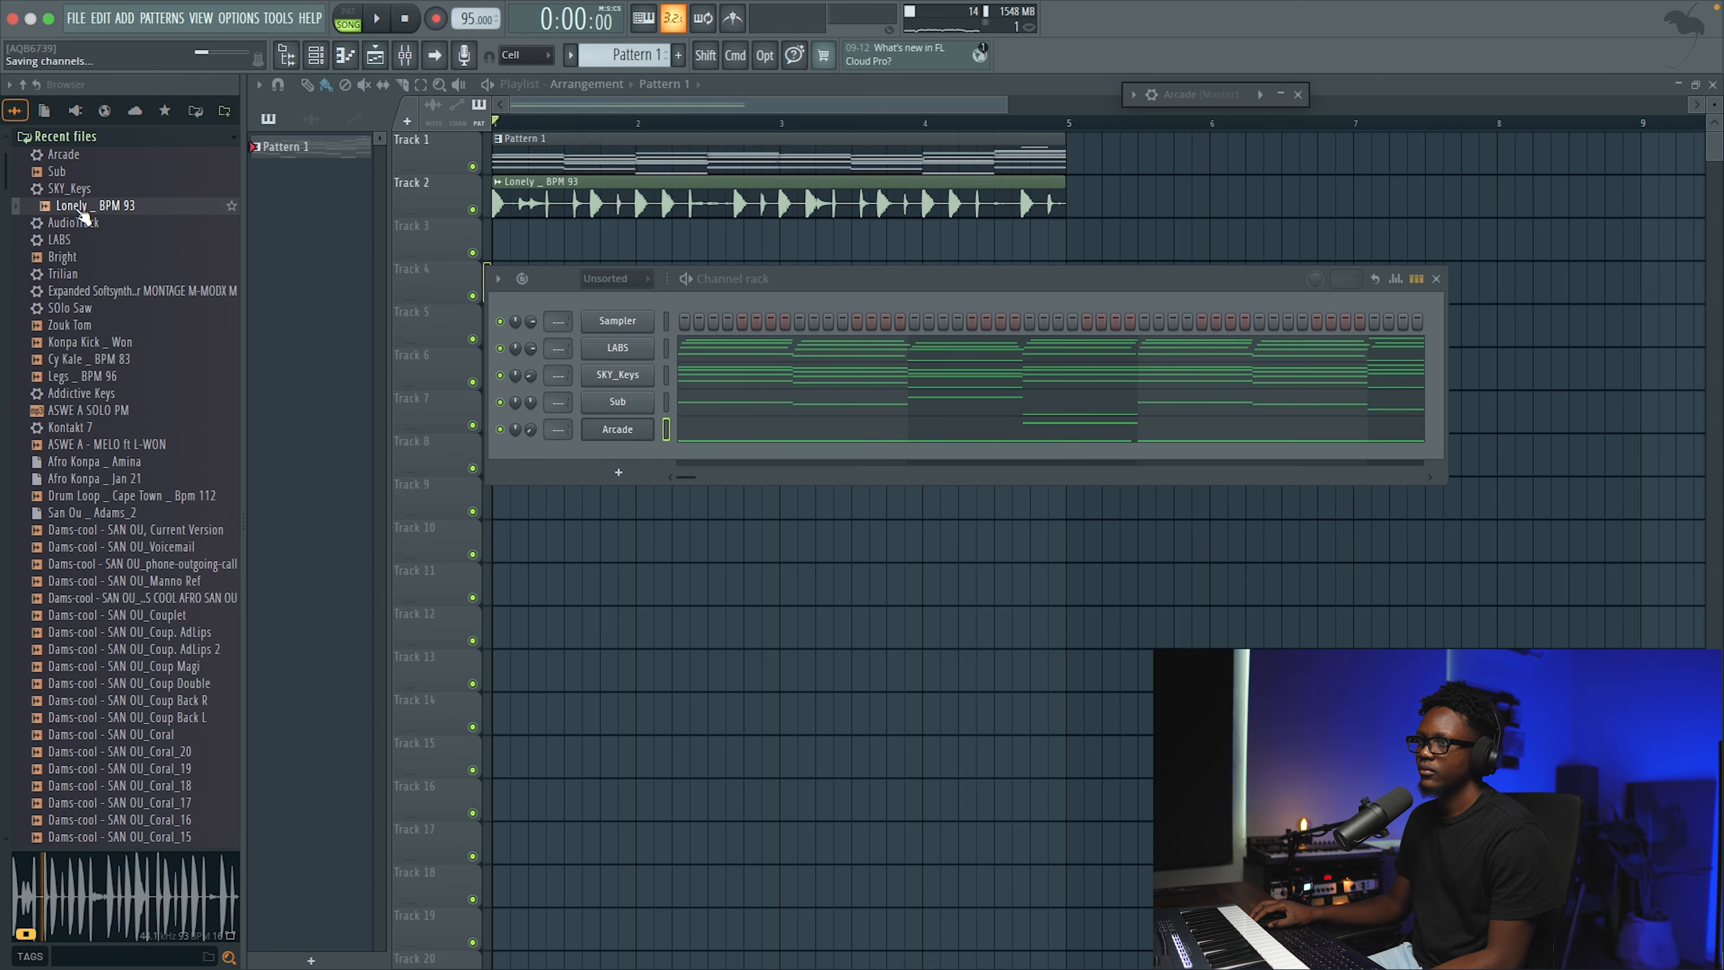
{"action": "left_click", "coordinate": [122, 498]}
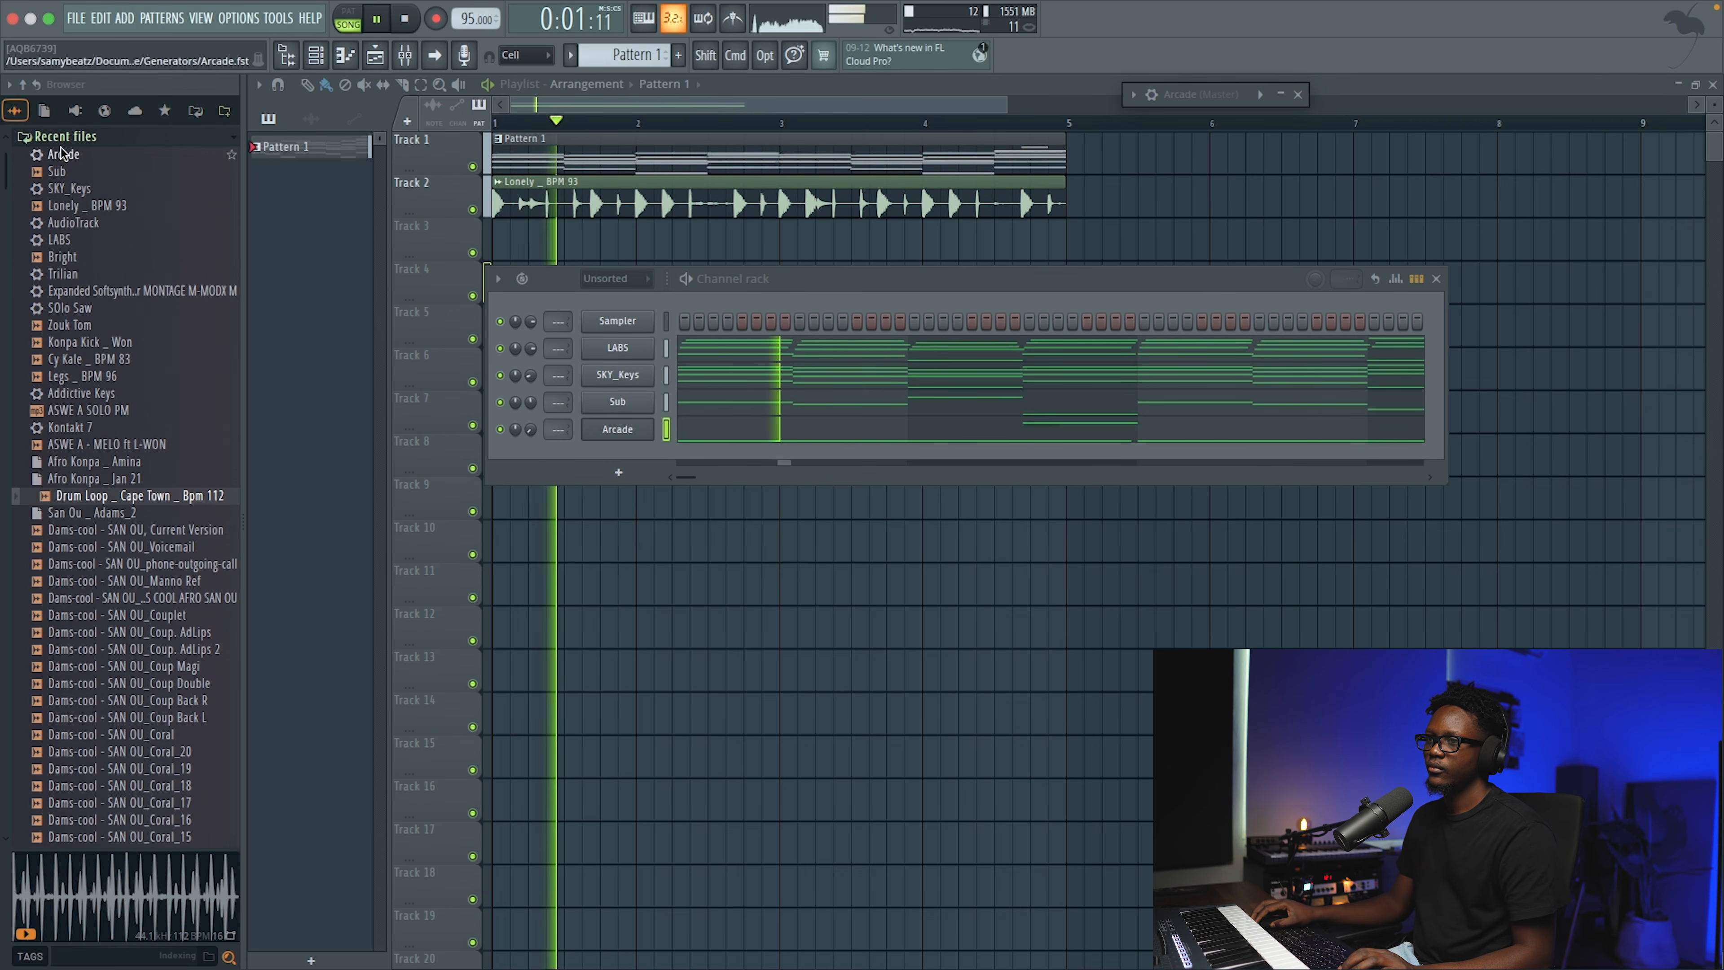
{"action": "left_click", "coordinate": [23, 84]}
{"action": "key", "text": "space"}
Audition the Afro Bangers drum loops from Charm_BPM 95 through Nana_BPM 93, return to Lonely _ BPM 93 and replay the beat
{"action": "left_click", "coordinate": [115, 506]}
{"action": "left_click", "coordinate": [129, 489]}
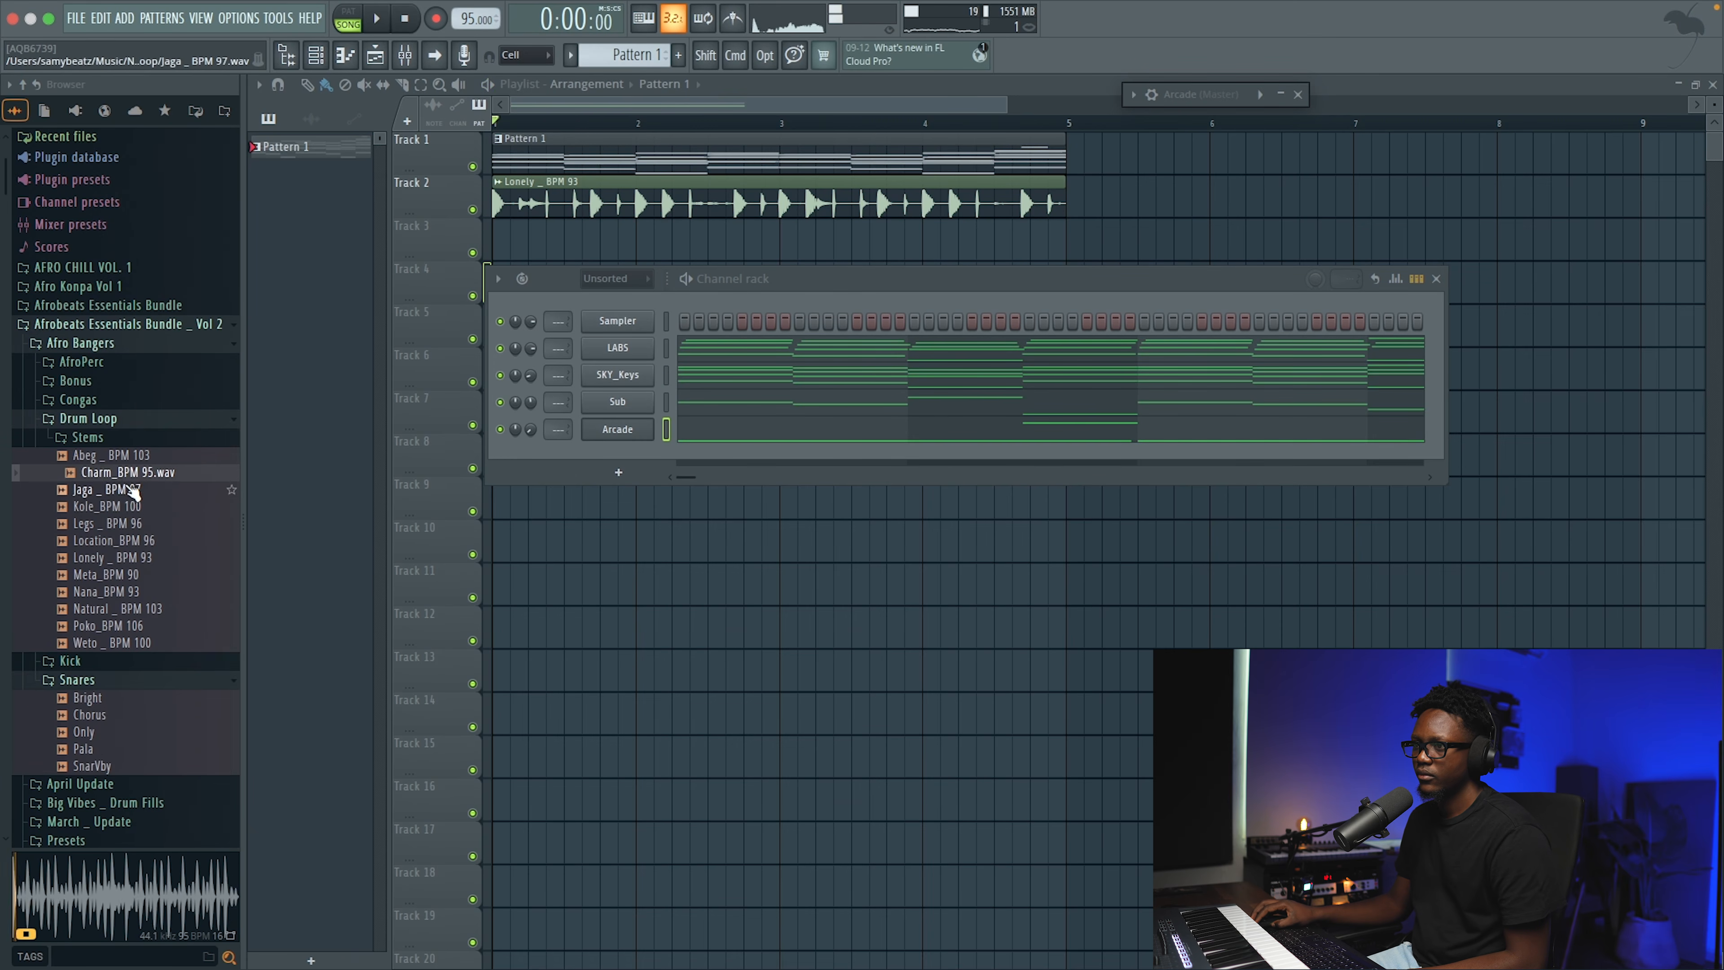
{"action": "left_click", "coordinate": [135, 508]}
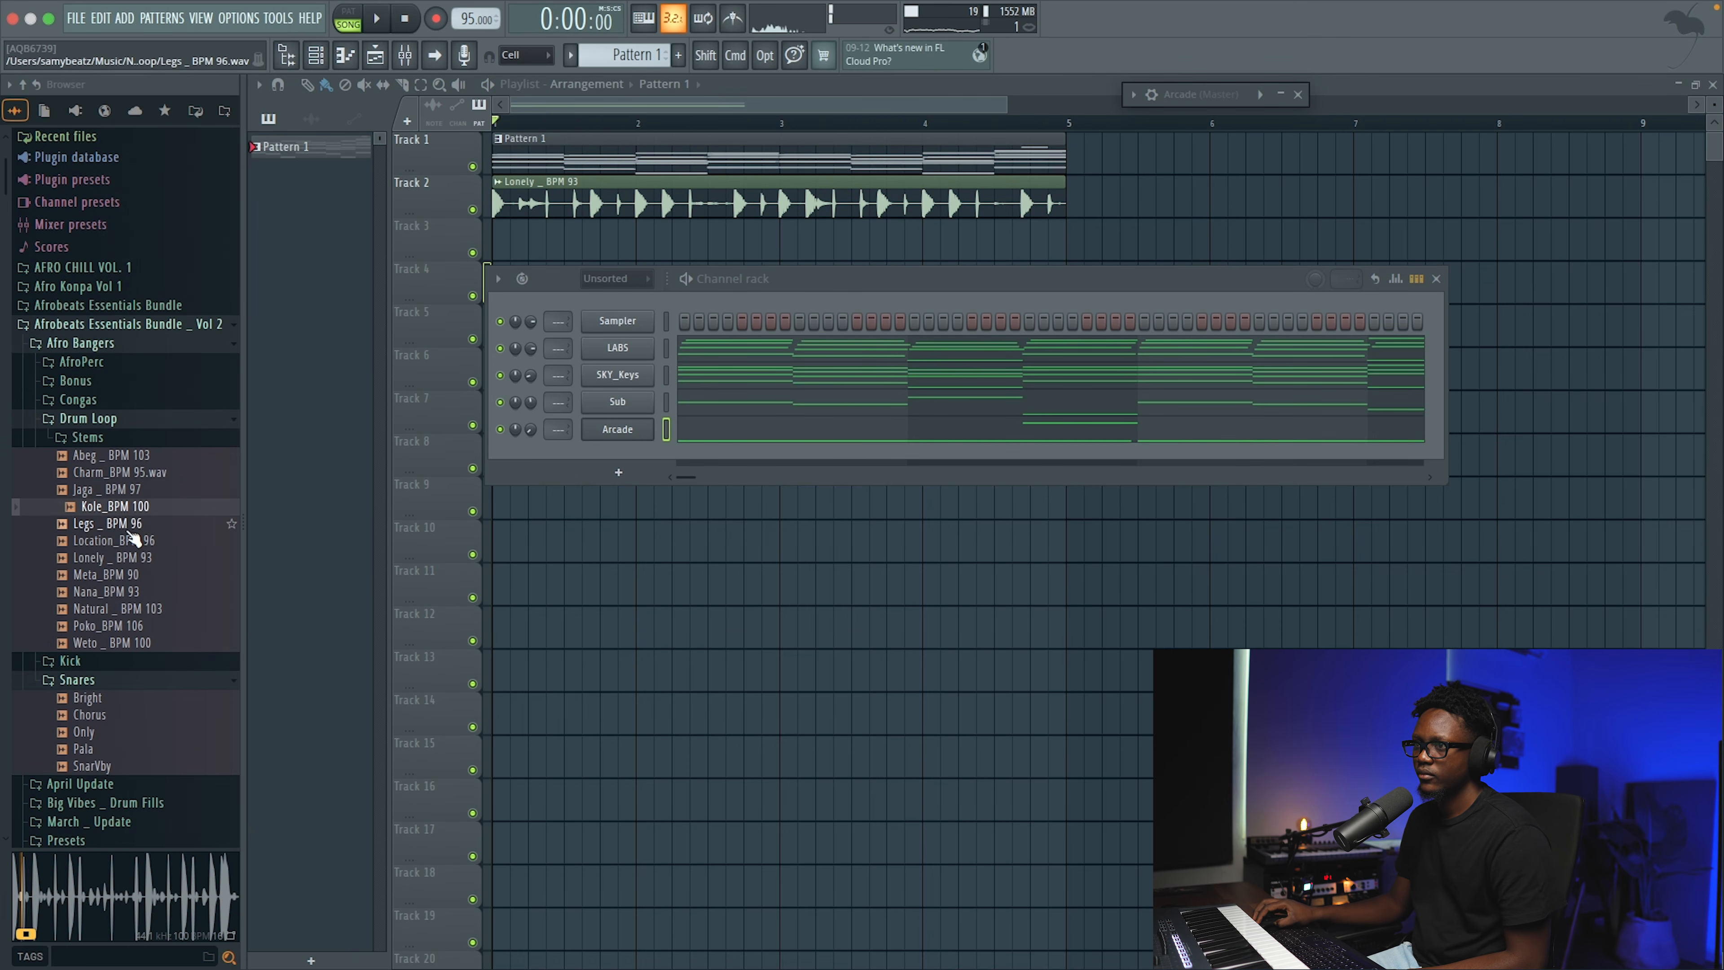
{"action": "left_click", "coordinate": [129, 530]}
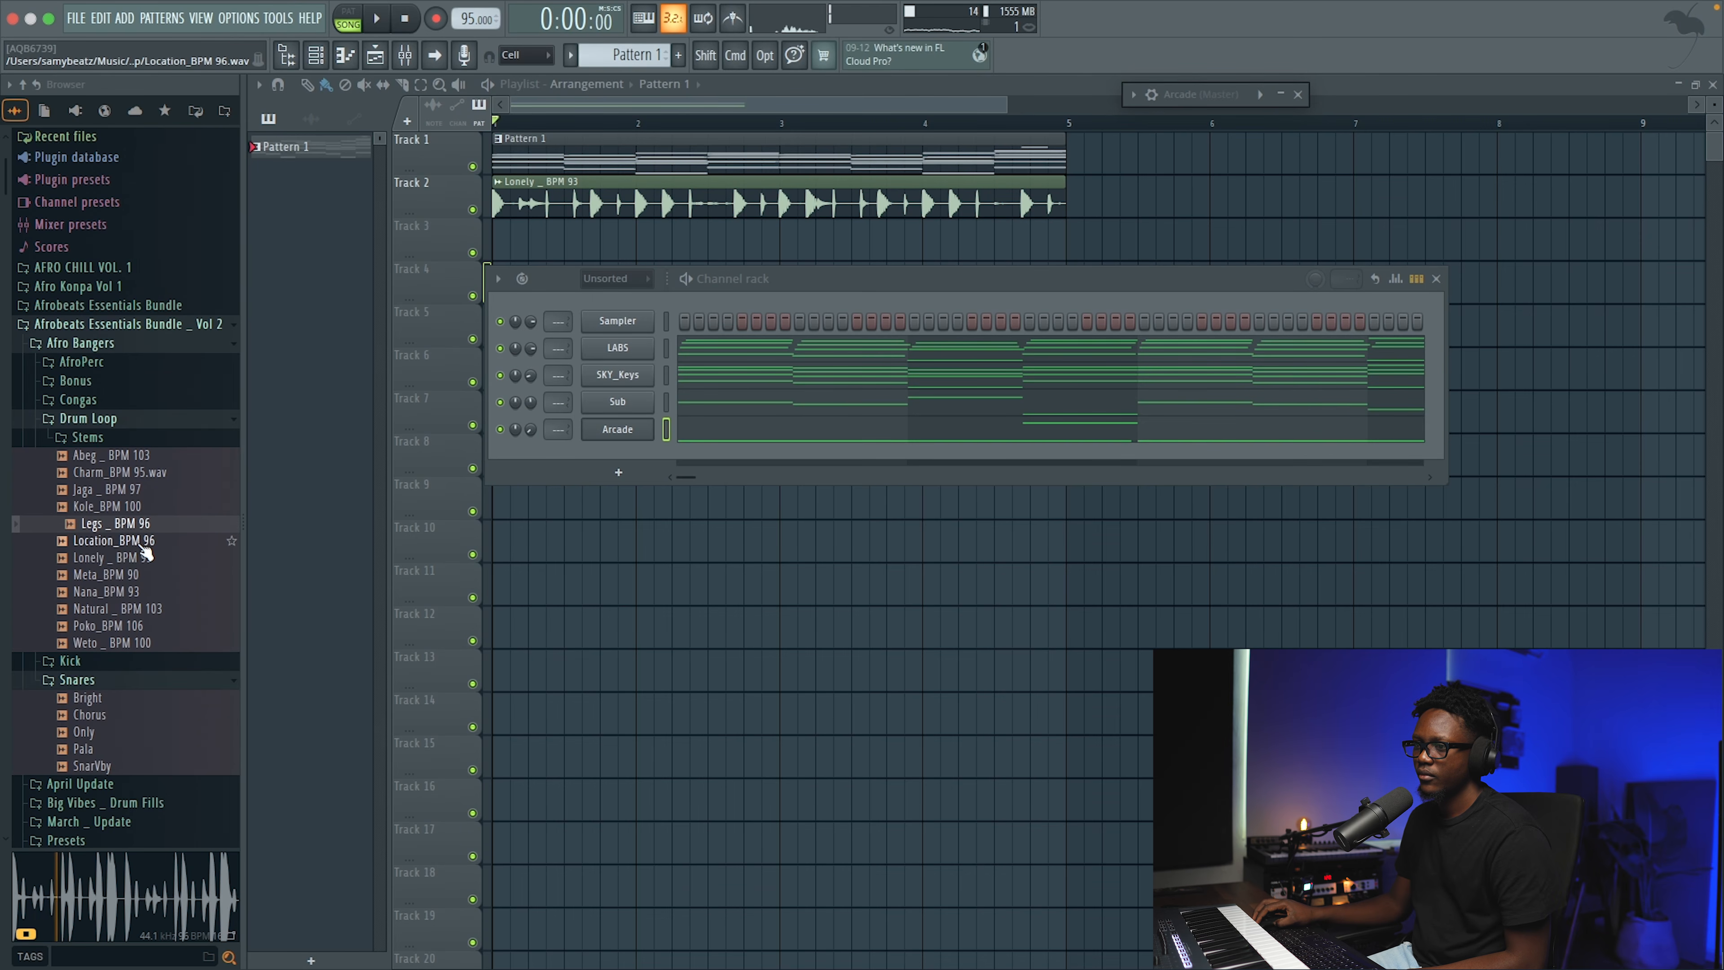
{"action": "left_click", "coordinate": [141, 543]}
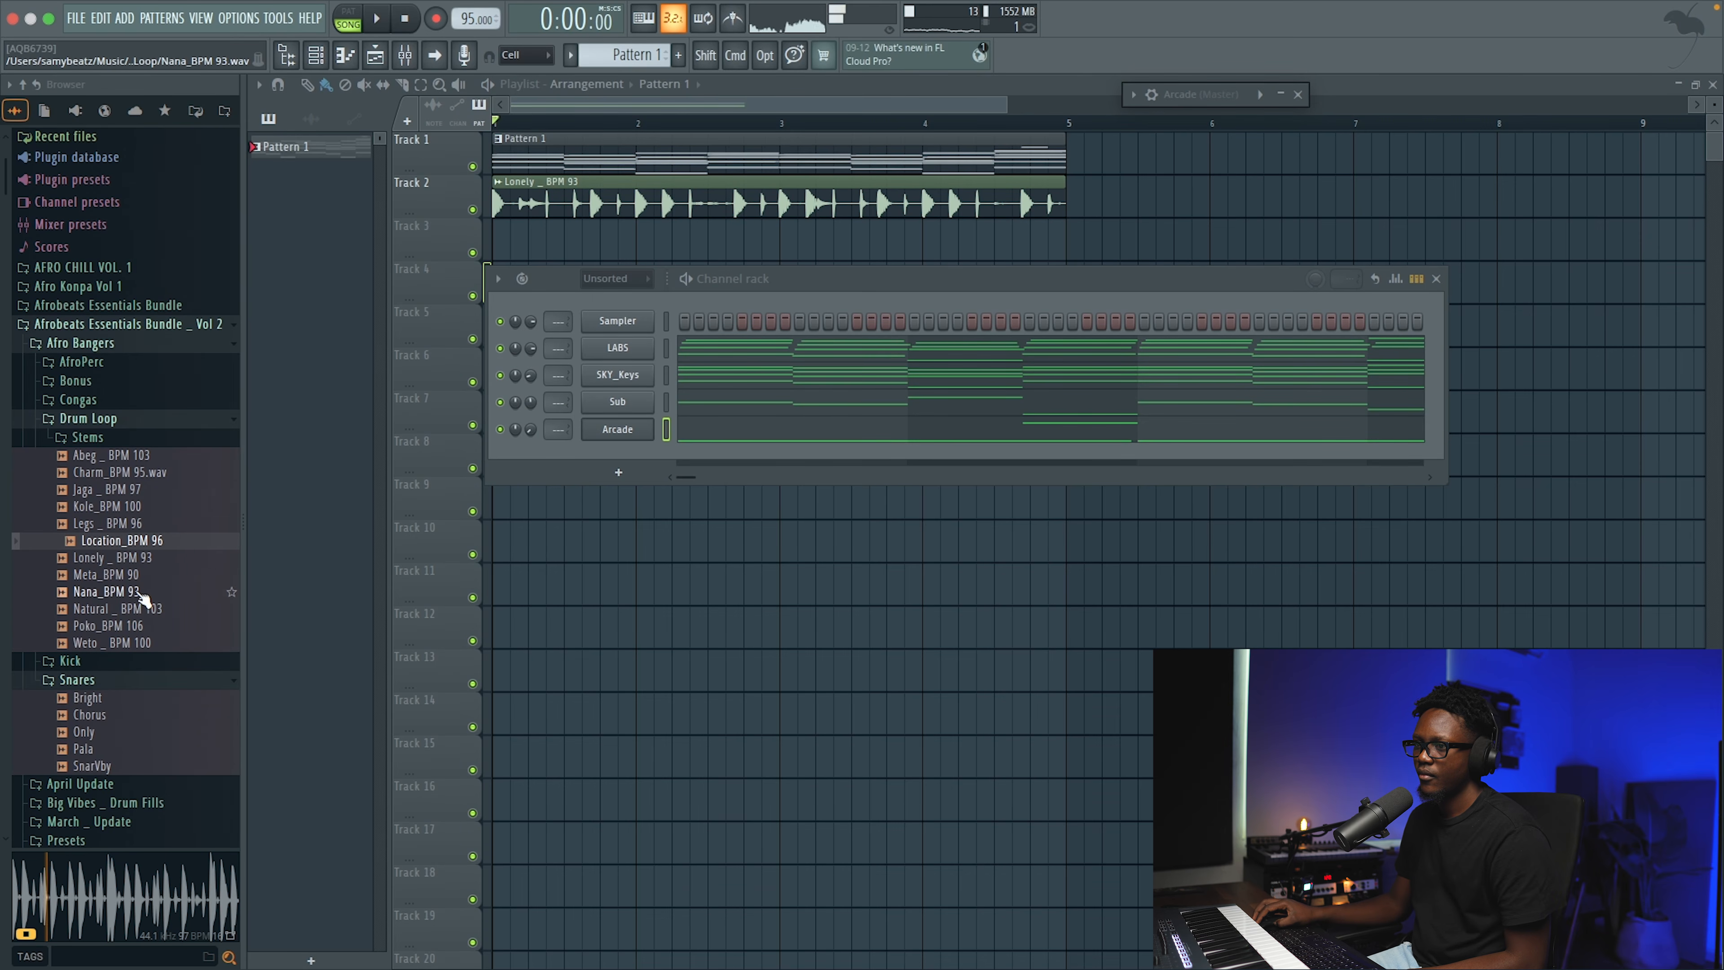
{"action": "left_click", "coordinate": [127, 577]}
{"action": "left_click", "coordinate": [129, 593]}
{"action": "left_click", "coordinate": [133, 558]}
{"action": "left_click", "coordinate": [140, 543]}
{"action": "left_click", "coordinate": [150, 557]}
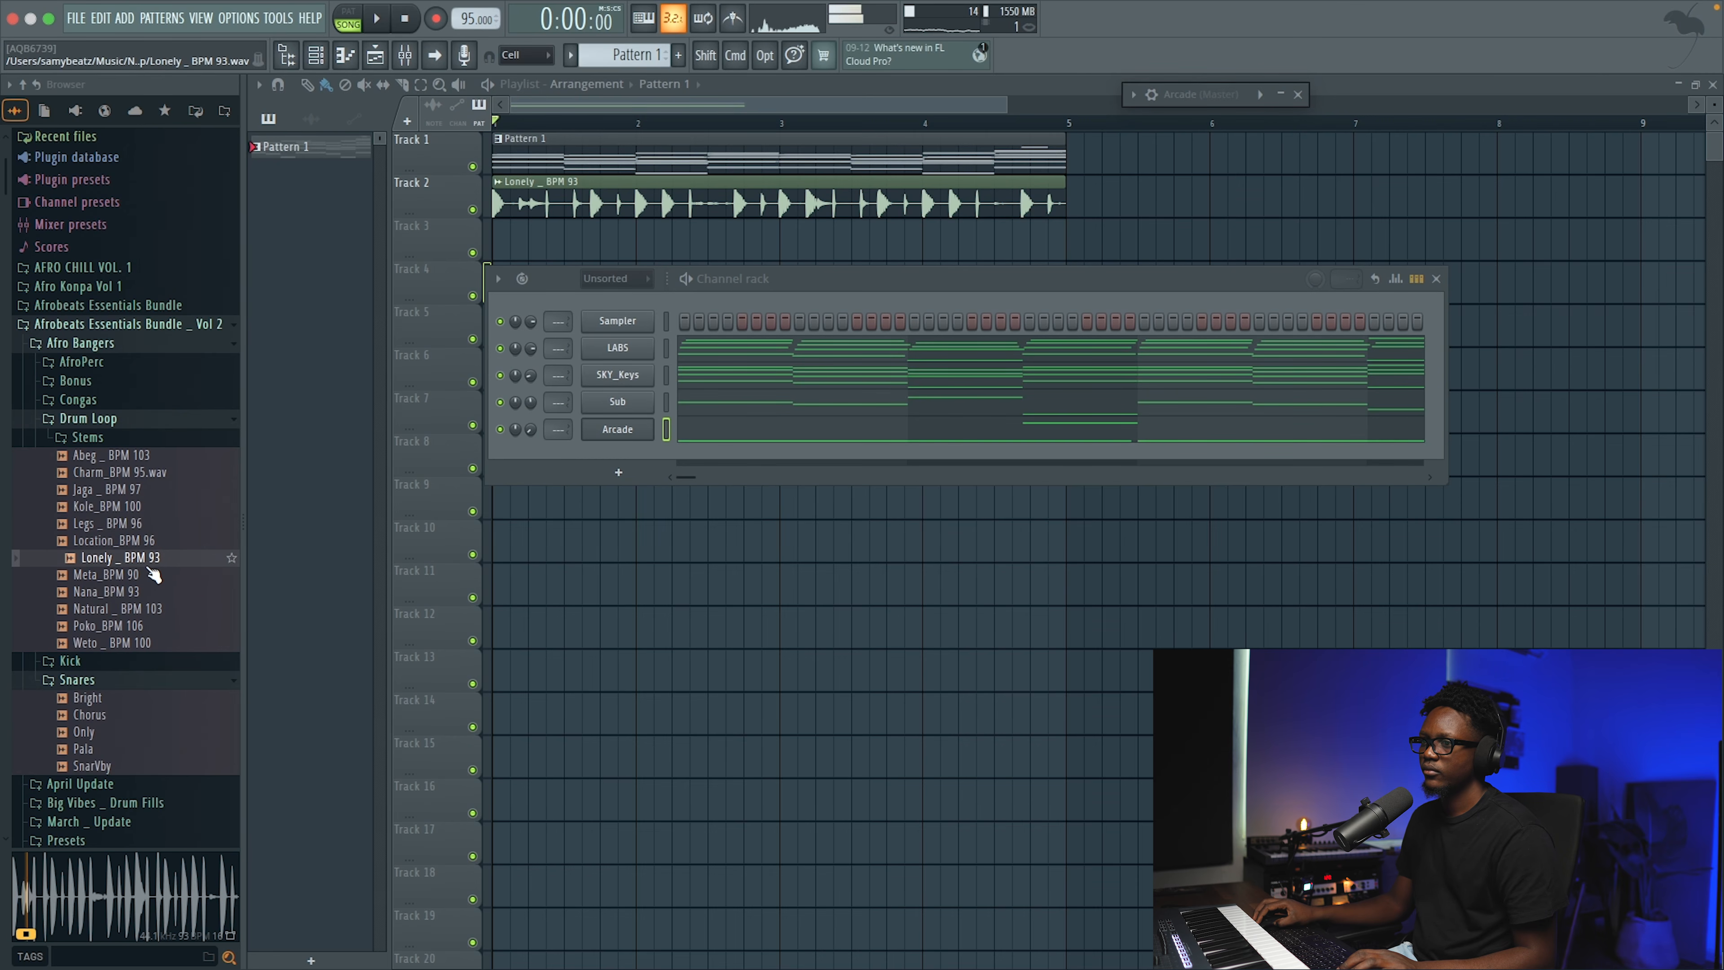
{"action": "key", "text": "space"}
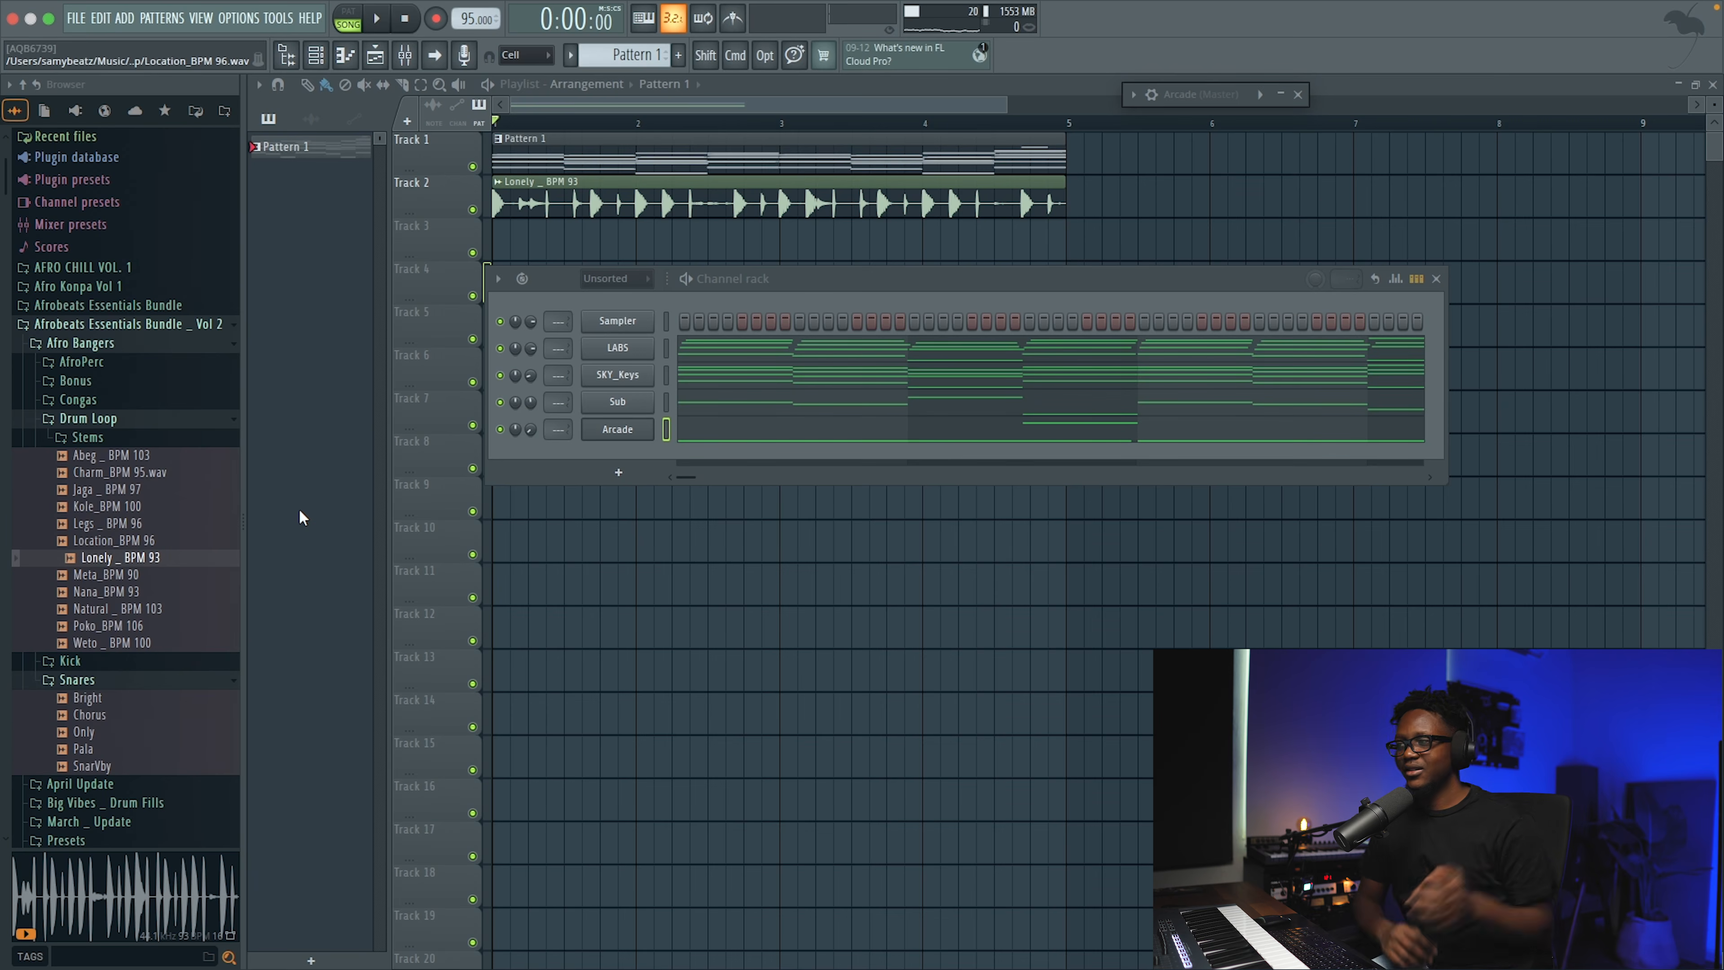
{"action": "key", "text": "space"}
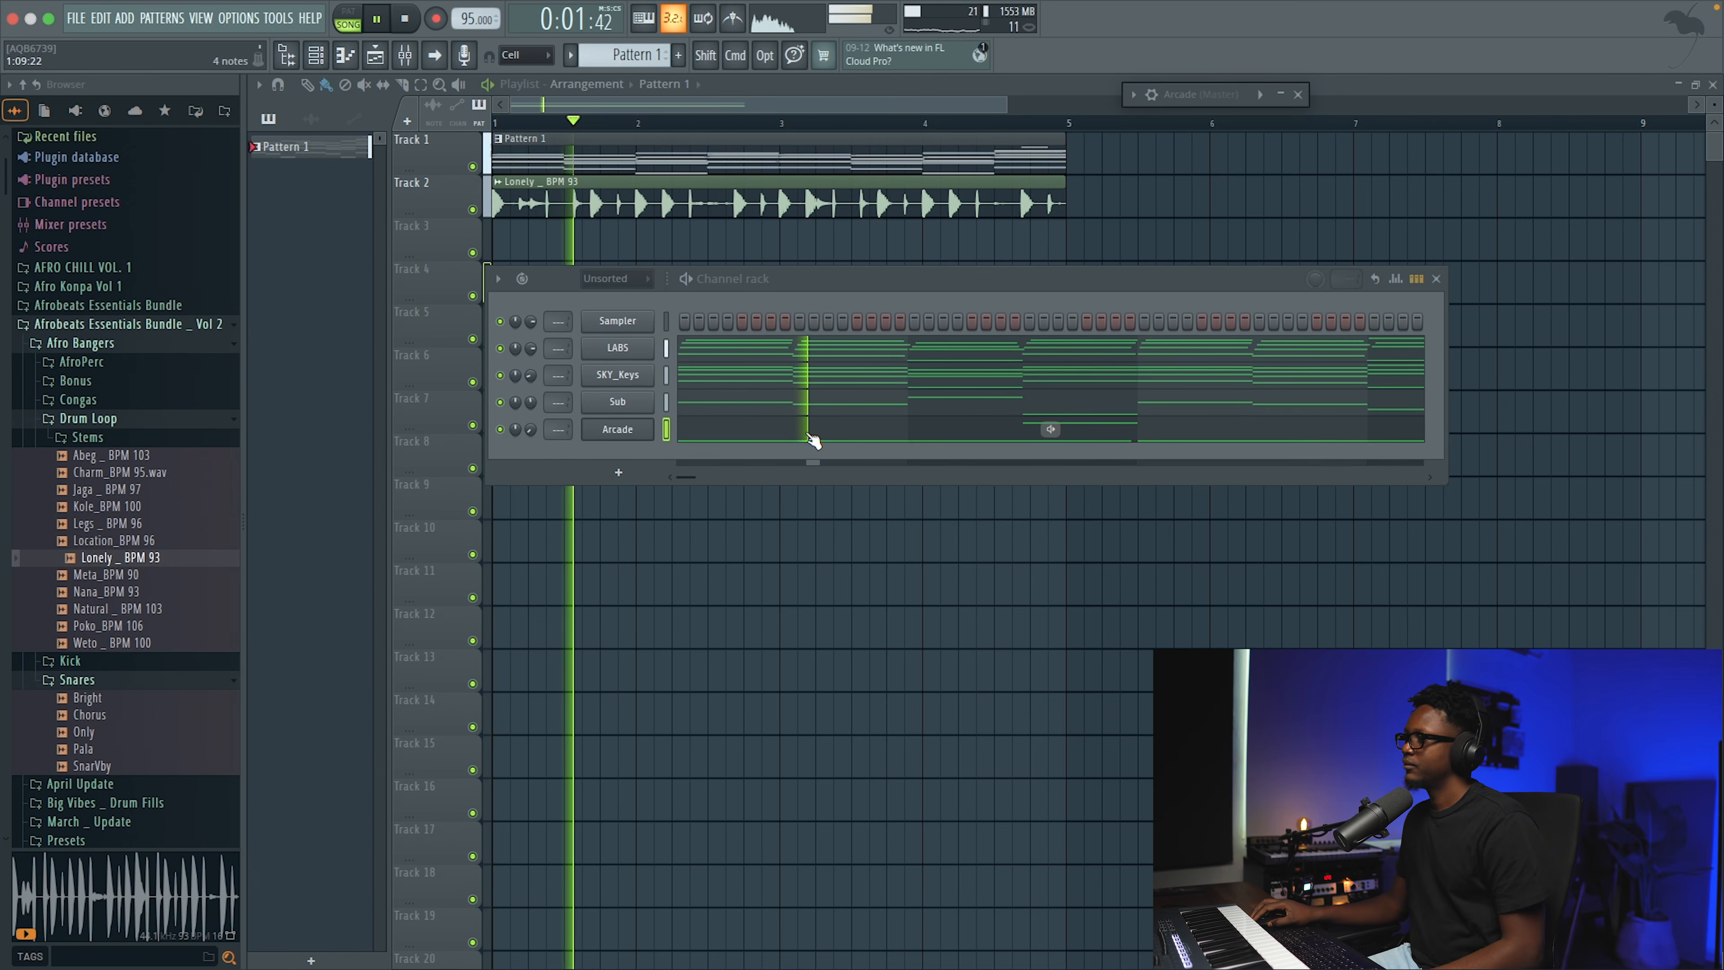